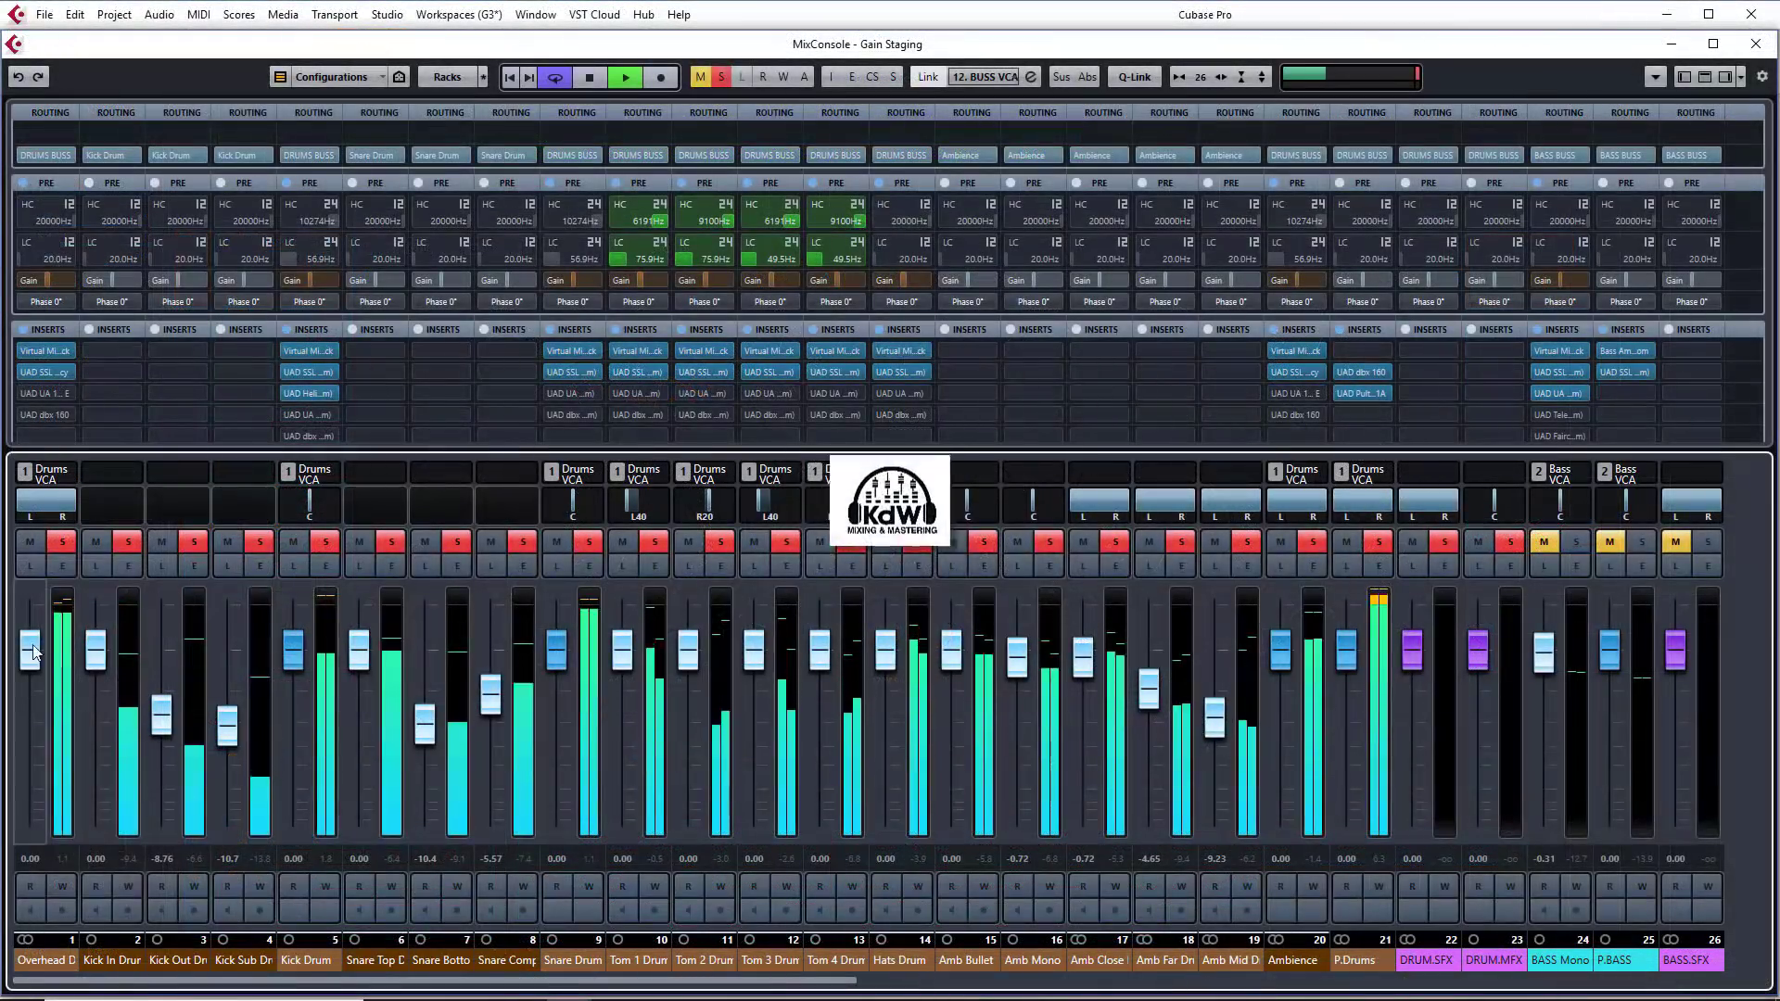
# Lower the Overhead drum fader to -12.1 dB and the Kick Drum fader to -2.58 dB in the mix console.
pyautogui.moveTo(32, 652); pyautogui.dragTo(33, 733)
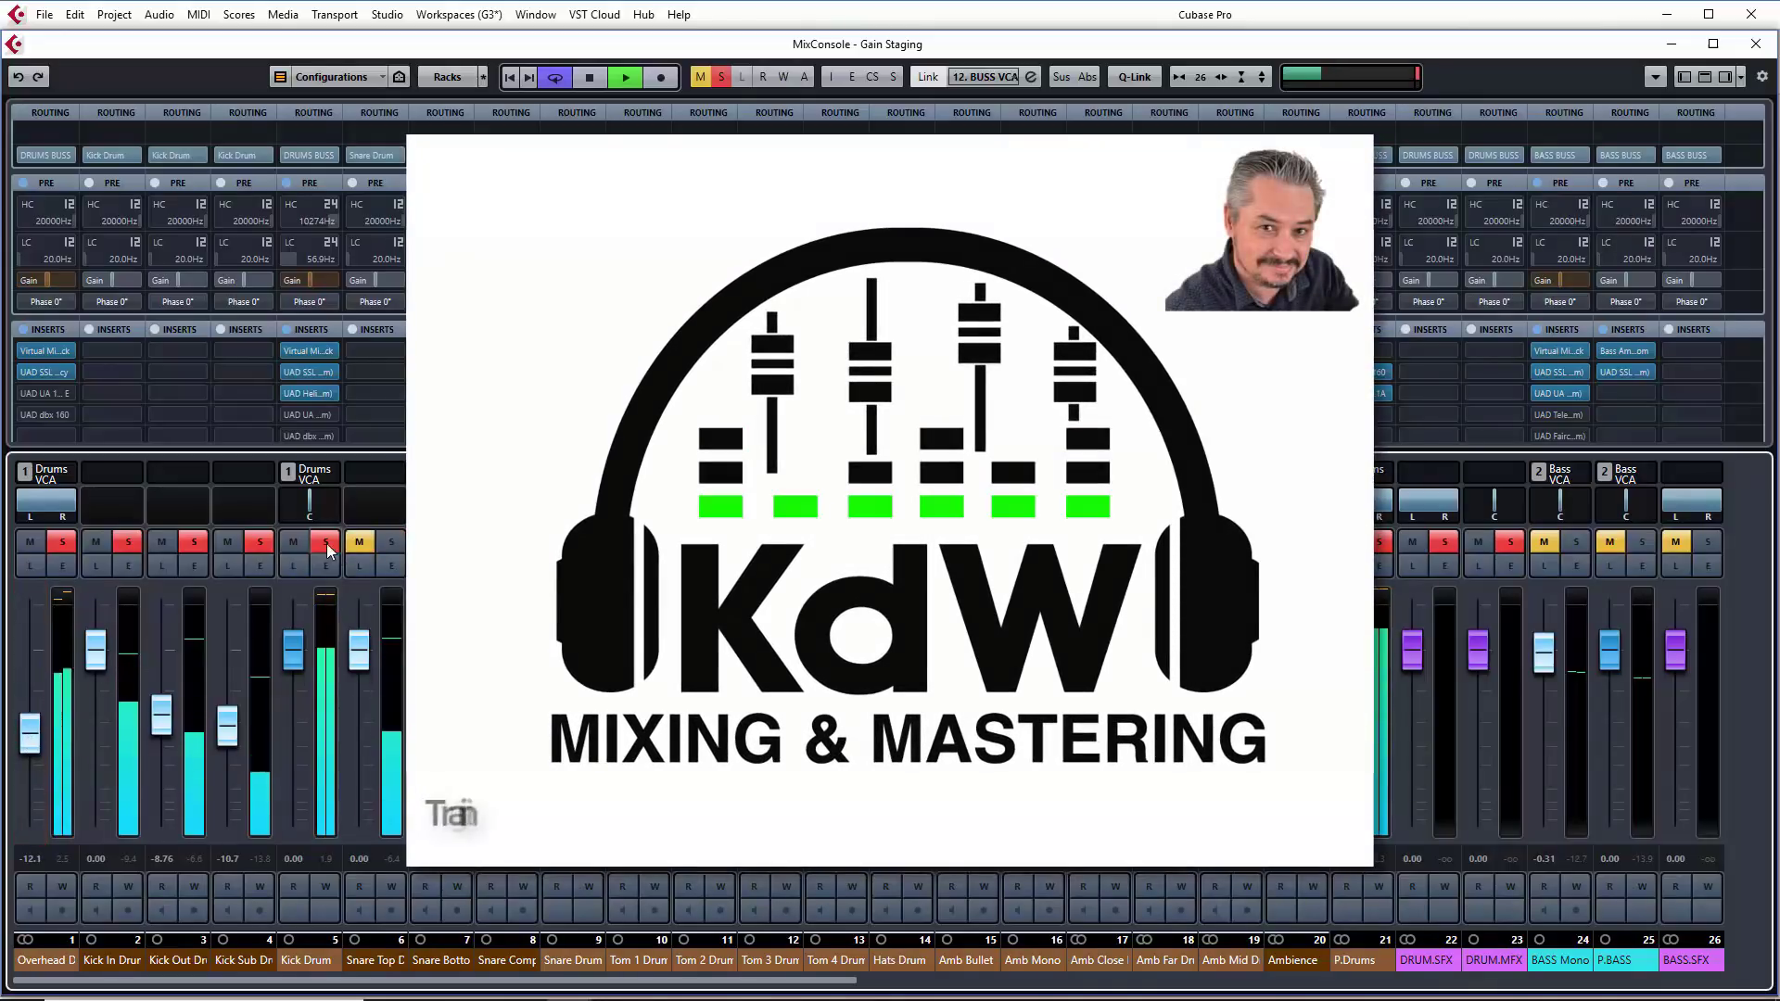
pyautogui.moveTo(293, 677); pyautogui.dragTo(293, 703)
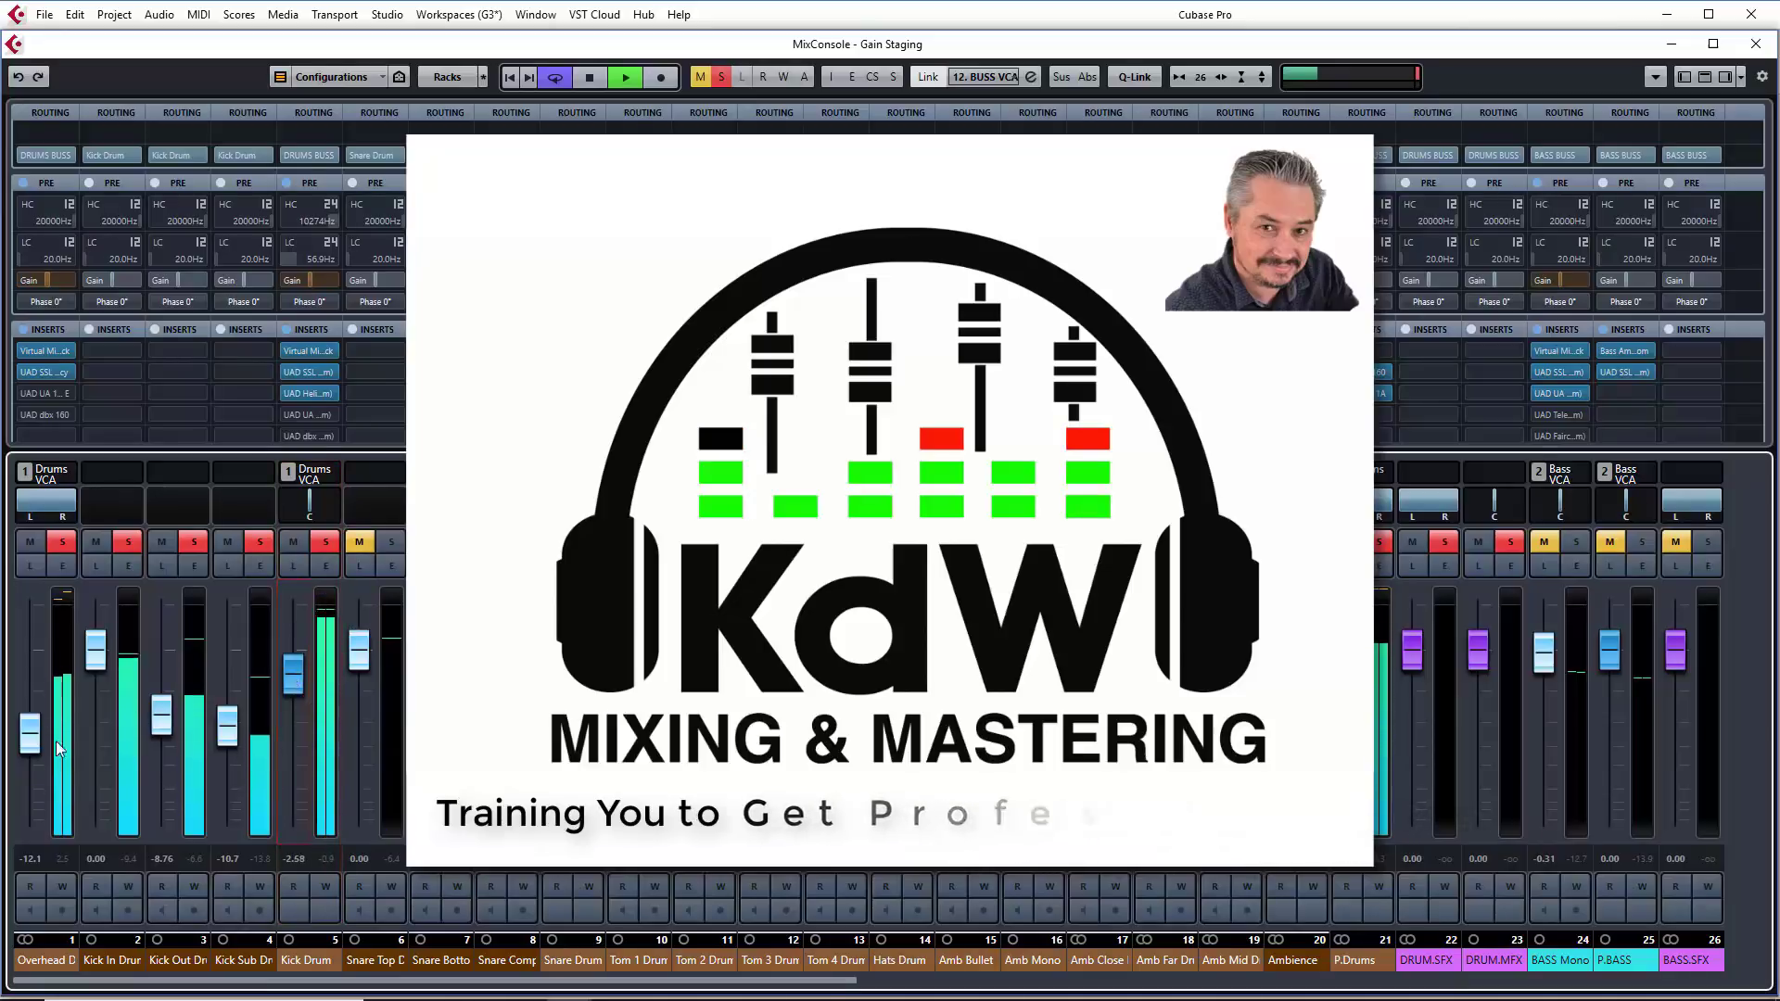
pyautogui.moveTo(30, 734); pyautogui.dragTo(23, 749)
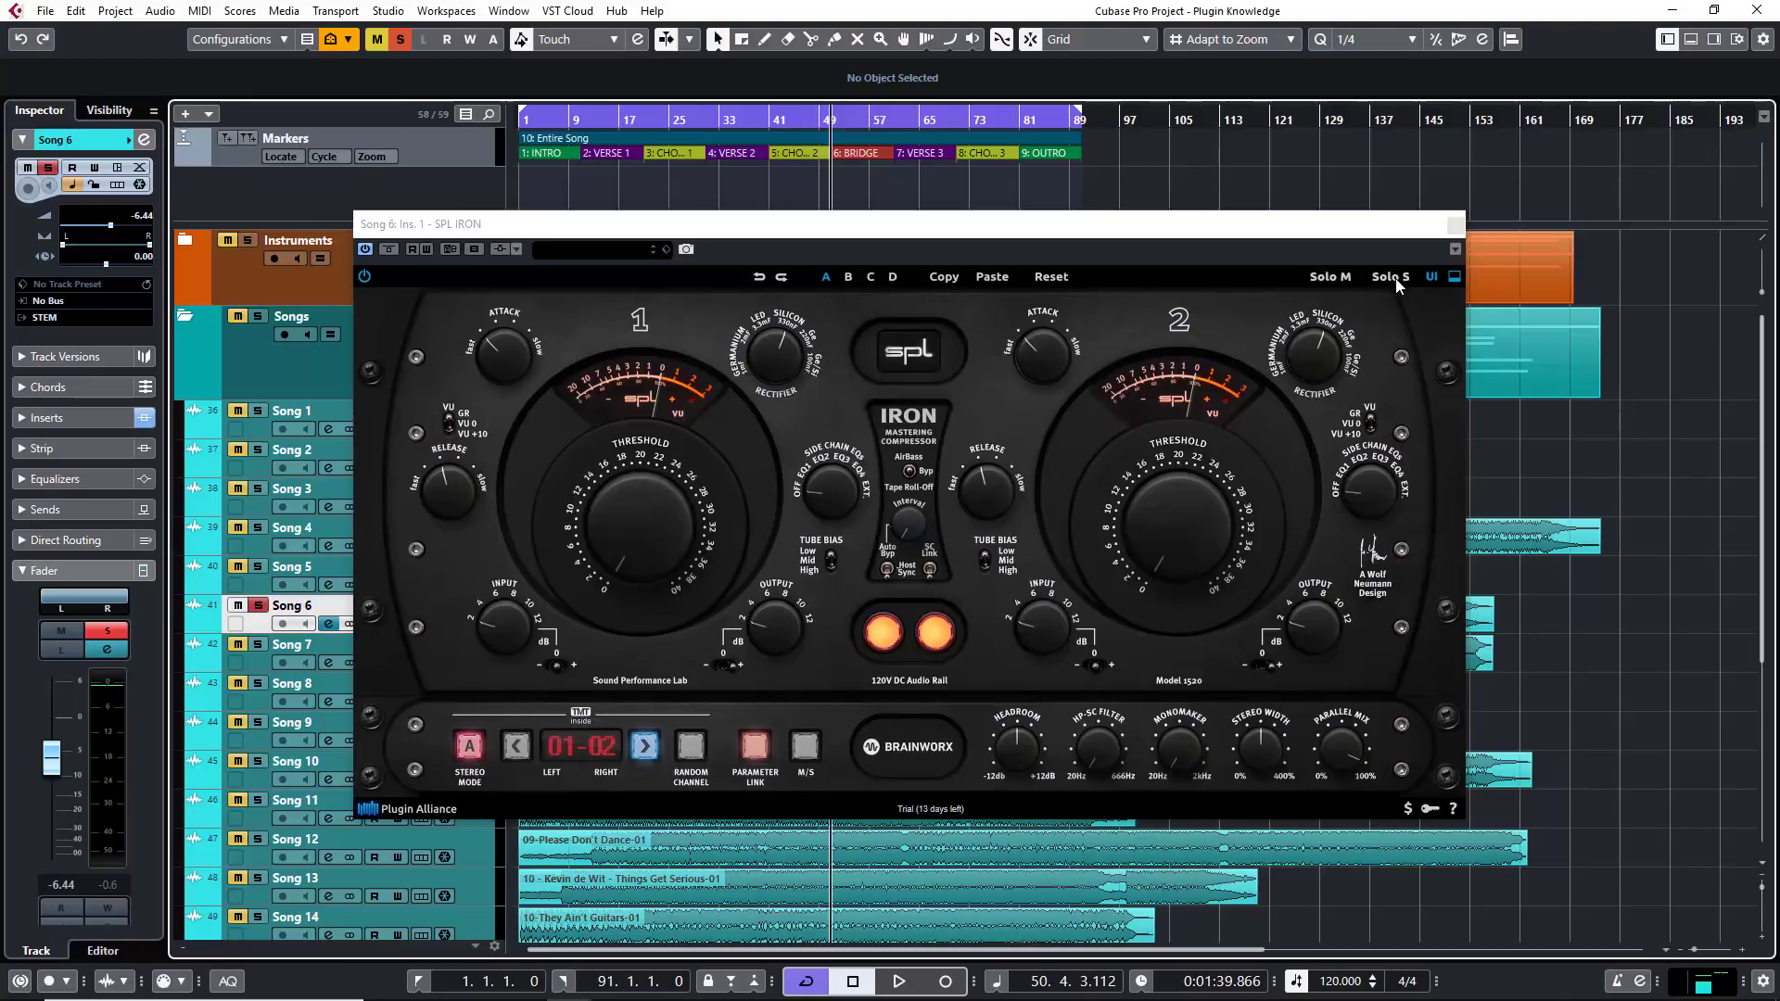
# Hide and restore the SPL IRON's Brainworx extension section twice, leaving it shown.
pyautogui.click(1454, 277)
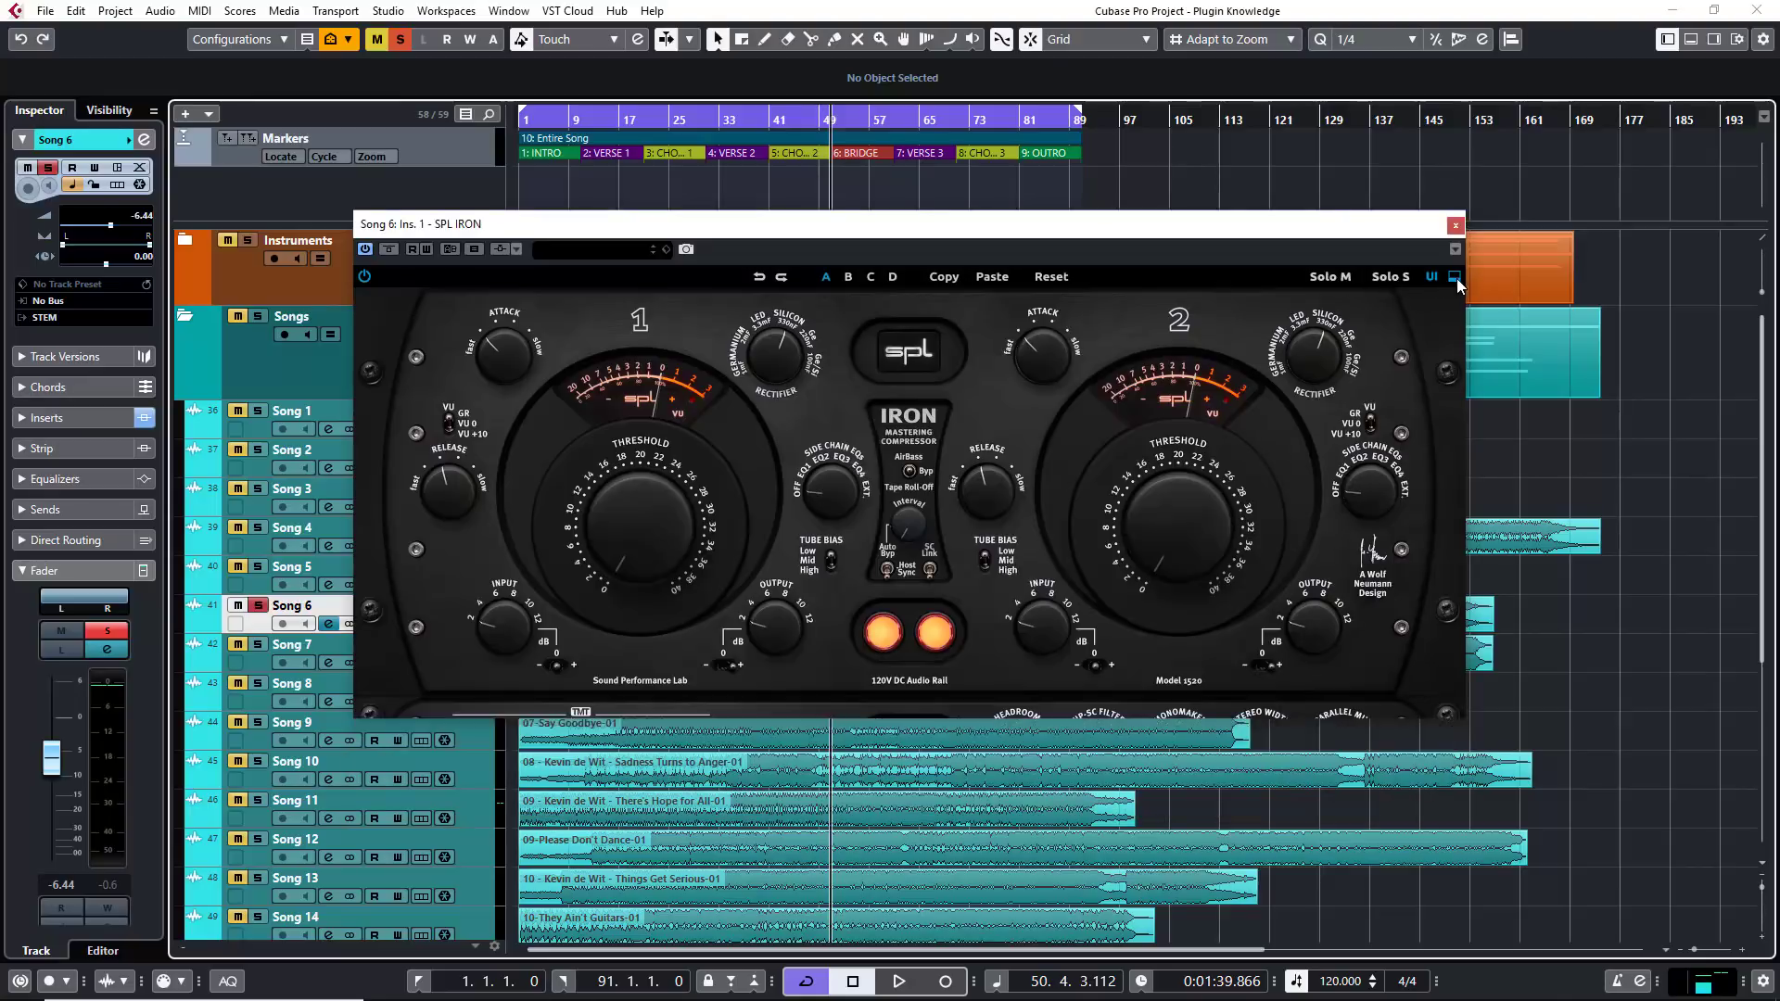
pyautogui.click(1454, 277)
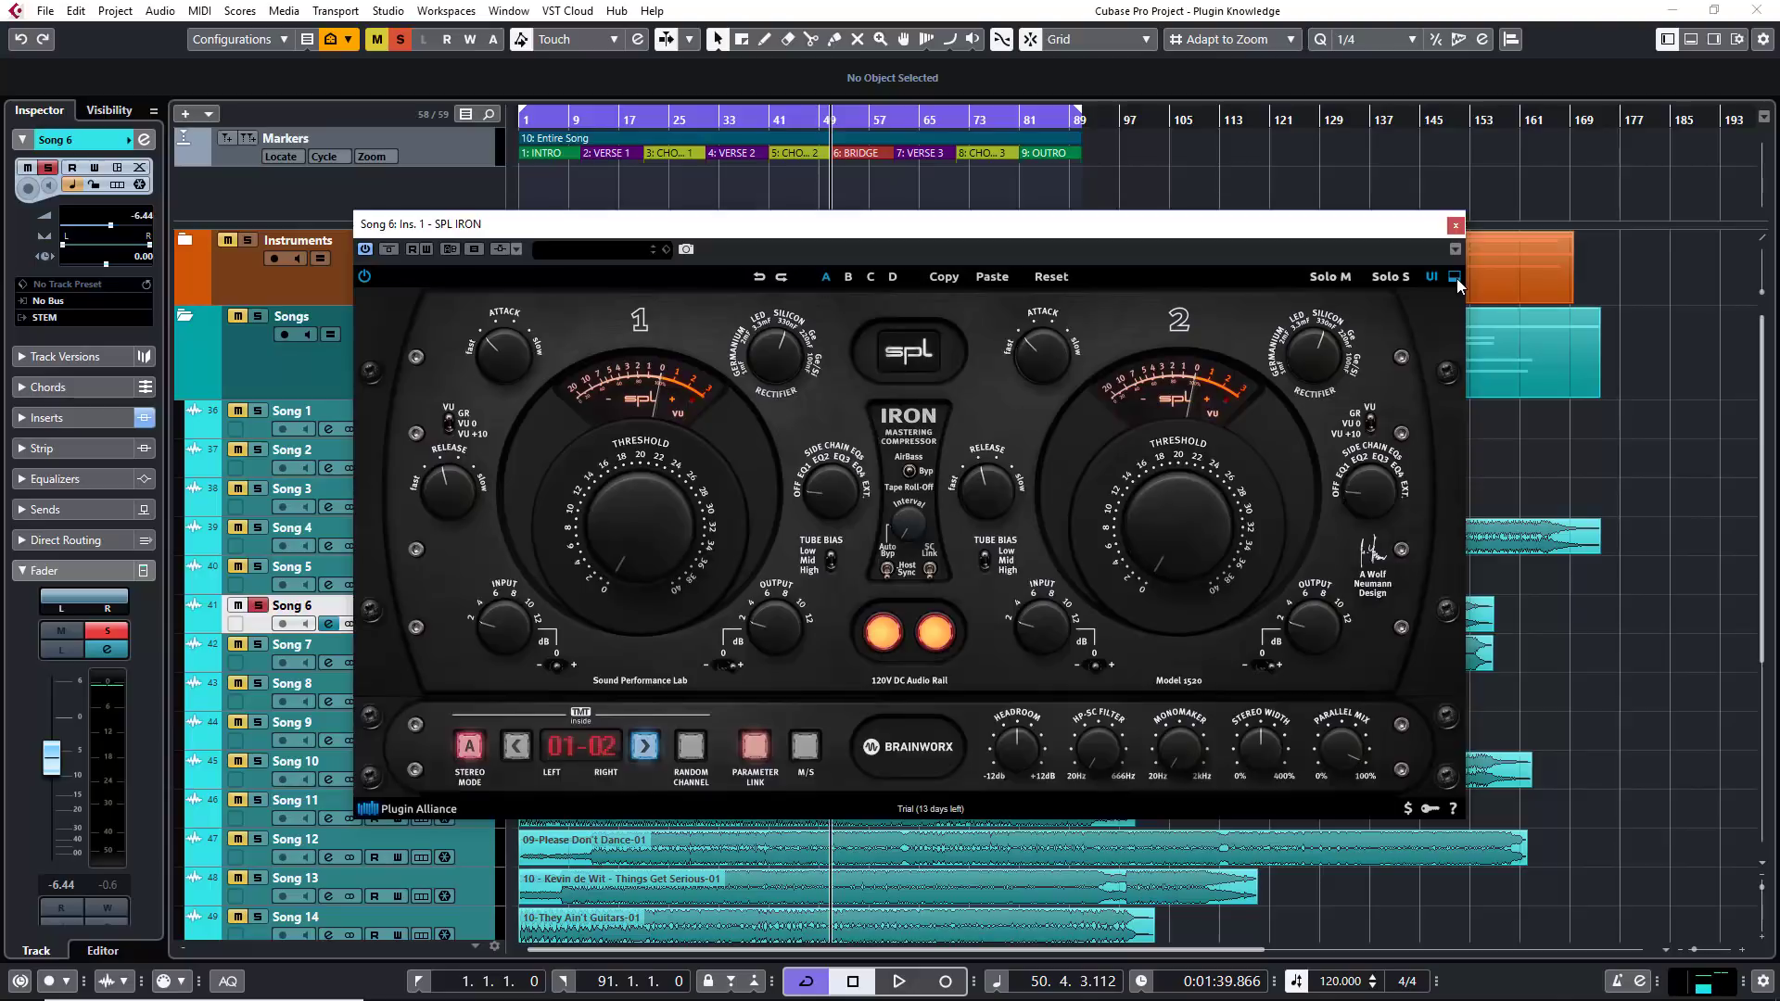
pyautogui.click(1454, 278)
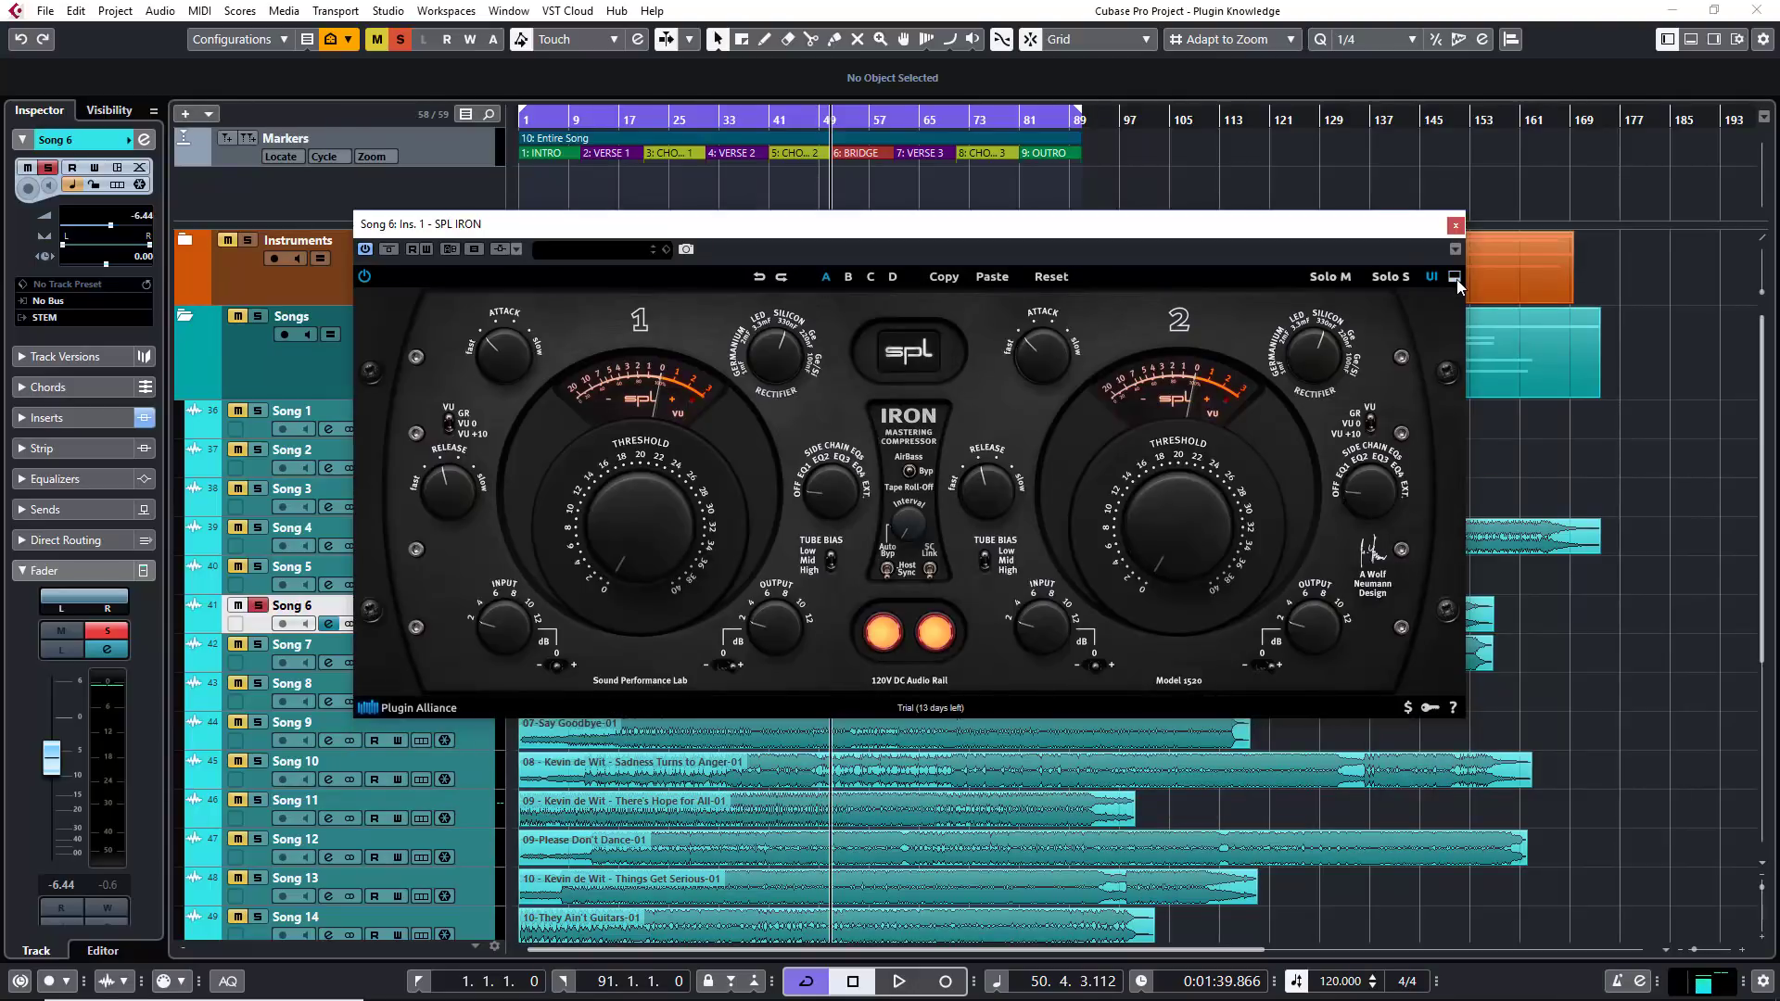
pyautogui.click(1454, 277)
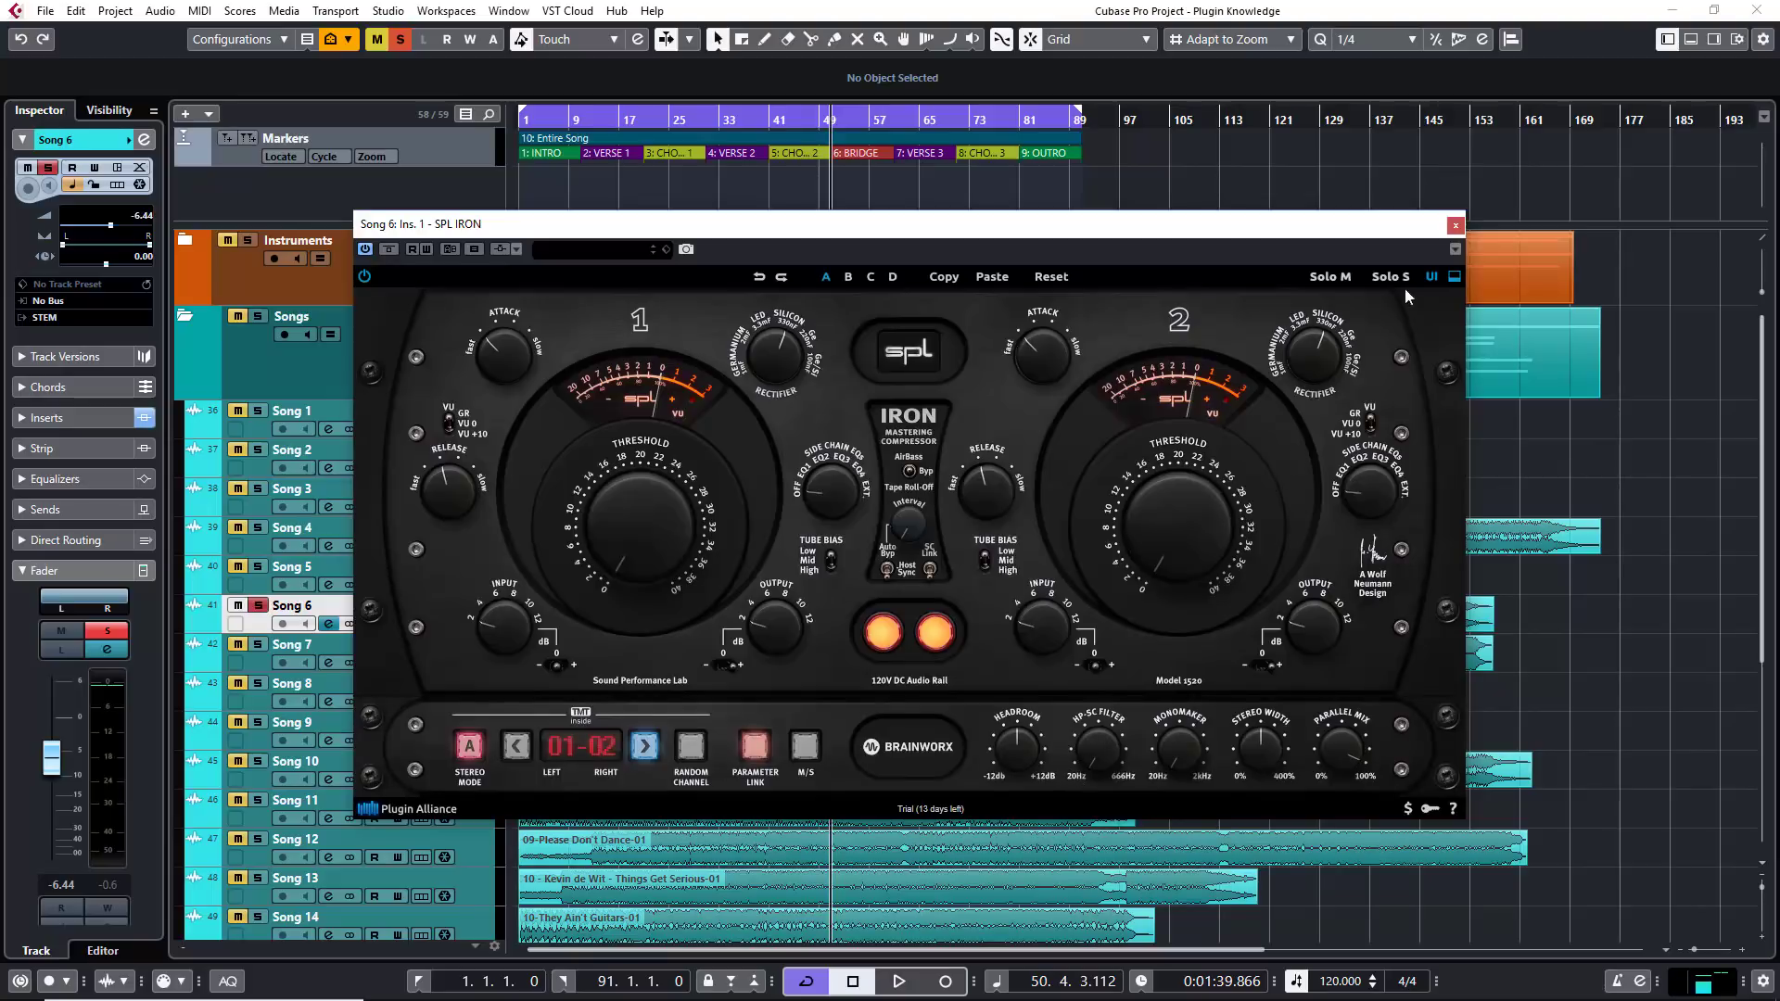
# Try the BLACK and RED skins on the SPL IRON and return to the ALL BLACK skin.
pyautogui.click(1432, 277)
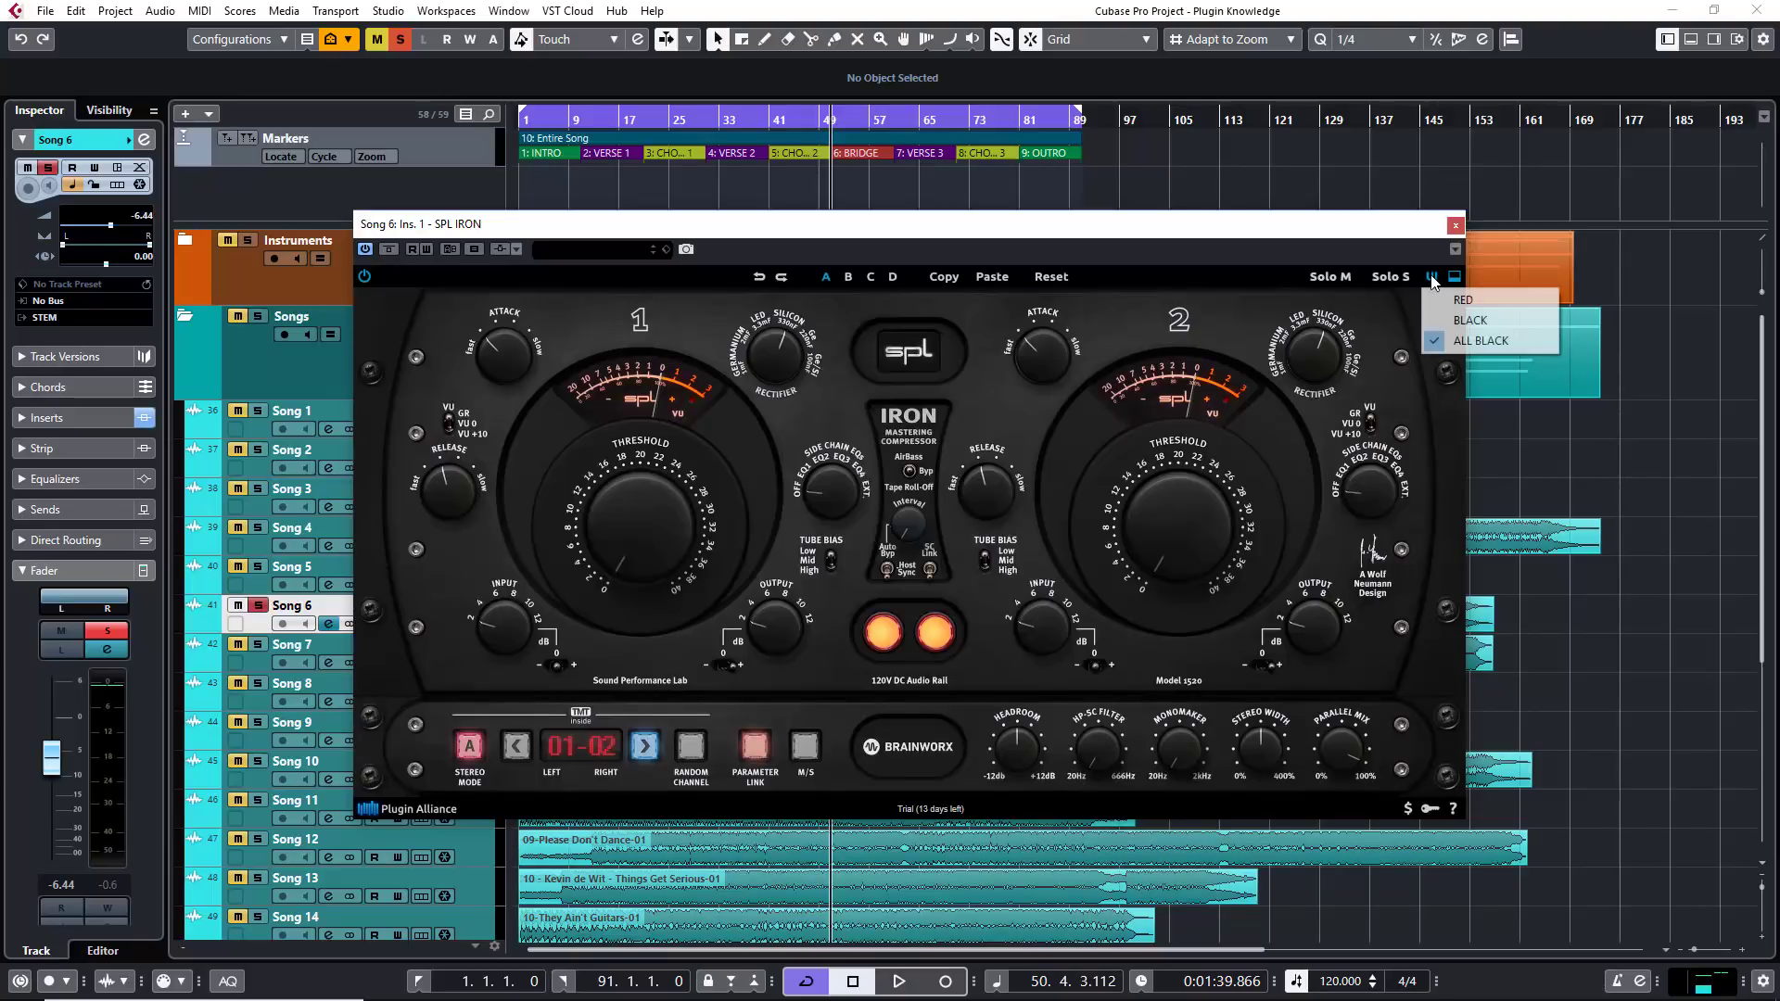
pyautogui.click(1466, 321)
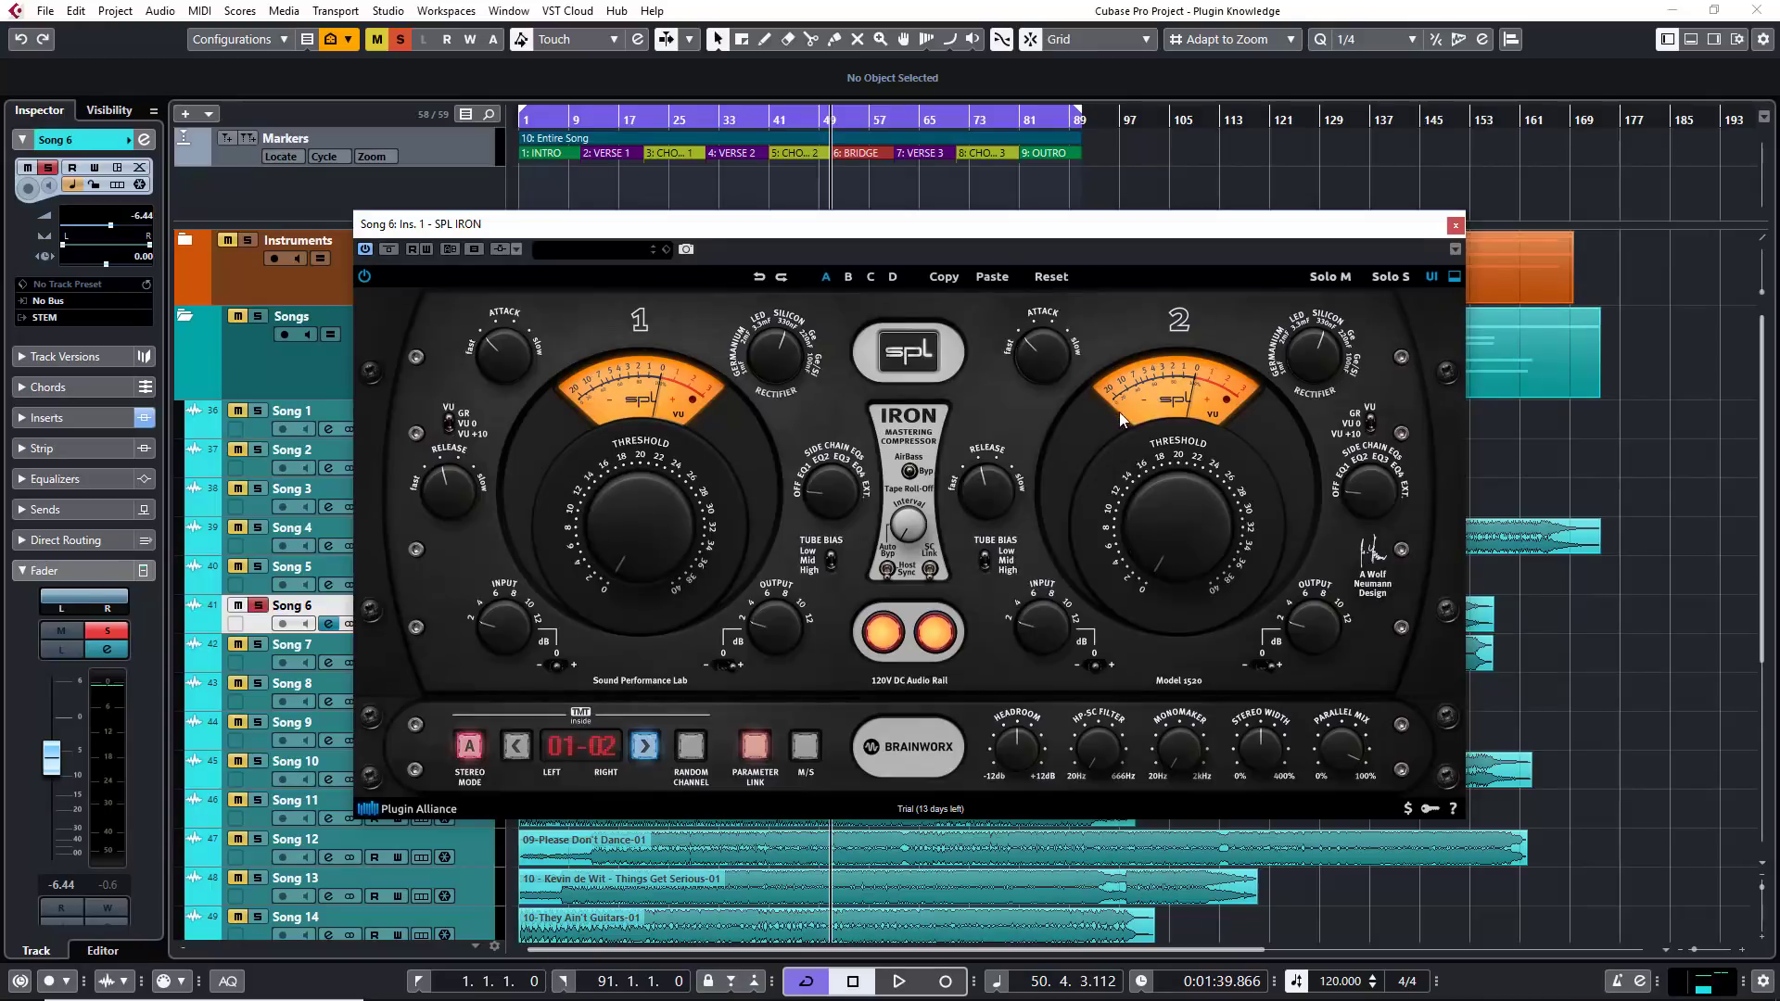
pyautogui.click(1435, 276)
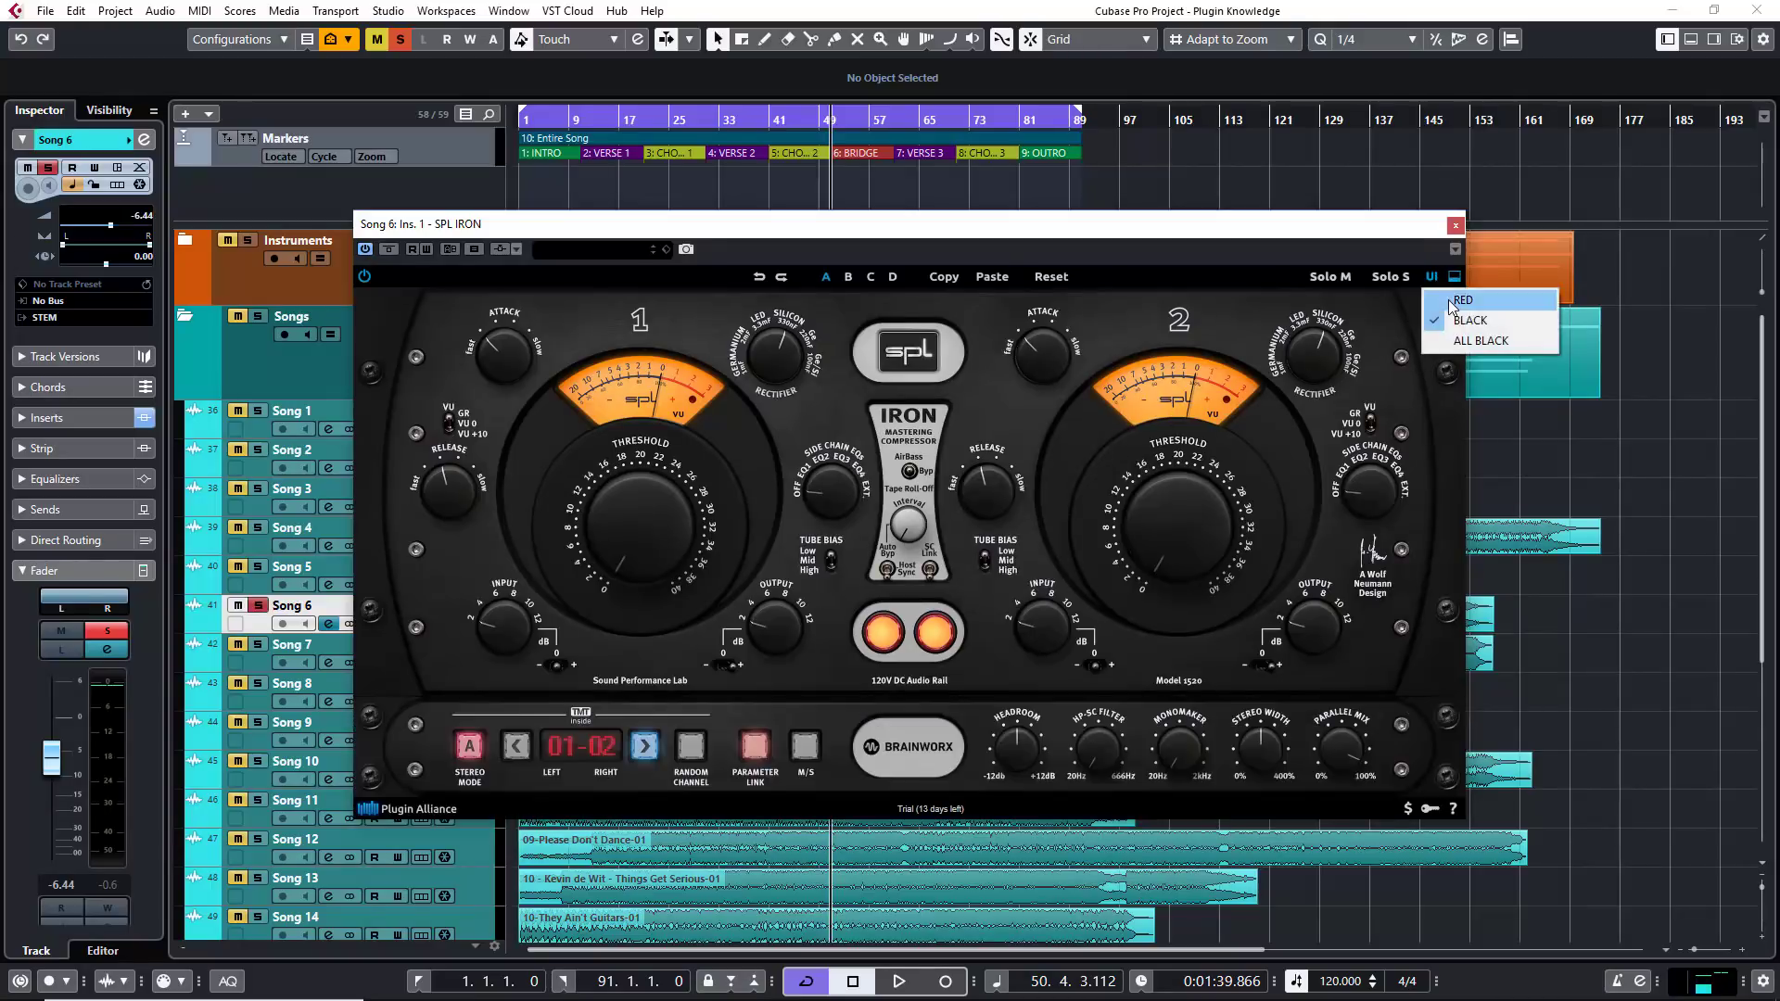
pyautogui.click(1451, 301)
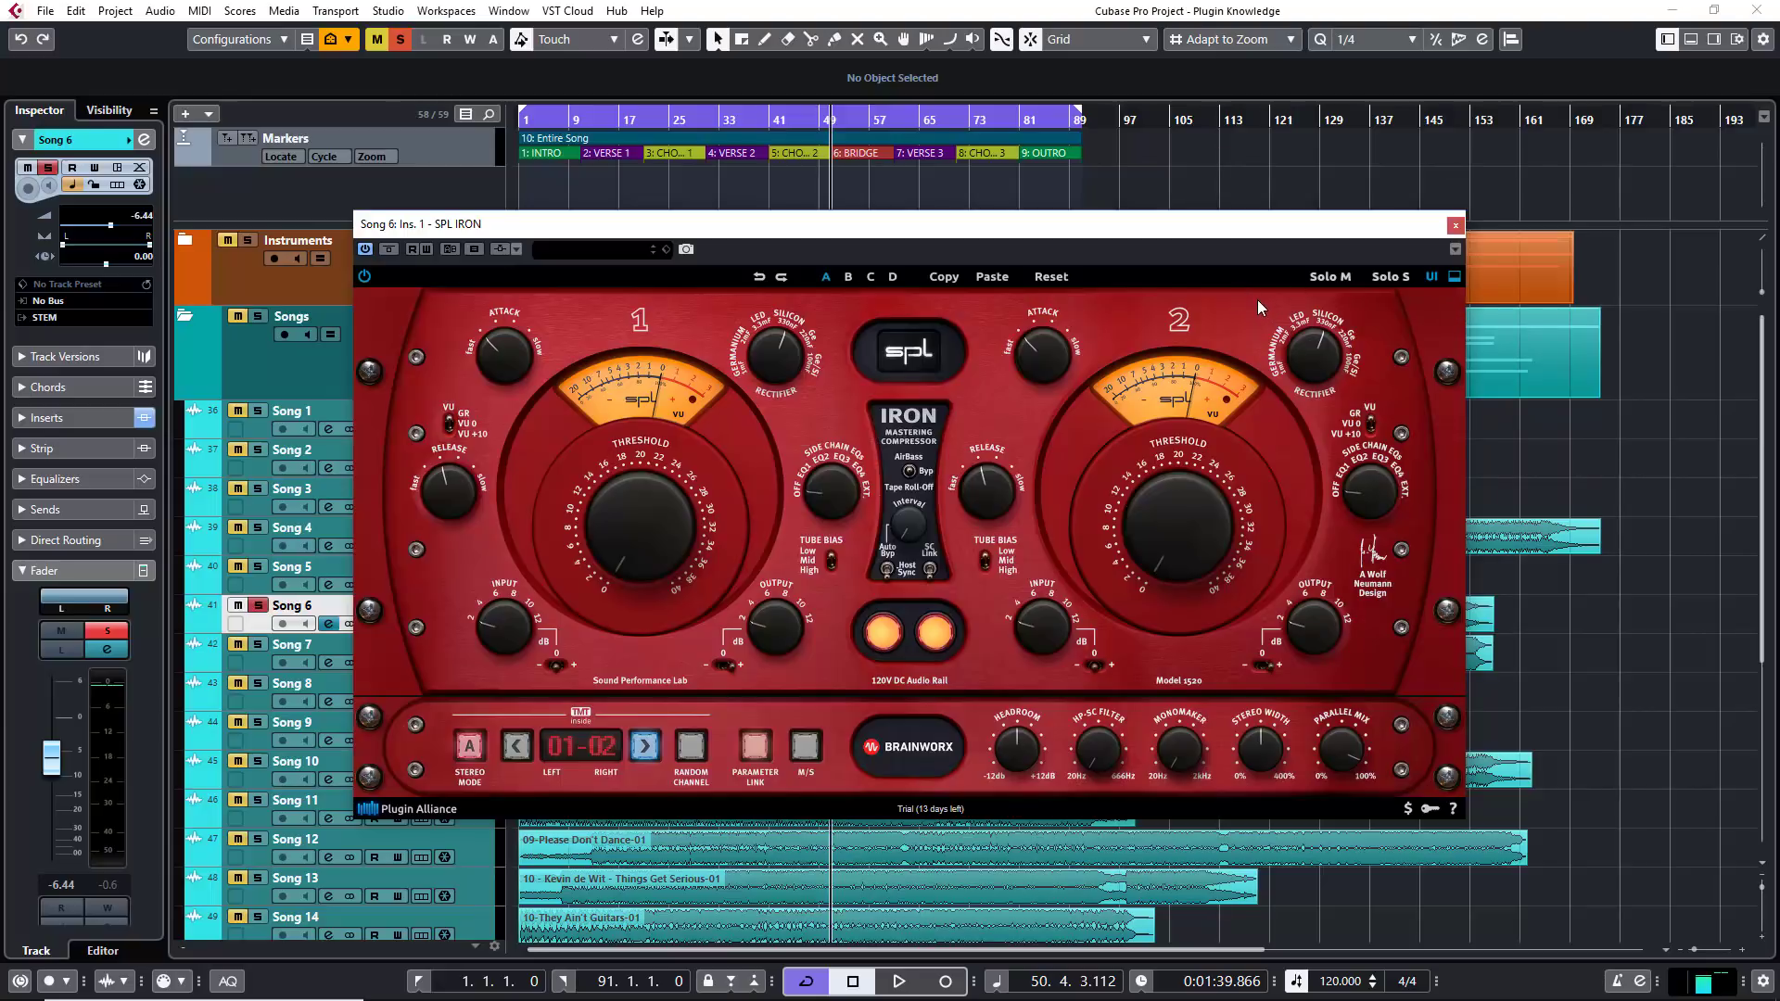
pyautogui.click(1432, 278)
pyautogui.click(1461, 340)
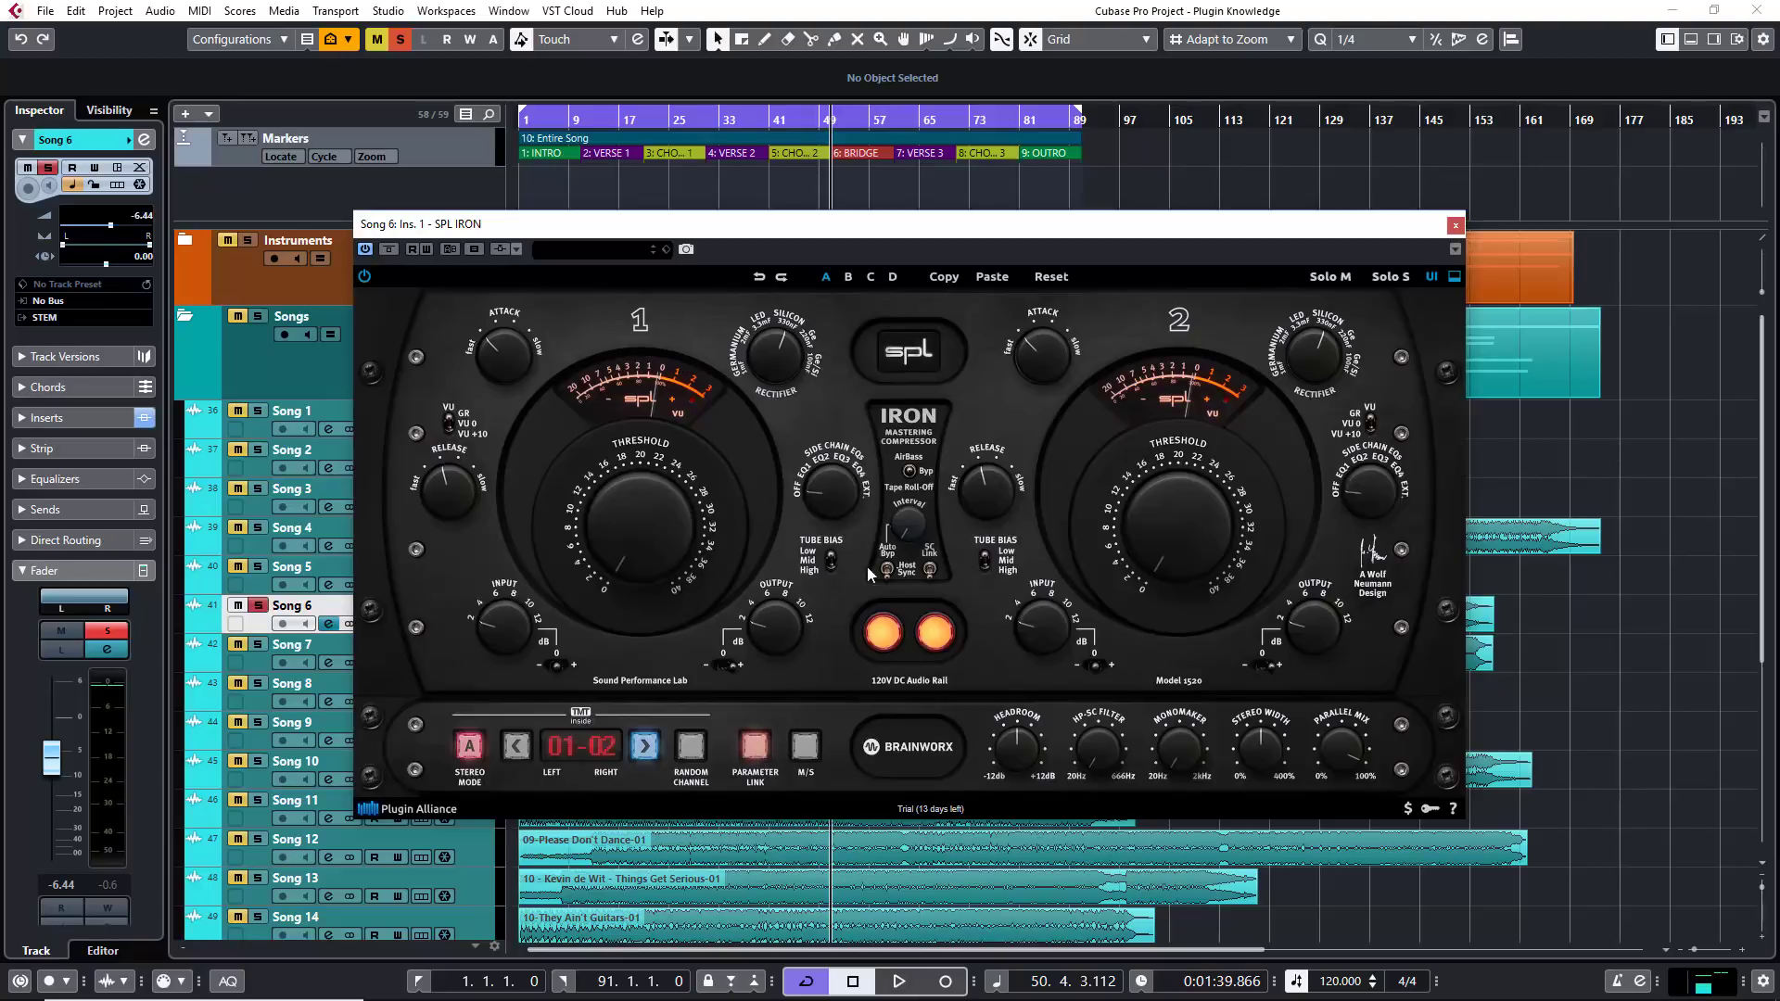
# Try the channel 1 threshold knob and cycle its VU meter switch through the available modes.
pyautogui.moveTo(609, 547)
pyautogui.mouseDown()
pyautogui.moveTo(623, 517)
pyautogui.moveTo(622, 577)
pyautogui.mouseUp()
pyautogui.moveTo(647, 563)
pyautogui.mouseDown()
pyautogui.moveTo(658, 500)
pyautogui.moveTo(643, 571)
pyautogui.mouseUp()
pyautogui.click(451, 430)
pyautogui.click(450, 430)
pyautogui.click(451, 430)
pyautogui.click(451, 430)
pyautogui.click(450, 431)
# Try separate channel thresholds with Parameter Link off and M/S mode on, and return to stereo operation.
pyautogui.moveTo(1163, 541); pyautogui.dragTo(1153, 626)
pyautogui.click(752, 753)
pyautogui.click(809, 749)
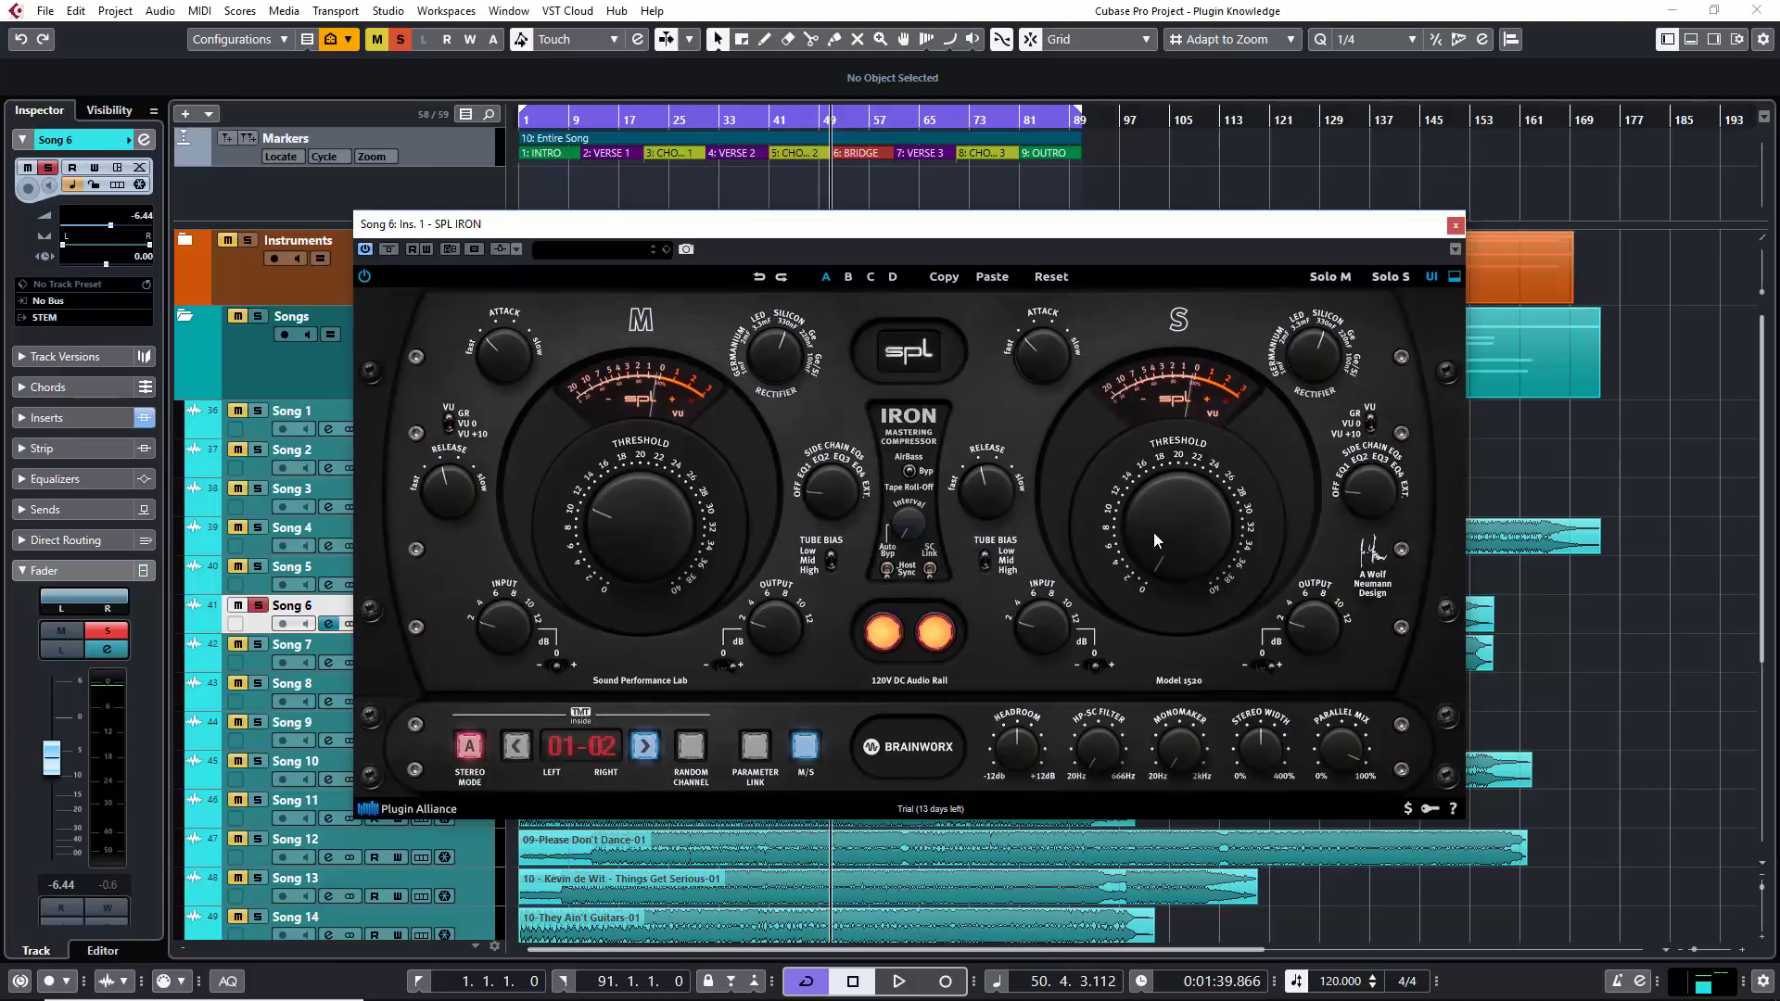
pyautogui.moveTo(1154, 471); pyautogui.dragTo(1176, 643)
pyautogui.click(805, 750)
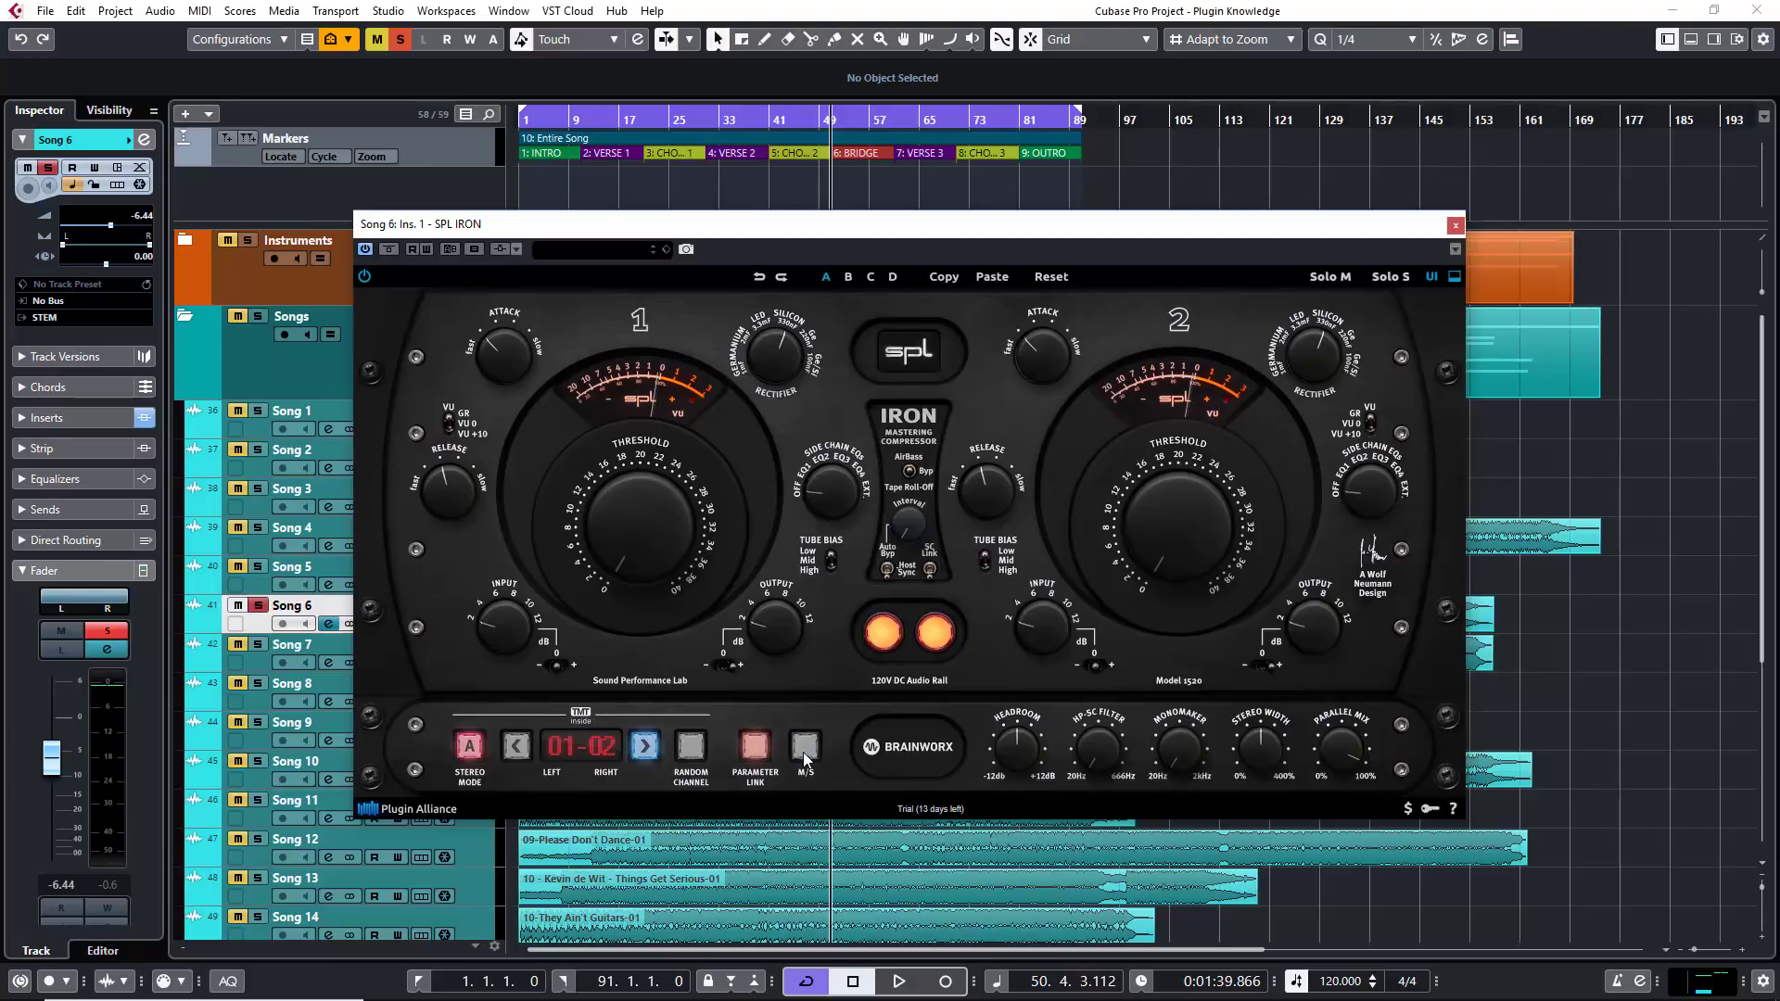
# Collapse the SPL IRON to its main faceplate and expand it again.
pyautogui.click(1453, 277)
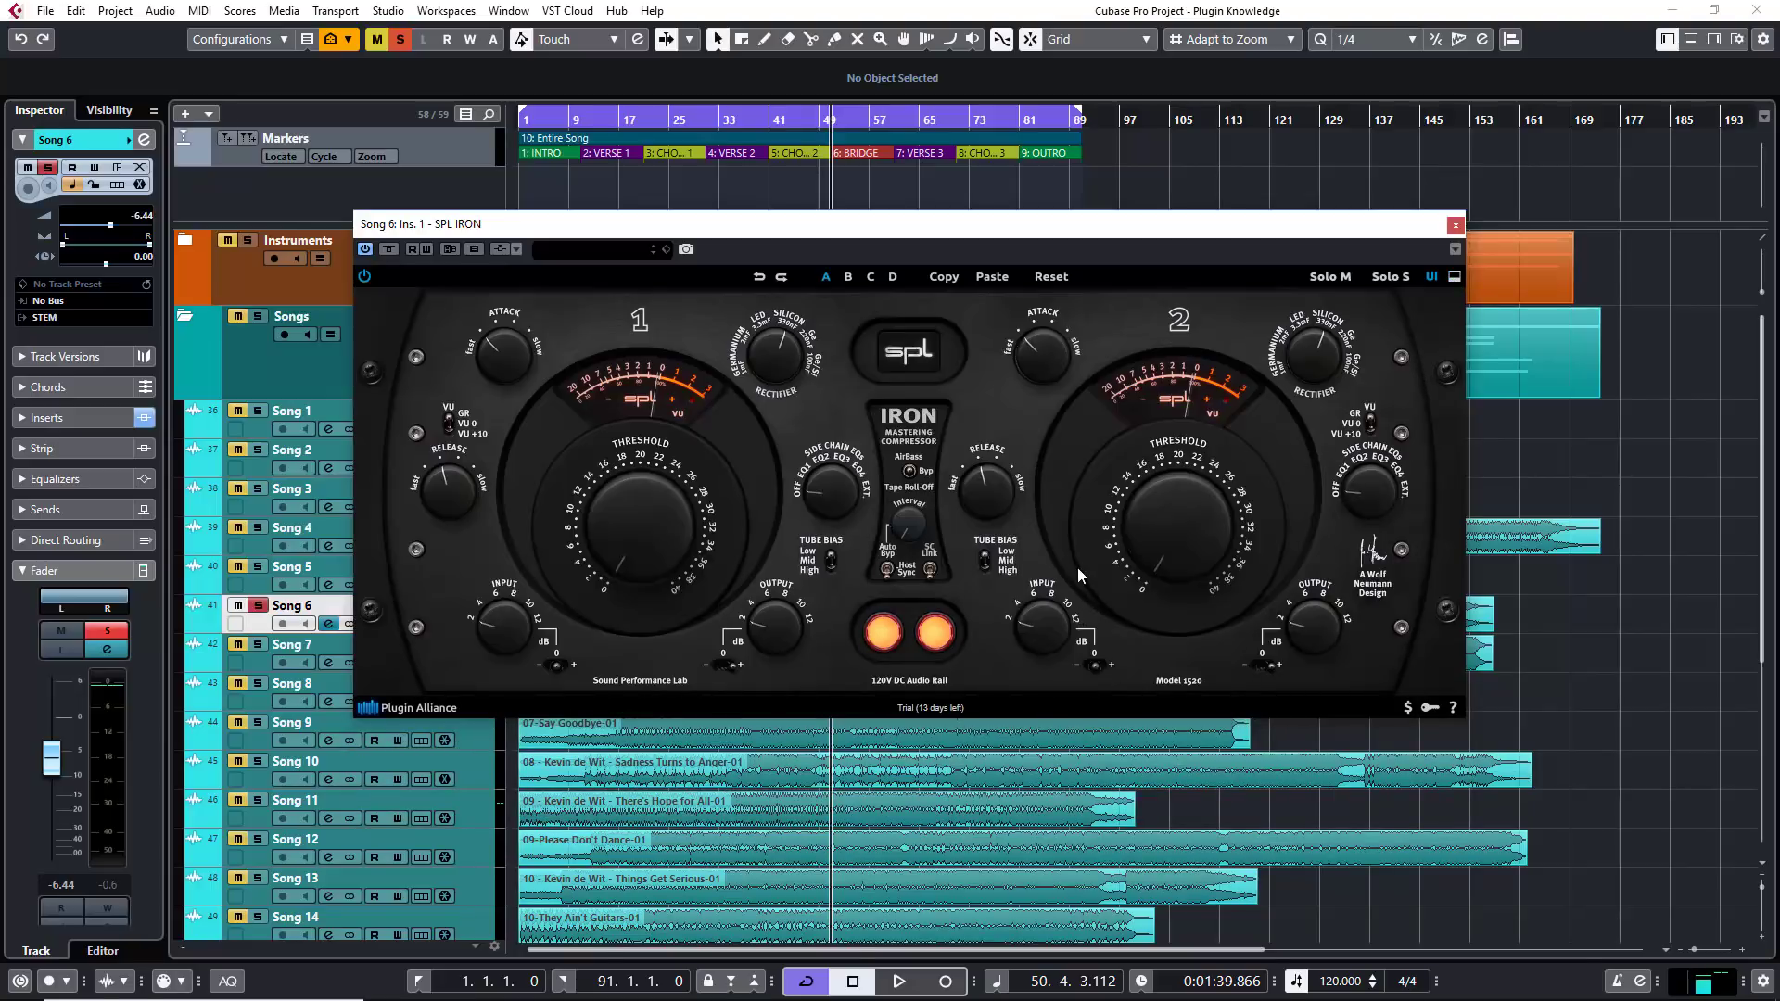
pyautogui.click(1455, 277)
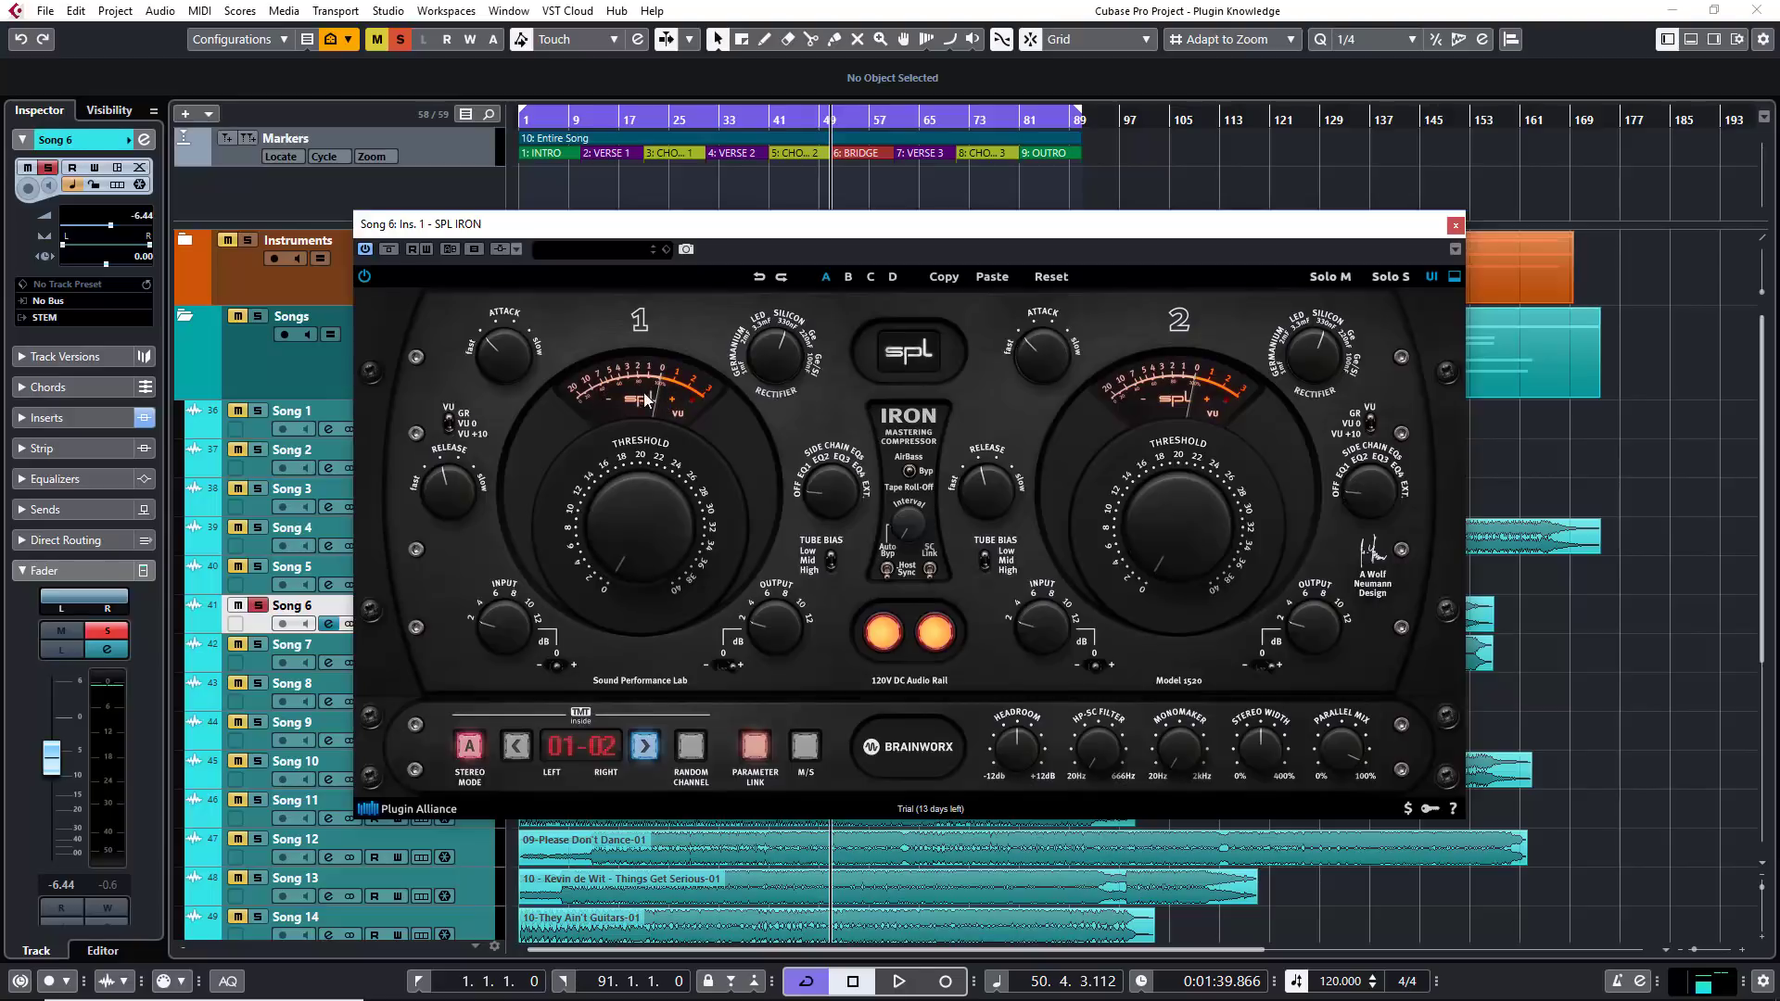
# Cycle the channel 1 meter switch through GR, VU 0 and VU +10, and try the release knob.
pyautogui.click(450, 422)
pyautogui.click(453, 426)
pyautogui.click(450, 434)
pyautogui.click(451, 431)
pyautogui.click(450, 434)
pyautogui.click(449, 426)
pyautogui.click(447, 419)
pyautogui.click(448, 405)
pyautogui.moveTo(449, 475); pyautogui.dragTo(430, 480)
# Try different input and output gain settings on channel 1 with their knobs and dB switches.
pyautogui.moveTo(504, 631)
pyautogui.mouseDown()
pyautogui.moveTo(510, 576)
pyautogui.moveTo(510, 621)
pyautogui.mouseUp()
pyautogui.moveTo(510, 553); pyautogui.dragTo(519, 485)
pyautogui.moveTo(487, 625); pyautogui.dragTo(516, 687)
pyautogui.moveTo(497, 627); pyautogui.dragTo(530, 541)
pyautogui.moveTo(499, 613); pyautogui.dragTo(493, 720)
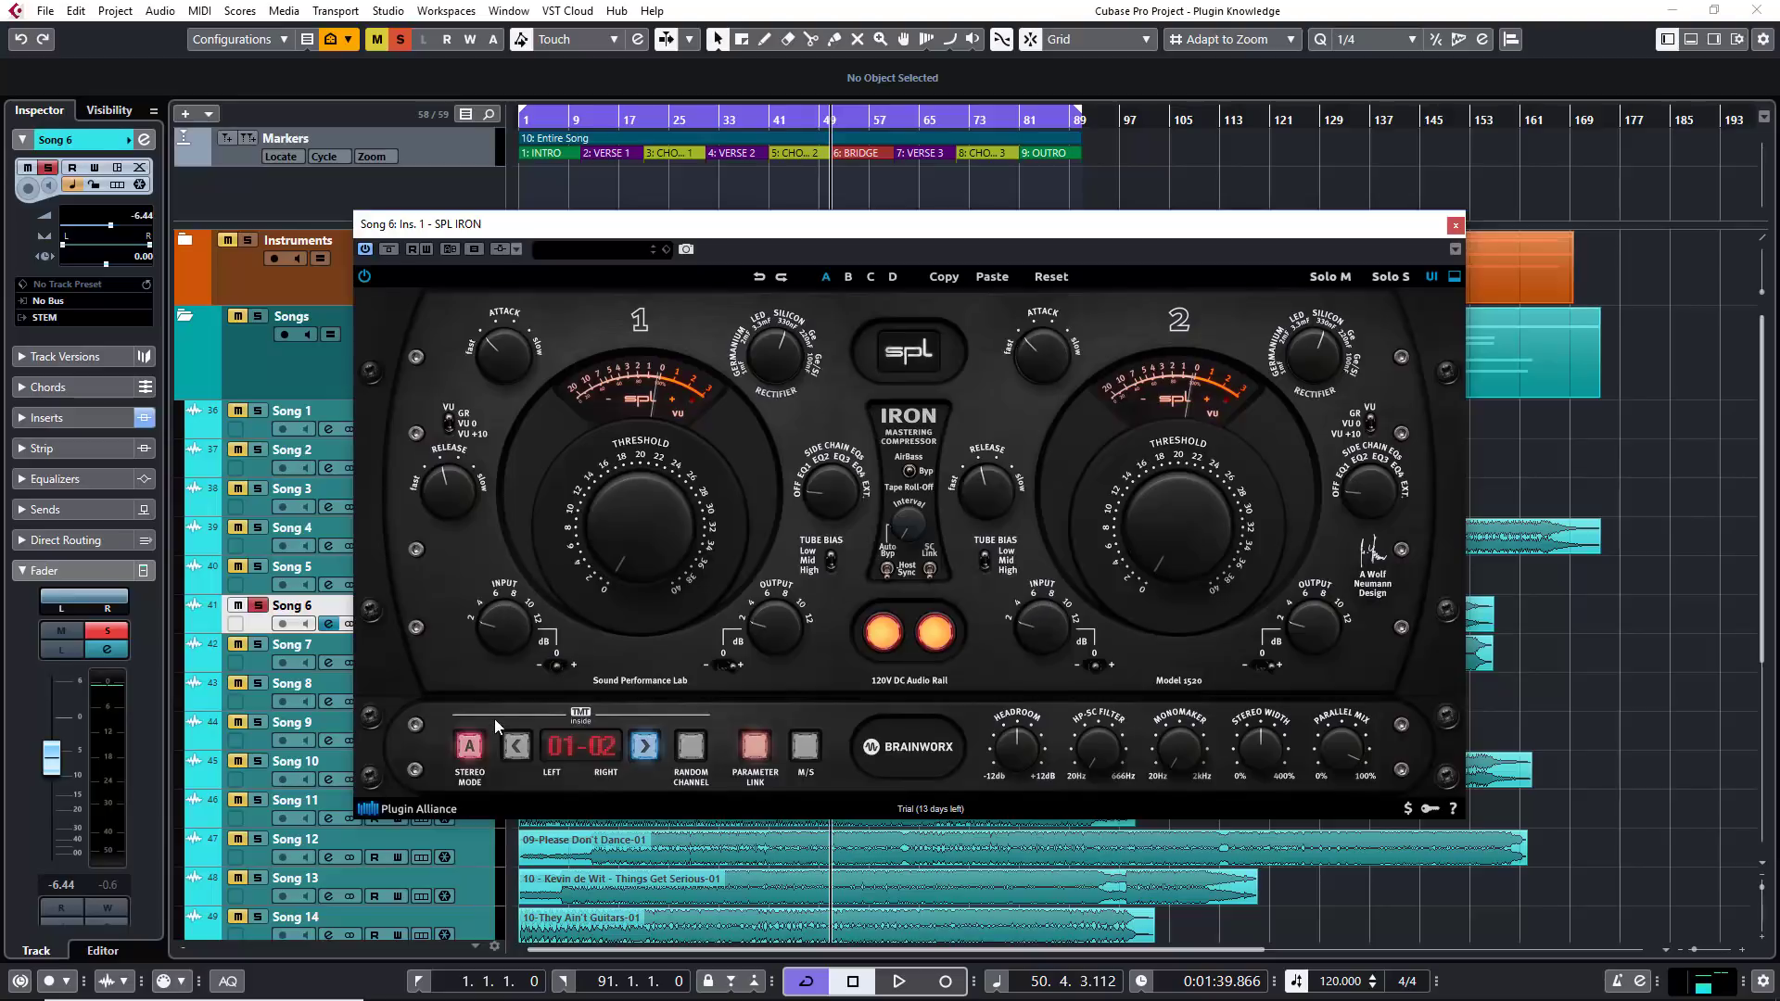
pyautogui.click(548, 668)
pyautogui.moveTo(482, 629)
pyautogui.mouseDown()
pyautogui.moveTo(493, 521)
pyautogui.moveTo(491, 597)
pyautogui.mouseUp()
pyautogui.moveTo(497, 627); pyautogui.dragTo(568, 672)
pyautogui.moveTo(488, 623); pyautogui.dragTo(508, 557)
pyautogui.moveTo(557, 672); pyautogui.dragTo(559, 673)
pyautogui.moveTo(780, 607); pyautogui.dragTo(779, 626)
pyautogui.moveTo(725, 666); pyautogui.dragTo(771, 623)
# Toggle the linked 120V DC Audio Rail channel switches on and off repeatedly, leaving them lit amber.
pyautogui.click(884, 634)
pyautogui.click(885, 634)
pyautogui.click(884, 635)
pyautogui.click(884, 634)
pyautogui.click(887, 641)
pyautogui.click(886, 641)
pyautogui.click(887, 641)
pyautogui.click(887, 642)
pyautogui.click(886, 641)
pyautogui.click(887, 642)
pyautogui.click(886, 641)
pyautogui.click(887, 642)
pyautogui.click(886, 642)
pyautogui.click(887, 642)
# Cycle the channel 1 Tube Bias switch through Low, Mid and High.
pyautogui.moveTo(831, 557); pyautogui.dragTo(828, 568)
pyautogui.click(828, 561)
pyautogui.click(831, 562)
pyautogui.click(831, 564)
pyautogui.click(830, 561)
pyautogui.click(830, 560)
pyautogui.click(830, 560)
pyautogui.click(831, 573)
# Try different side chain EQ and rectifier positions on channel 1.
pyautogui.moveTo(828, 505); pyautogui.dragTo(817, 318)
pyautogui.click(819, 496)
pyautogui.moveTo(782, 335); pyautogui.dragTo(764, 403)
pyautogui.moveTo(764, 342)
pyautogui.mouseDown()
pyautogui.moveTo(773, 311)
pyautogui.moveTo(773, 358)
pyautogui.moveTo(777, 343)
pyautogui.mouseUp()
# Try different attack and threshold settings on channel 1.
pyautogui.moveTo(497, 330); pyautogui.dragTo(494, 443)
pyautogui.moveTo(631, 560)
pyautogui.mouseDown()
pyautogui.moveTo(652, 469)
pyautogui.moveTo(610, 582)
pyautogui.mouseUp()
# Toggle the linked channel switches between white and amber several times, ending on amber.
pyautogui.click(894, 638)
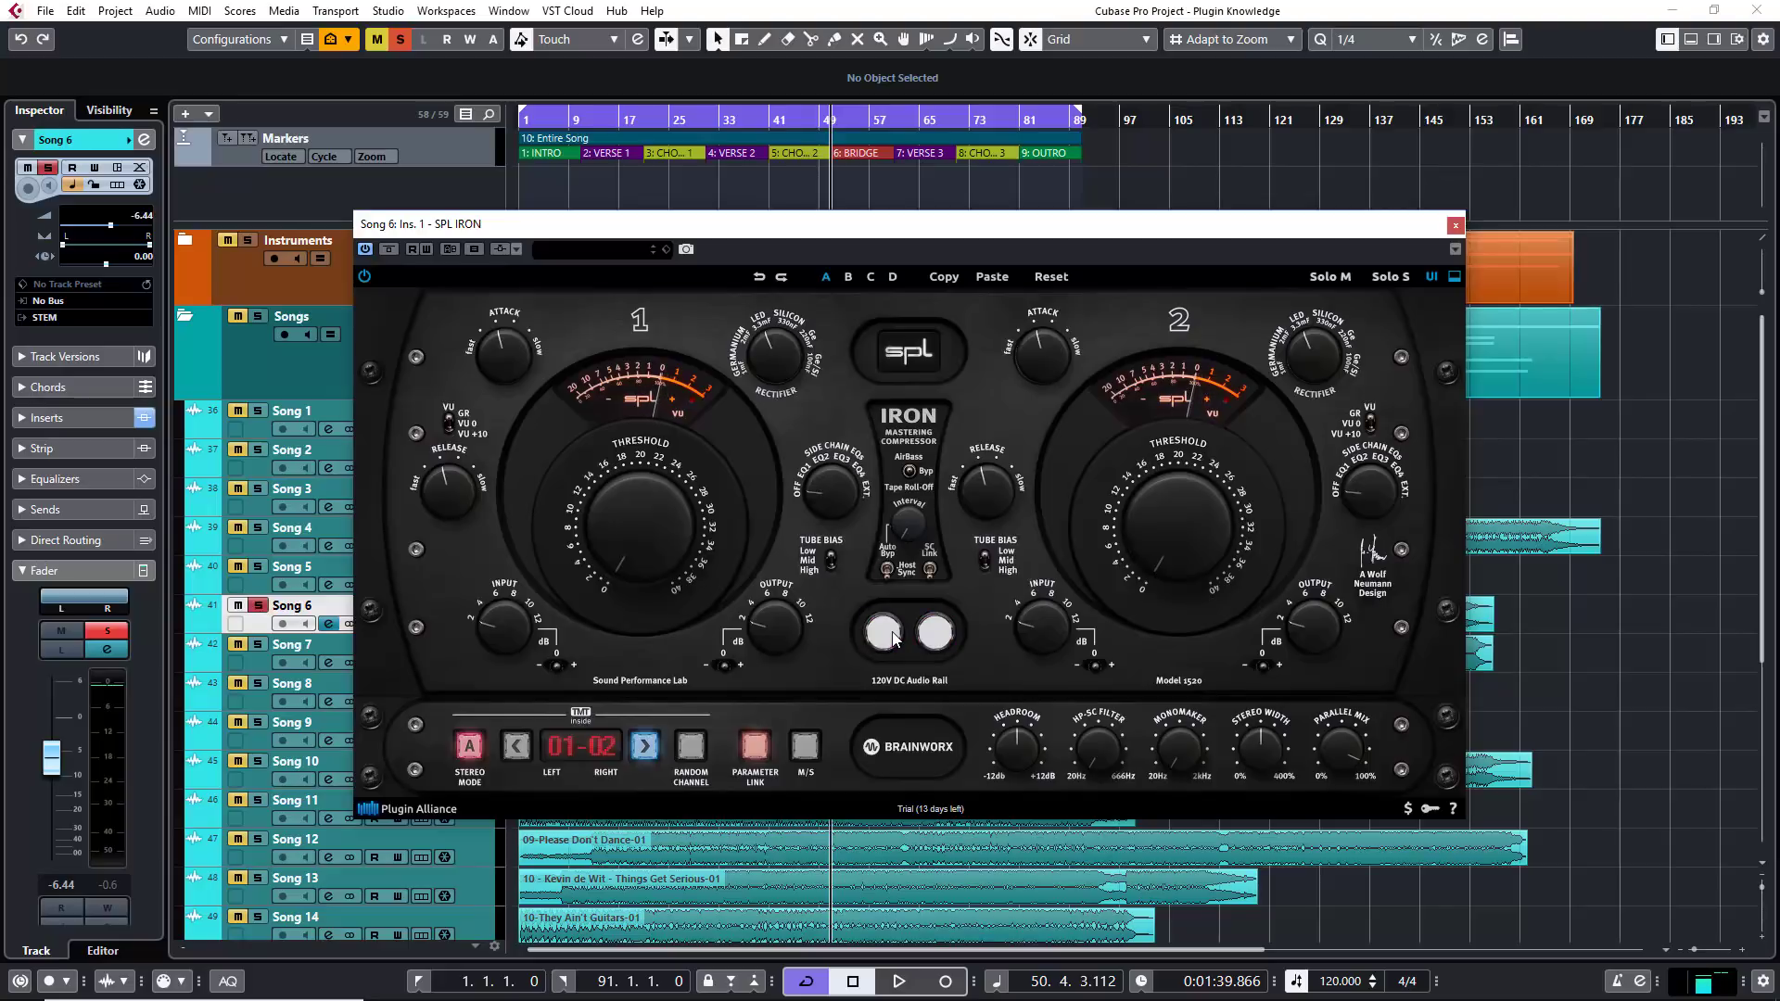
pyautogui.click(895, 638)
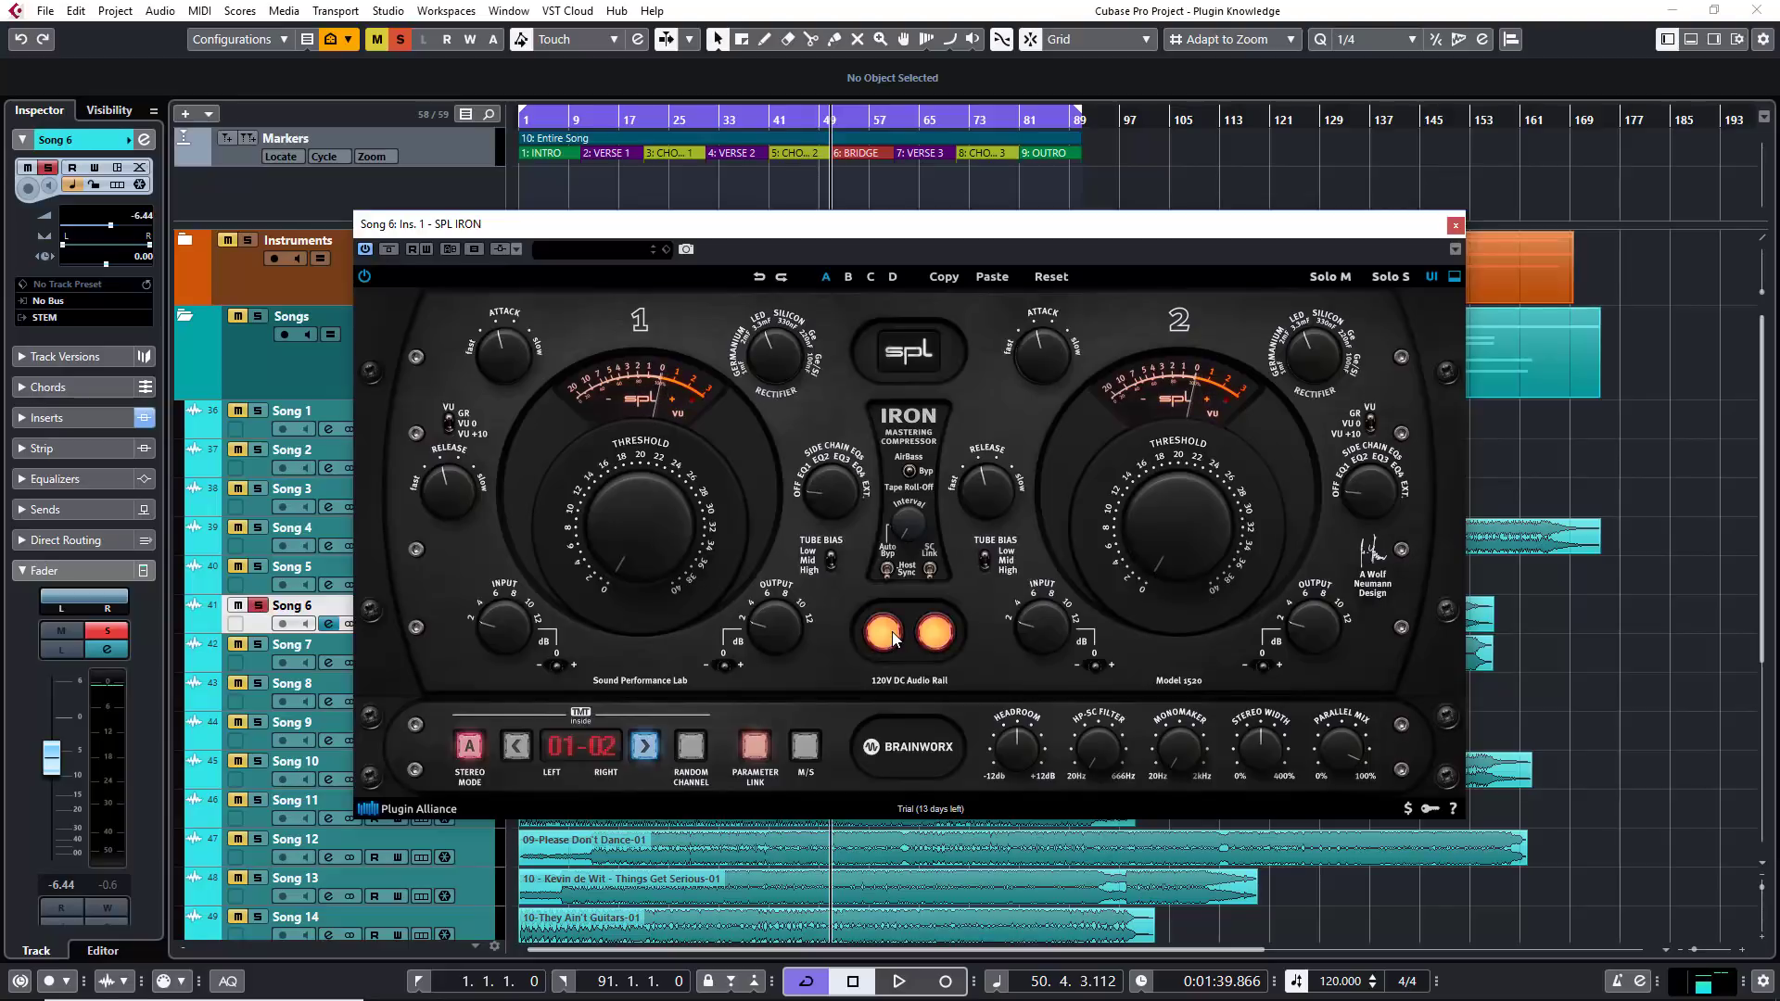
pyautogui.click(895, 638)
pyautogui.click(894, 638)
pyautogui.click(895, 638)
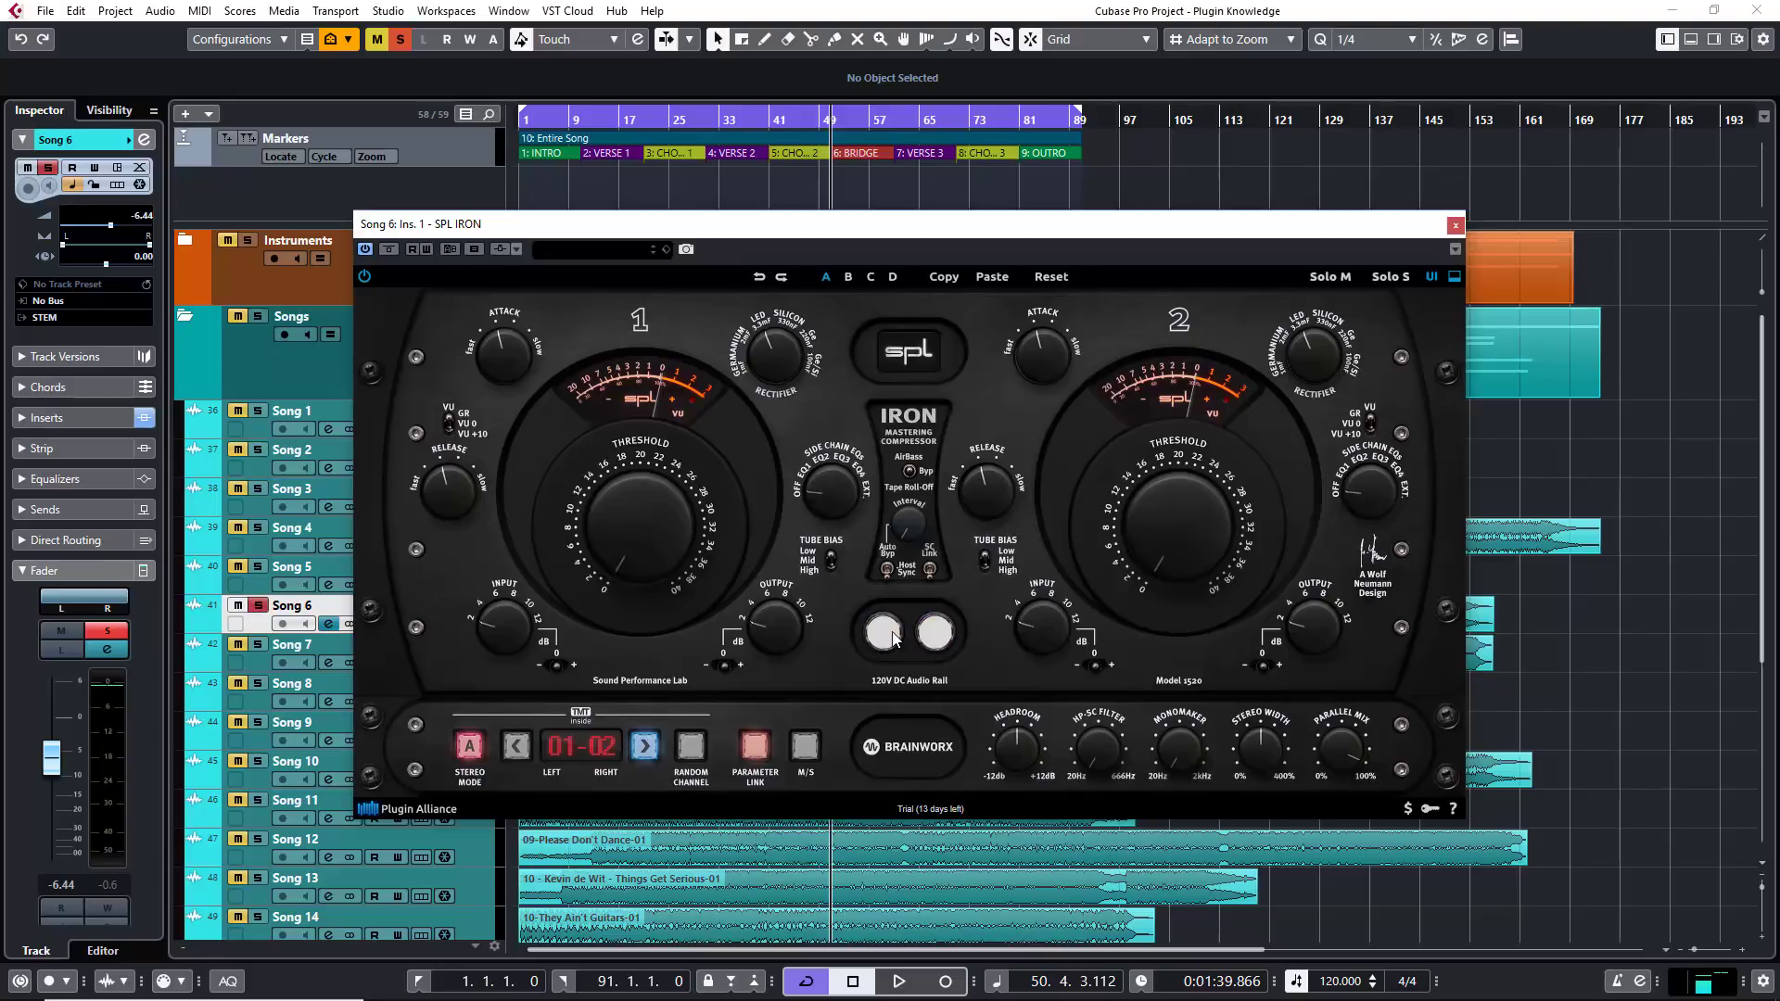
pyautogui.click(895, 638)
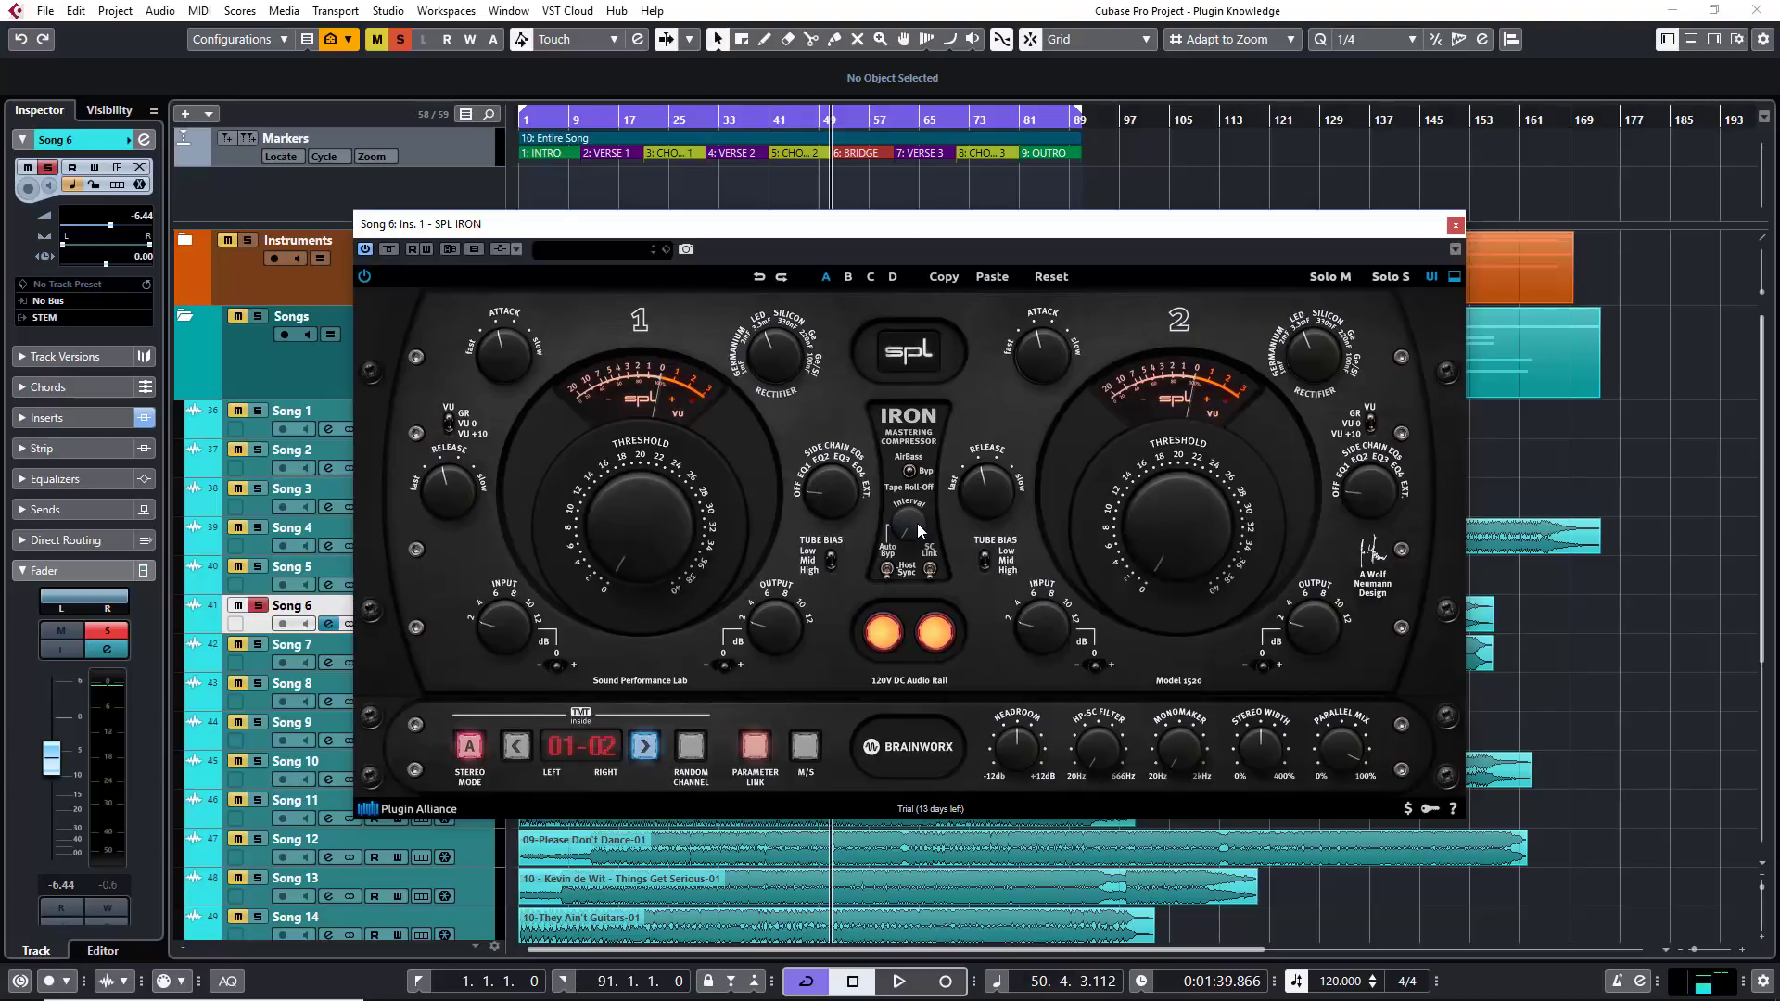
# Hide the SPL IRON's Brainworx section and move the plugin window clear of the track list.
pyautogui.moveTo(916, 536)
pyautogui.click(1453, 276)
pyautogui.moveTo(1266, 230); pyautogui.dragTo(1439, 269)
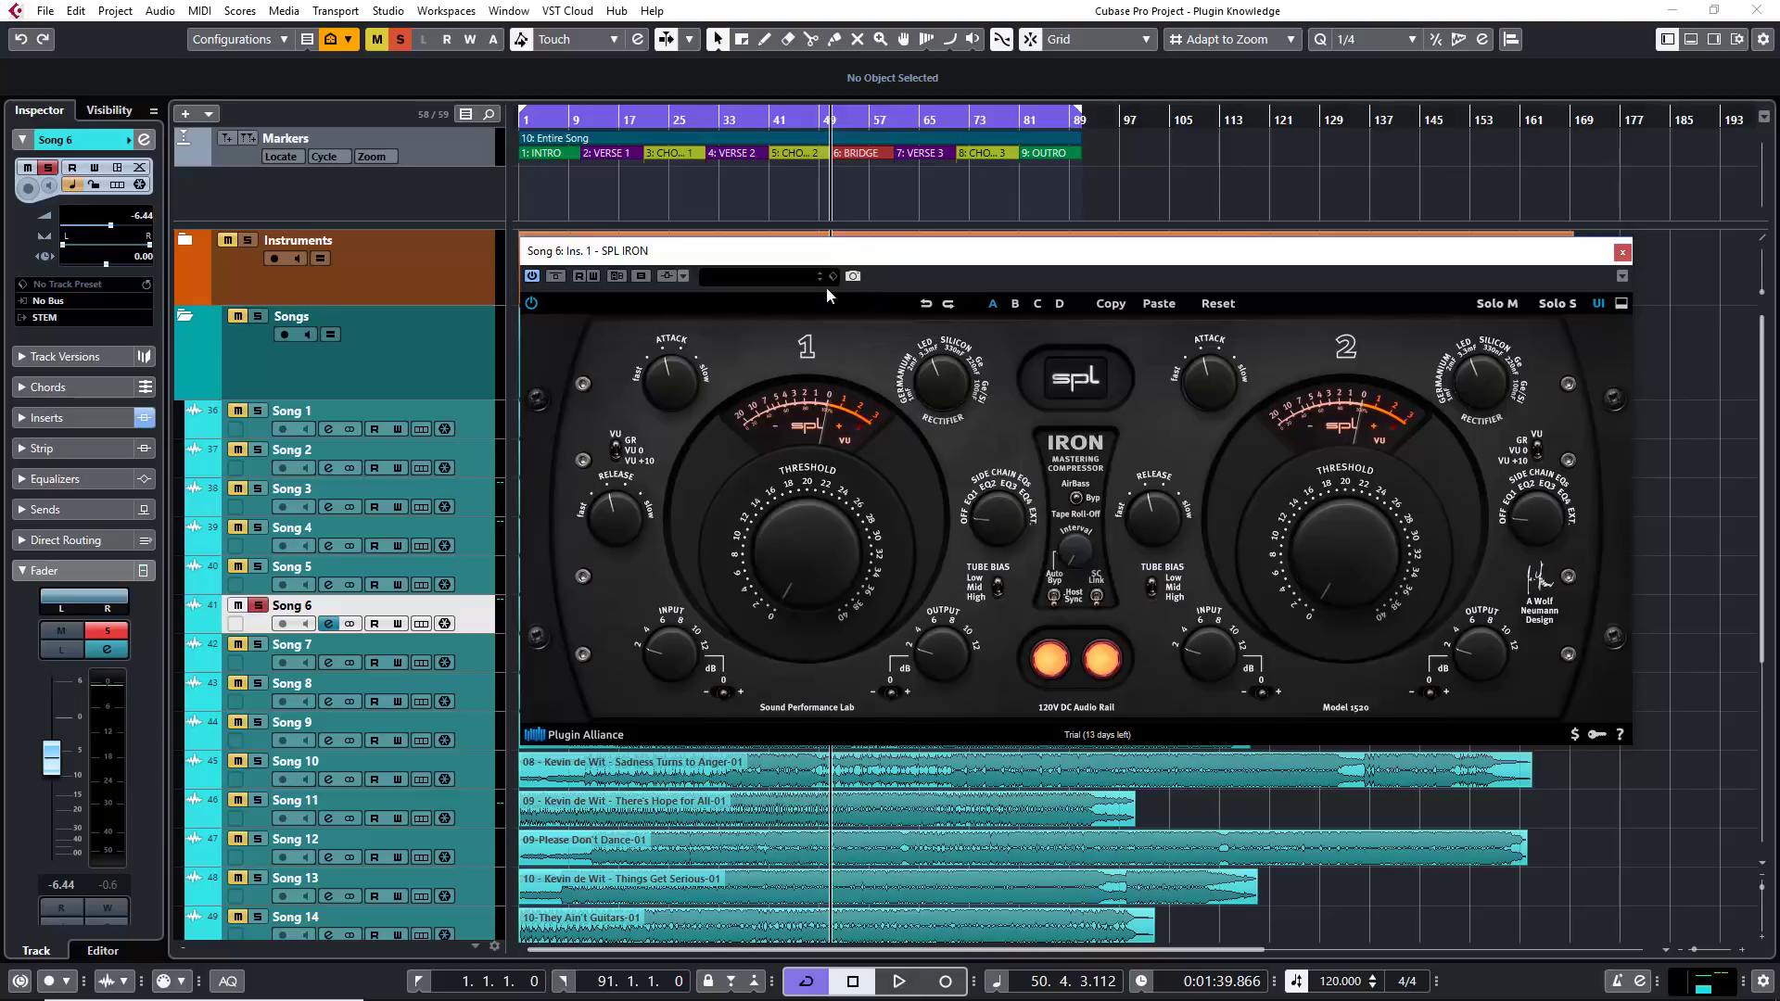
# Switch the channel lights to white, play the song from the bridge and set the Song 6 fader to -8.59 dB.
pyautogui.click(1051, 659)
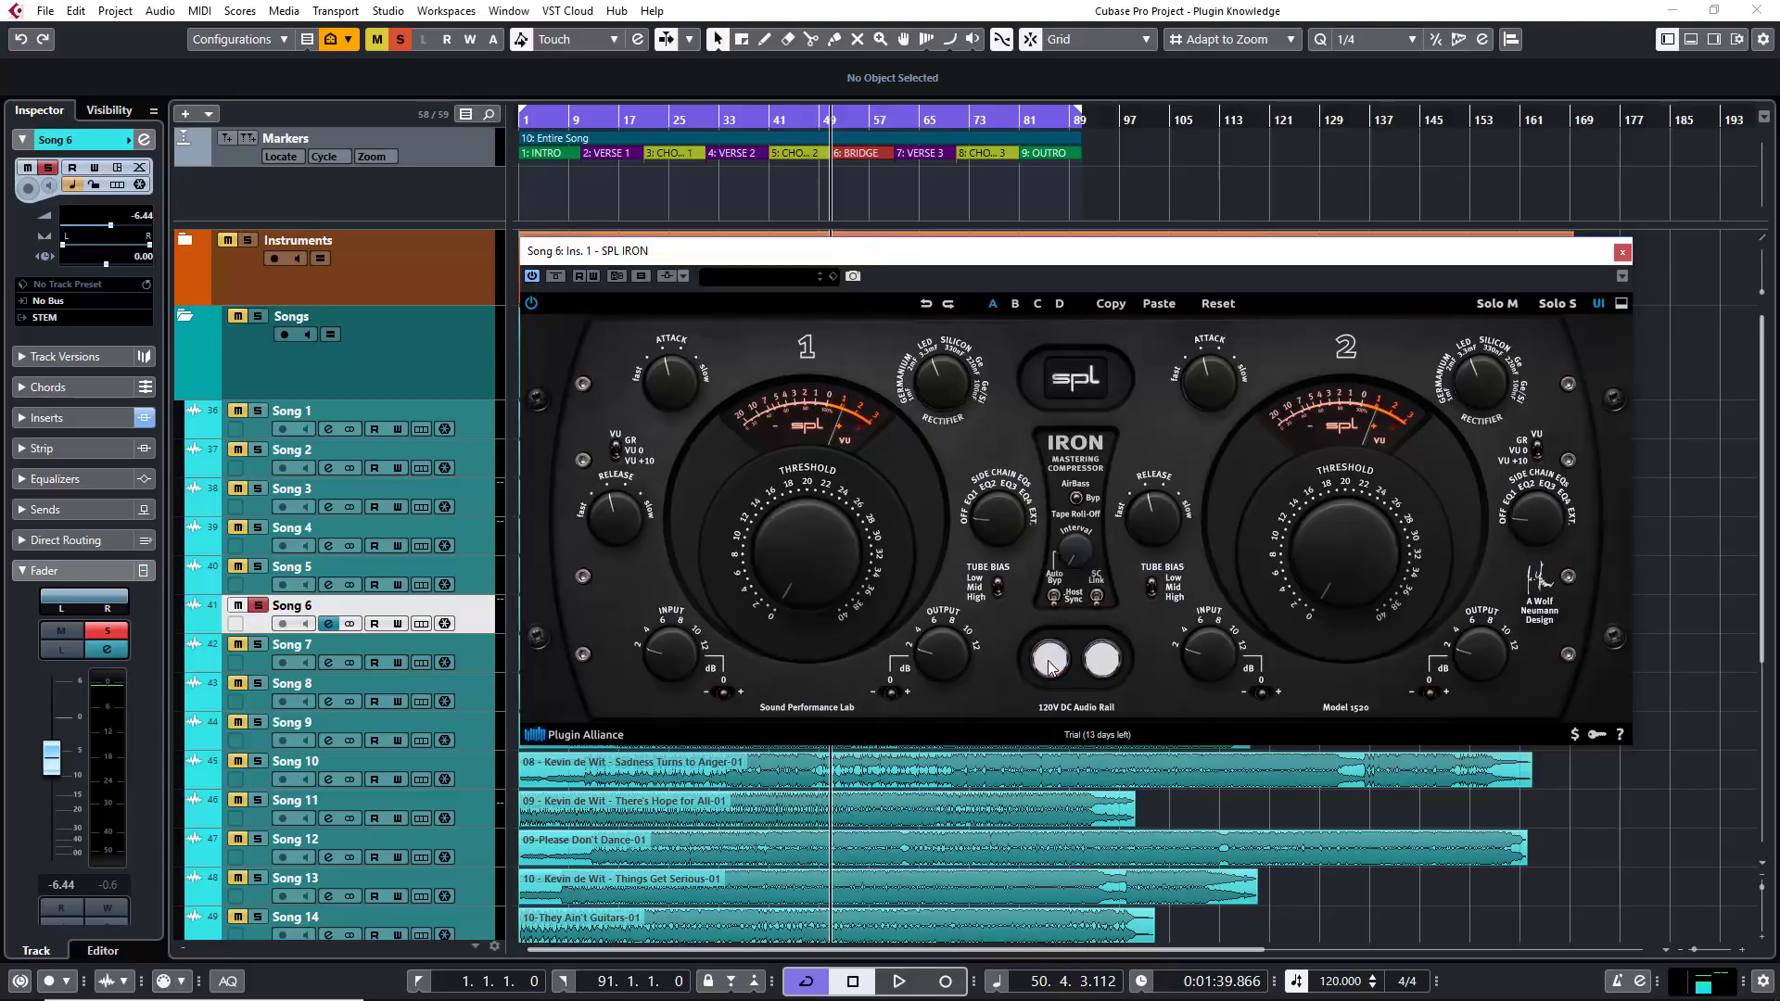
pyautogui.press('space')
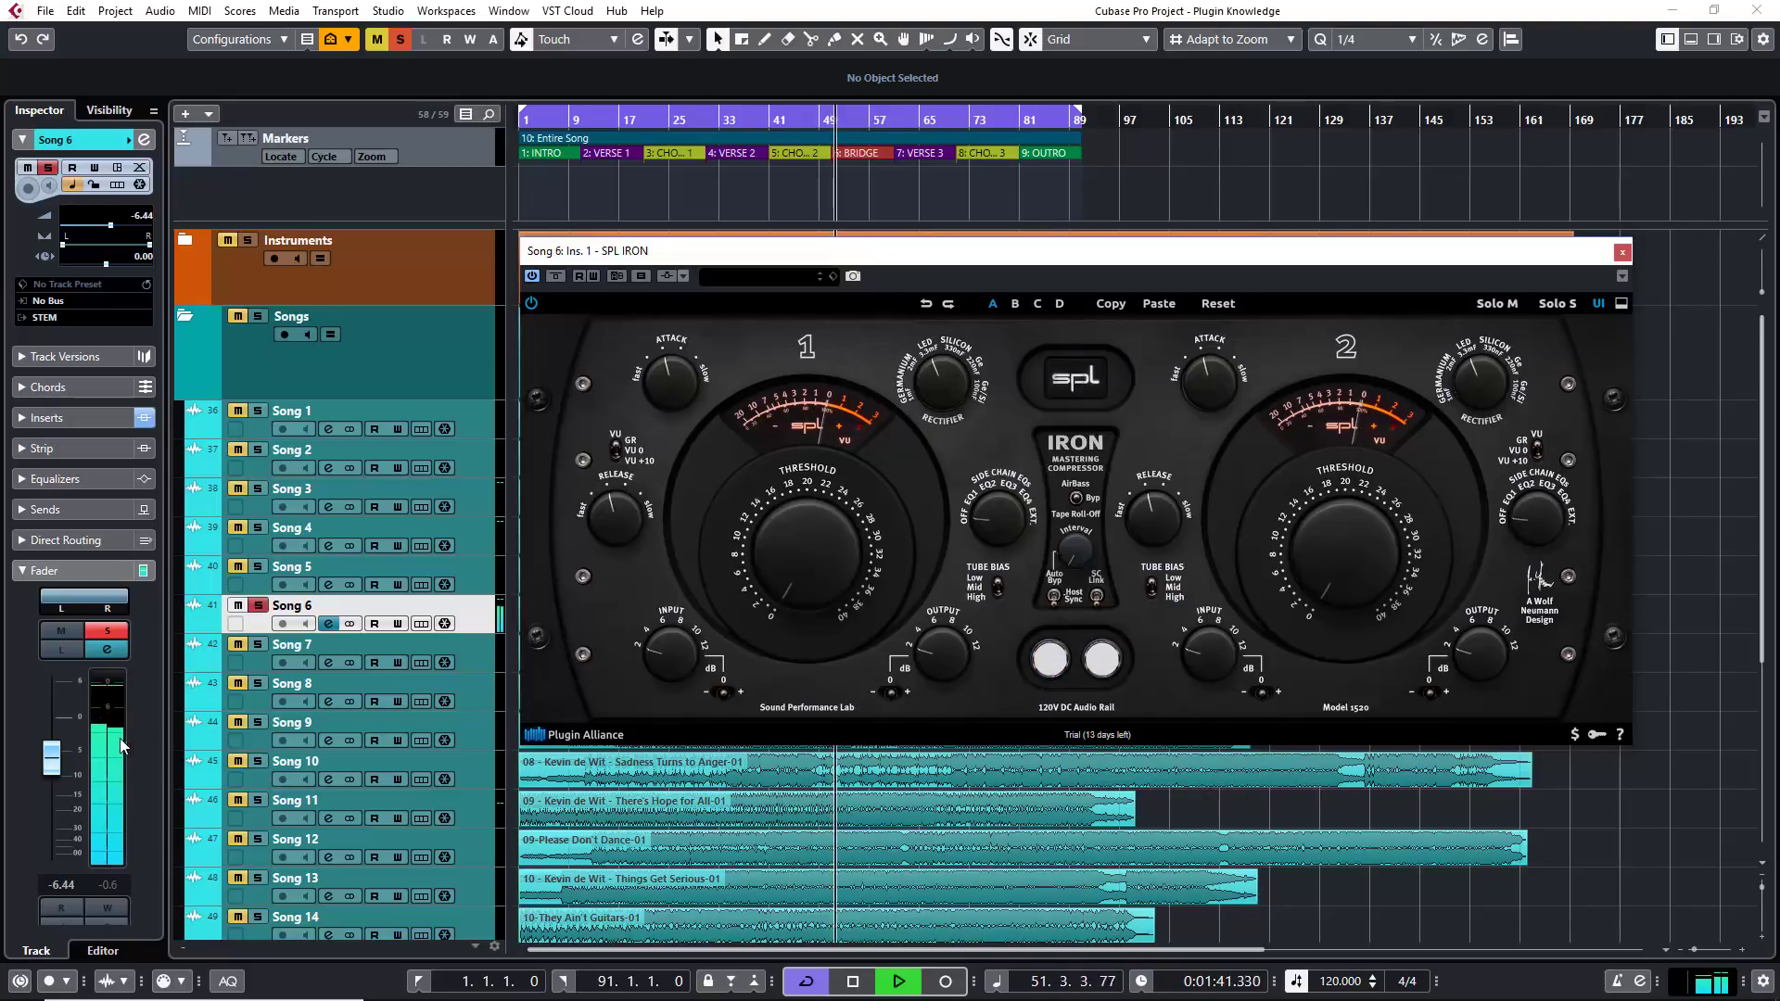
pyautogui.moveTo(52, 761); pyautogui.dragTo(52, 773)
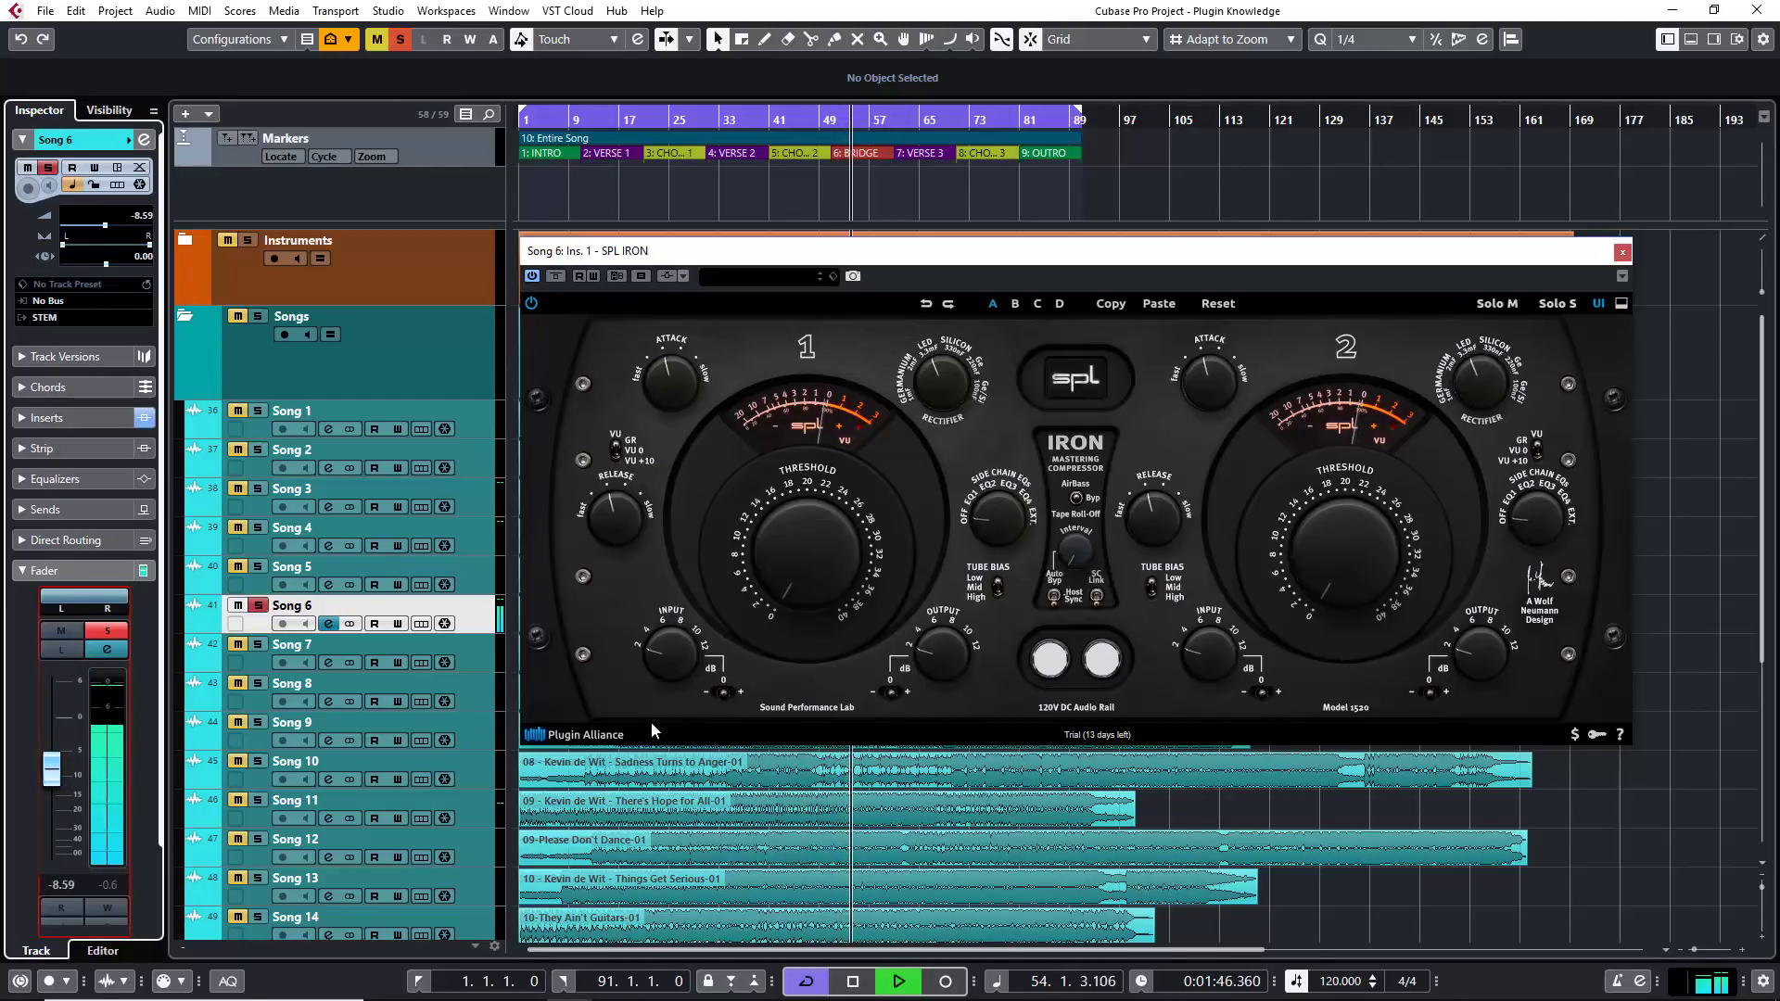
# Compare the sound by toggling the channel switches during playback, ending on amber, and stop playback.
pyautogui.click(1050, 664)
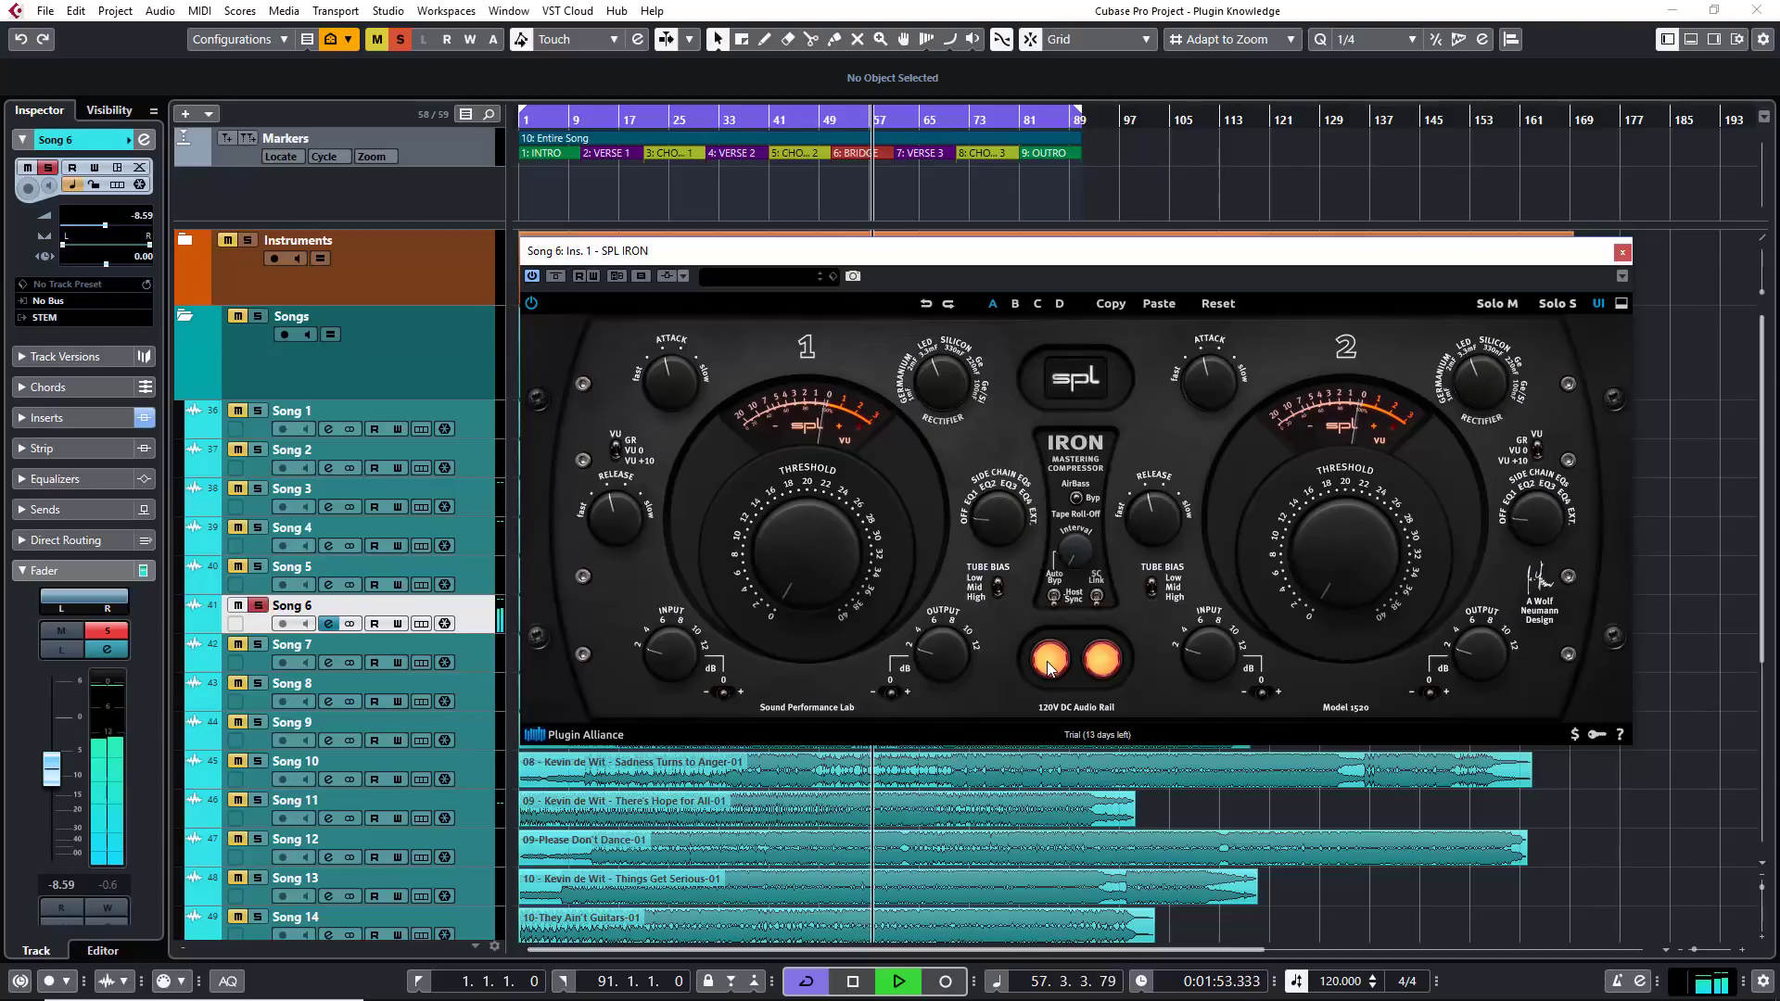
pyautogui.click(1050, 663)
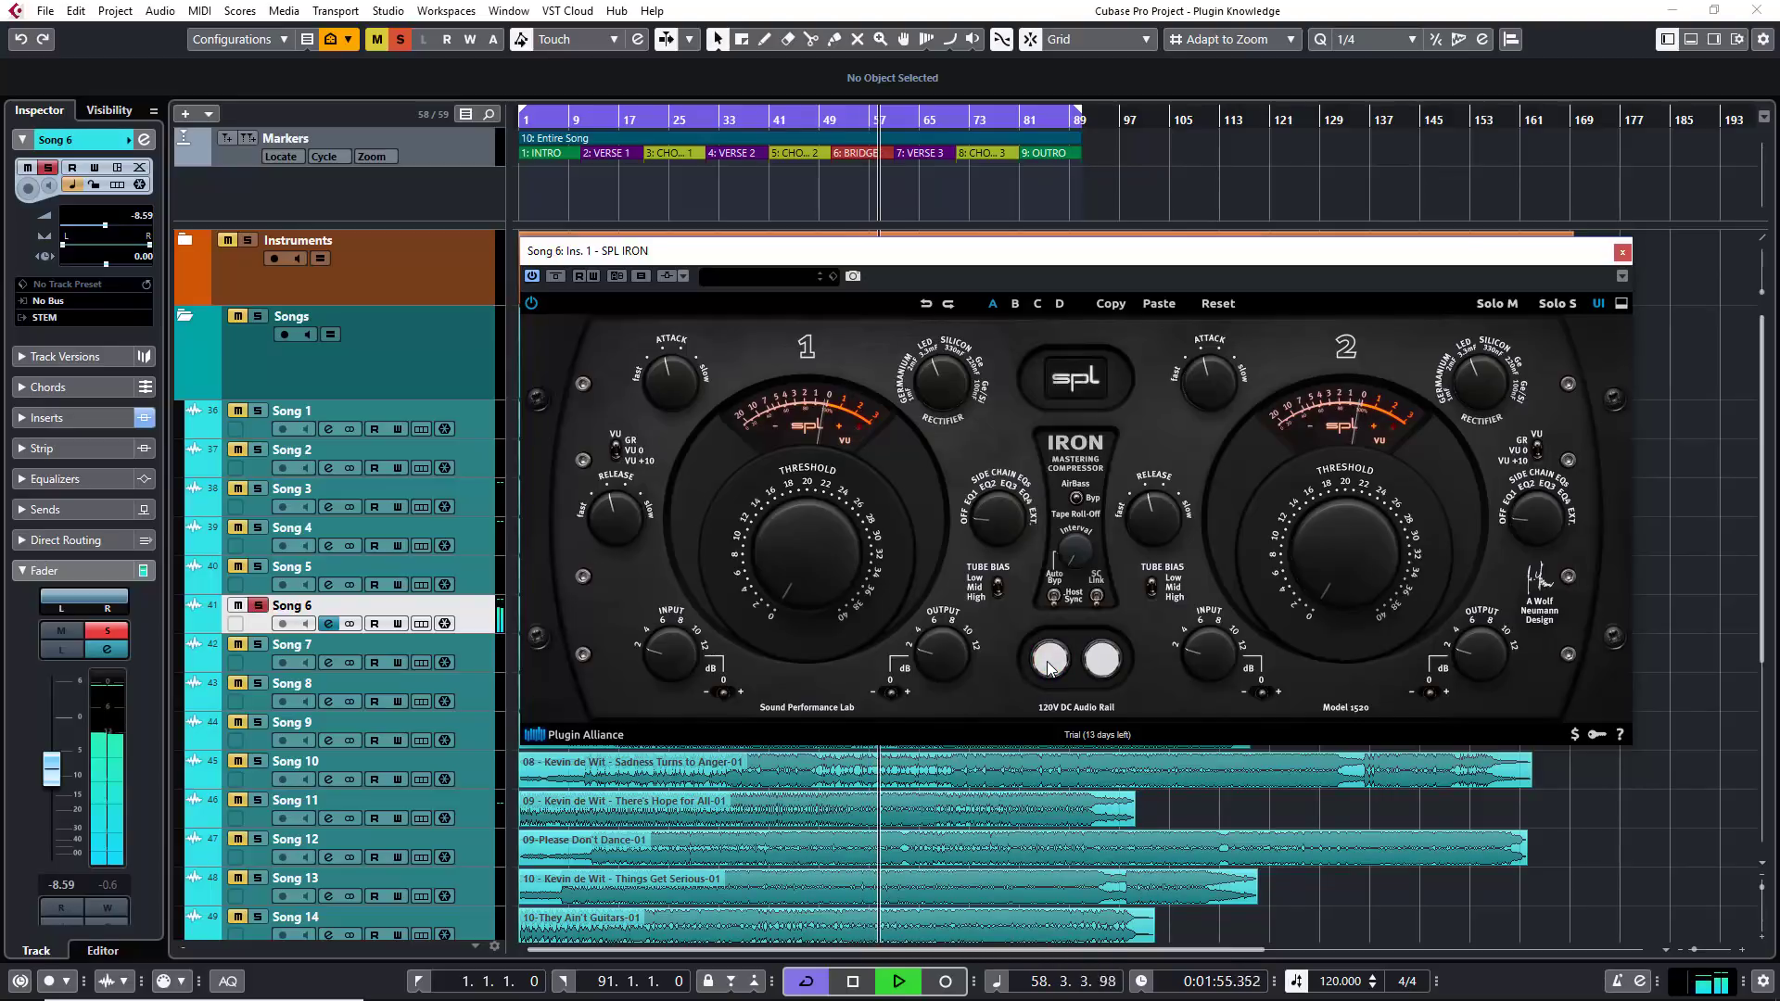
pyautogui.click(1049, 664)
pyautogui.press('space')
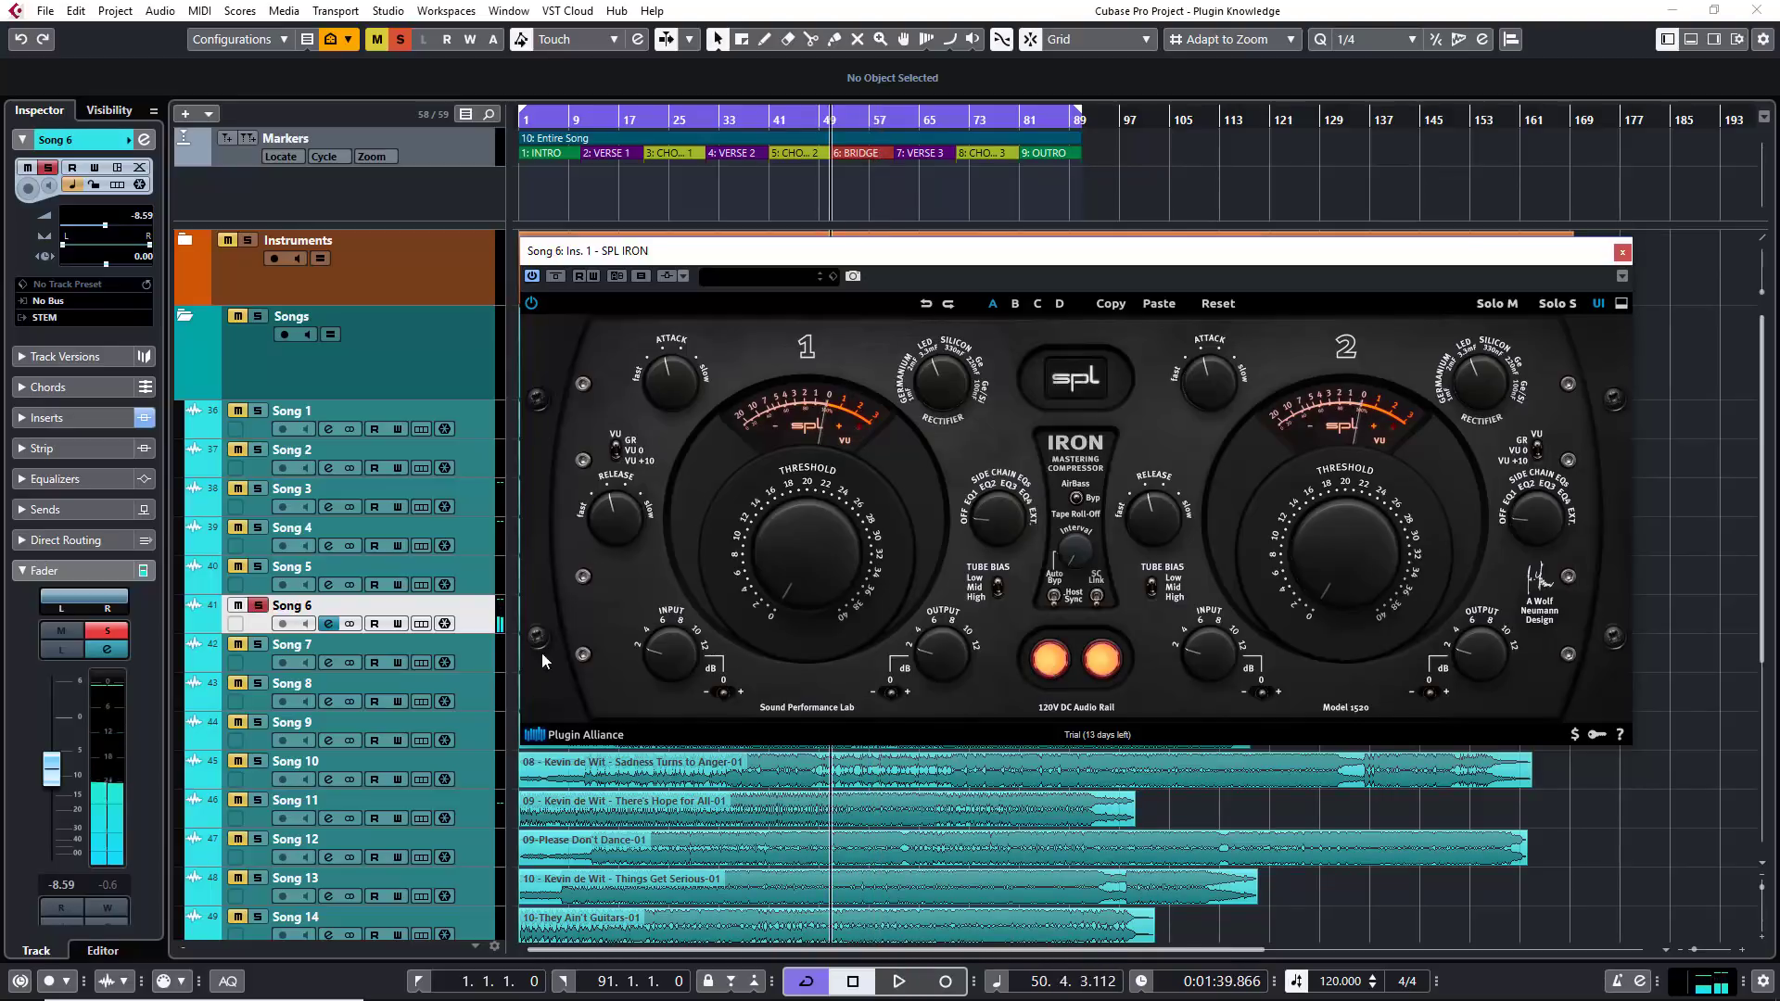
# Set the Song 6 fader to -9.17 dB and compare both channel switch states during playback of the bridge.
pyautogui.moveTo(51, 774); pyautogui.dragTo(51, 778)
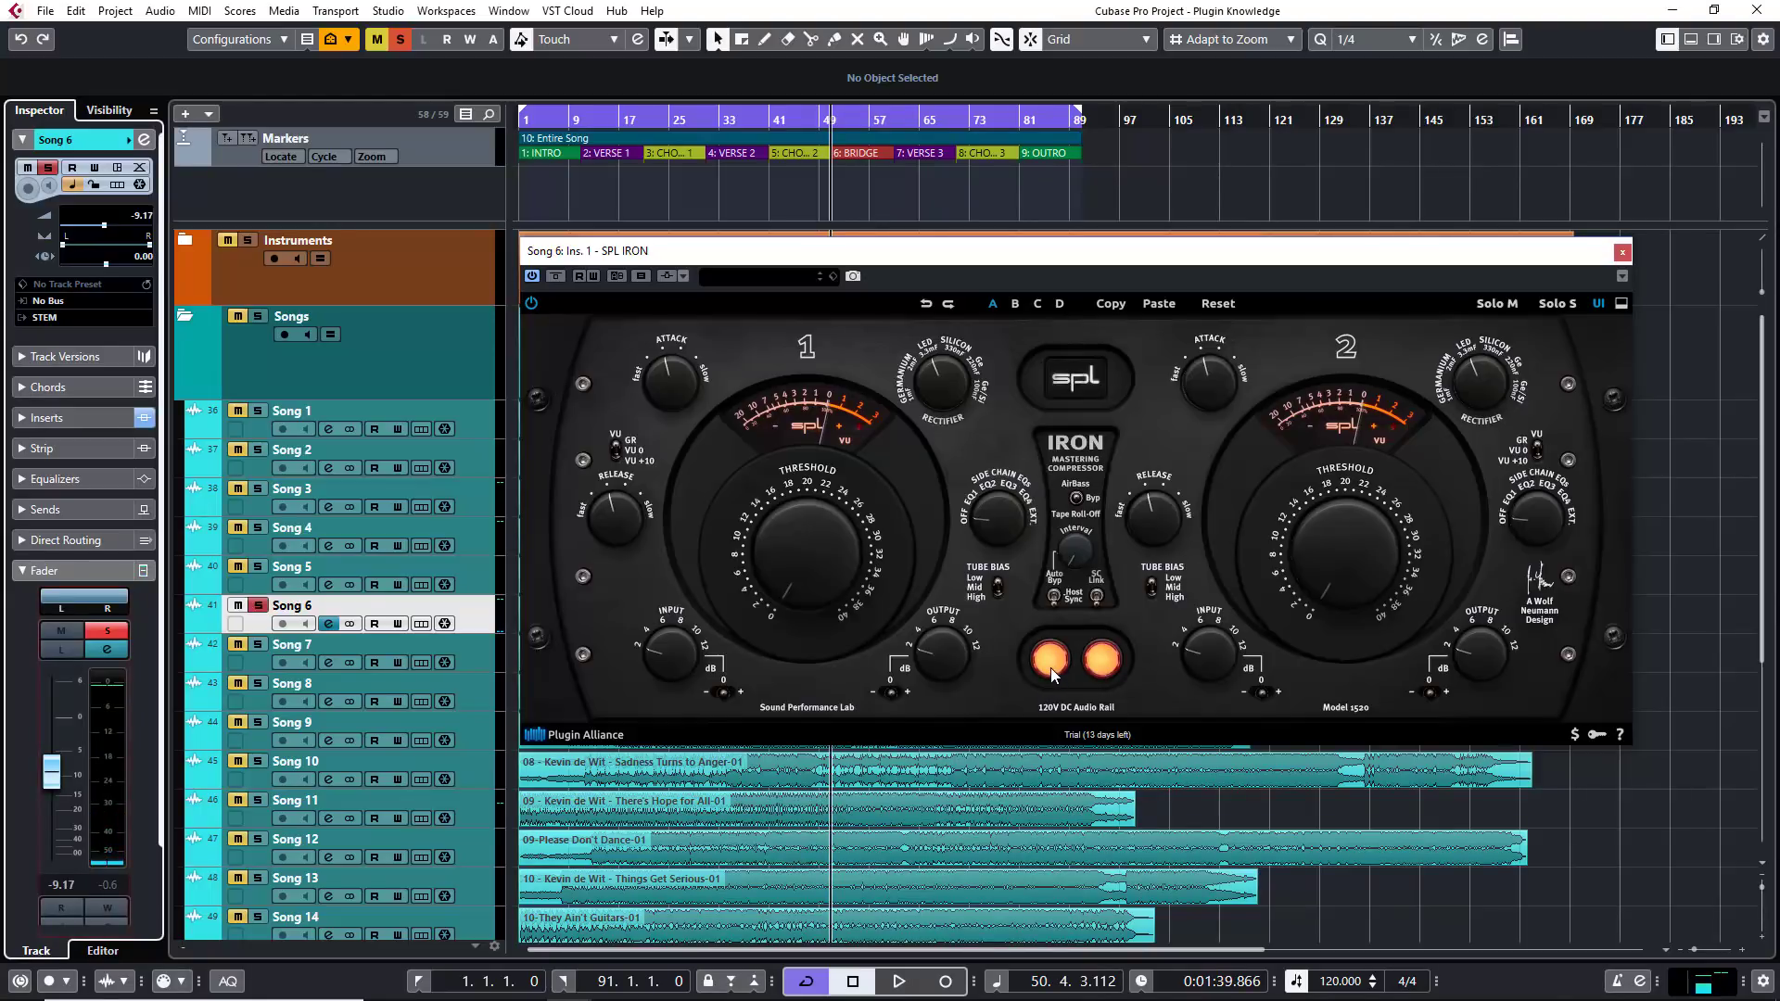
pyautogui.press('space')
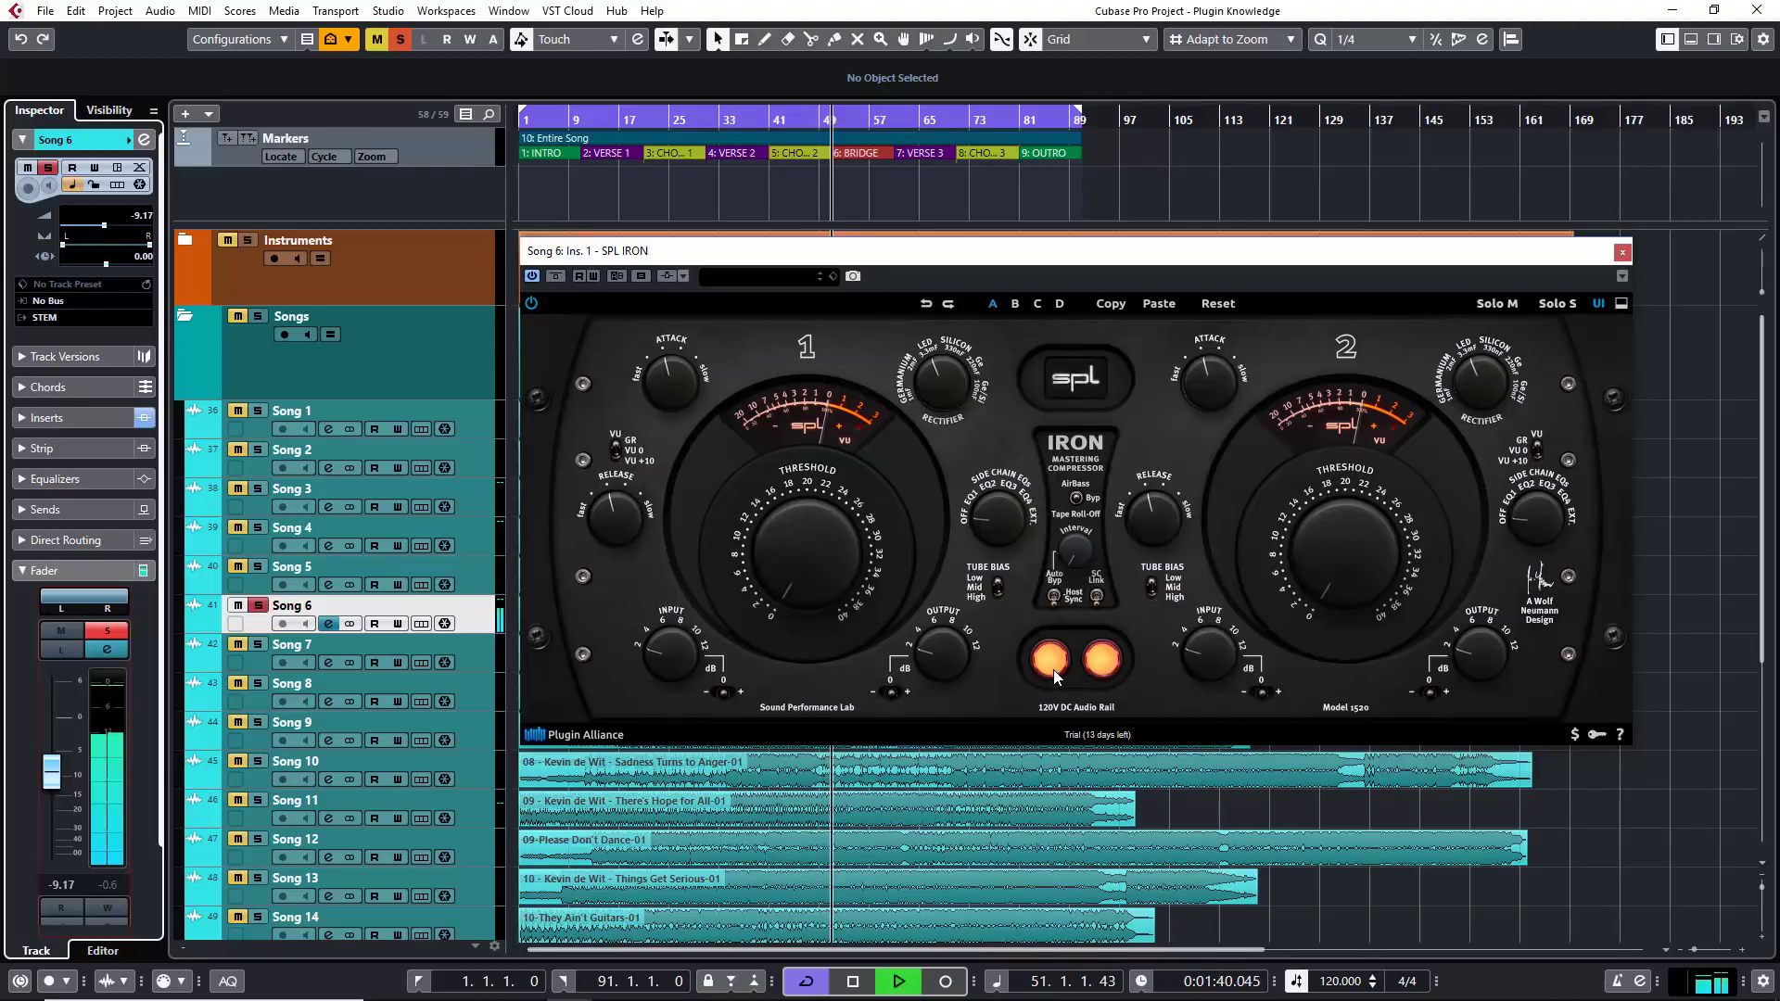
pyautogui.click(1053, 665)
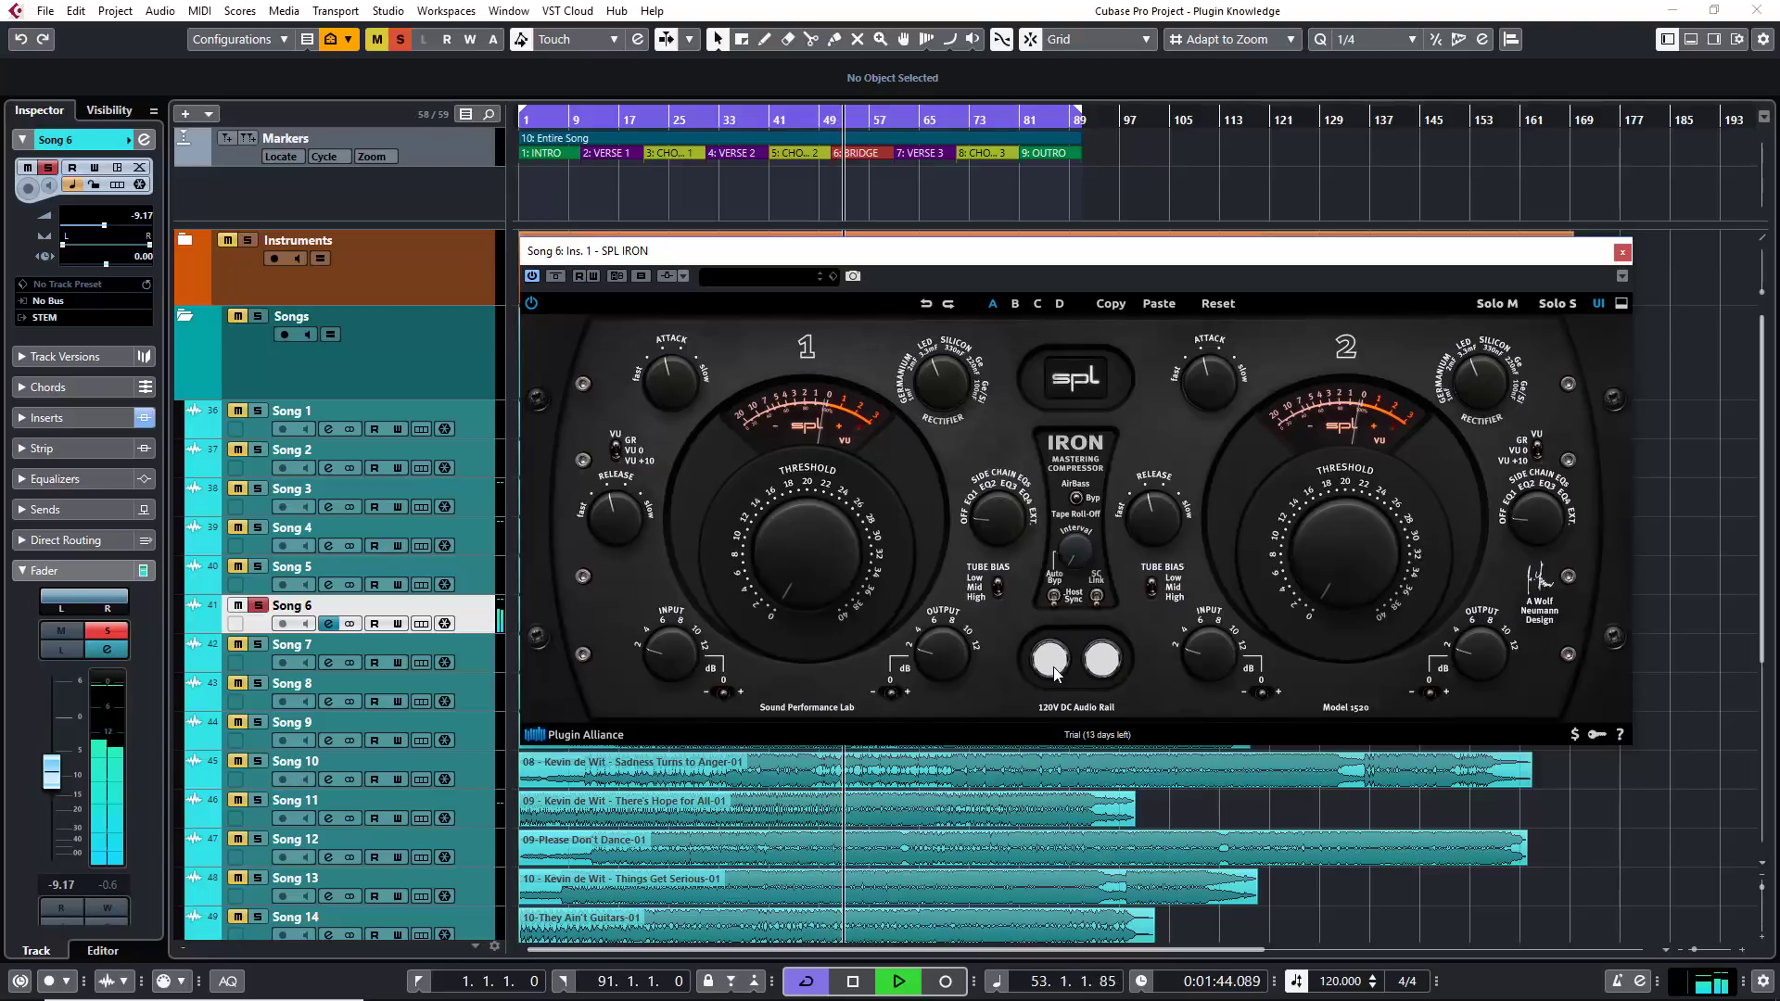
pyautogui.click(1051, 660)
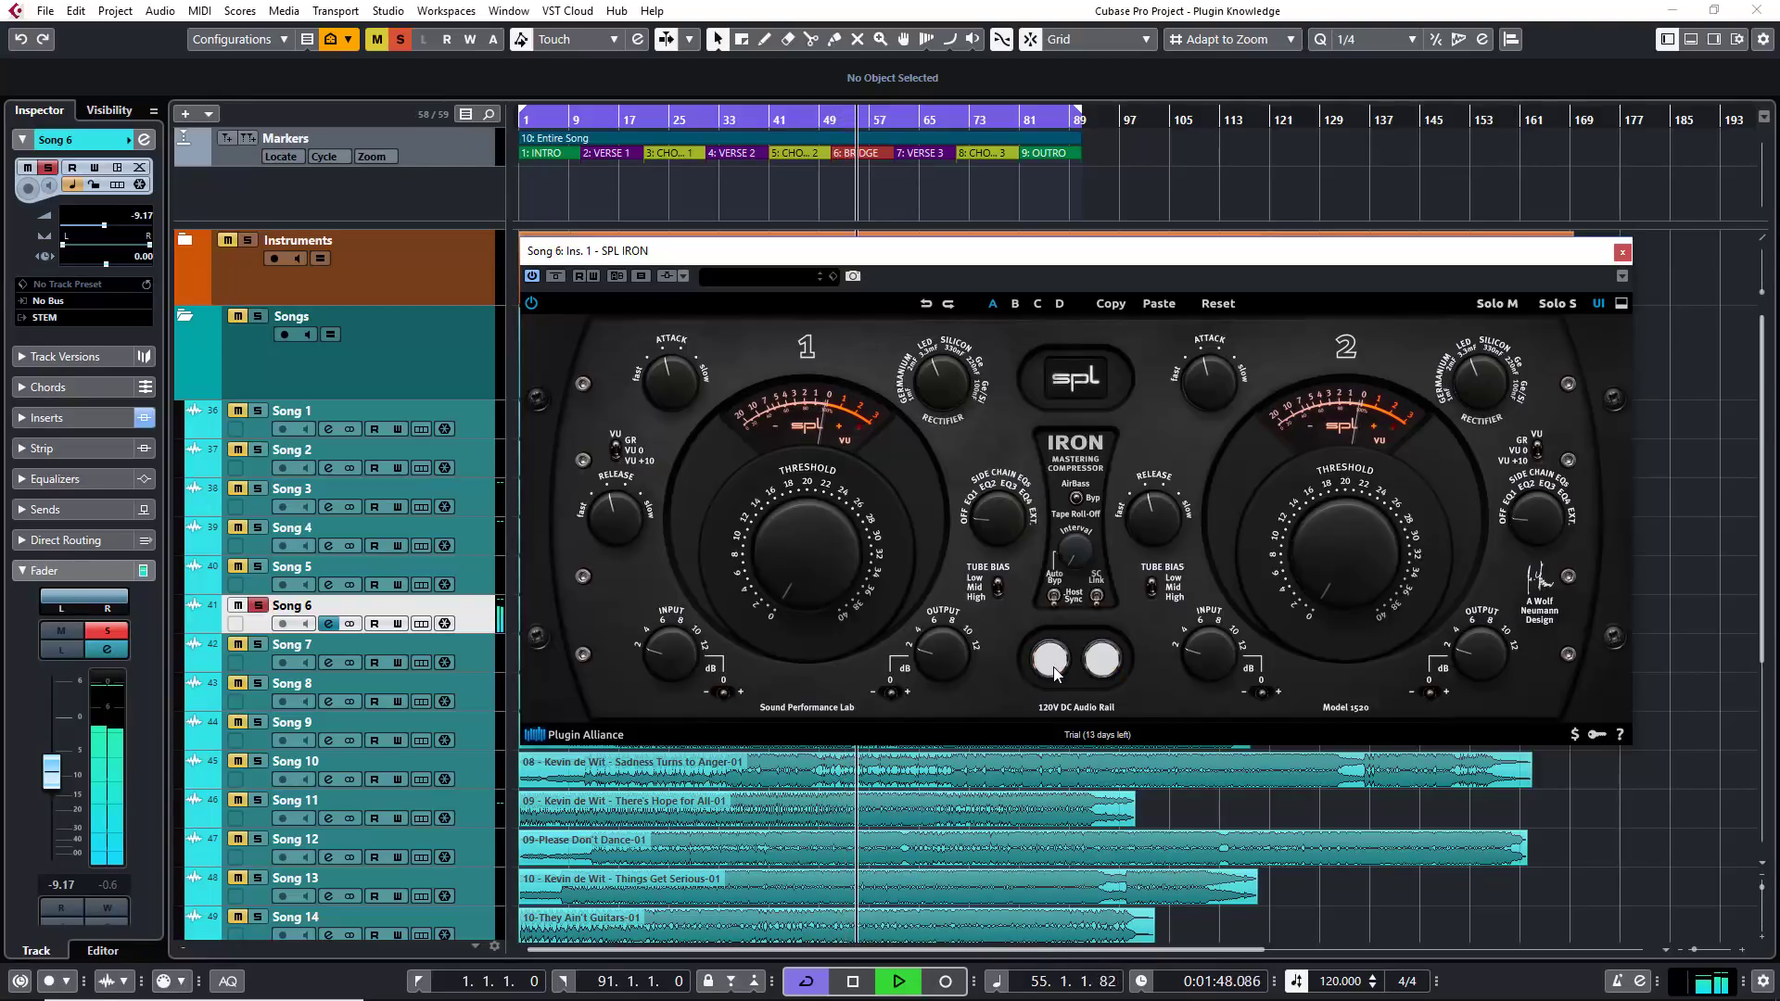
pyautogui.press('space')
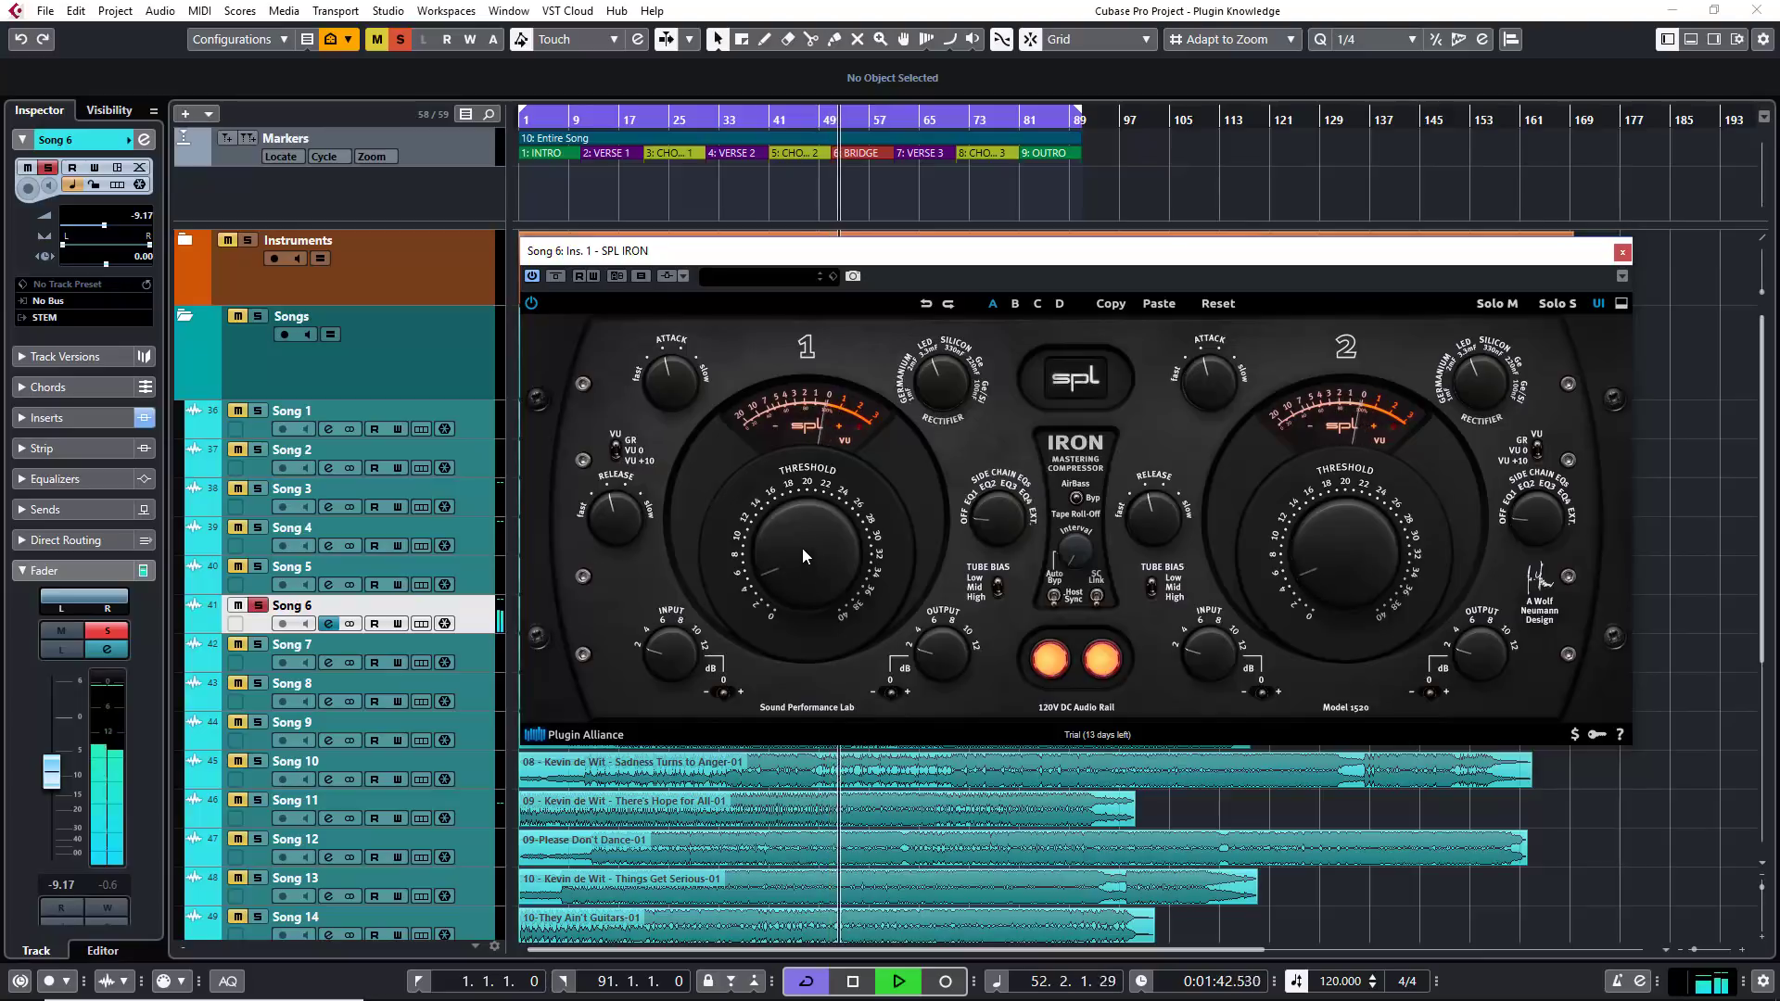
# Raise the linked threshold to about 18 during playback and switch the channel lights to white for comparison.
pyautogui.moveTo(803, 532); pyautogui.dragTo(803, 499)
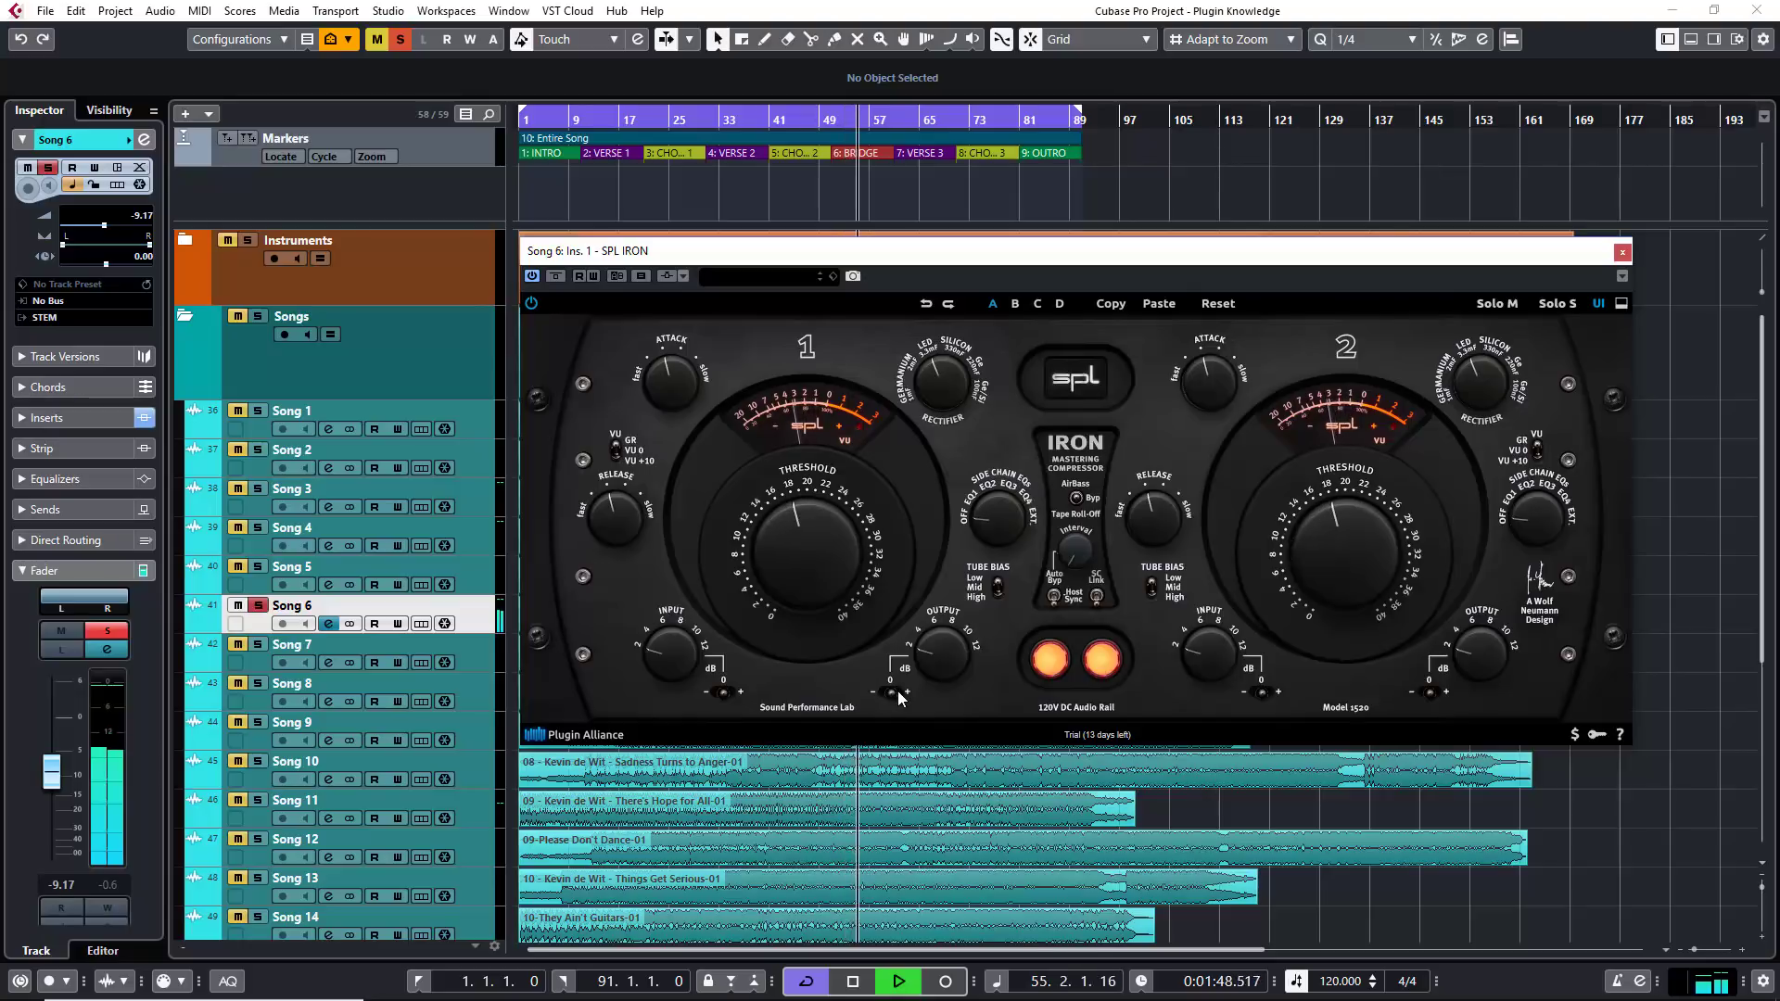
pyautogui.click(1052, 663)
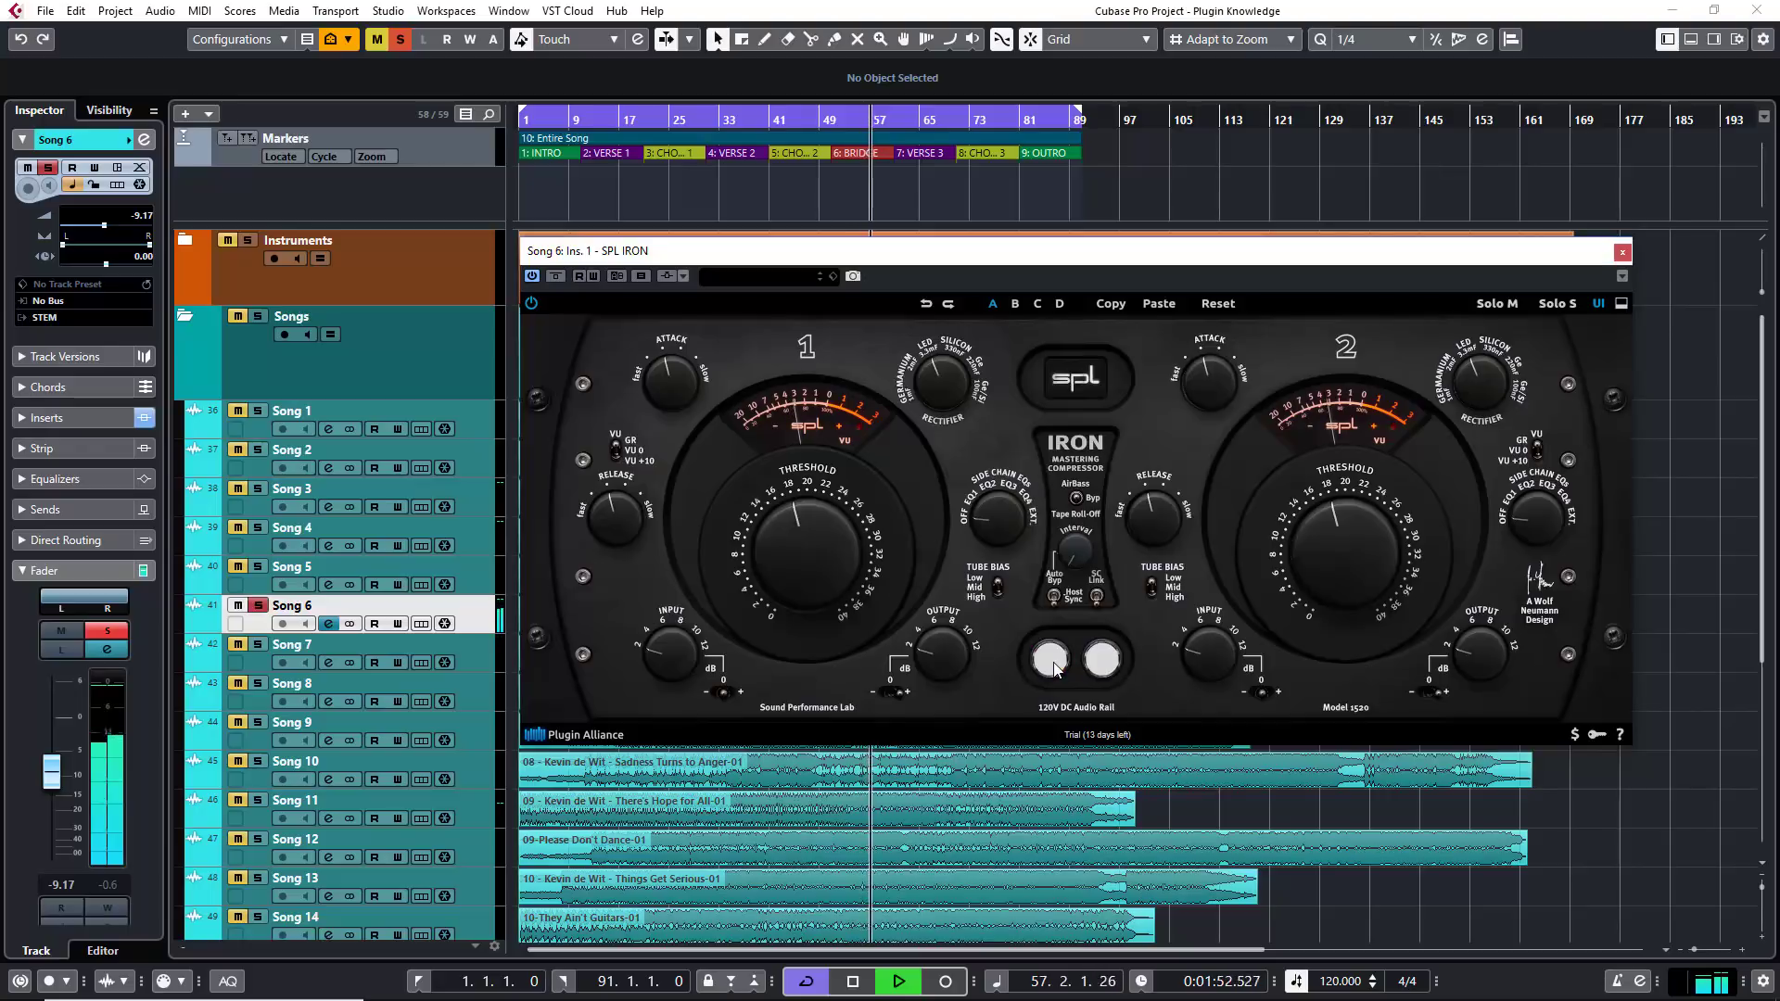
# Compare both channel switch states during playback, ending with the amber lights on.
pyautogui.click(1053, 661)
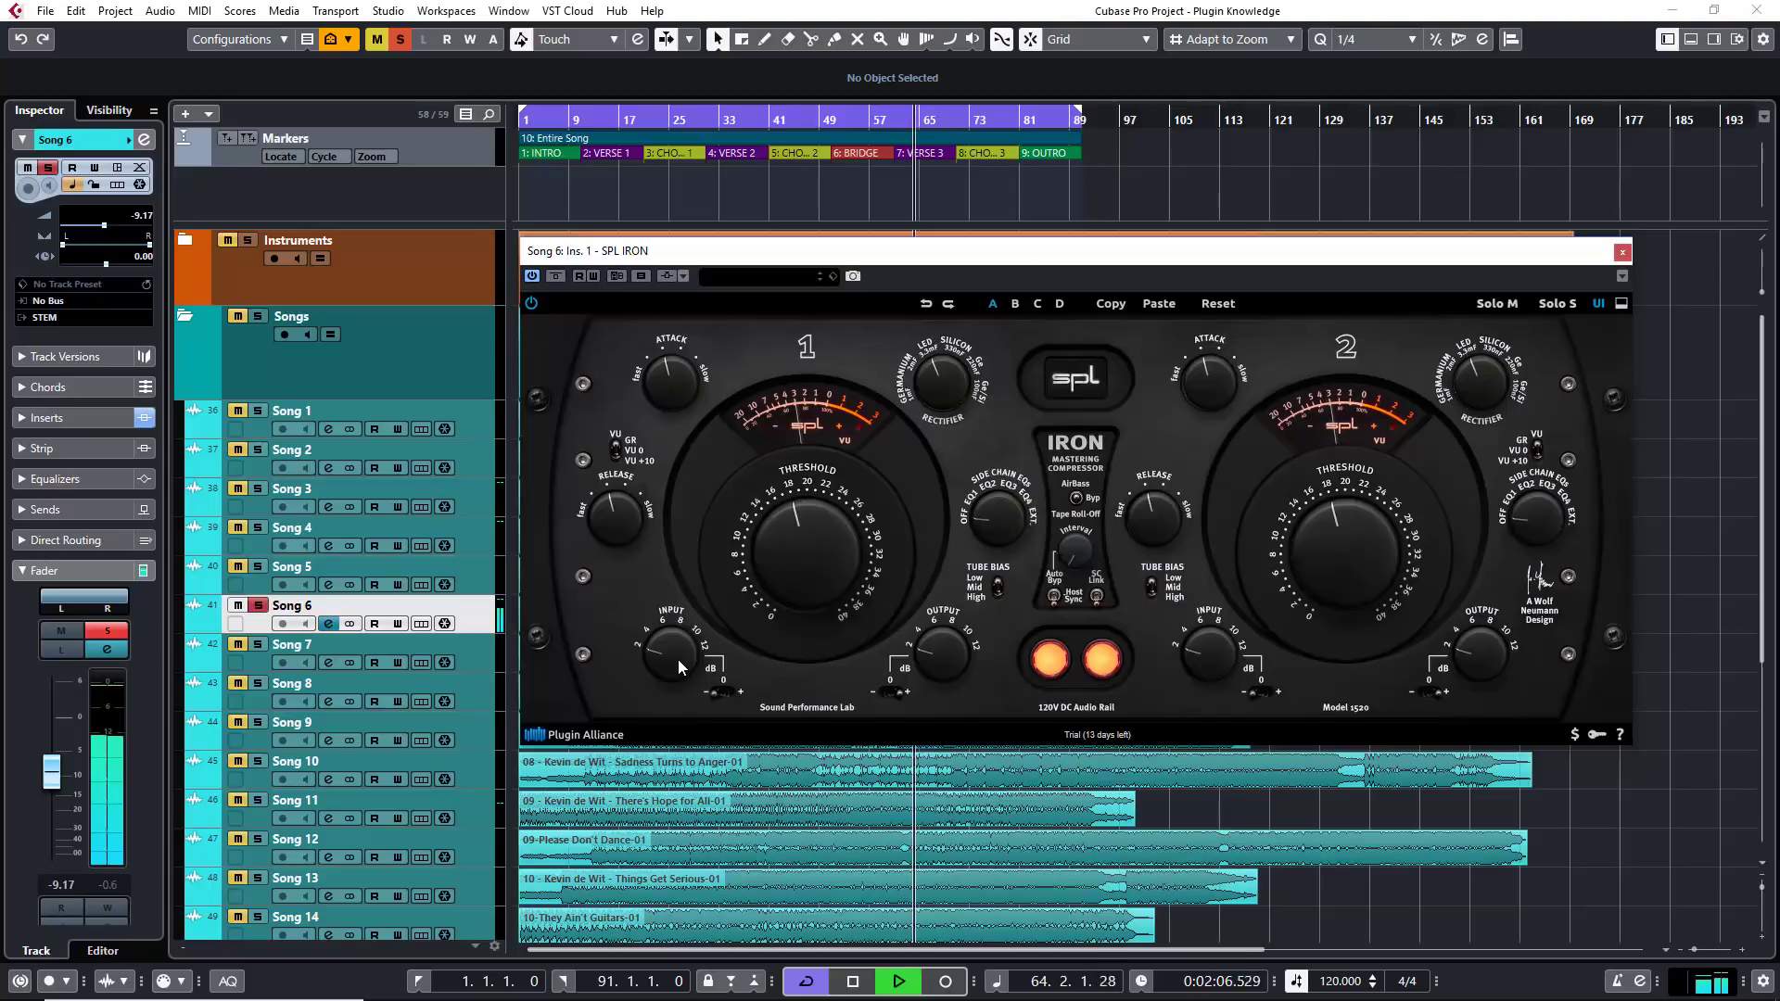
pyautogui.moveTo(684, 653); pyautogui.dragTo(726, 705)
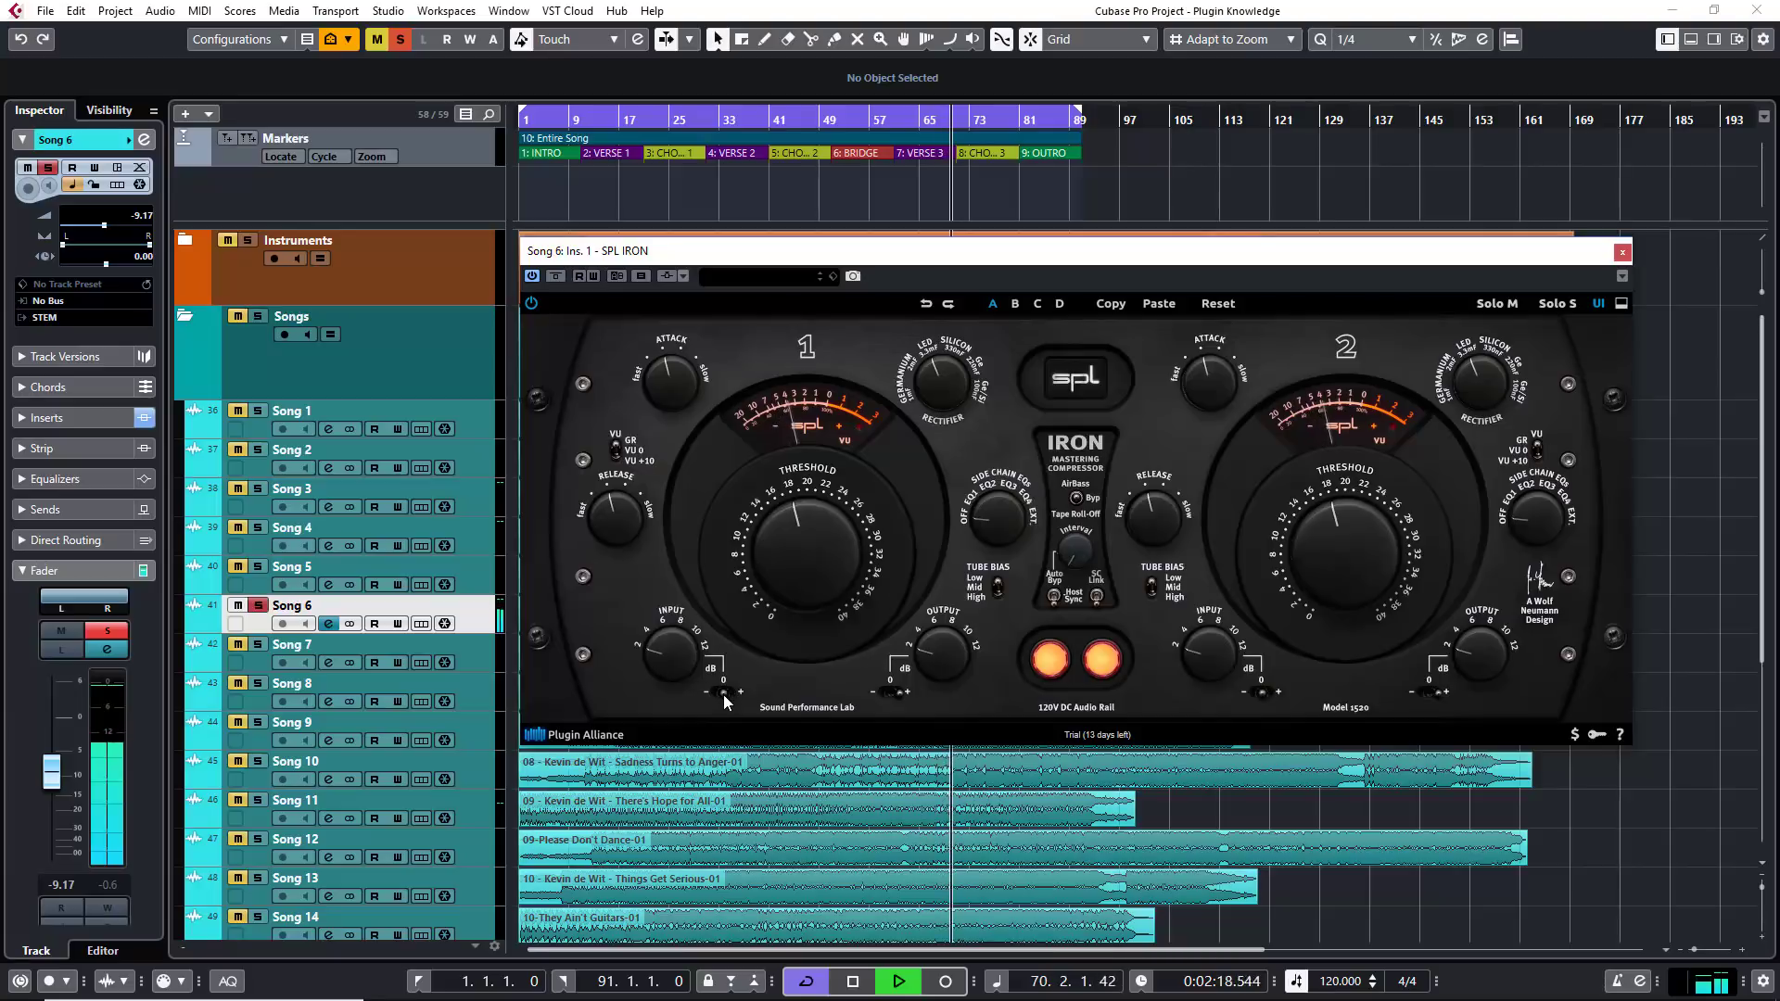
pyautogui.click(1052, 663)
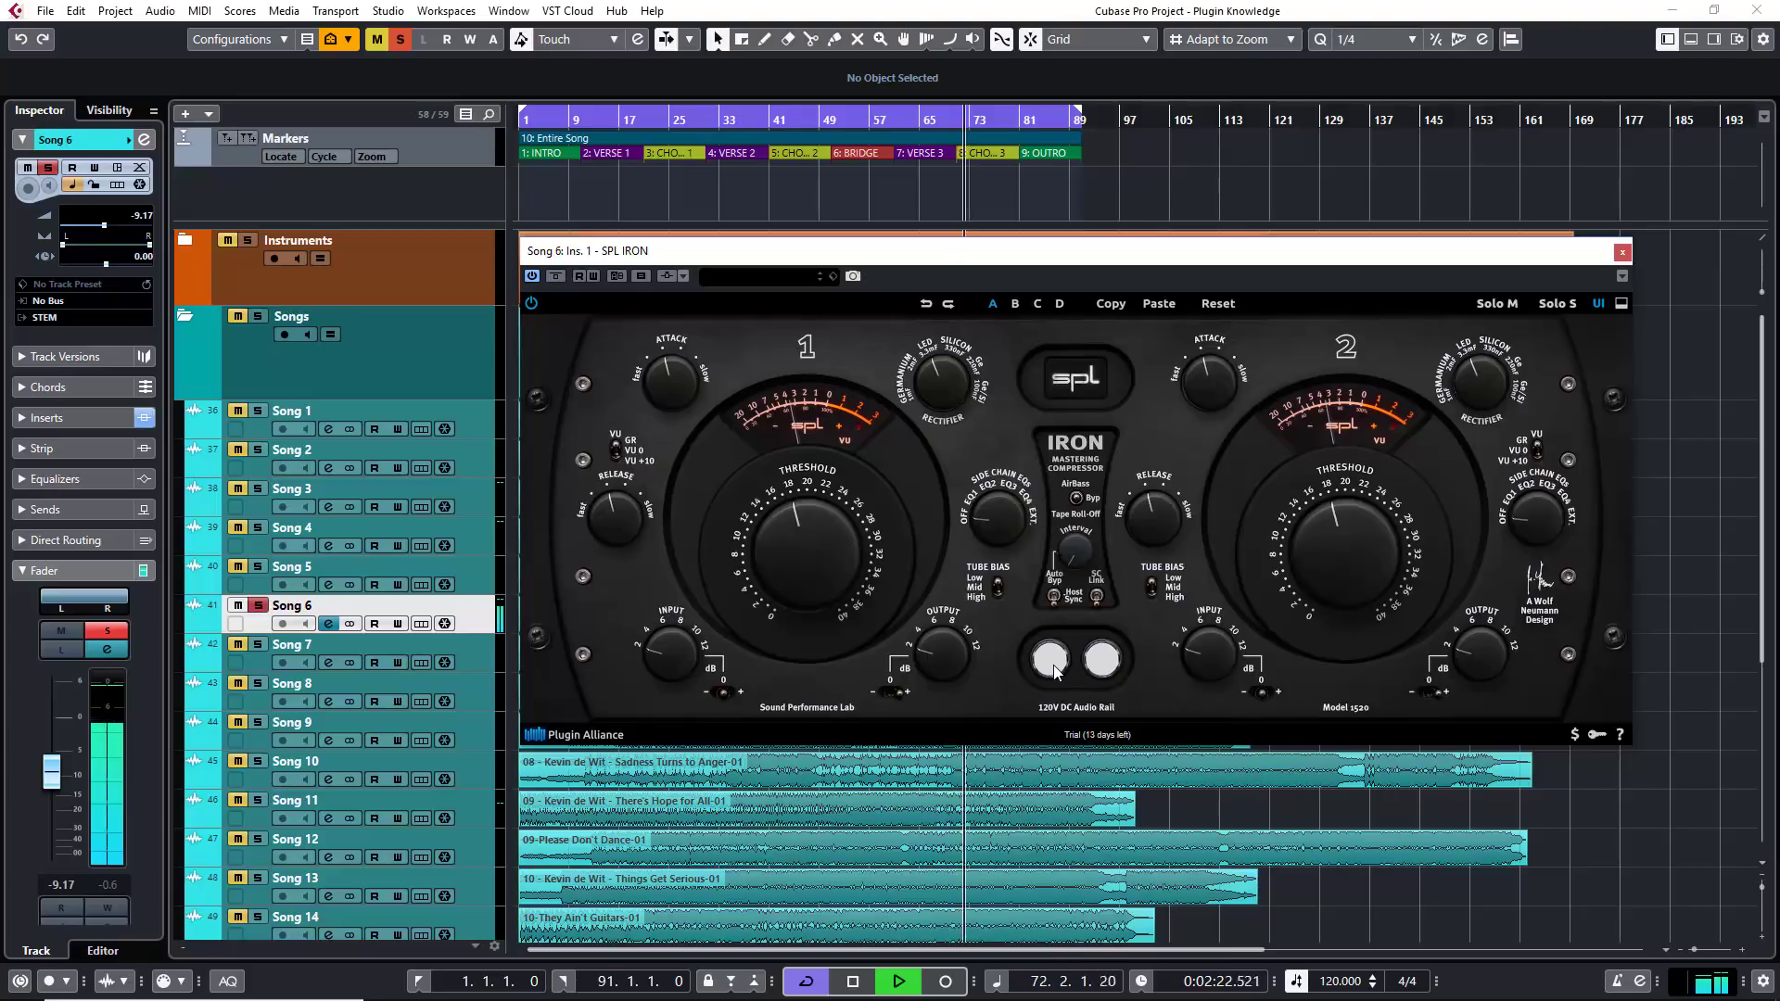
pyautogui.click(1052, 663)
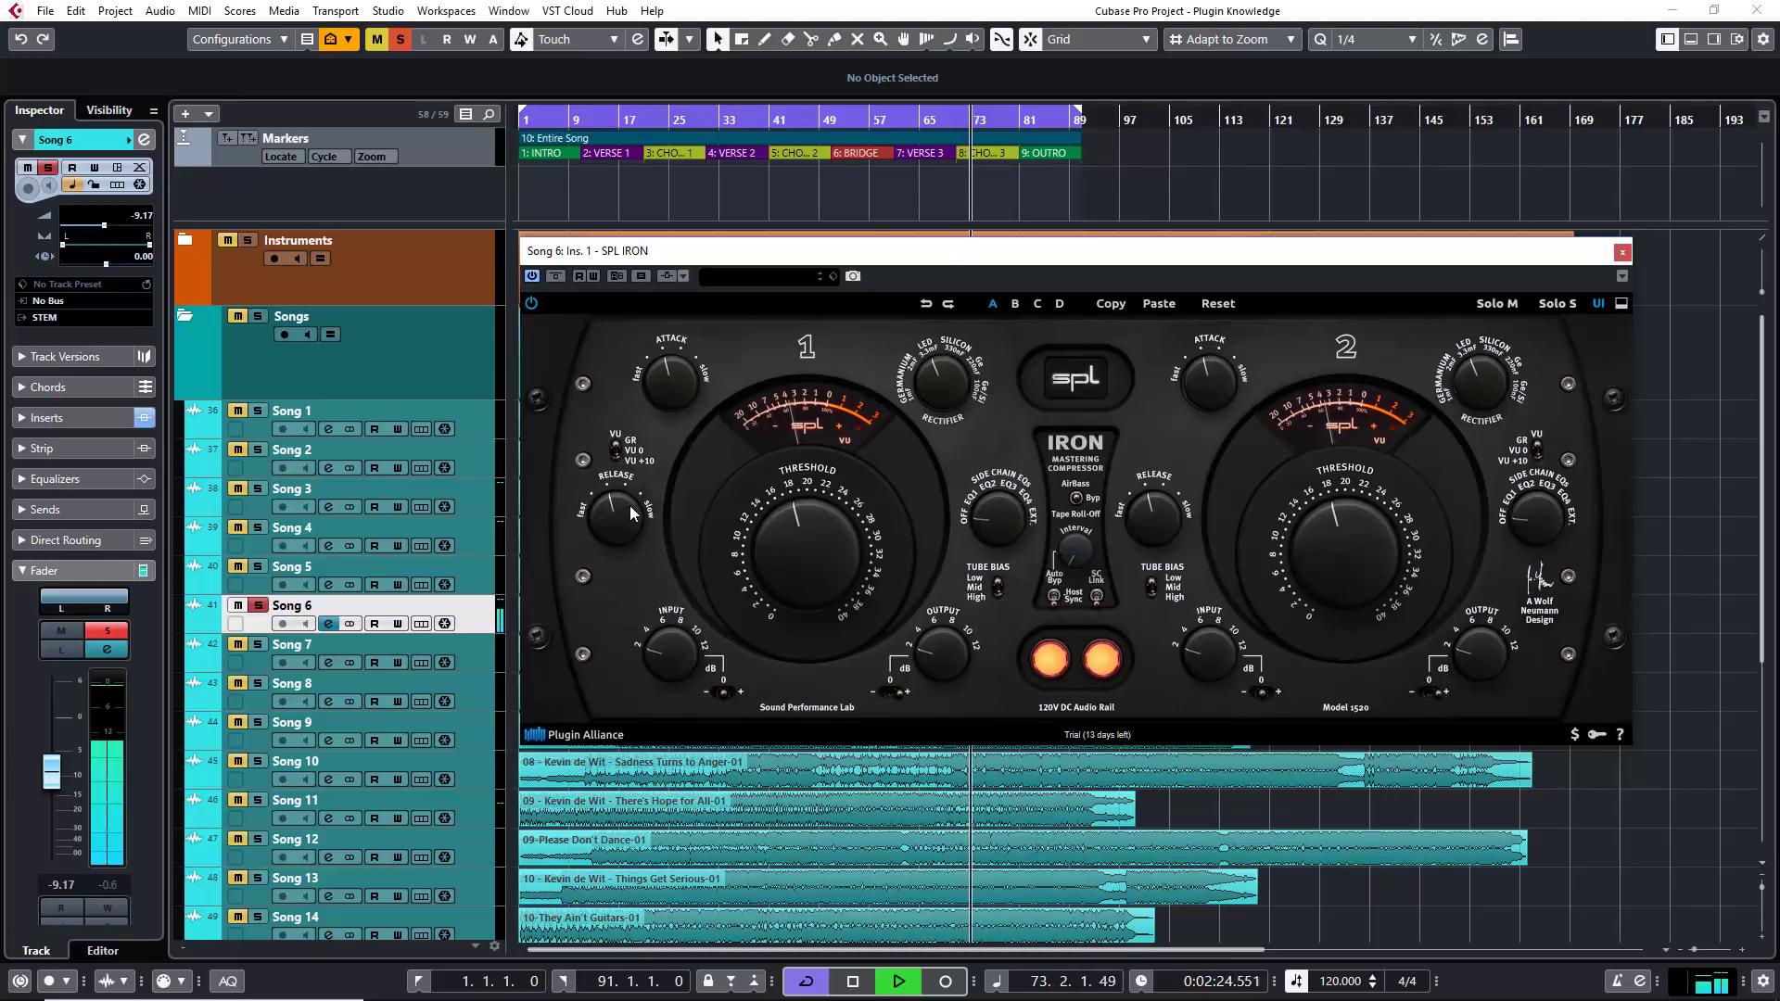
pyautogui.moveTo(621, 509); pyautogui.dragTo(614, 569)
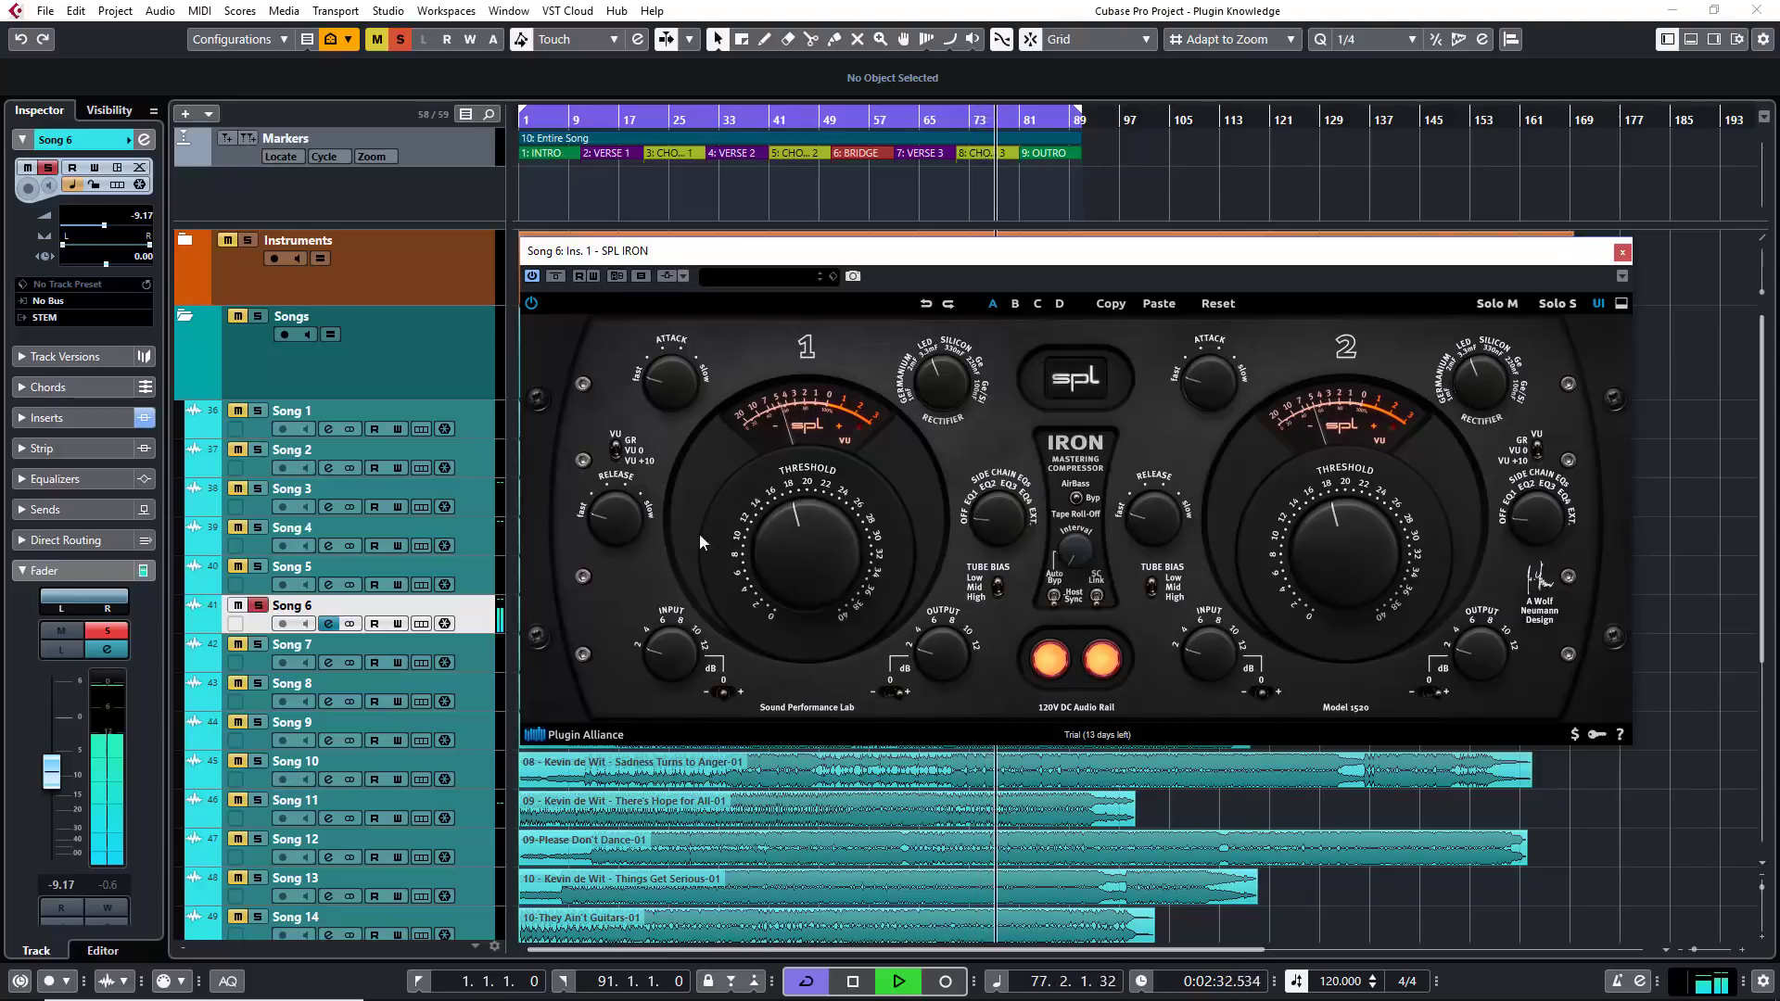
# Lower the linked threshold to about 11 during playback and compare both channel switch states.
pyautogui.scroll(-3, 786, 585)
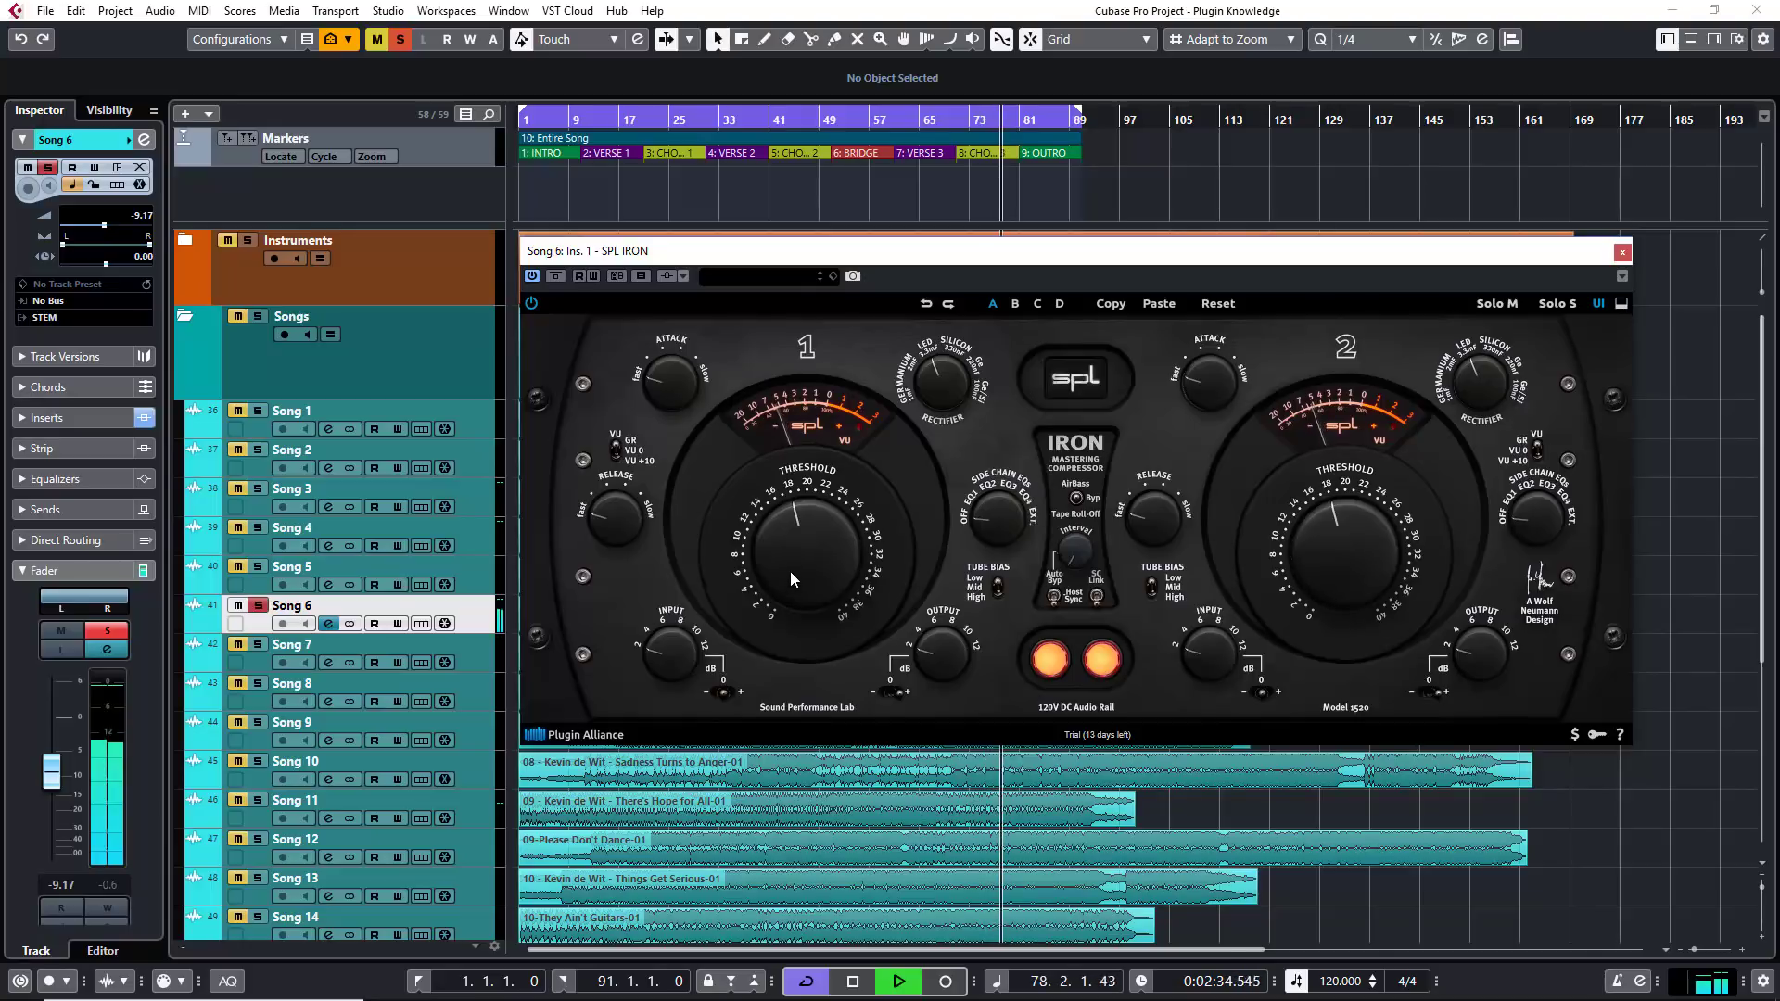
pyautogui.scroll(-1, 786, 587)
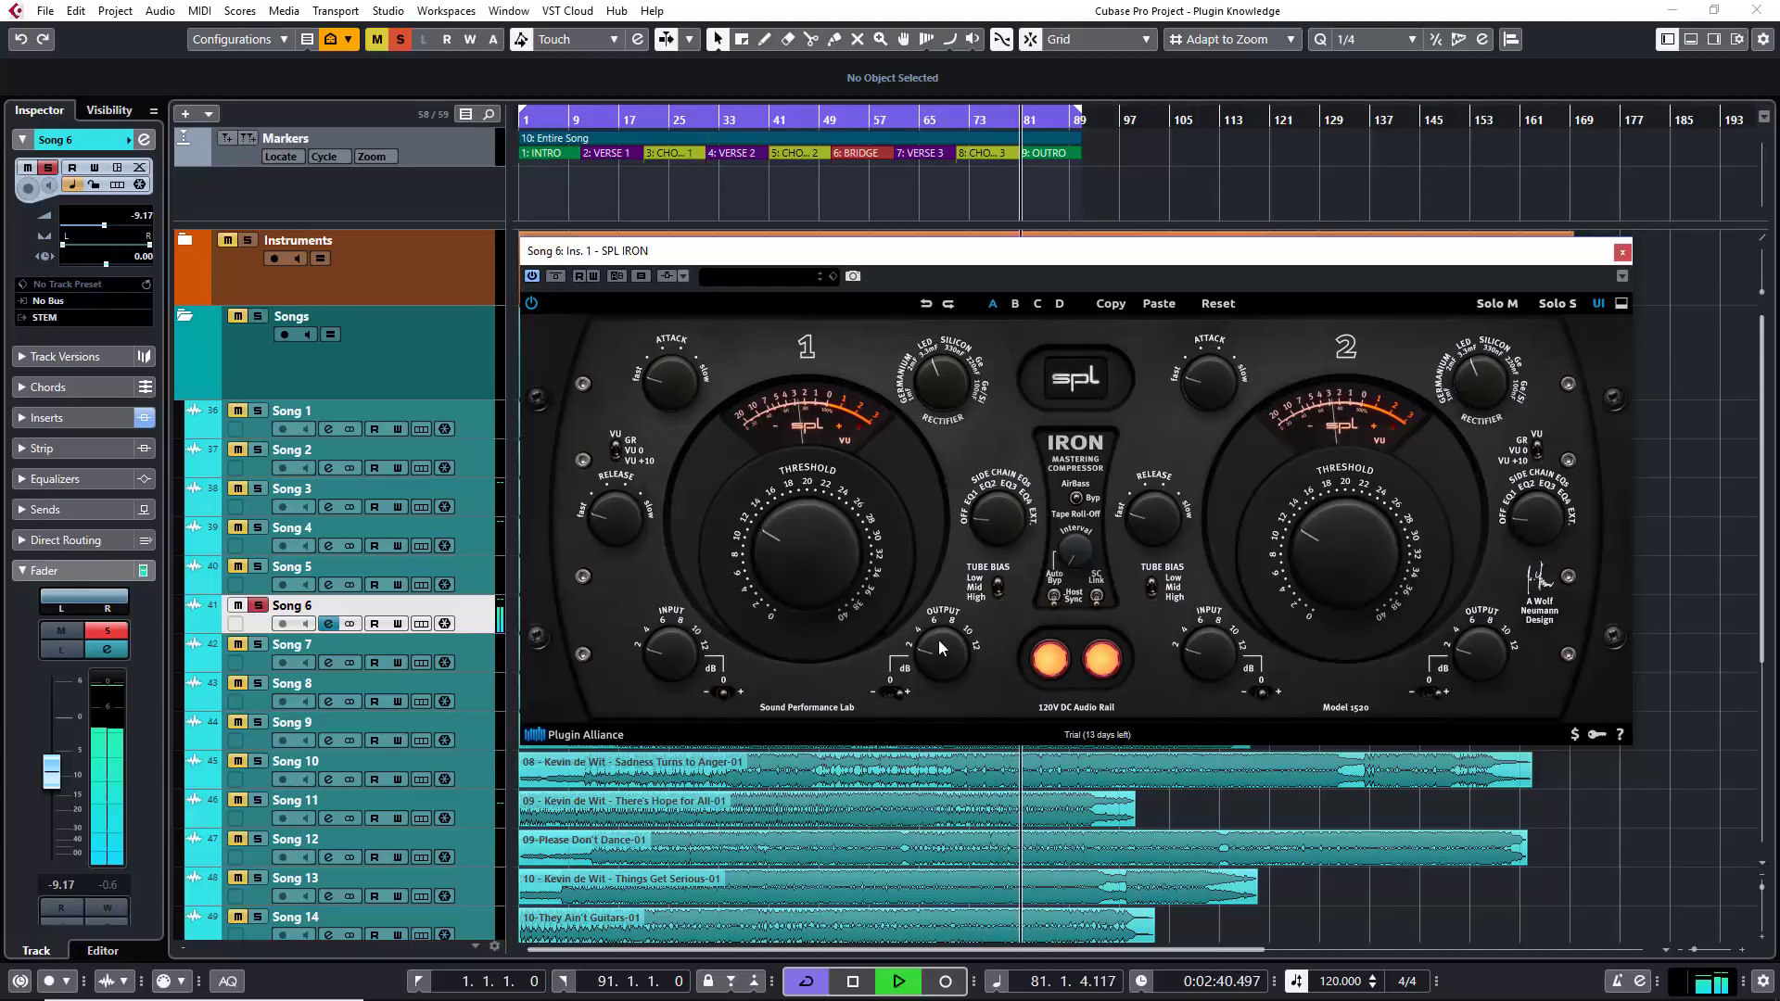
pyautogui.click(1052, 670)
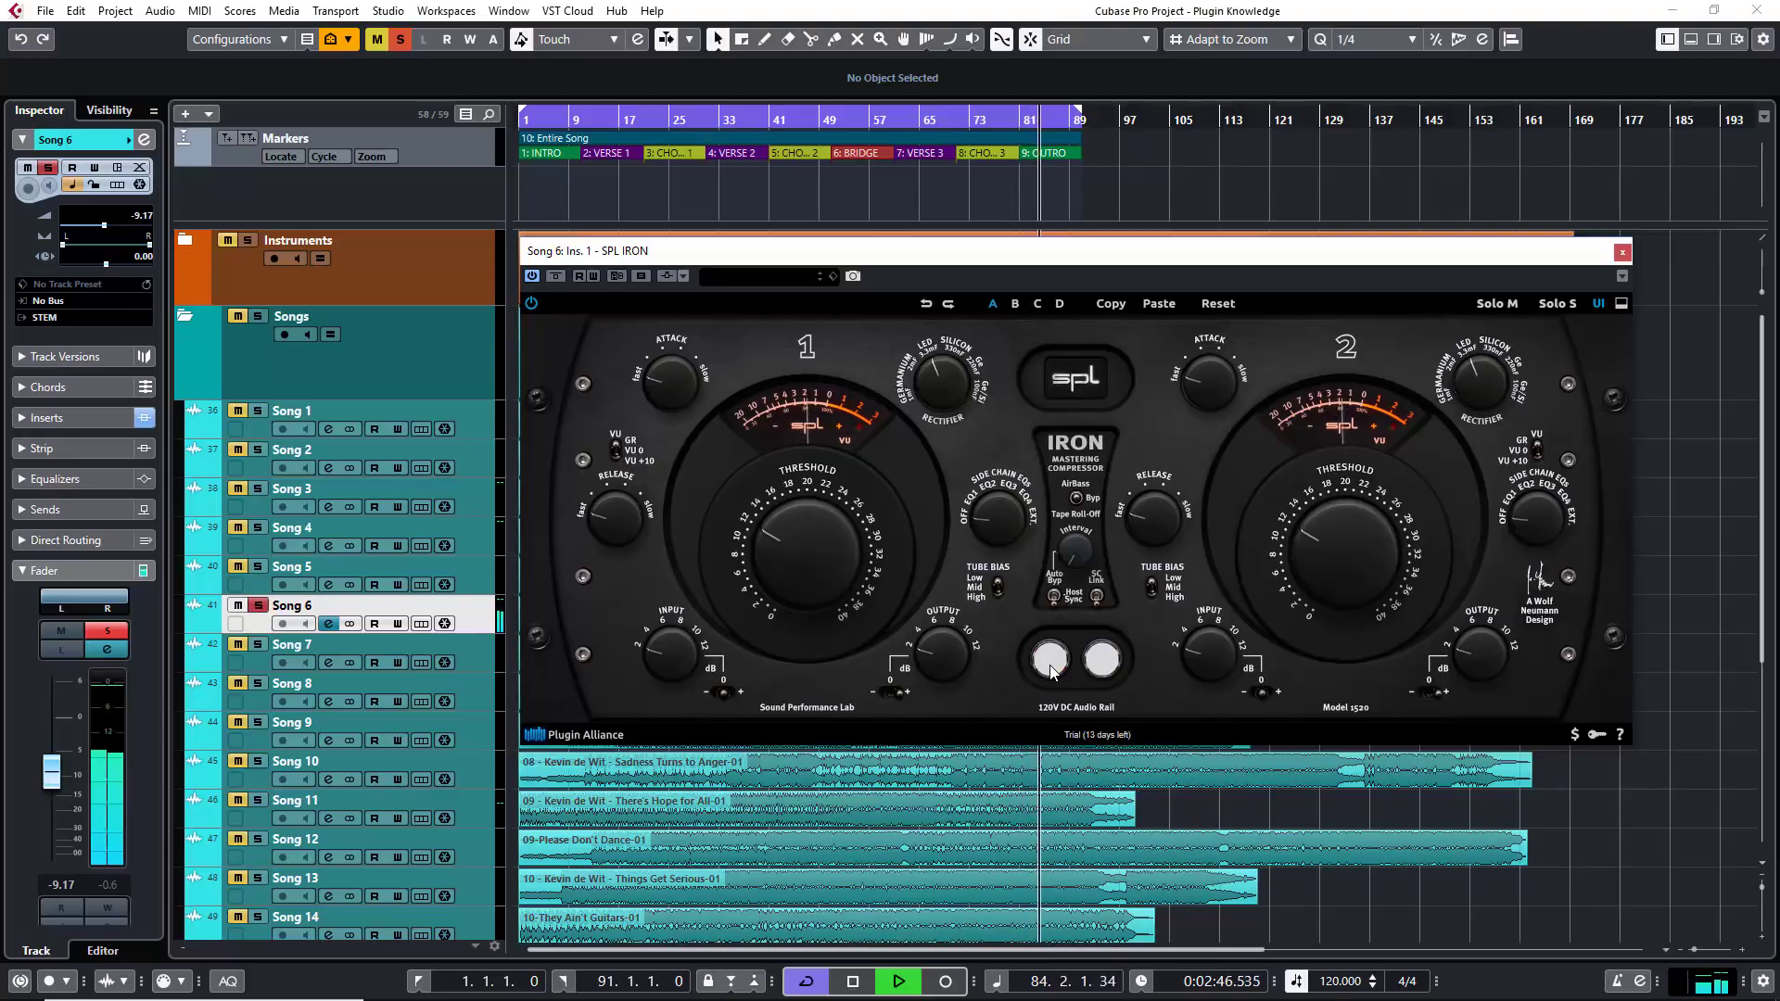
pyautogui.click(1052, 670)
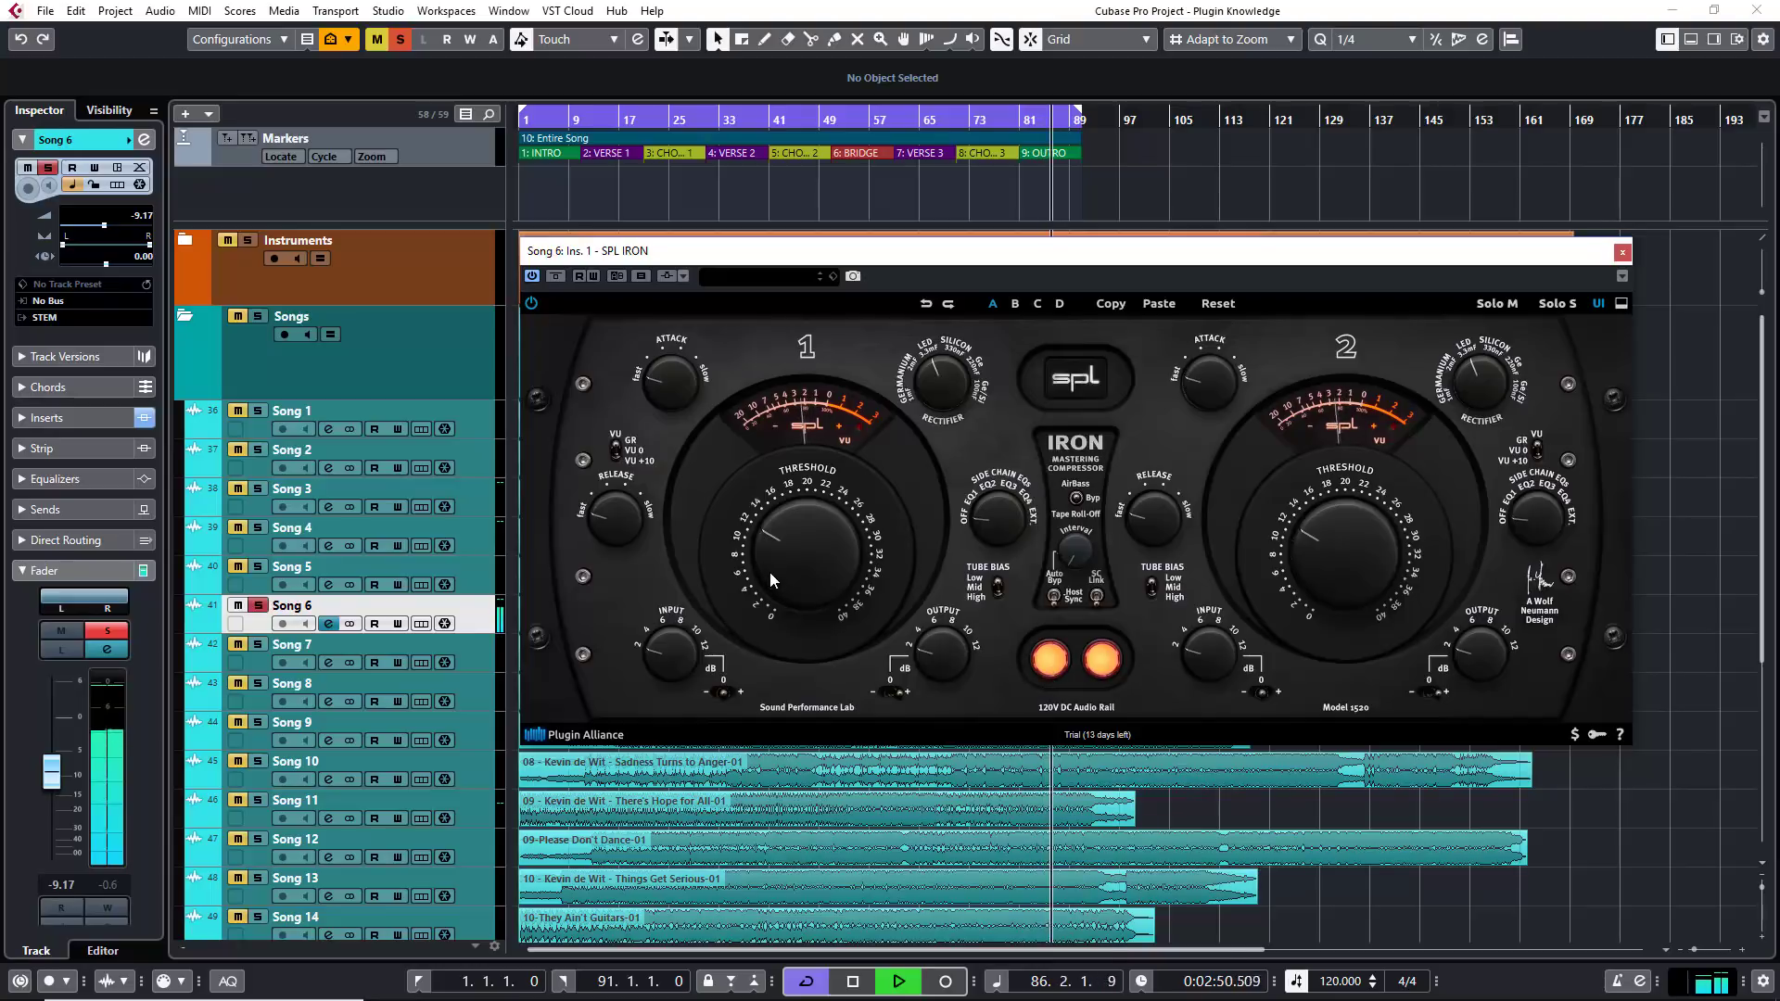
# Raise the linked threshold to about 18 and compare the channel switch states, ending on amber.
pyautogui.moveTo(770, 571); pyautogui.dragTo(773, 554)
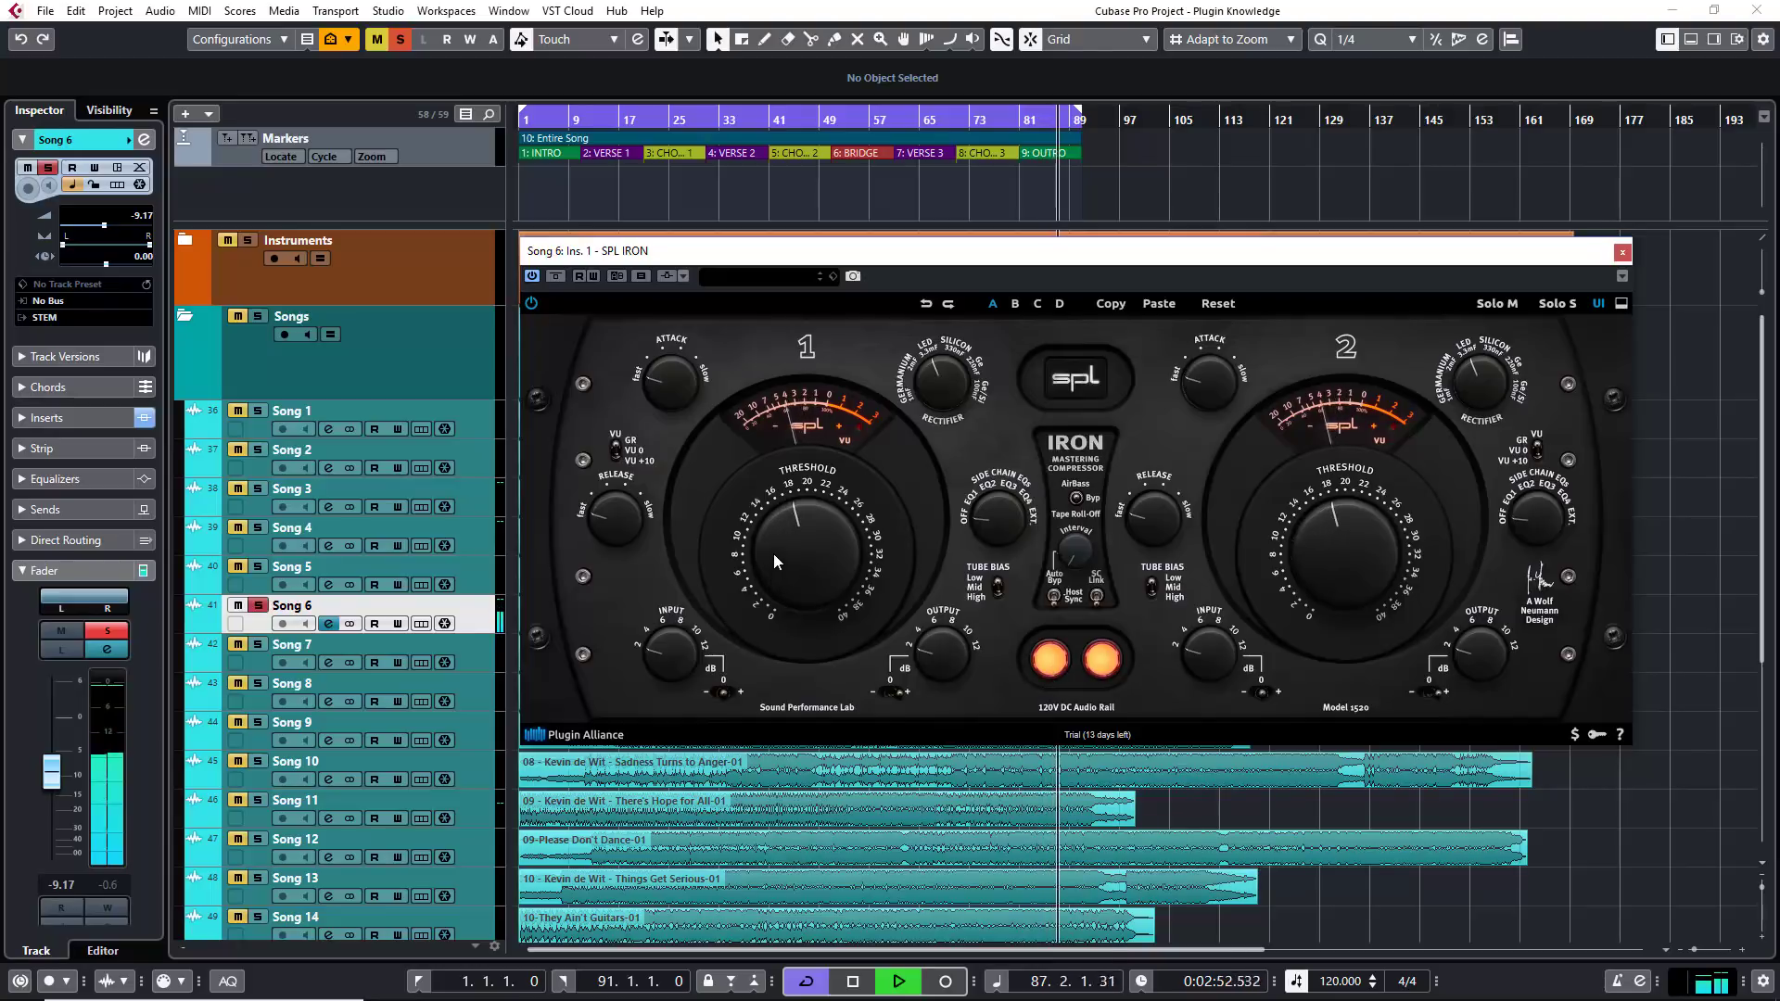
pyautogui.click(1064, 666)
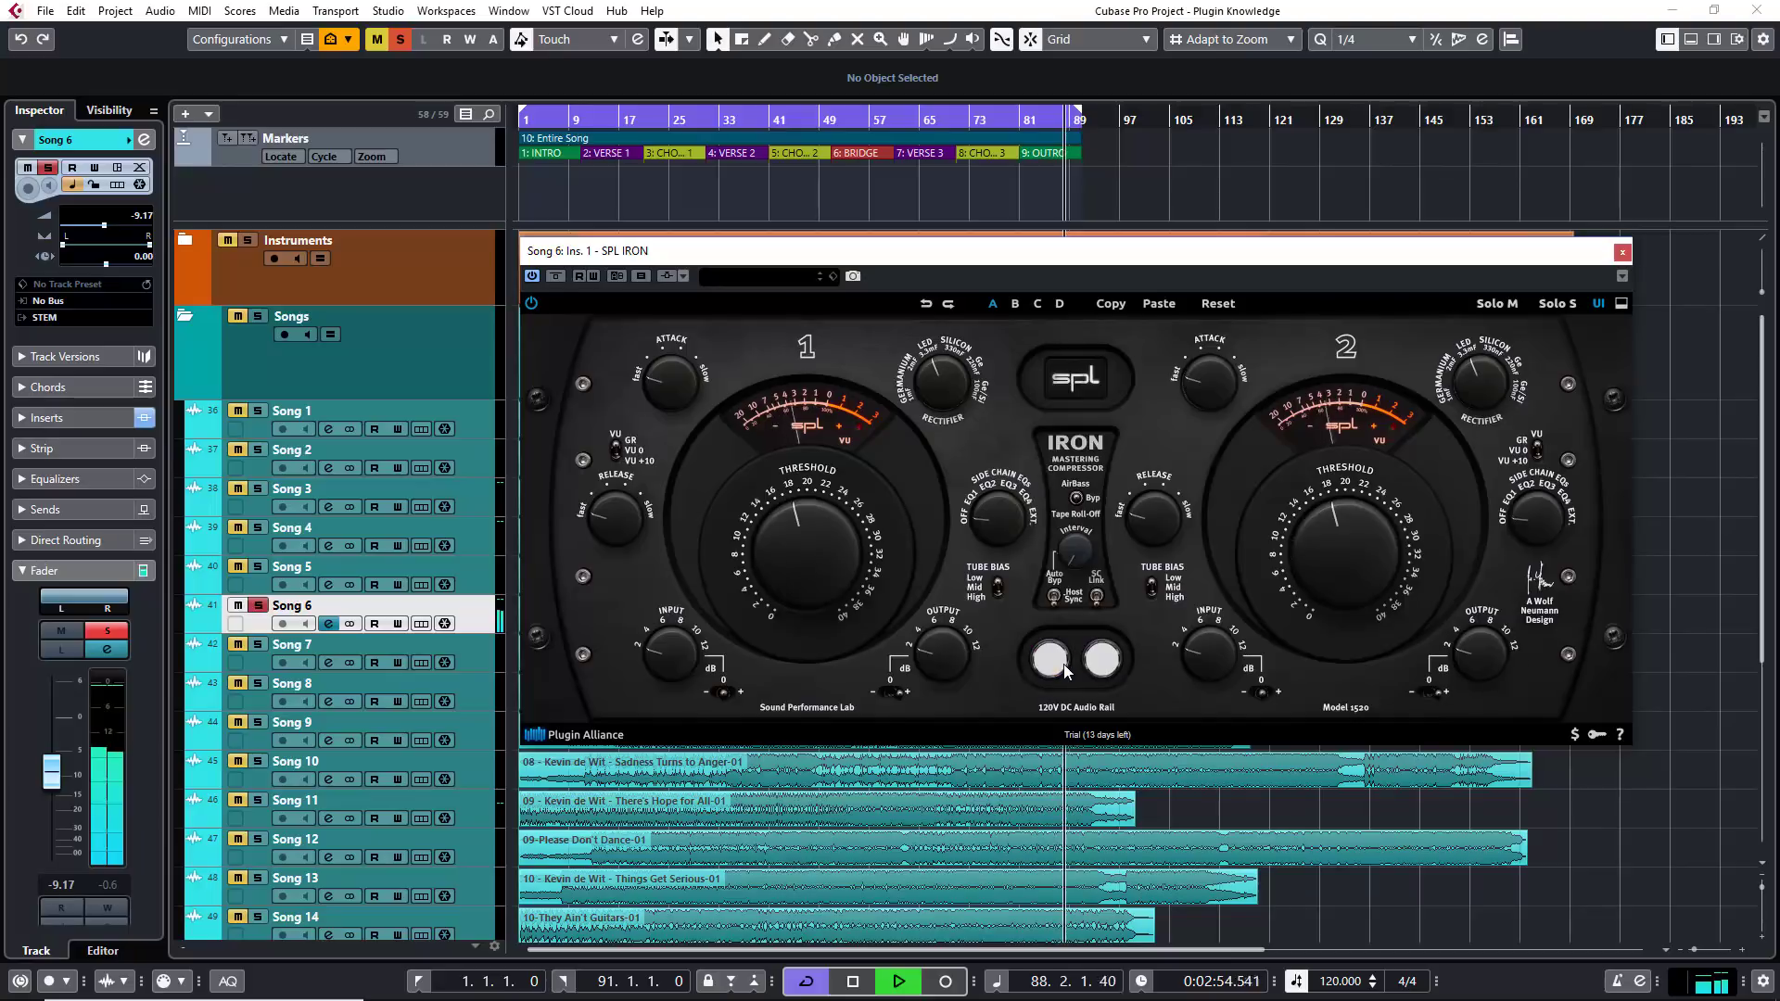
pyautogui.click(1065, 666)
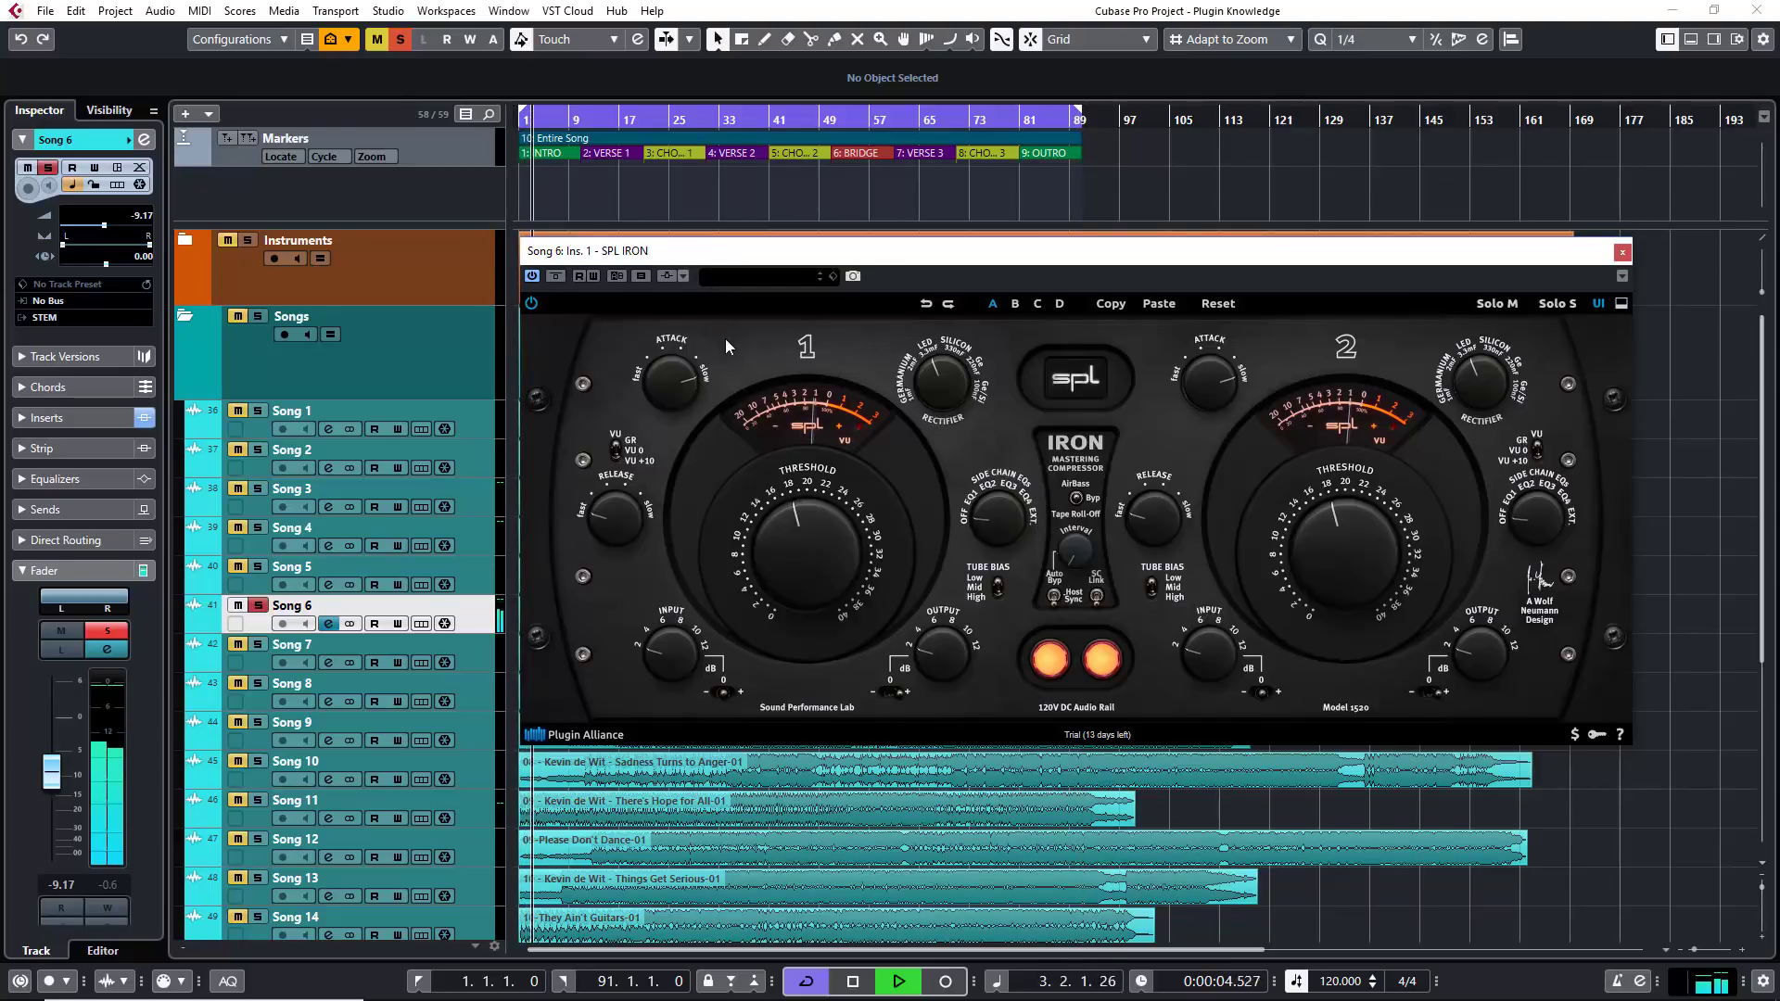
# Move the plug-in window down and compare both channel switch states while playing from the start of Verse 2.
pyautogui.moveTo(709, 251); pyautogui.dragTo(748, 344)
pyautogui.click(723, 206)
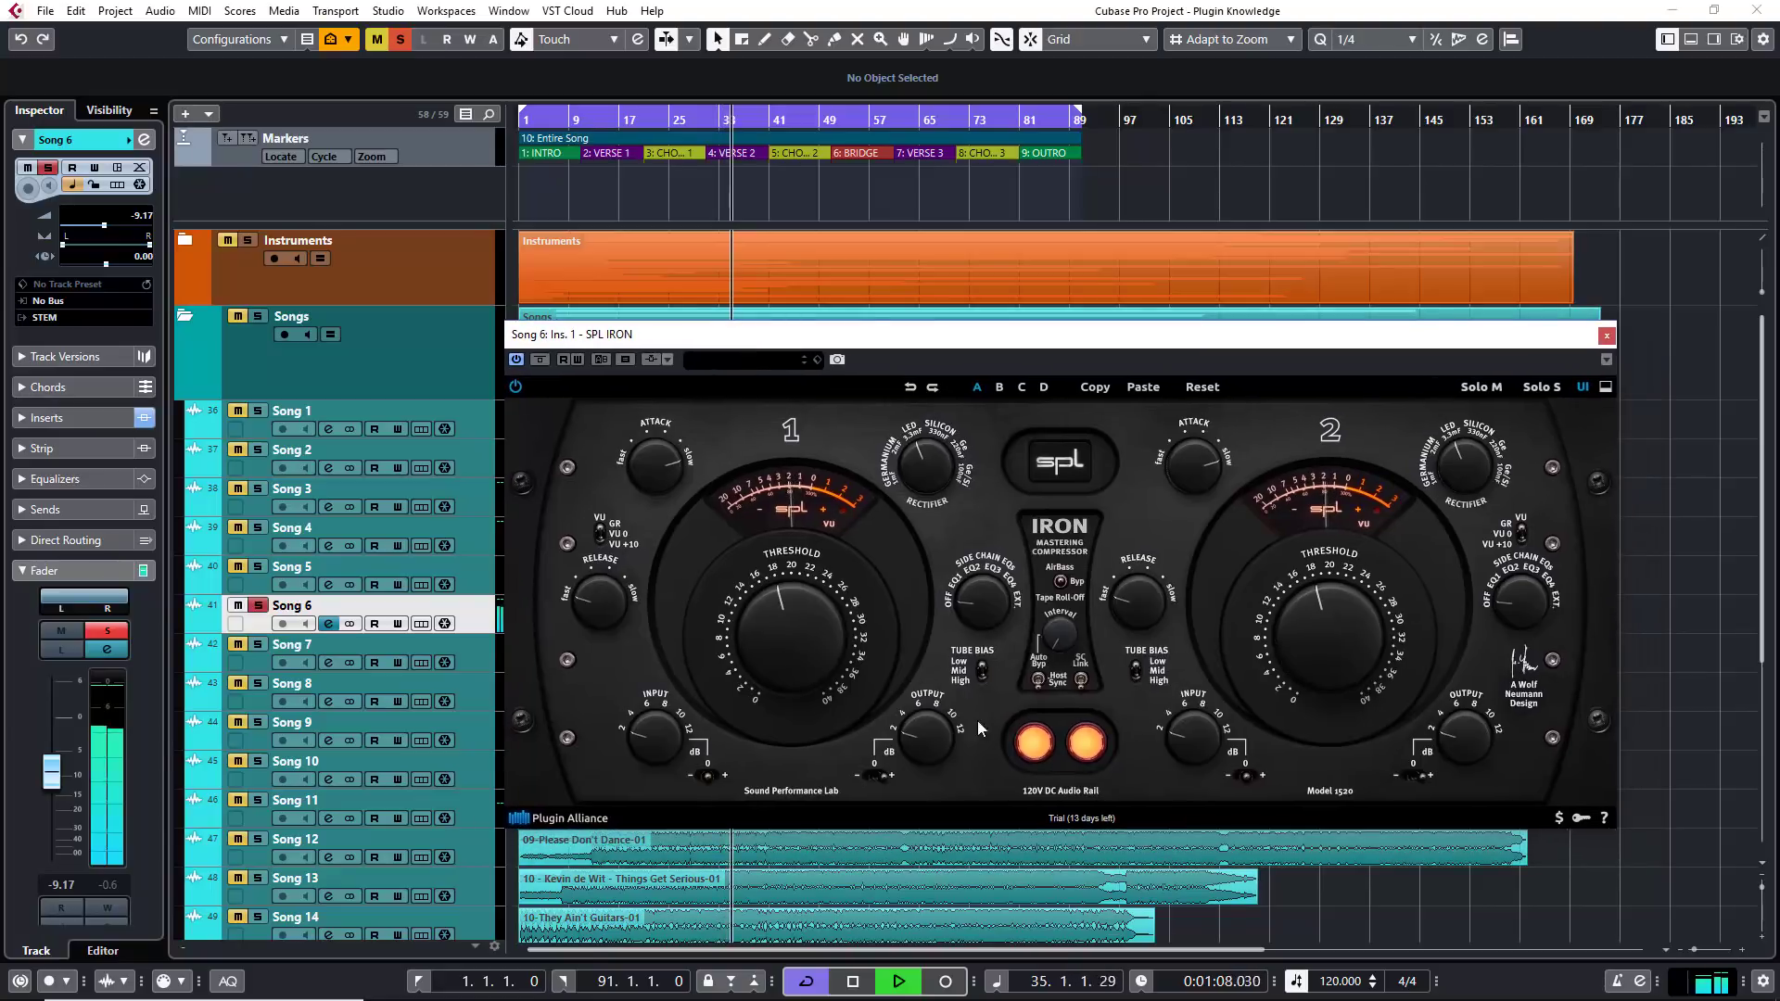
pyautogui.click(1035, 745)
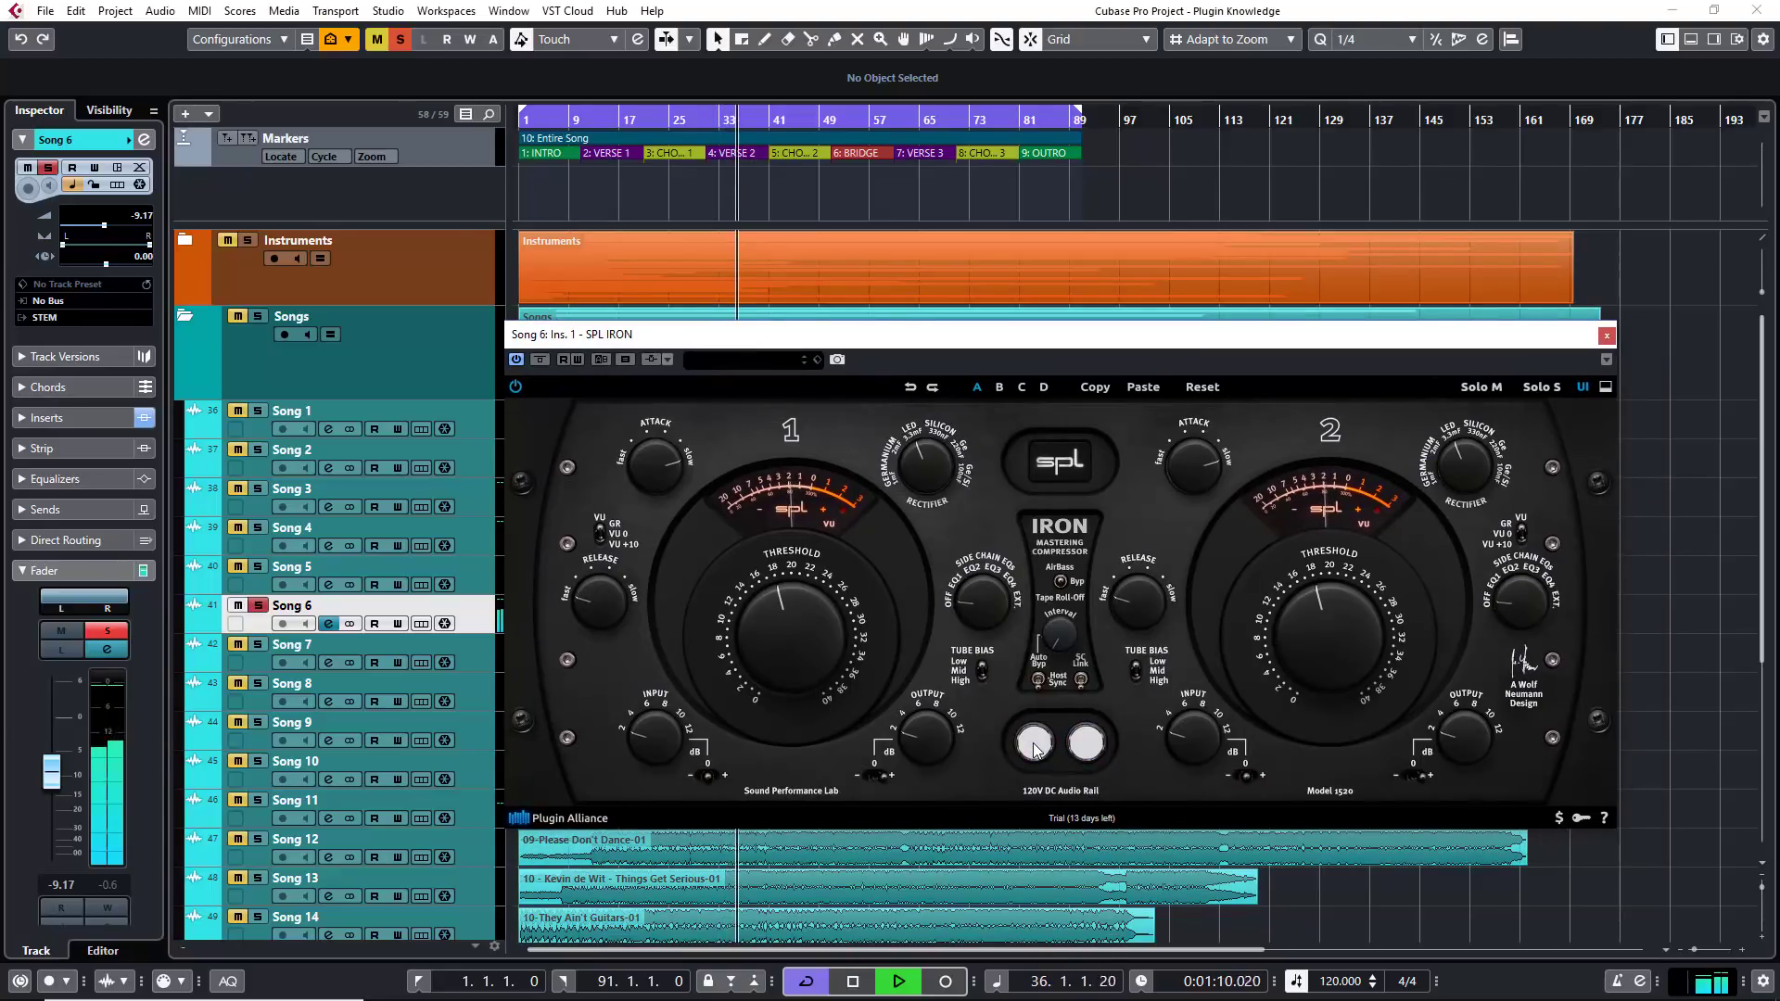
pyautogui.click(1035, 745)
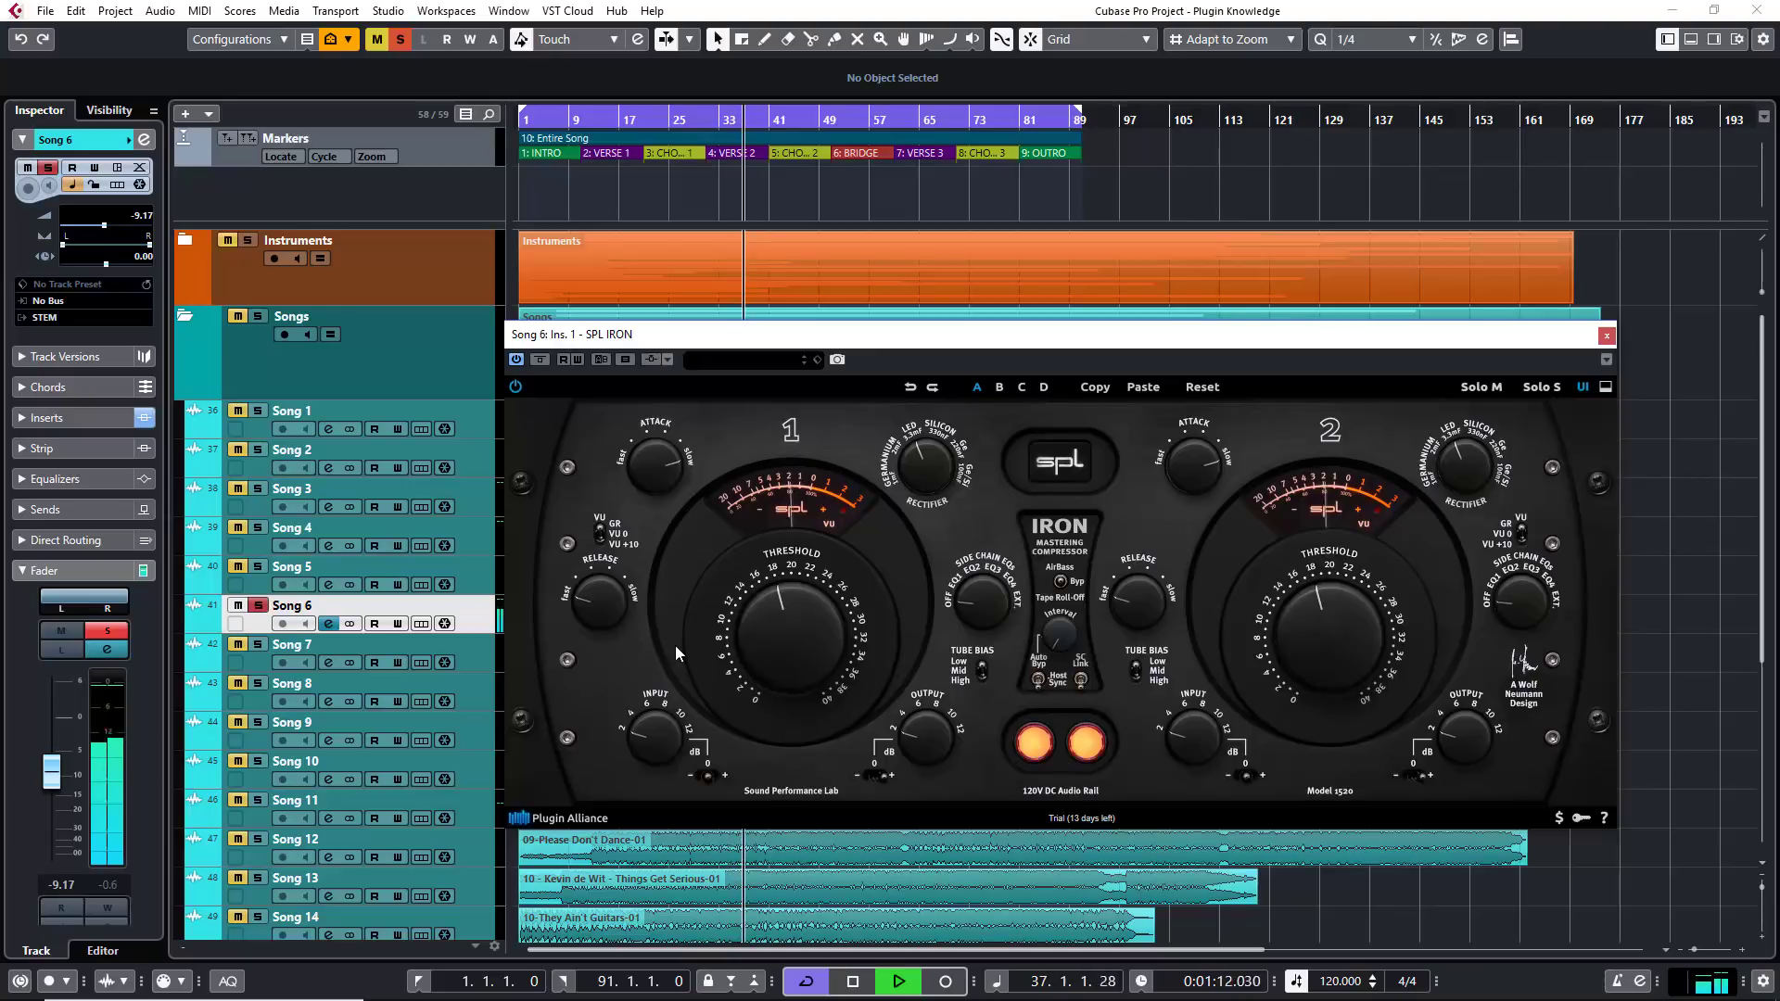
# Adjust the linked attack and raise the linked threshold to about 27 during playback, and stop playback.
pyautogui.moveTo(651, 460); pyautogui.dragTo(612, 463)
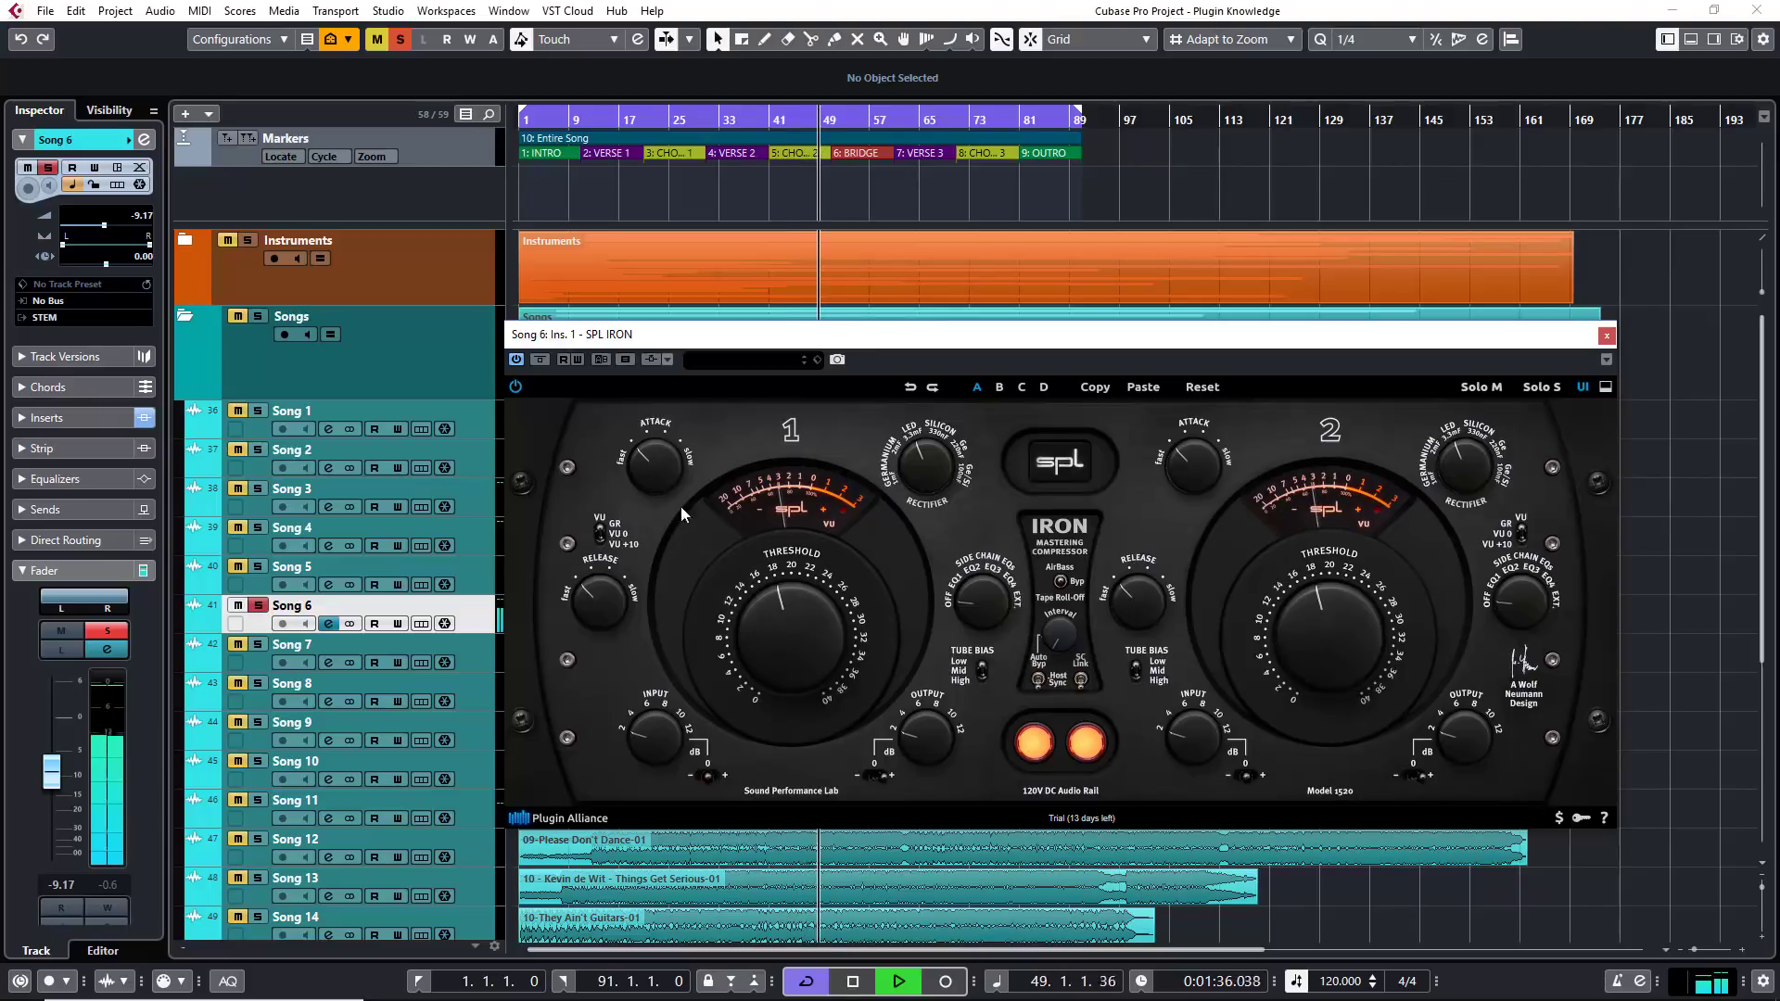
pyautogui.moveTo(655, 465); pyautogui.dragTo(657, 453)
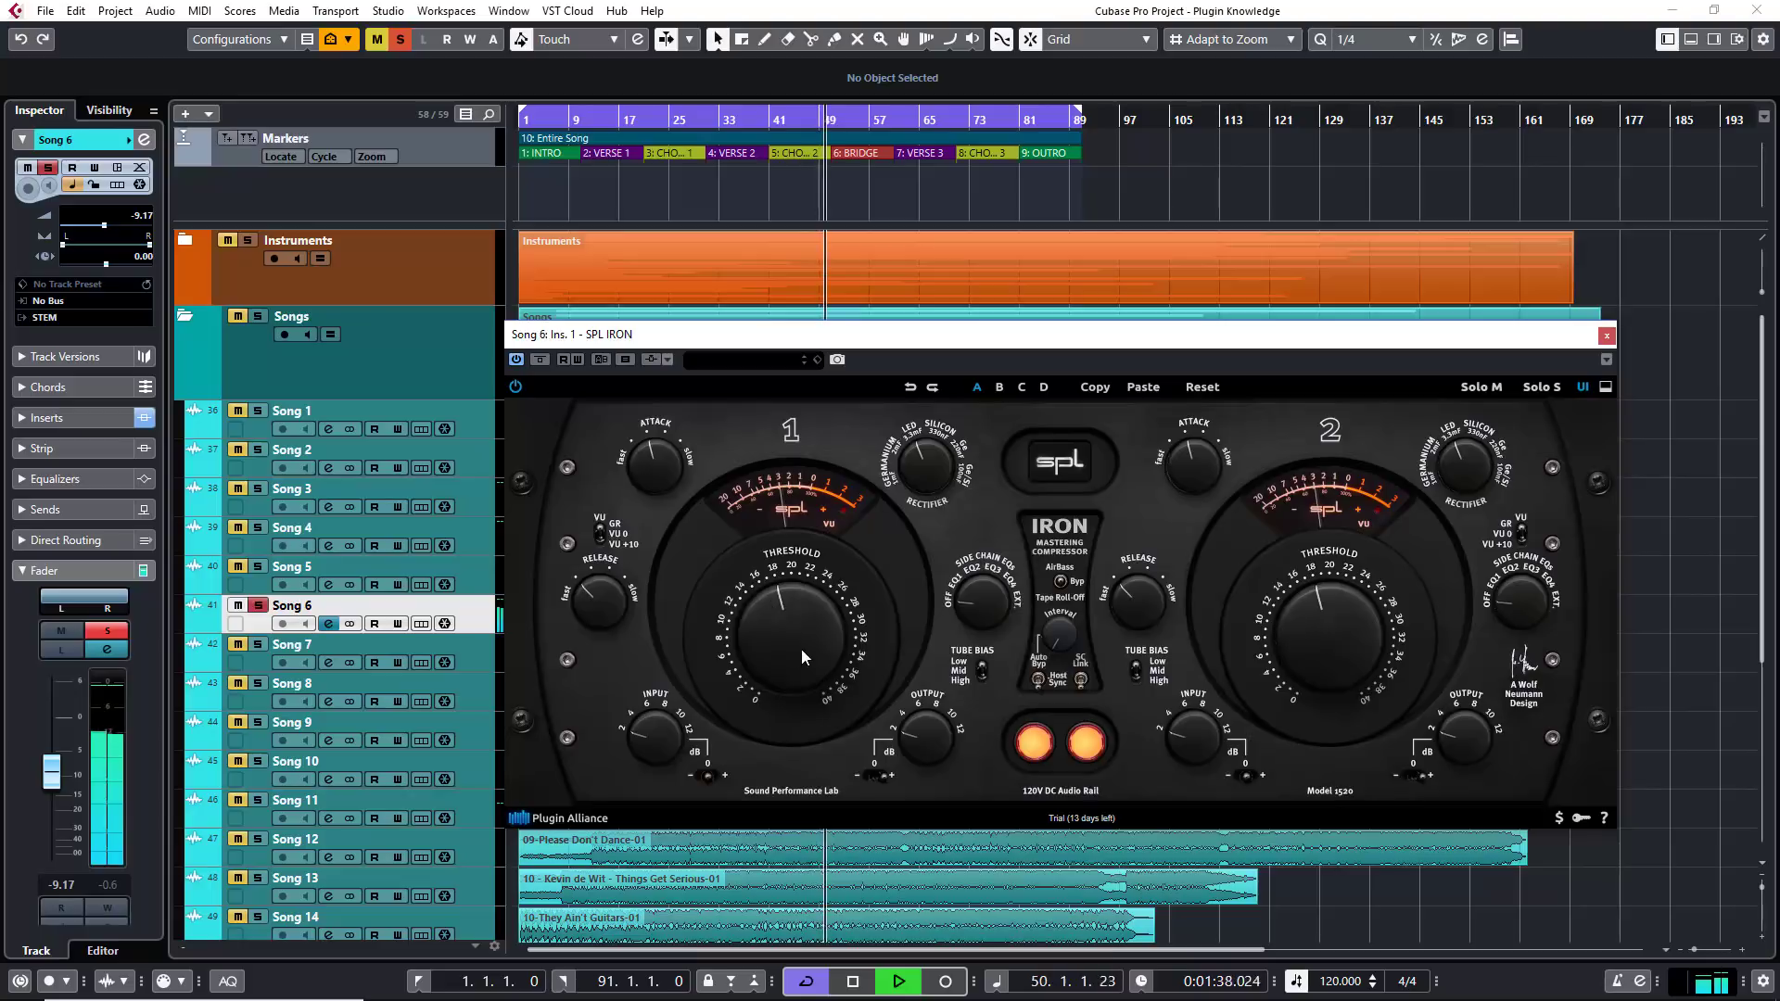
pyautogui.moveTo(802, 651); pyautogui.dragTo(798, 616)
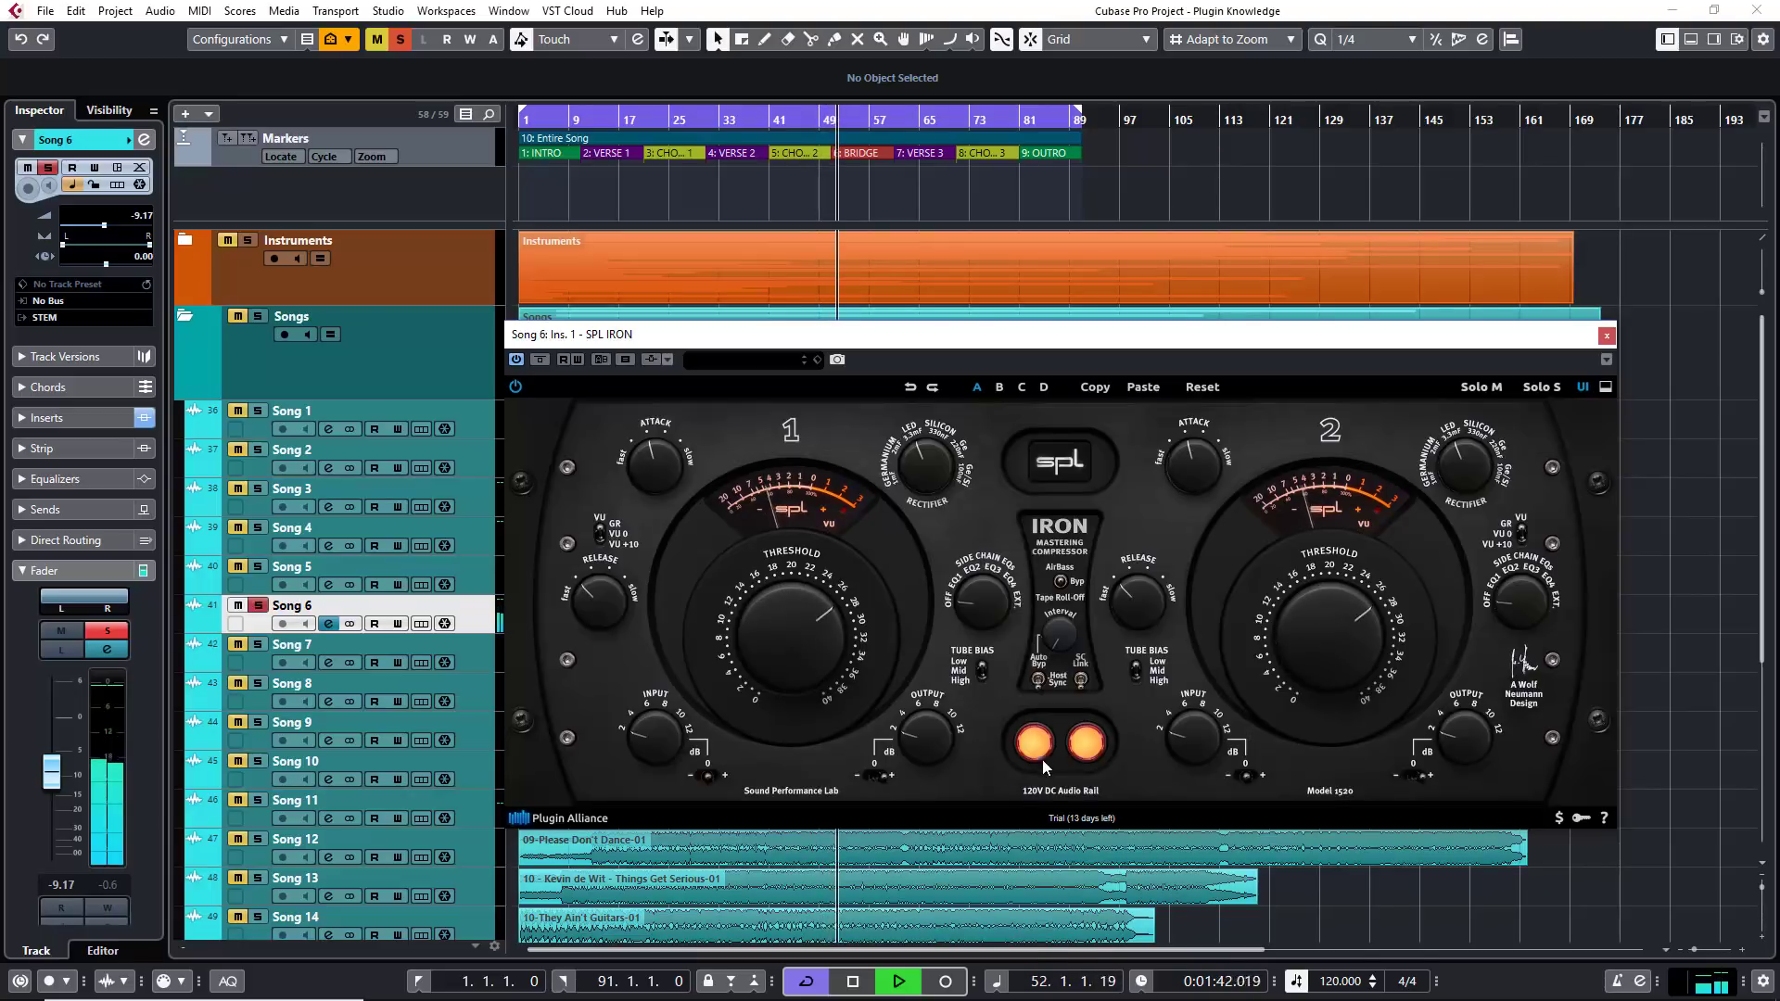
pyautogui.press('space')
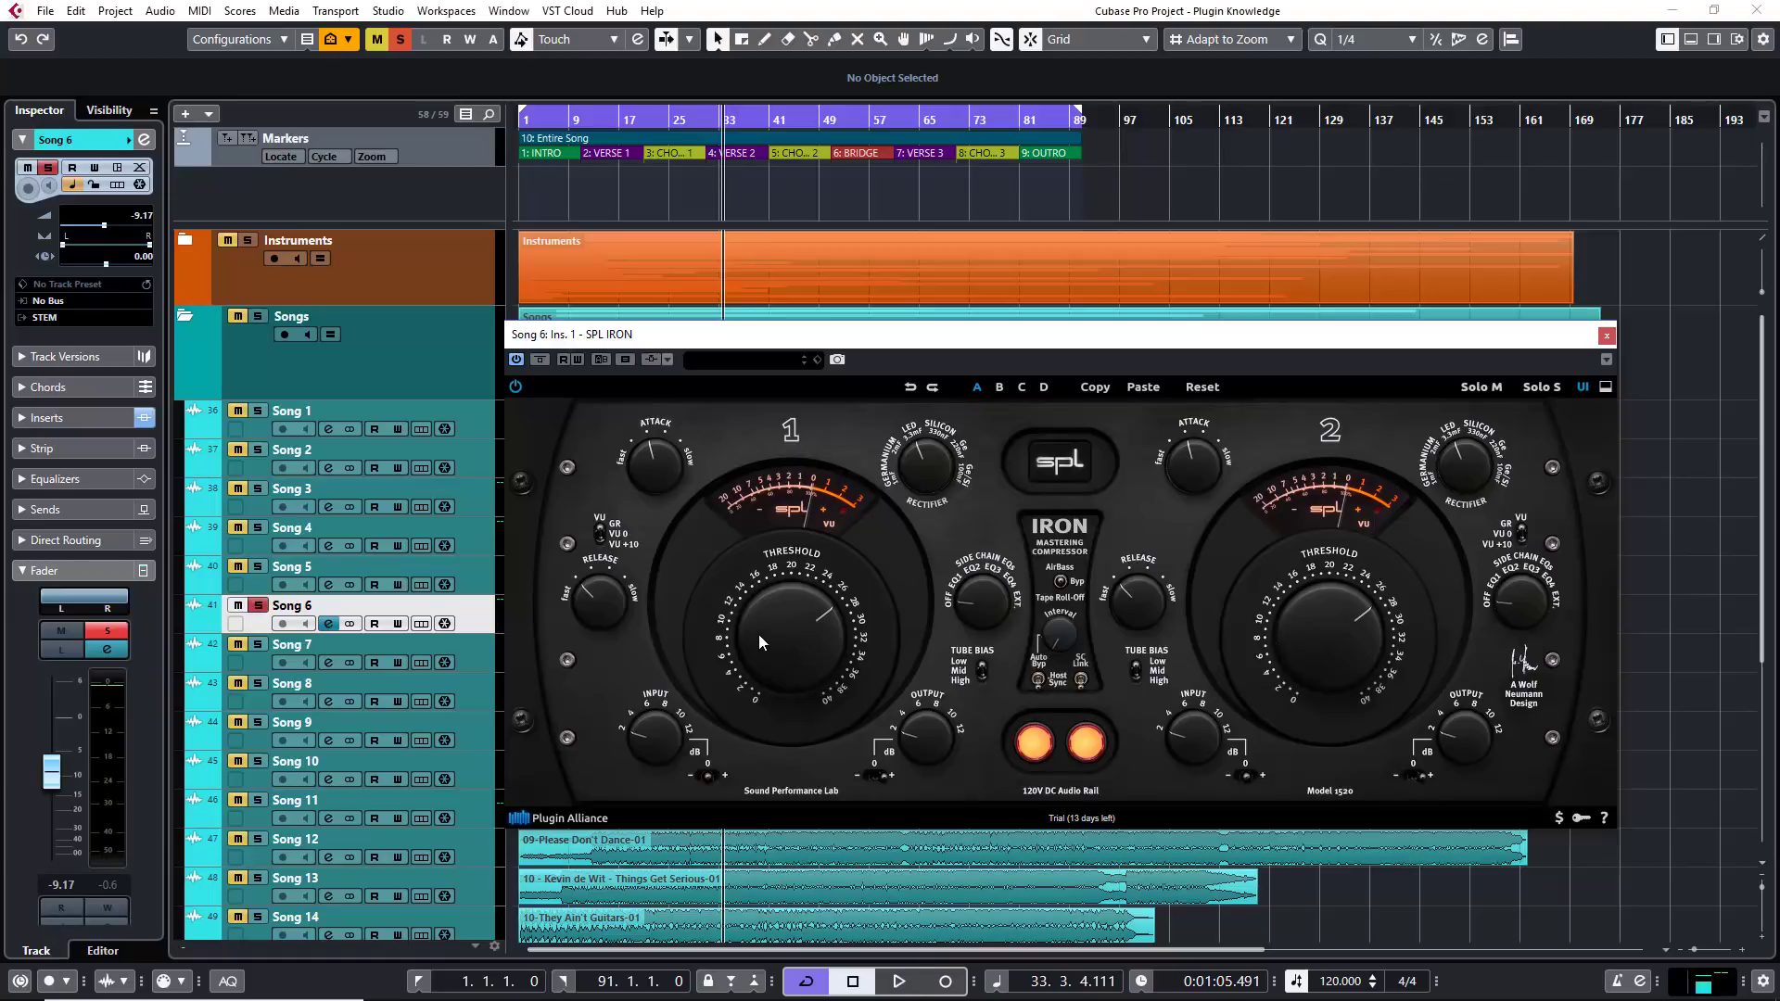
# Play from Verse 2, raise the linked threshold to about 31 and match the output level between the channel switch states.
pyautogui.press('space')
pyautogui.moveTo(766, 647); pyautogui.dragTo(767, 632)
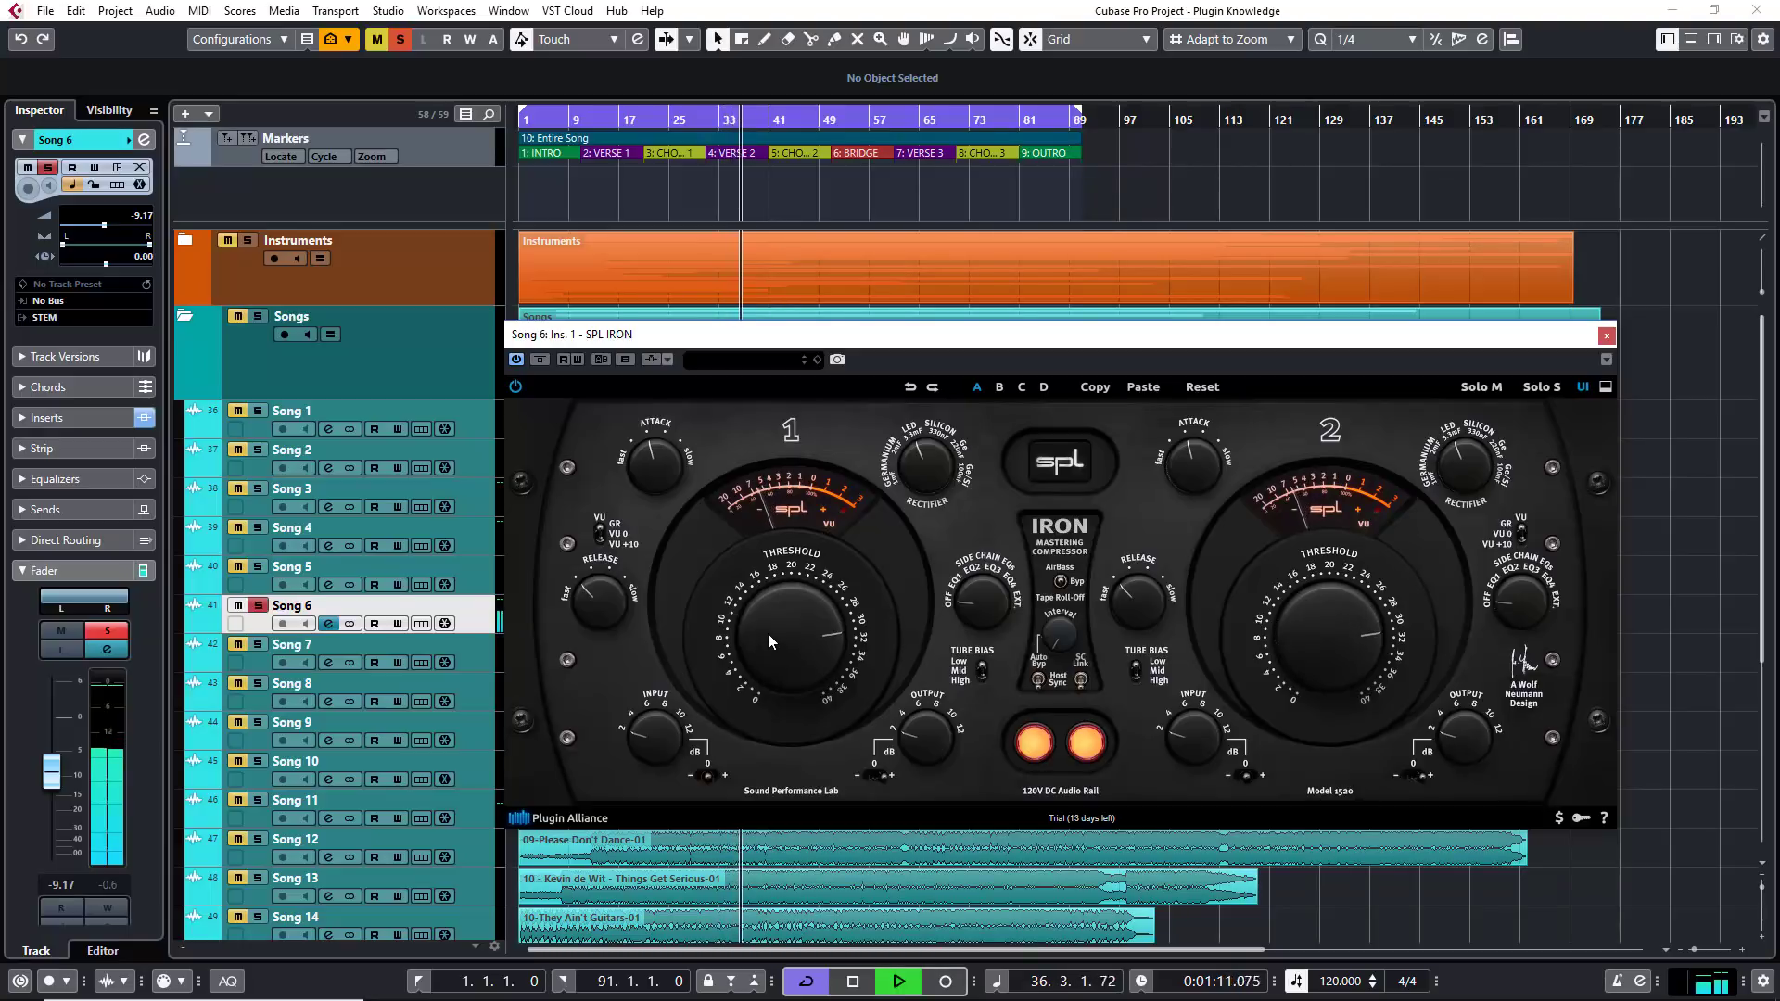
pyautogui.click(1029, 743)
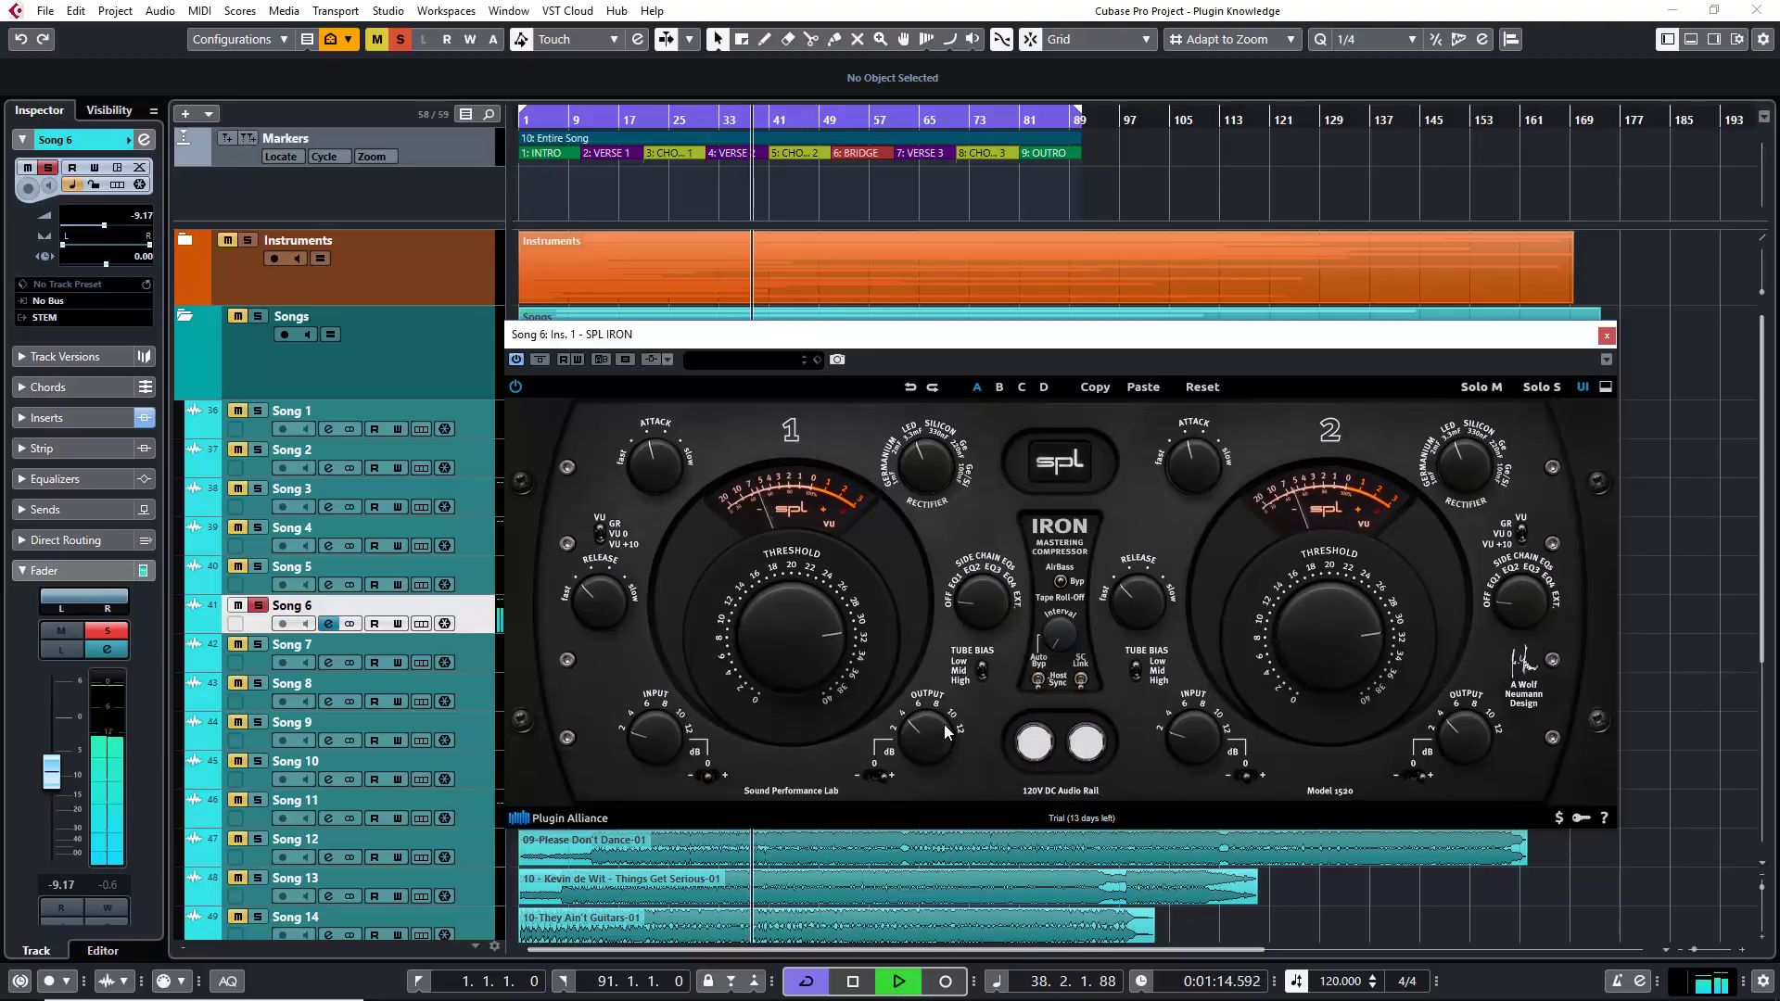
pyautogui.click(1032, 747)
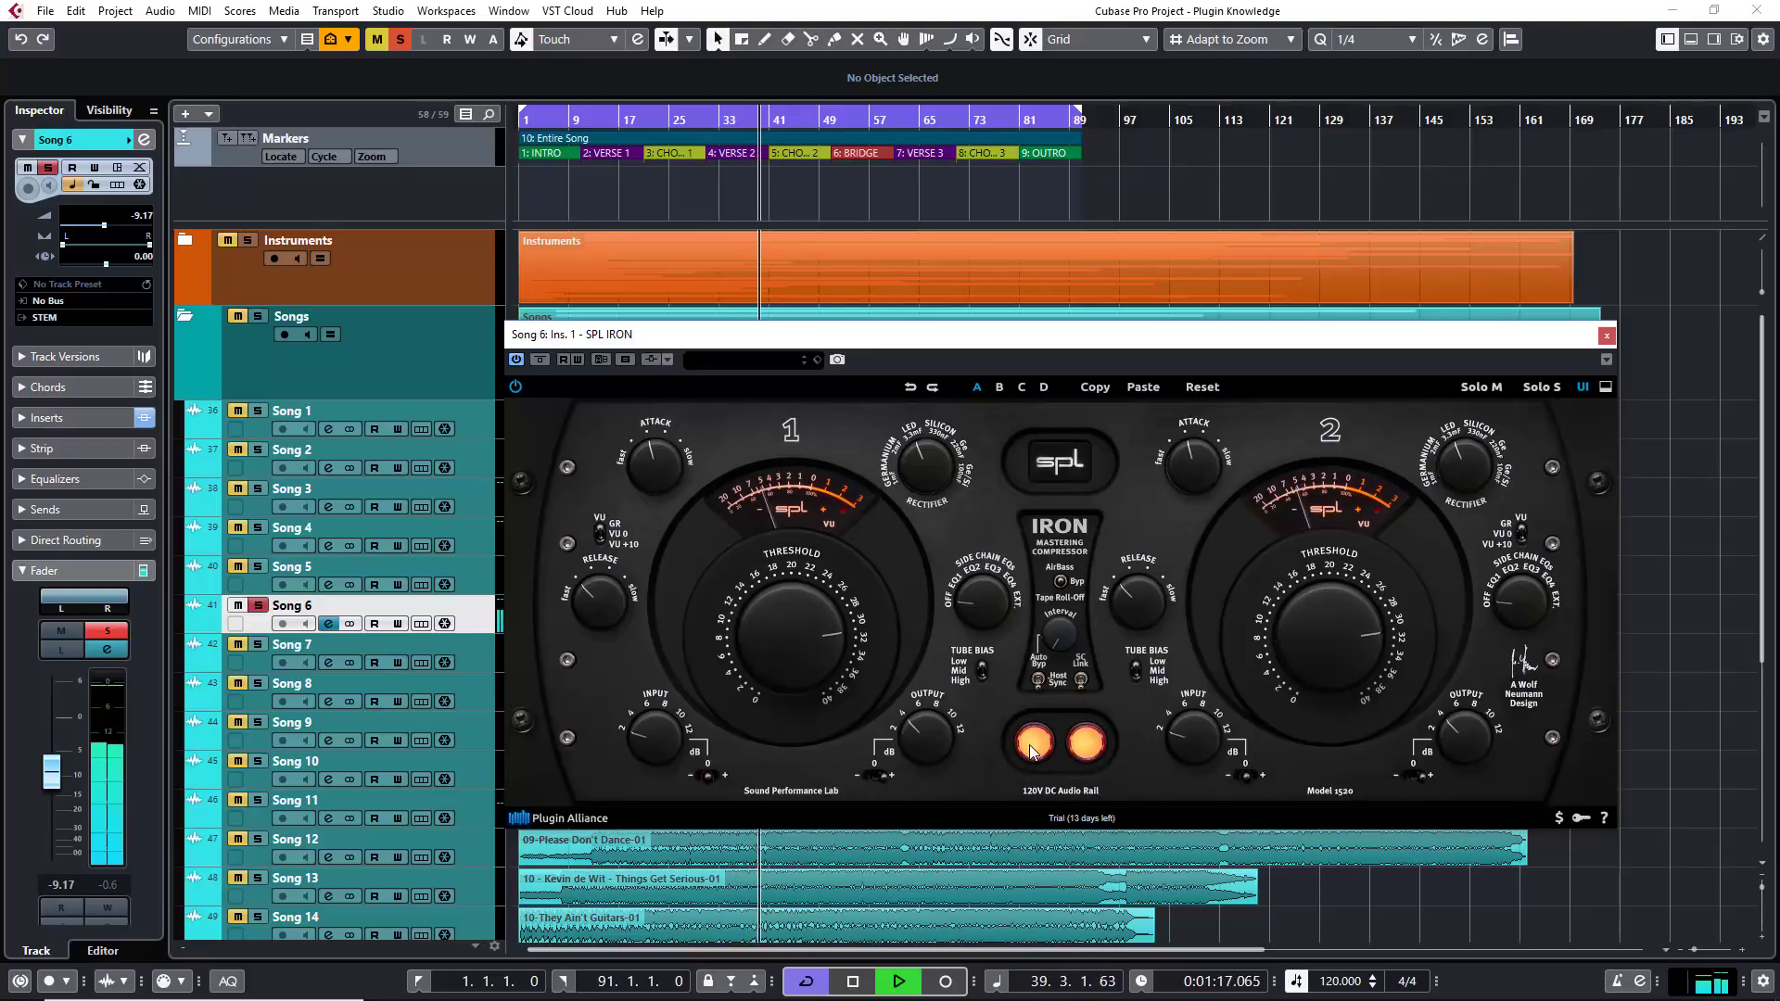
pyautogui.click(1032, 747)
pyautogui.moveTo(938, 738); pyautogui.dragTo(937, 725)
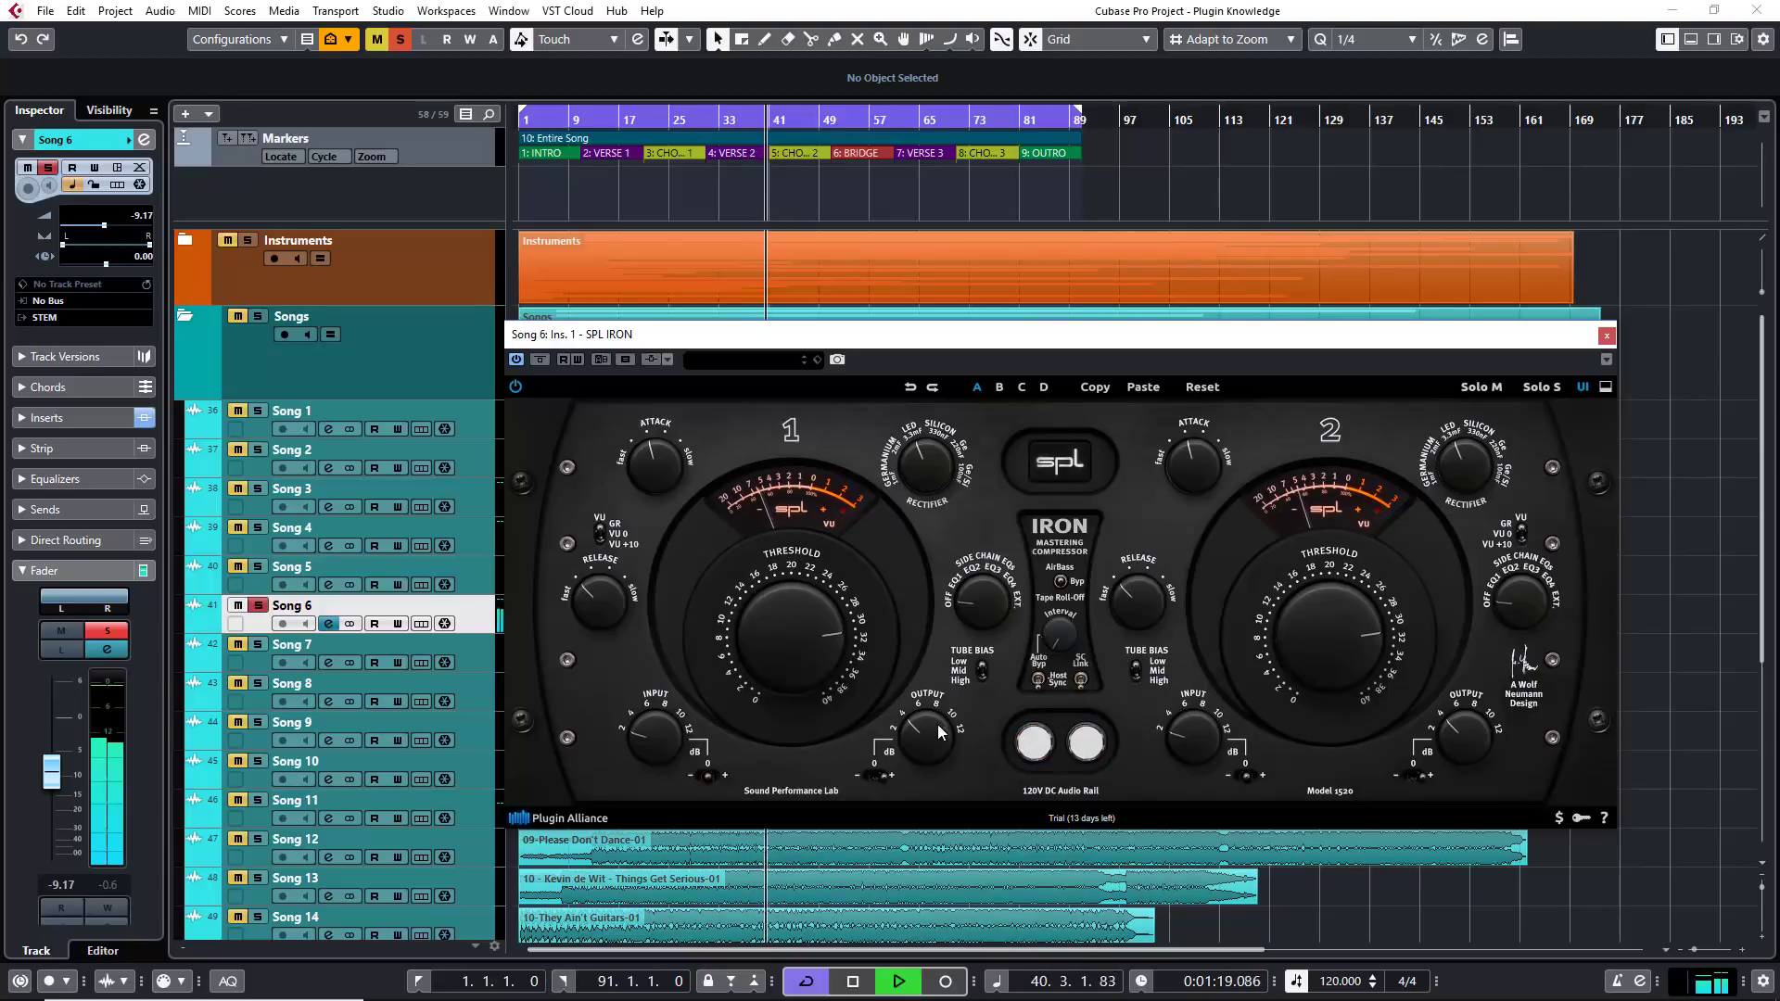
# Compare the level-matched sound by toggling the channel switches during playback, ending on amber, and stop playback.
pyautogui.click(1041, 749)
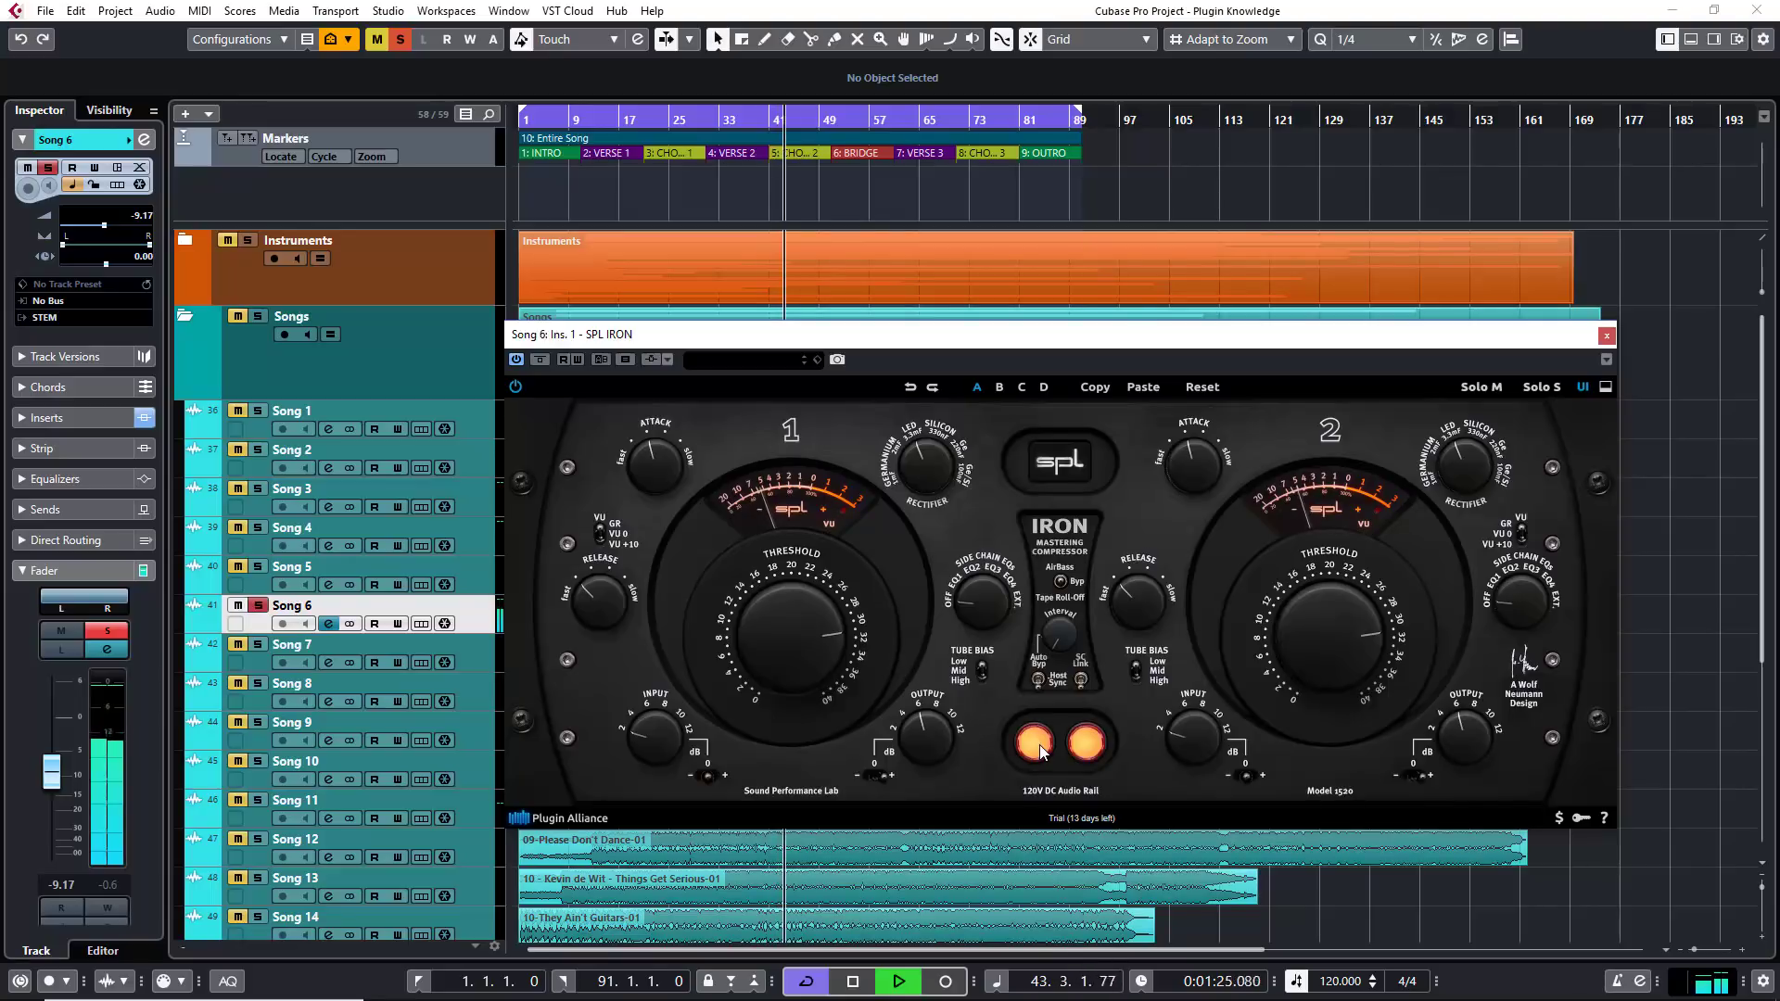
pyautogui.click(1041, 749)
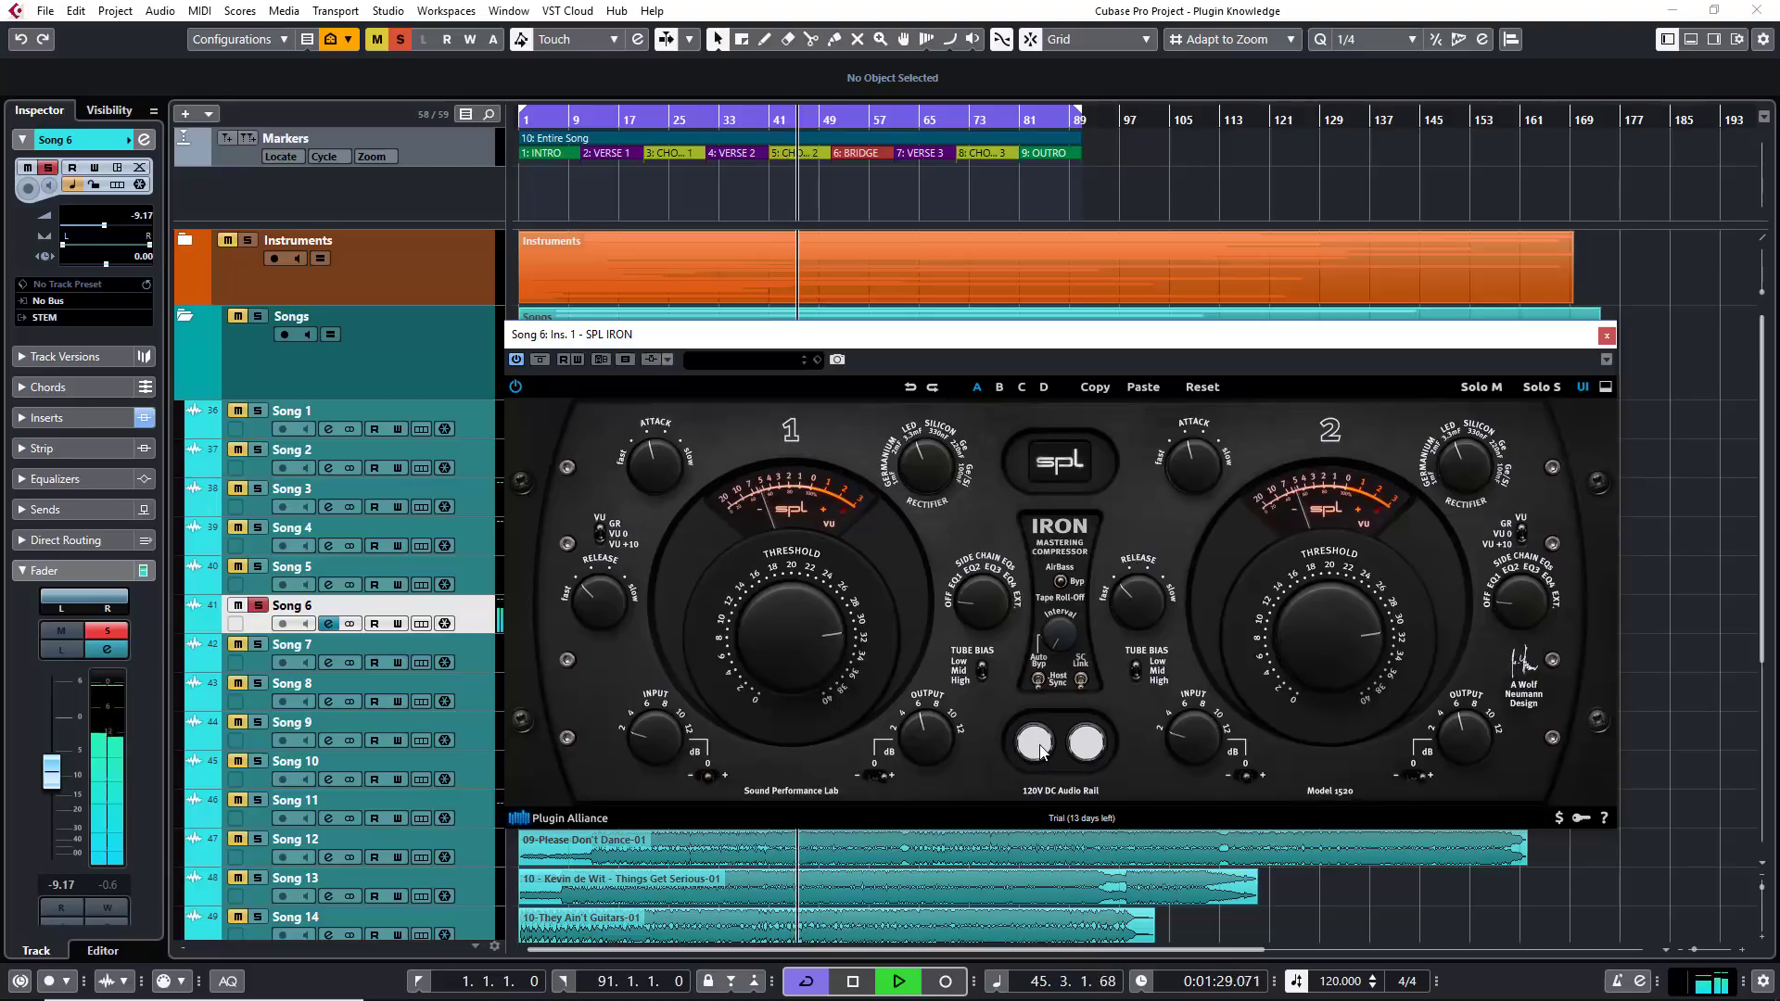
pyautogui.click(1041, 749)
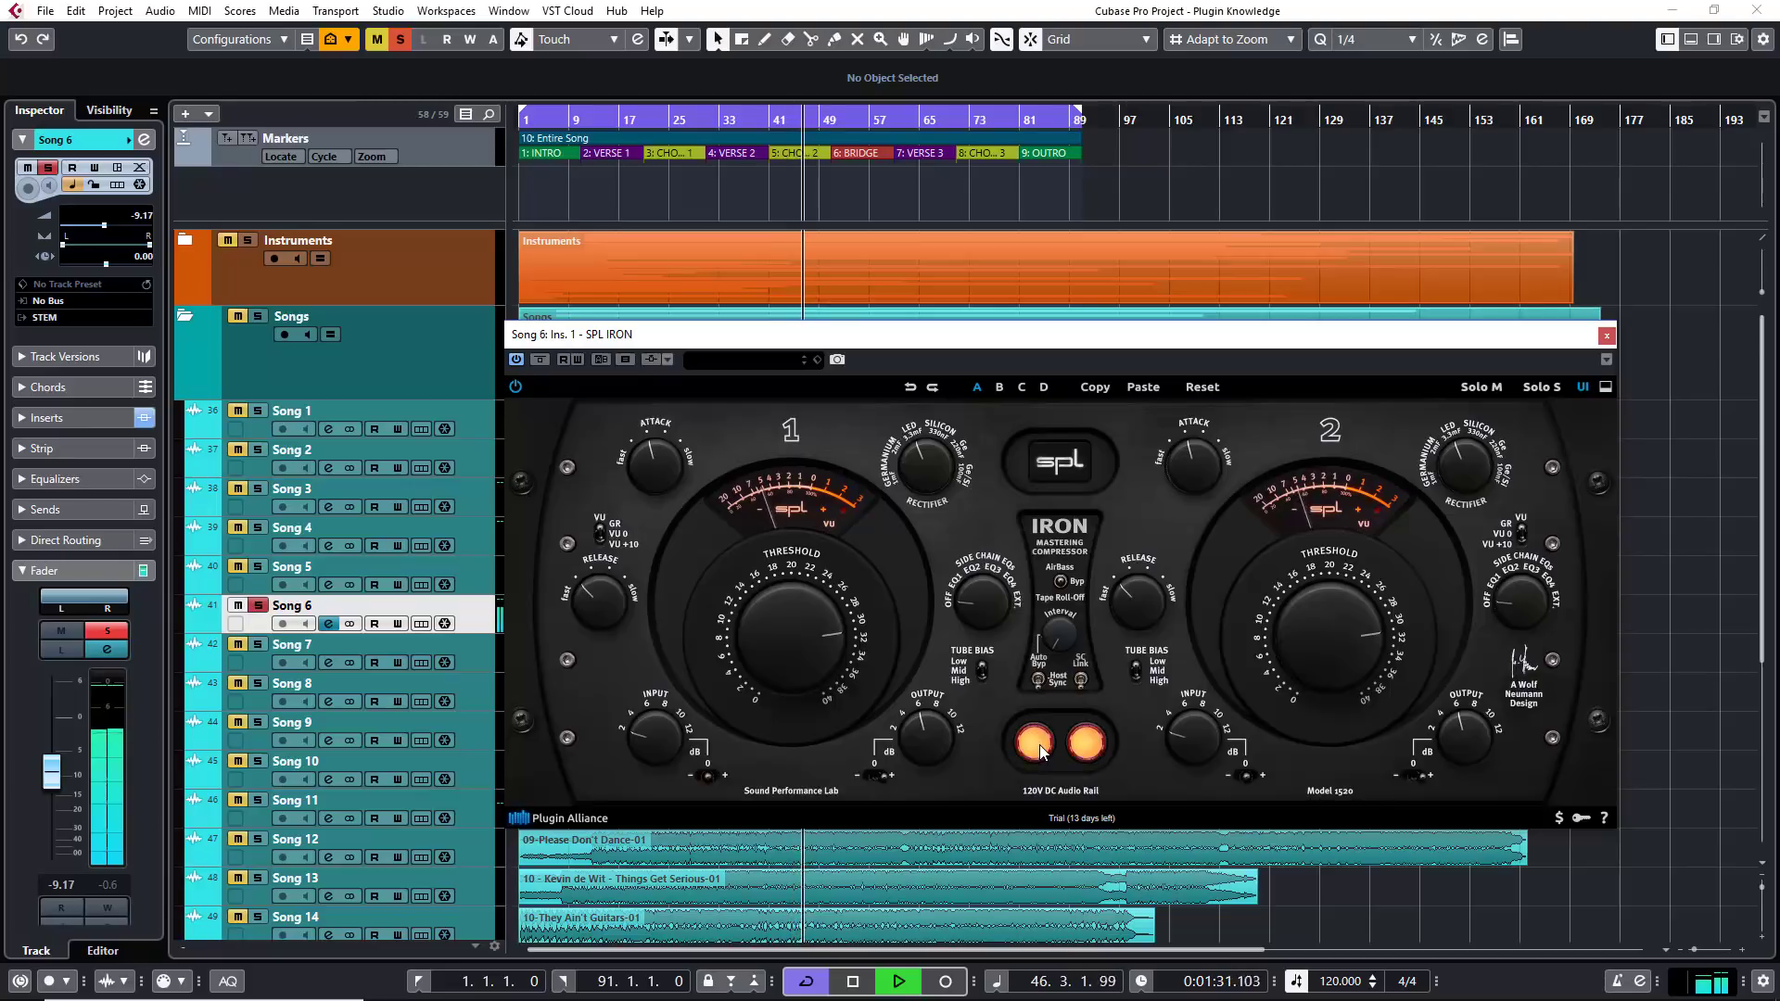
pyautogui.press('space')
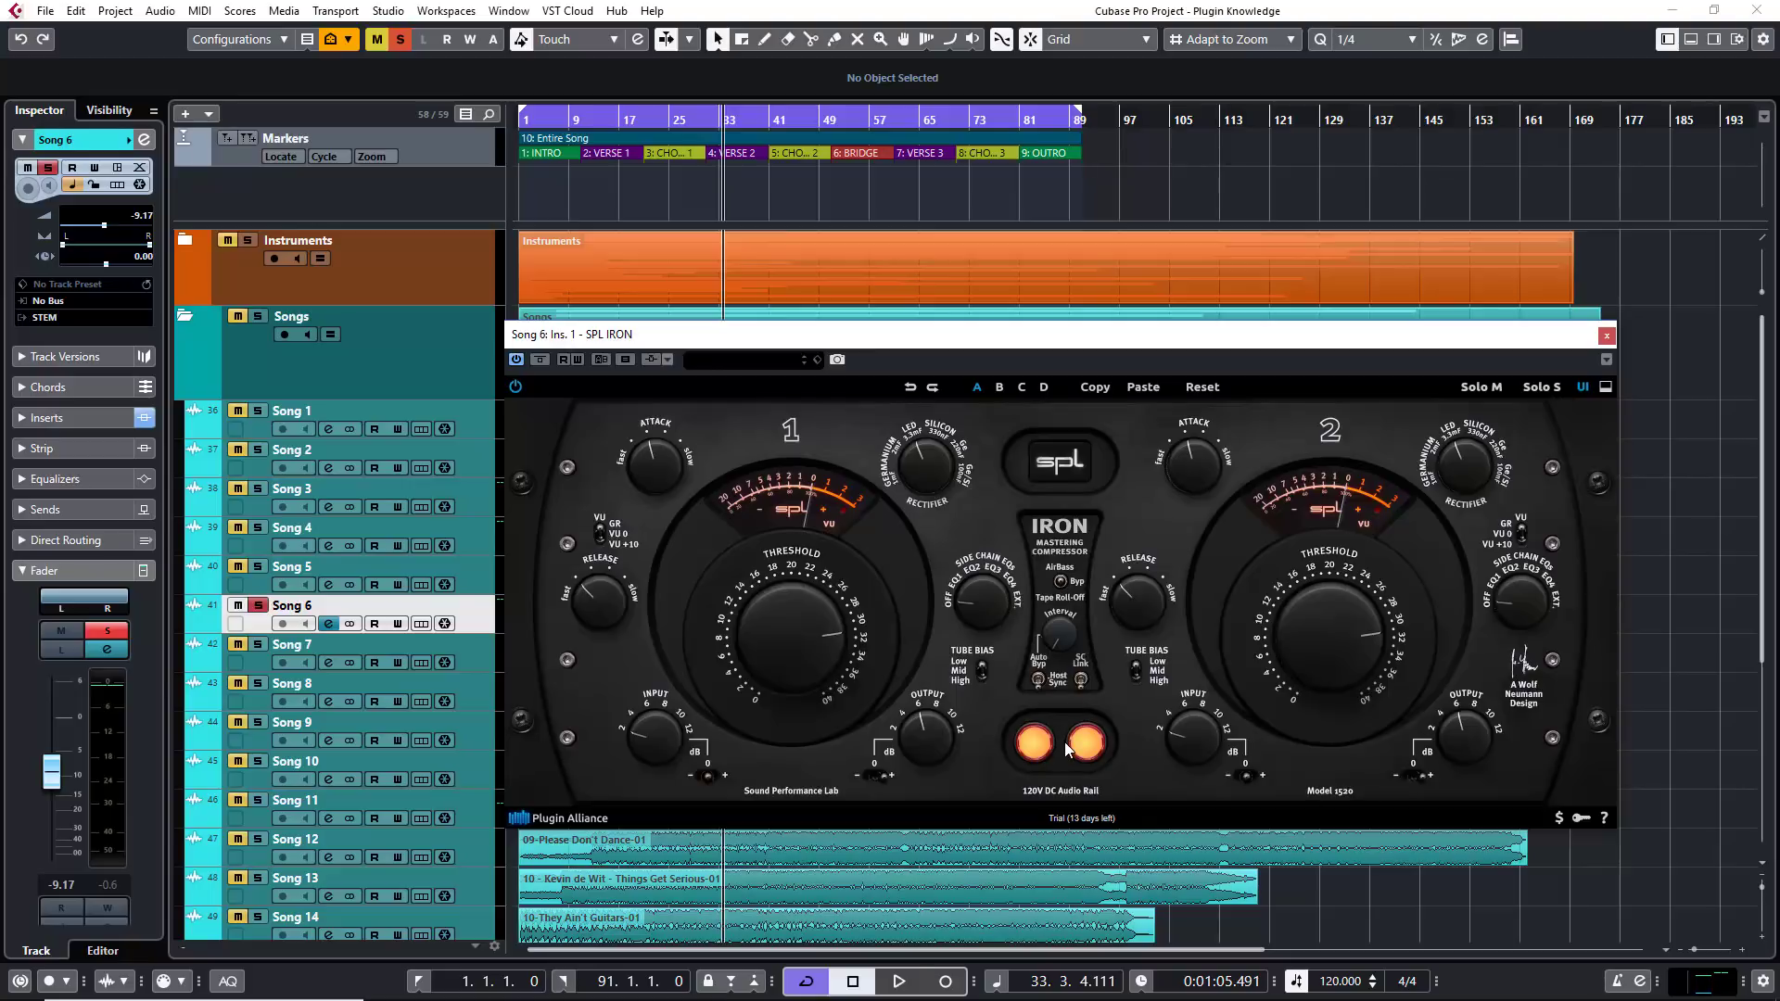
# Play the song from Verse 2, try the channel 1 tube bias switch and stop playback.
pyautogui.press('space')
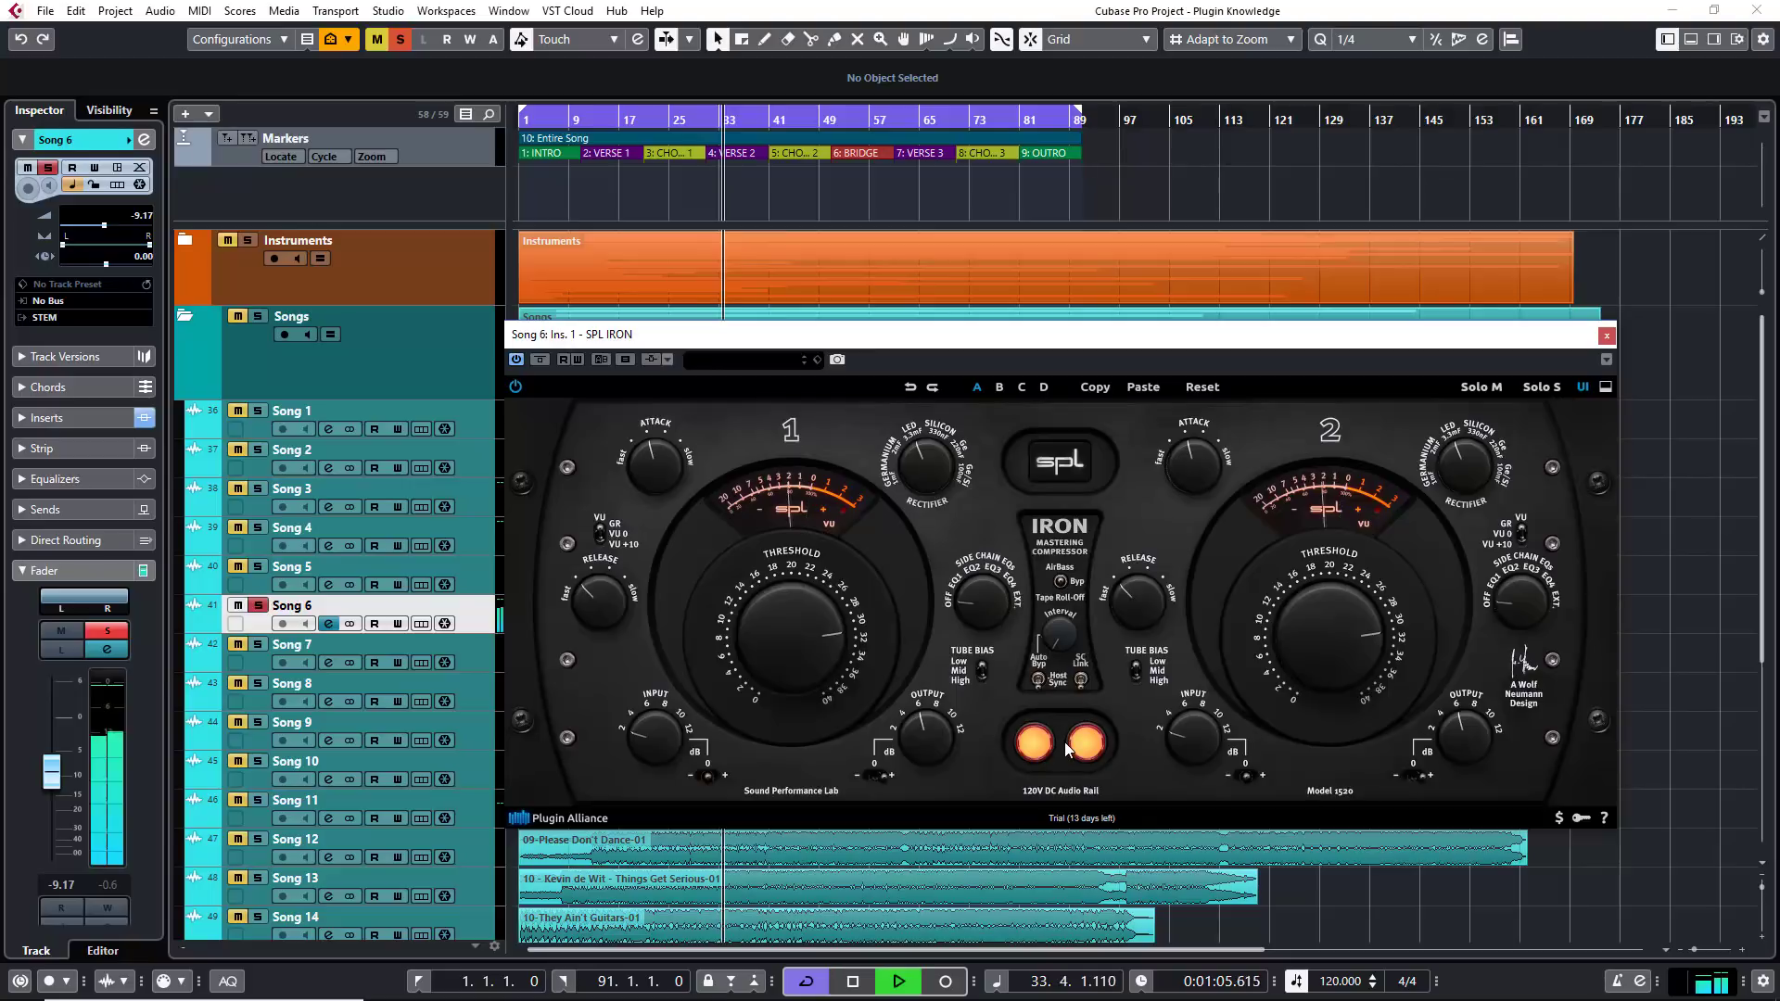
pyautogui.click(982, 683)
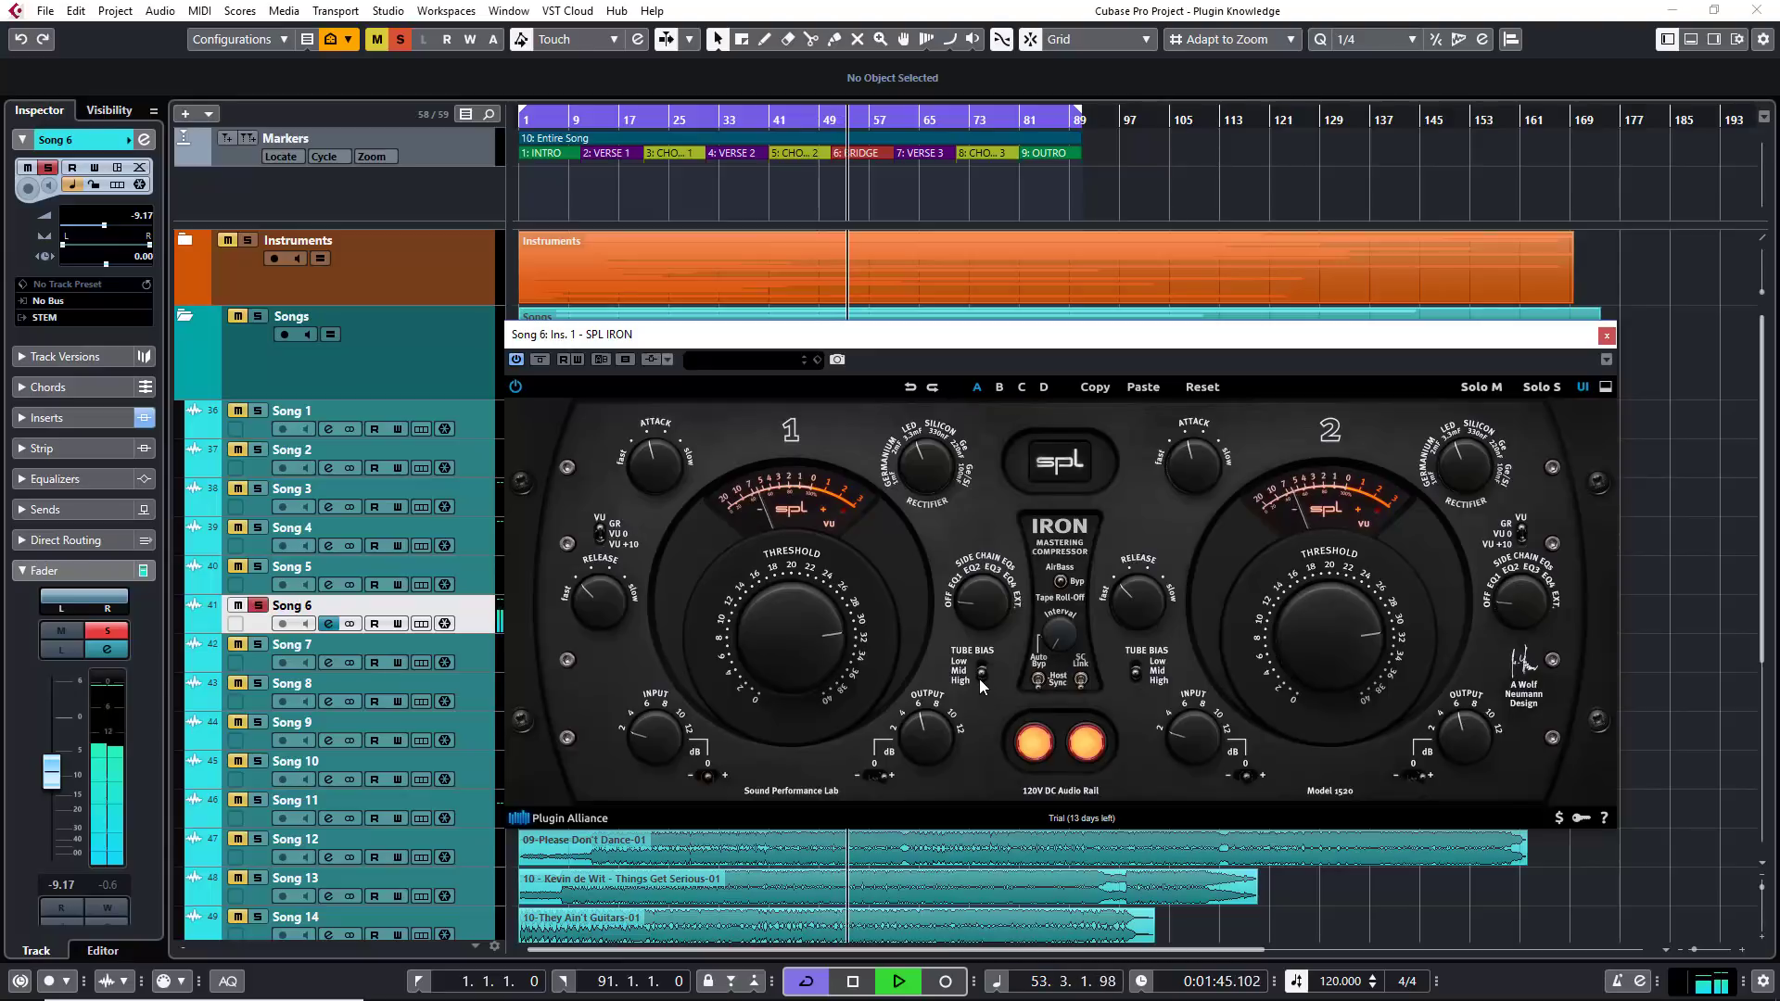
pyautogui.press('space')
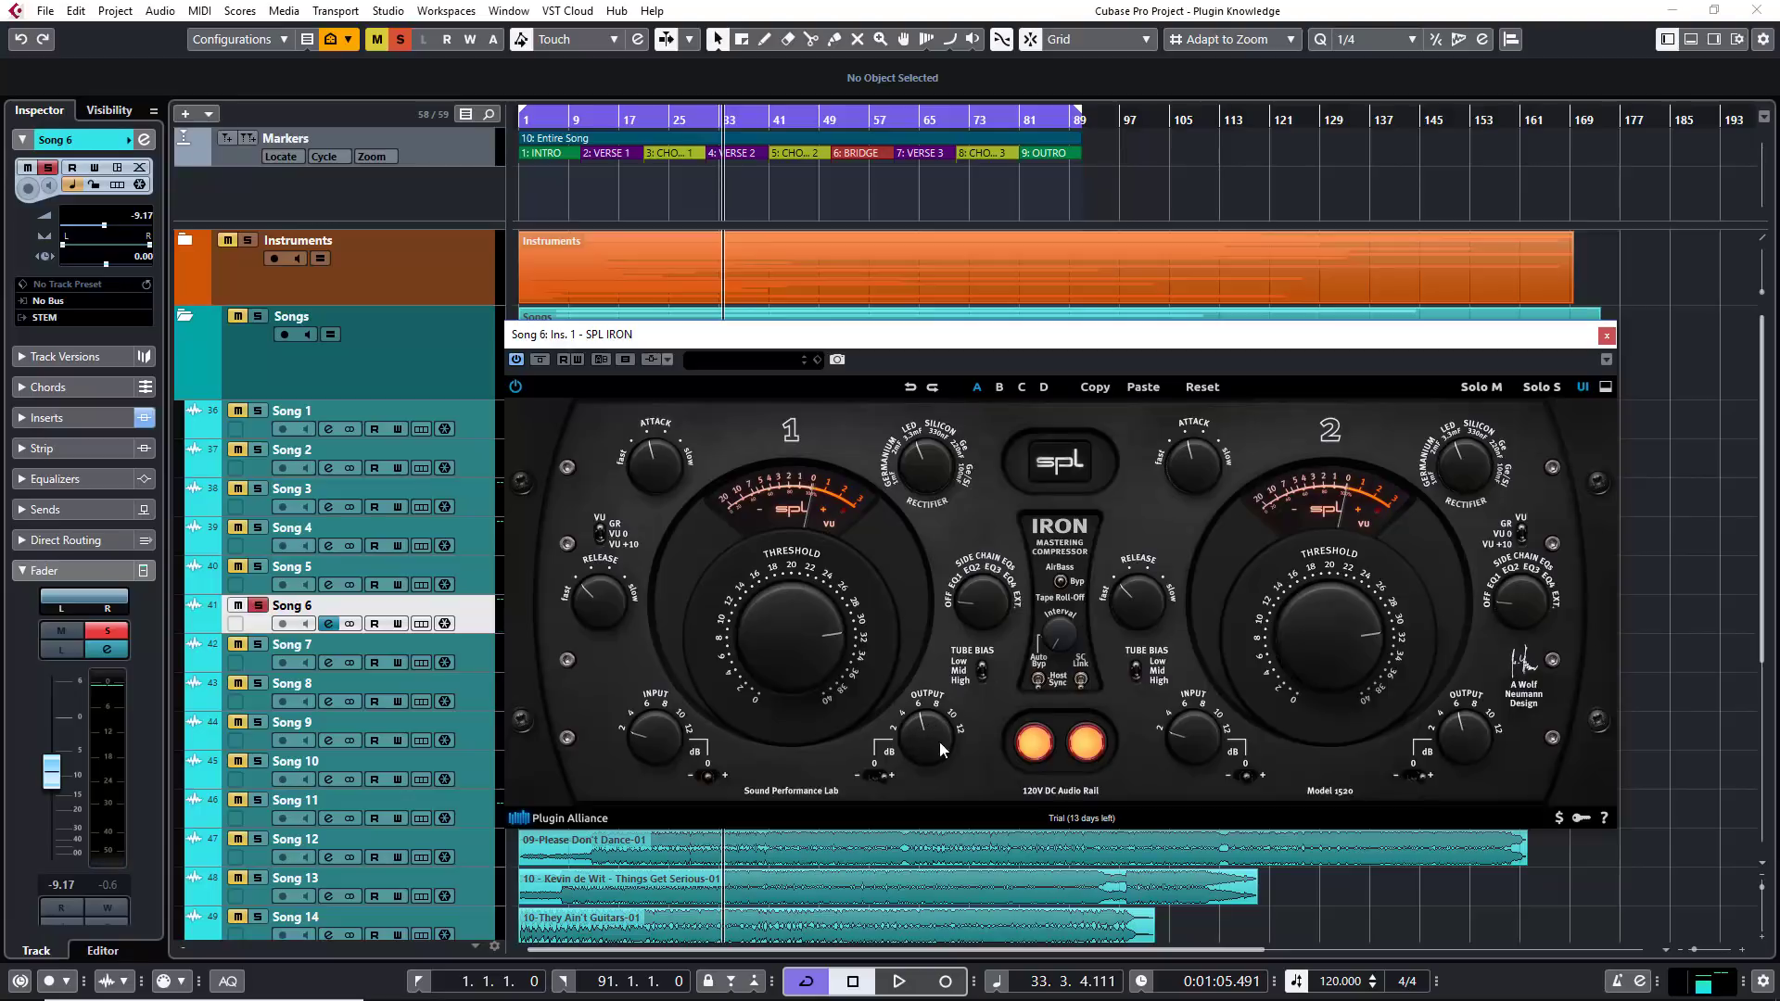
# Paste the compressor settings into slots B and C and return to slot A.
pyautogui.click(1001, 387)
pyautogui.click(1144, 388)
pyautogui.click(1144, 388)
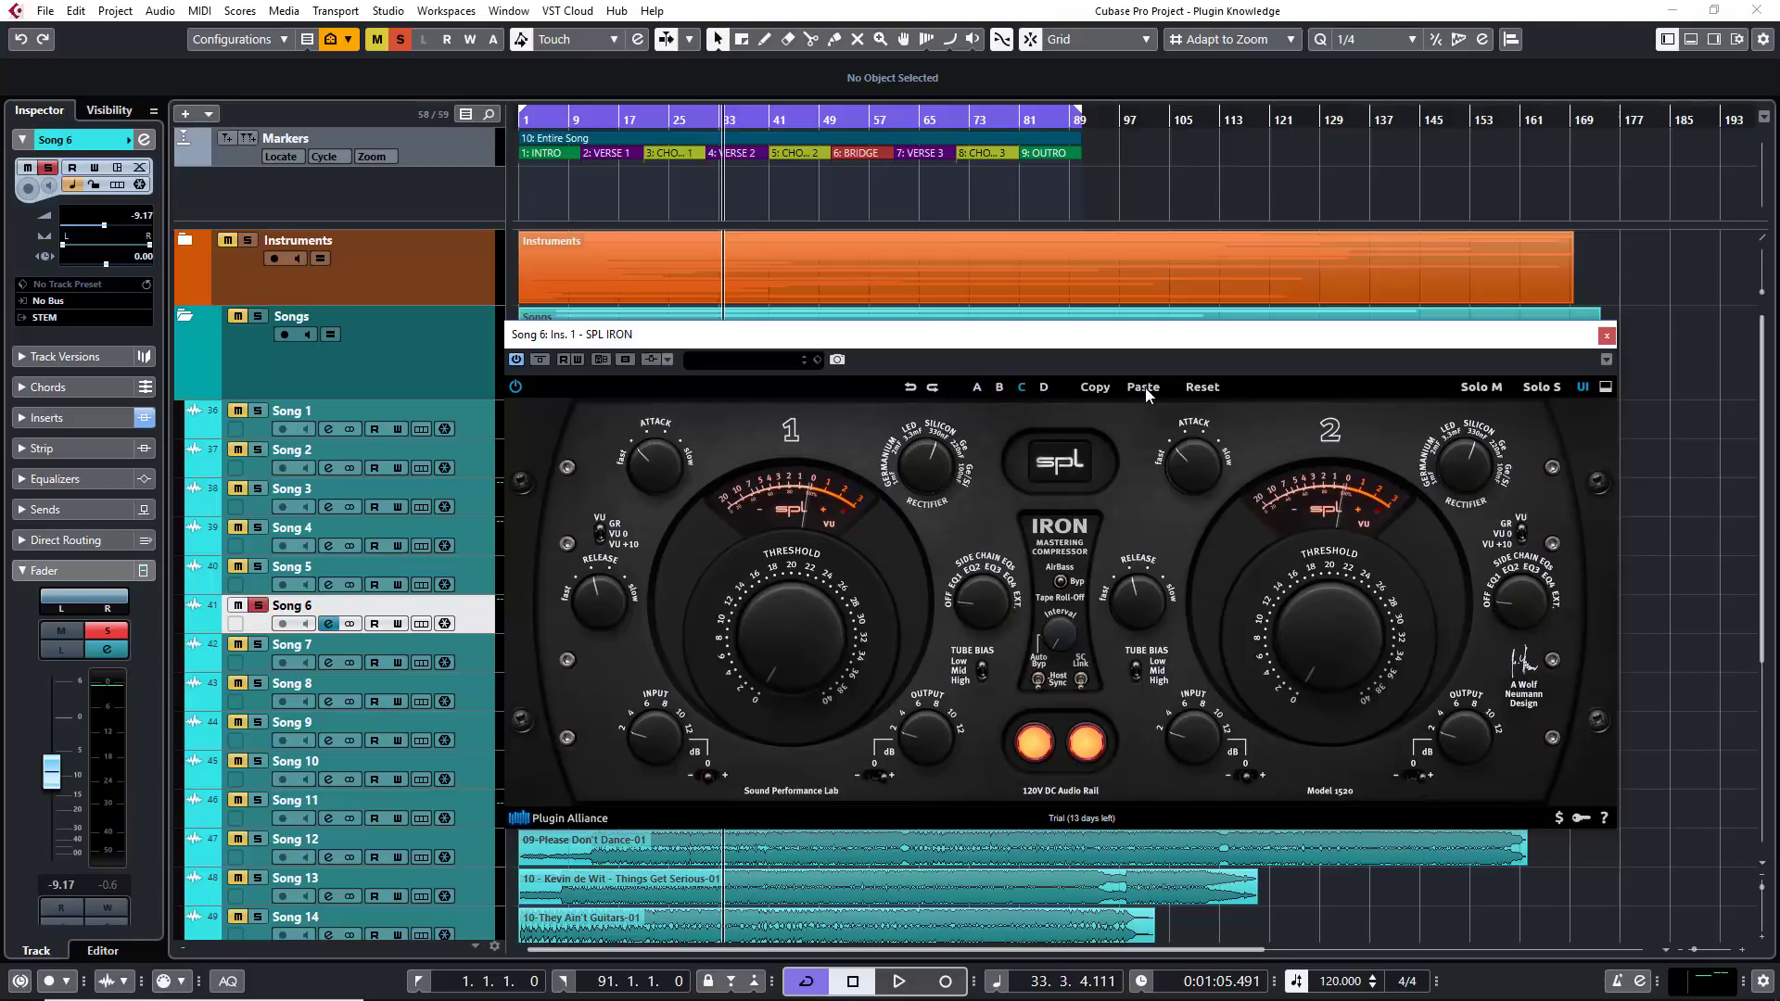
pyautogui.click(975, 389)
# Play from Verse 2, compare both channel switch states on slot A, and switch to slot B.
pyautogui.press('space')
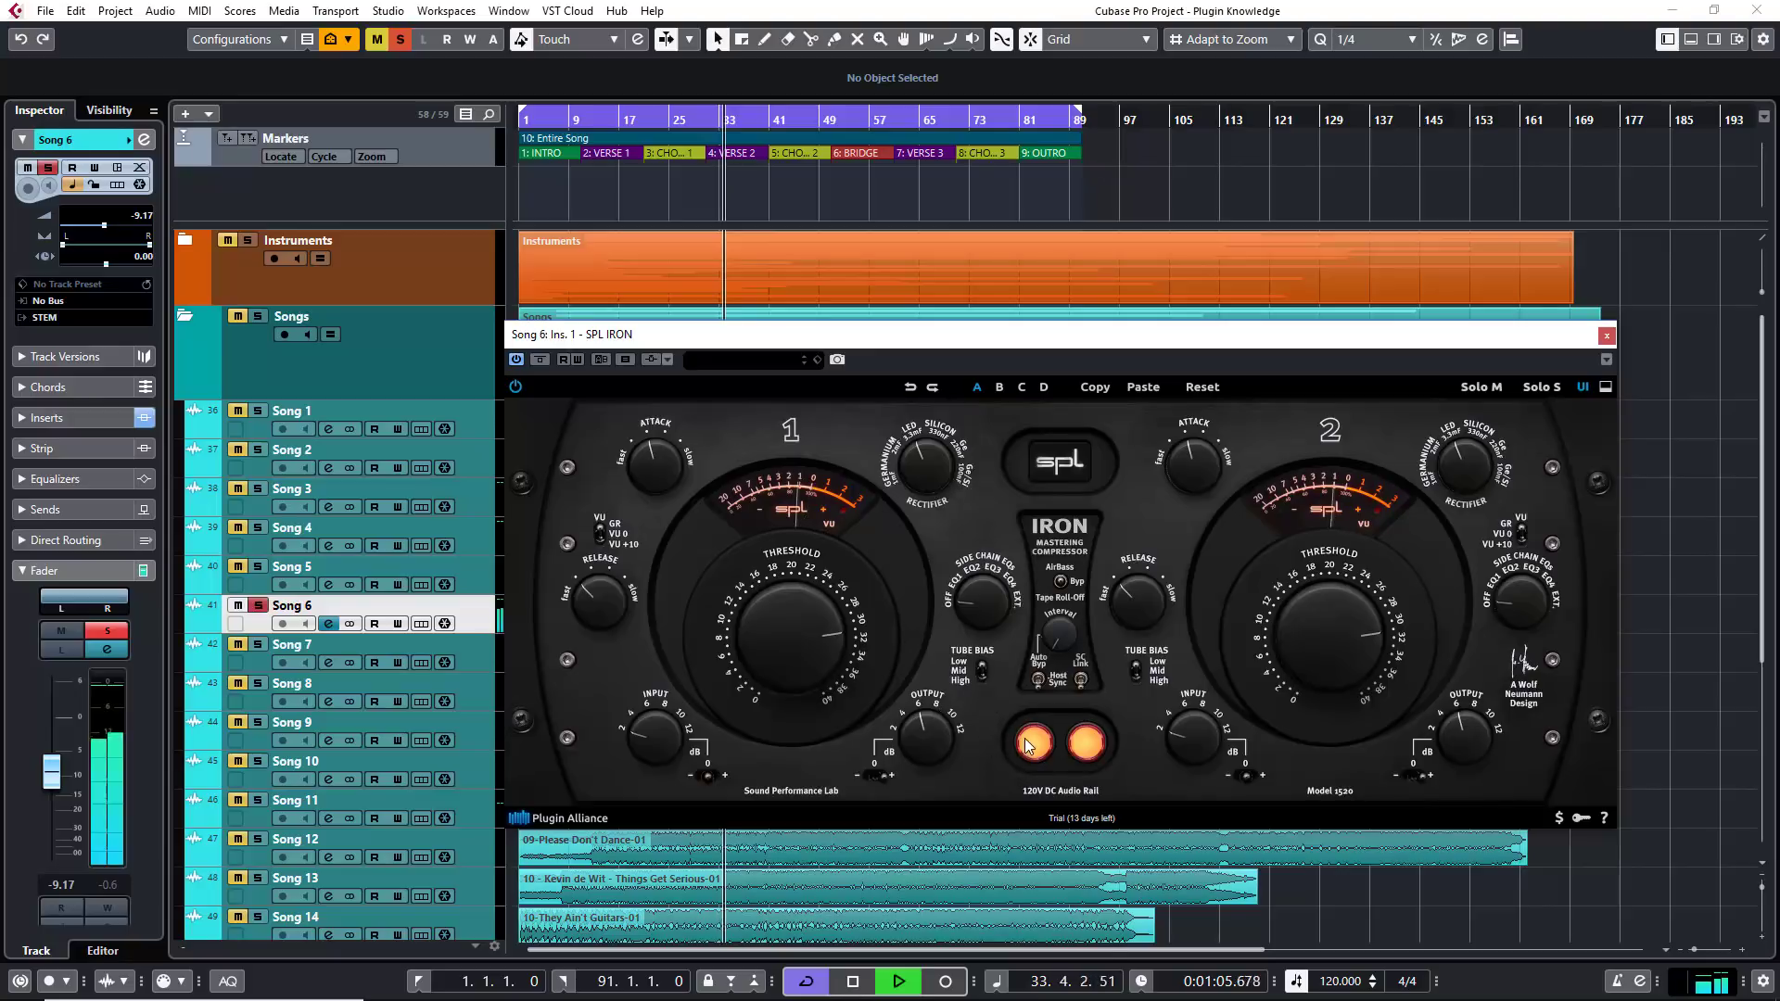
pyautogui.click(1035, 744)
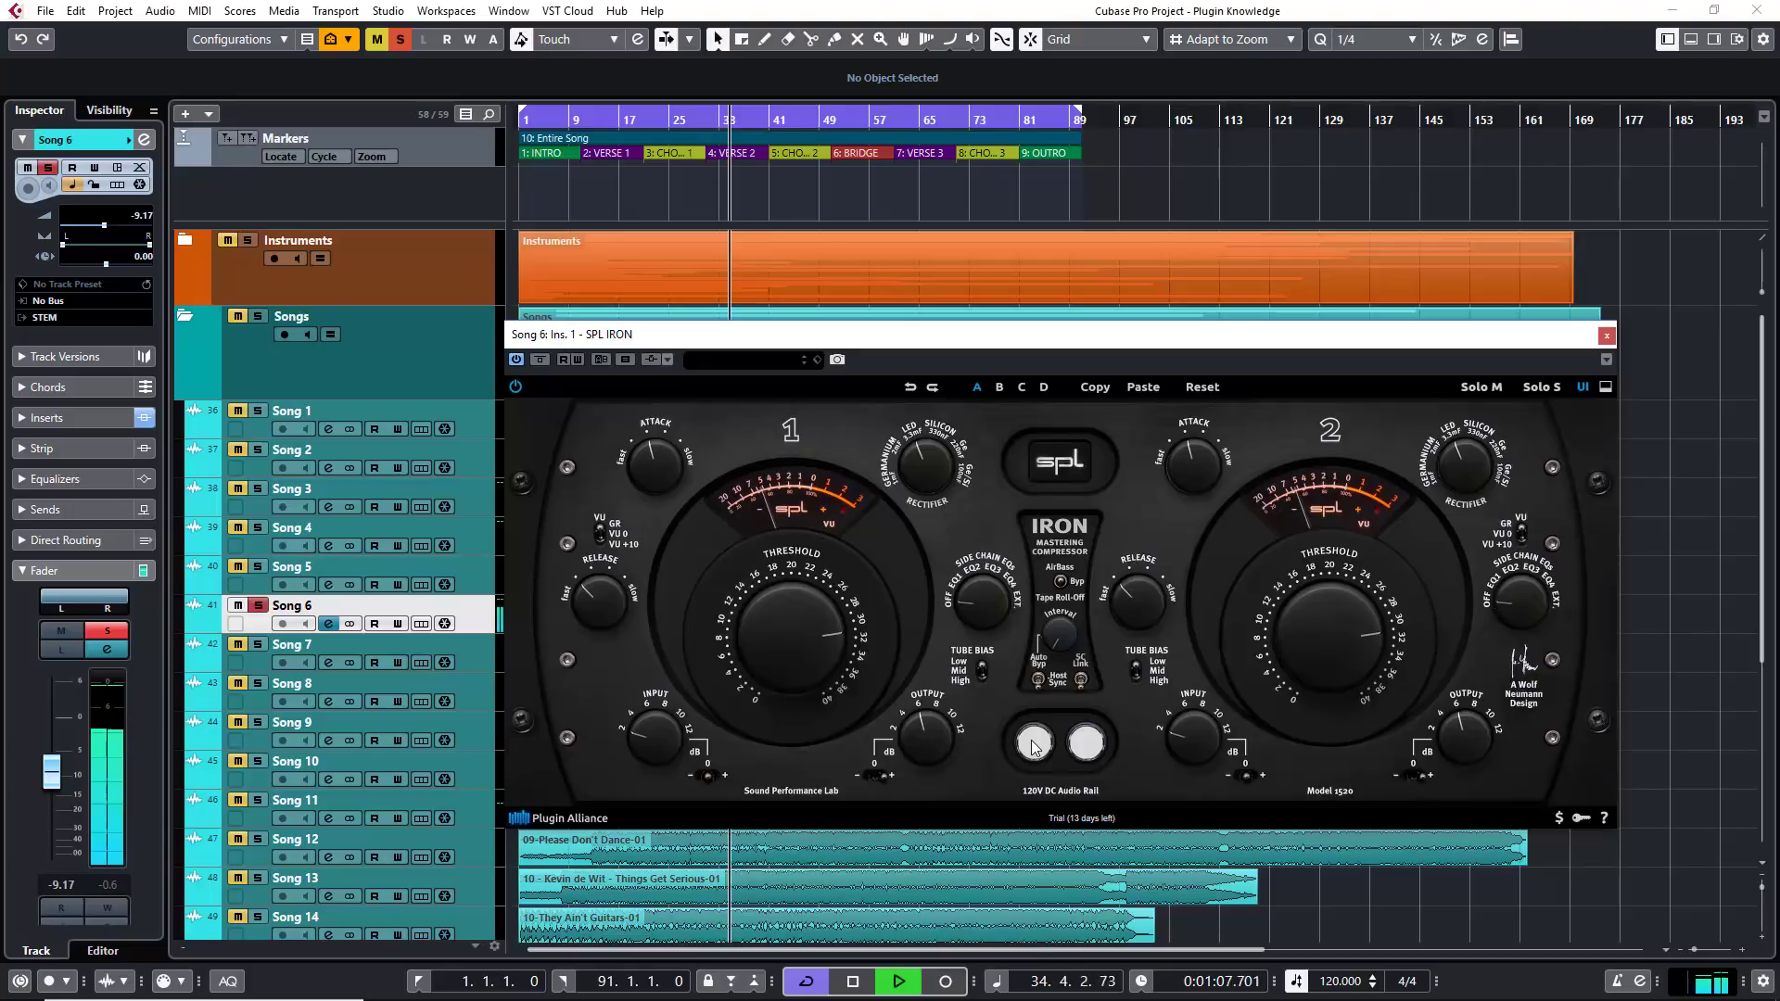
pyautogui.click(1034, 744)
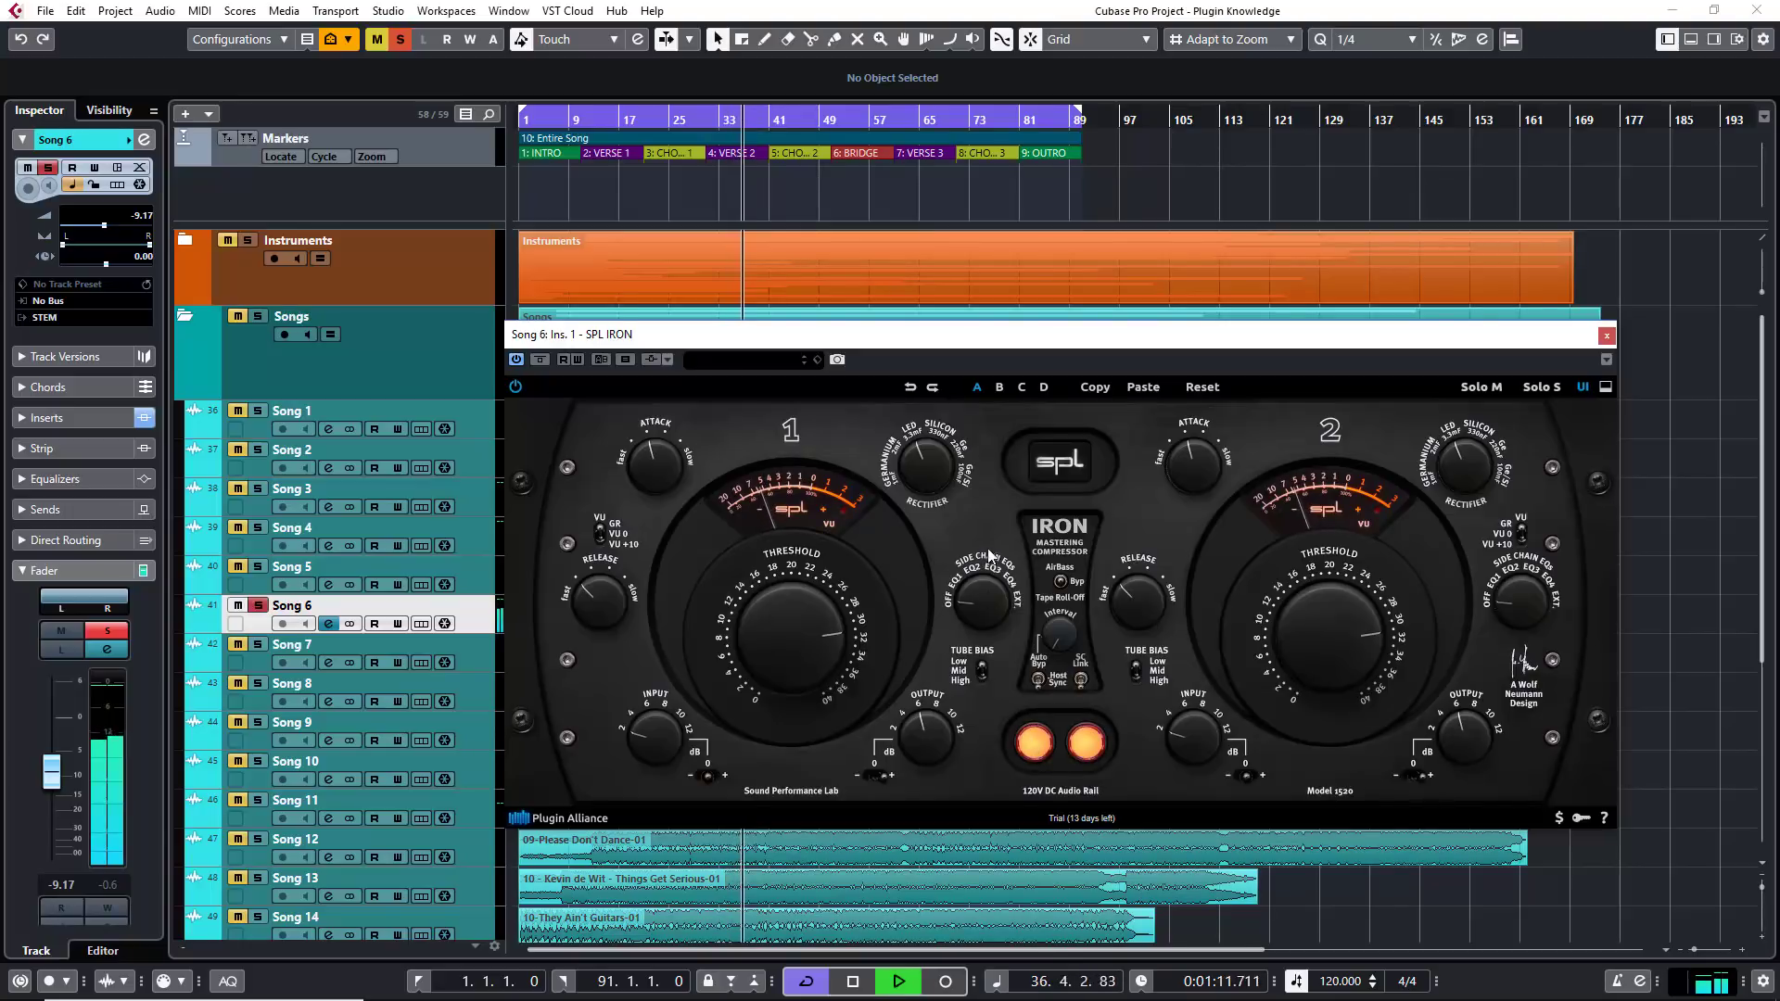
pyautogui.click(999, 387)
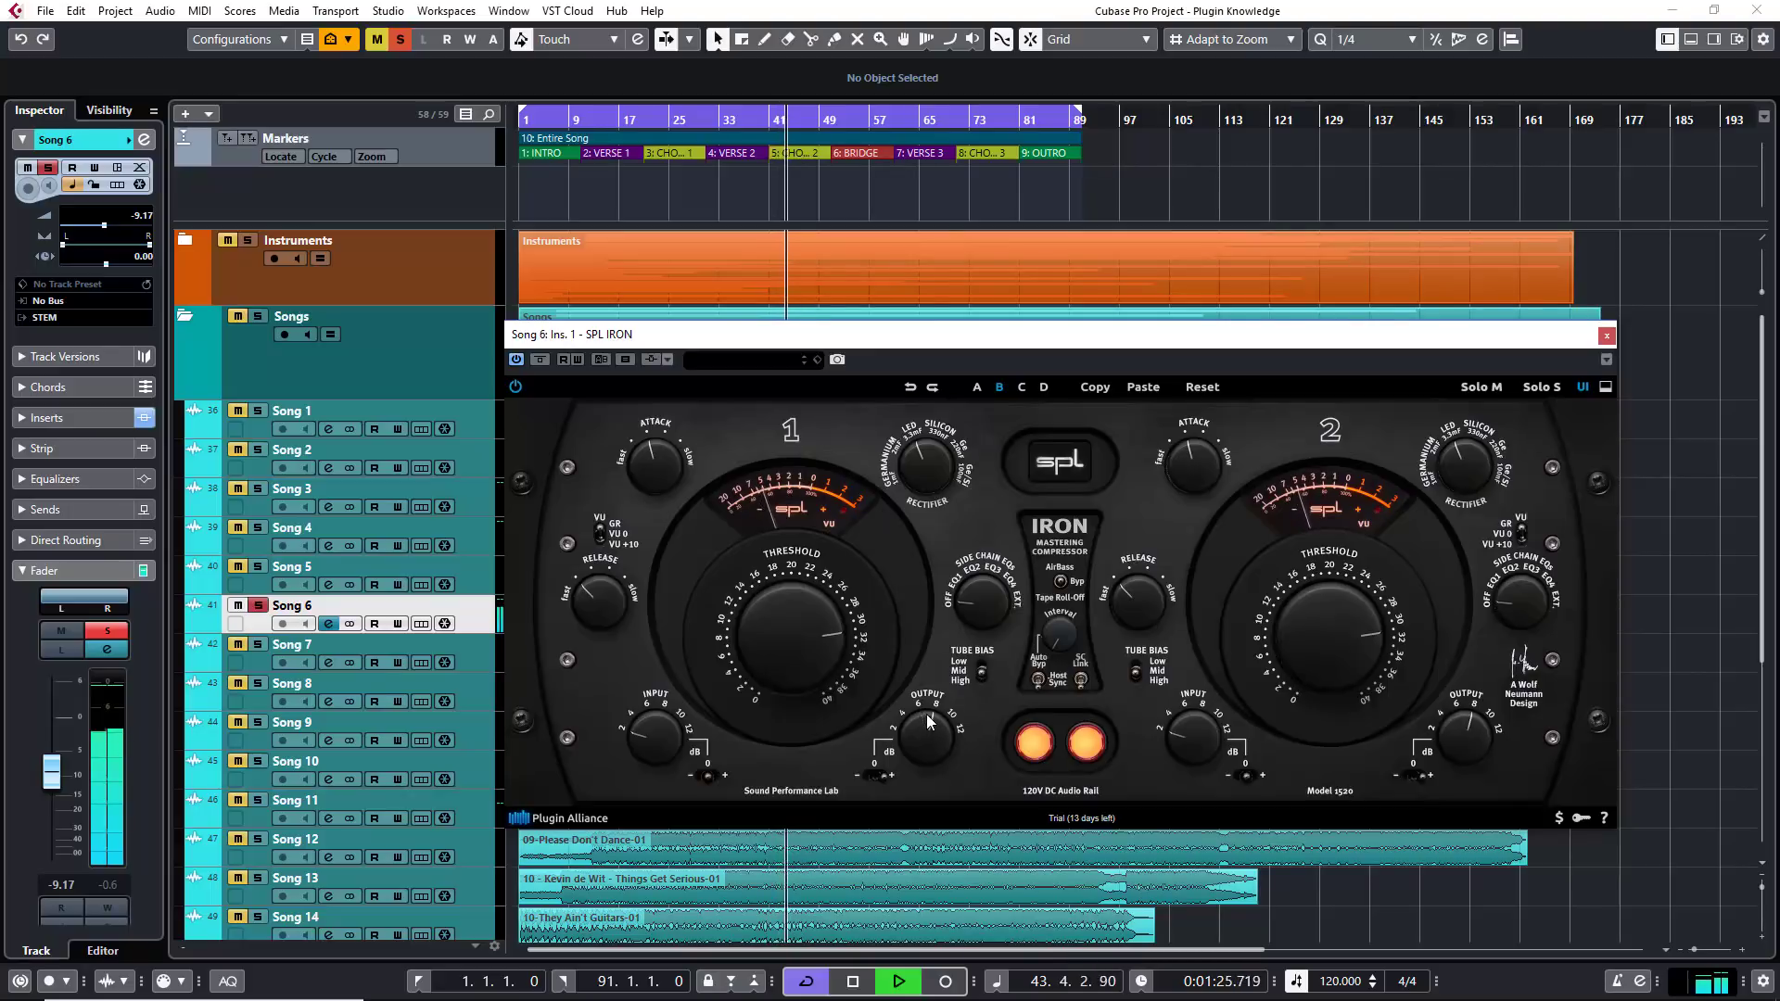
# Compare both channel switch states on slot B, switch to slot C to adjust the channel 1 output, and stop playback.
pyautogui.click(1025, 751)
pyautogui.click(1027, 754)
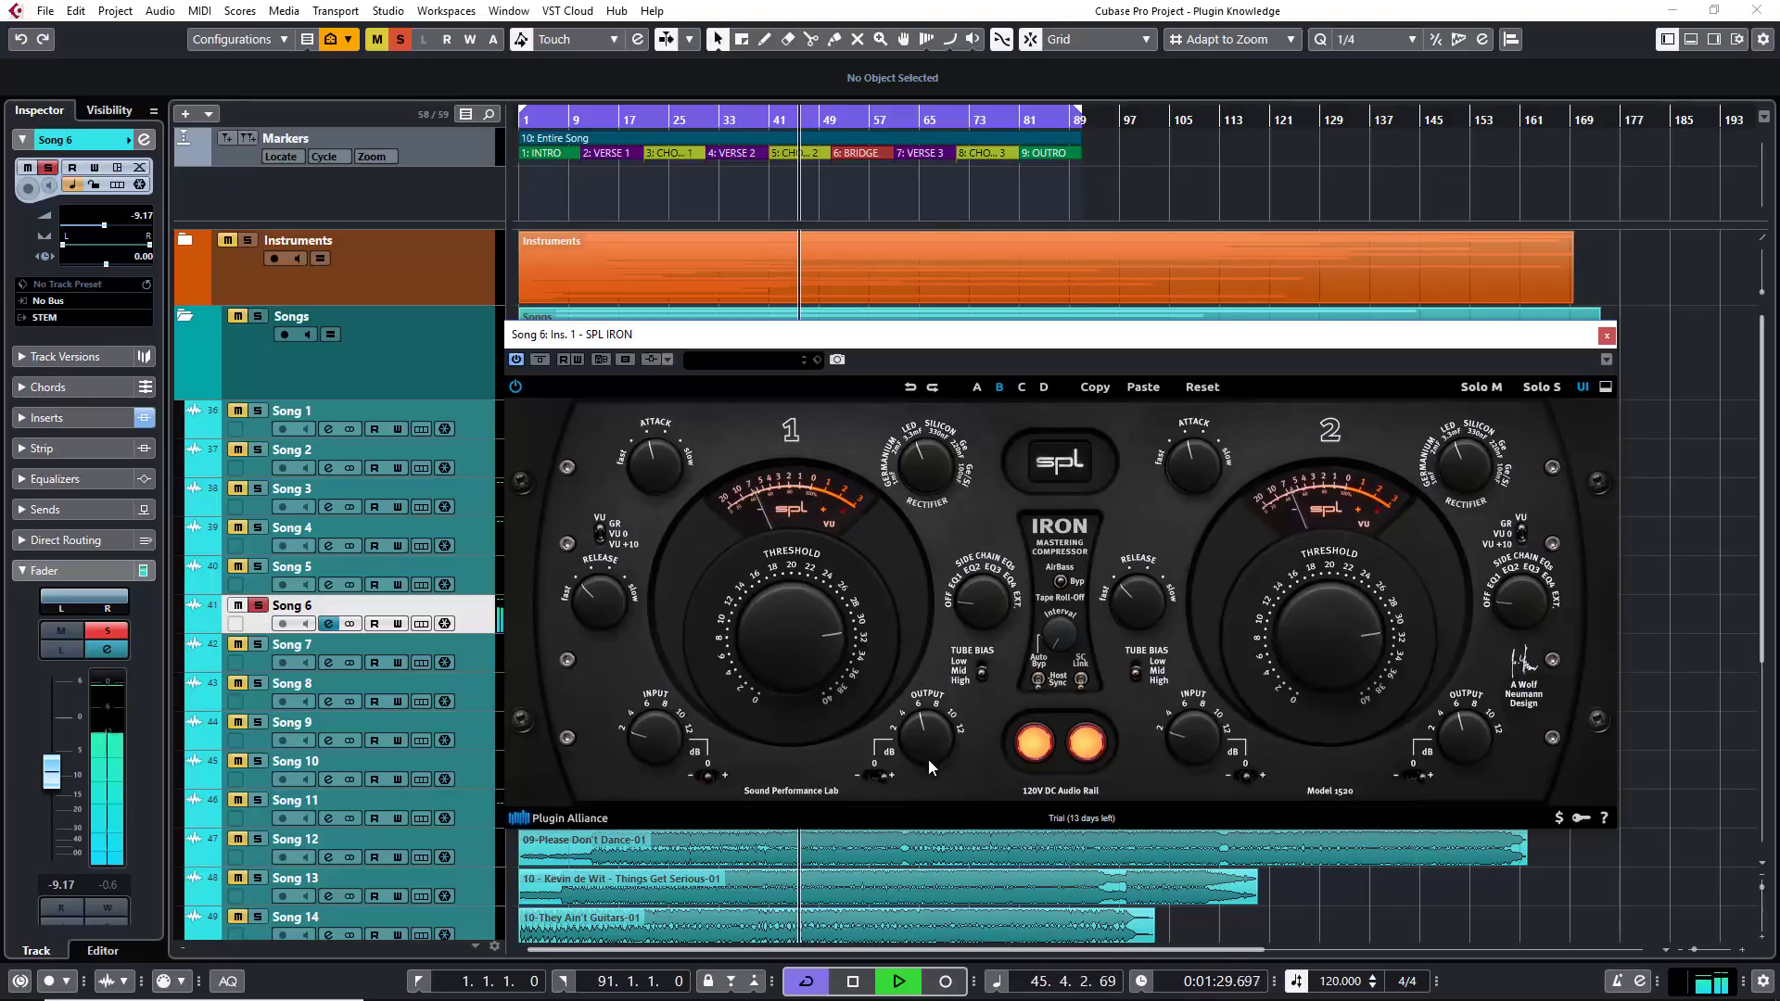
pyautogui.click(1021, 388)
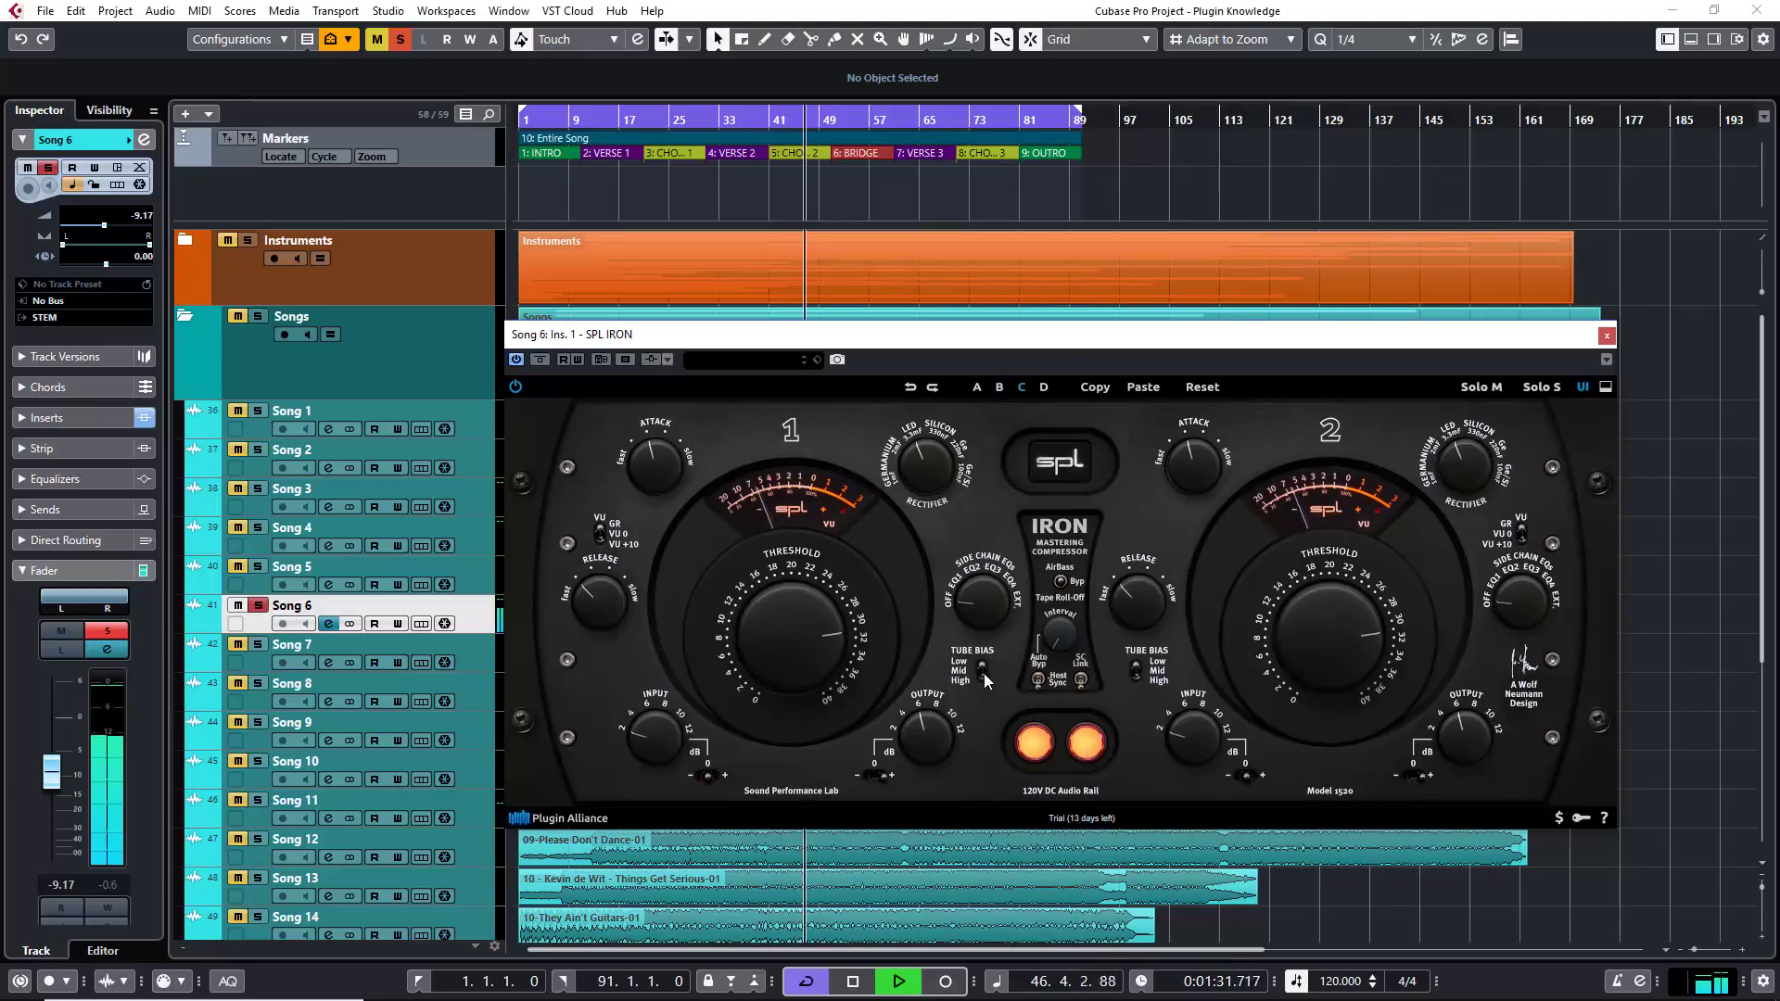
pyautogui.moveTo(921, 735); pyautogui.dragTo(916, 703)
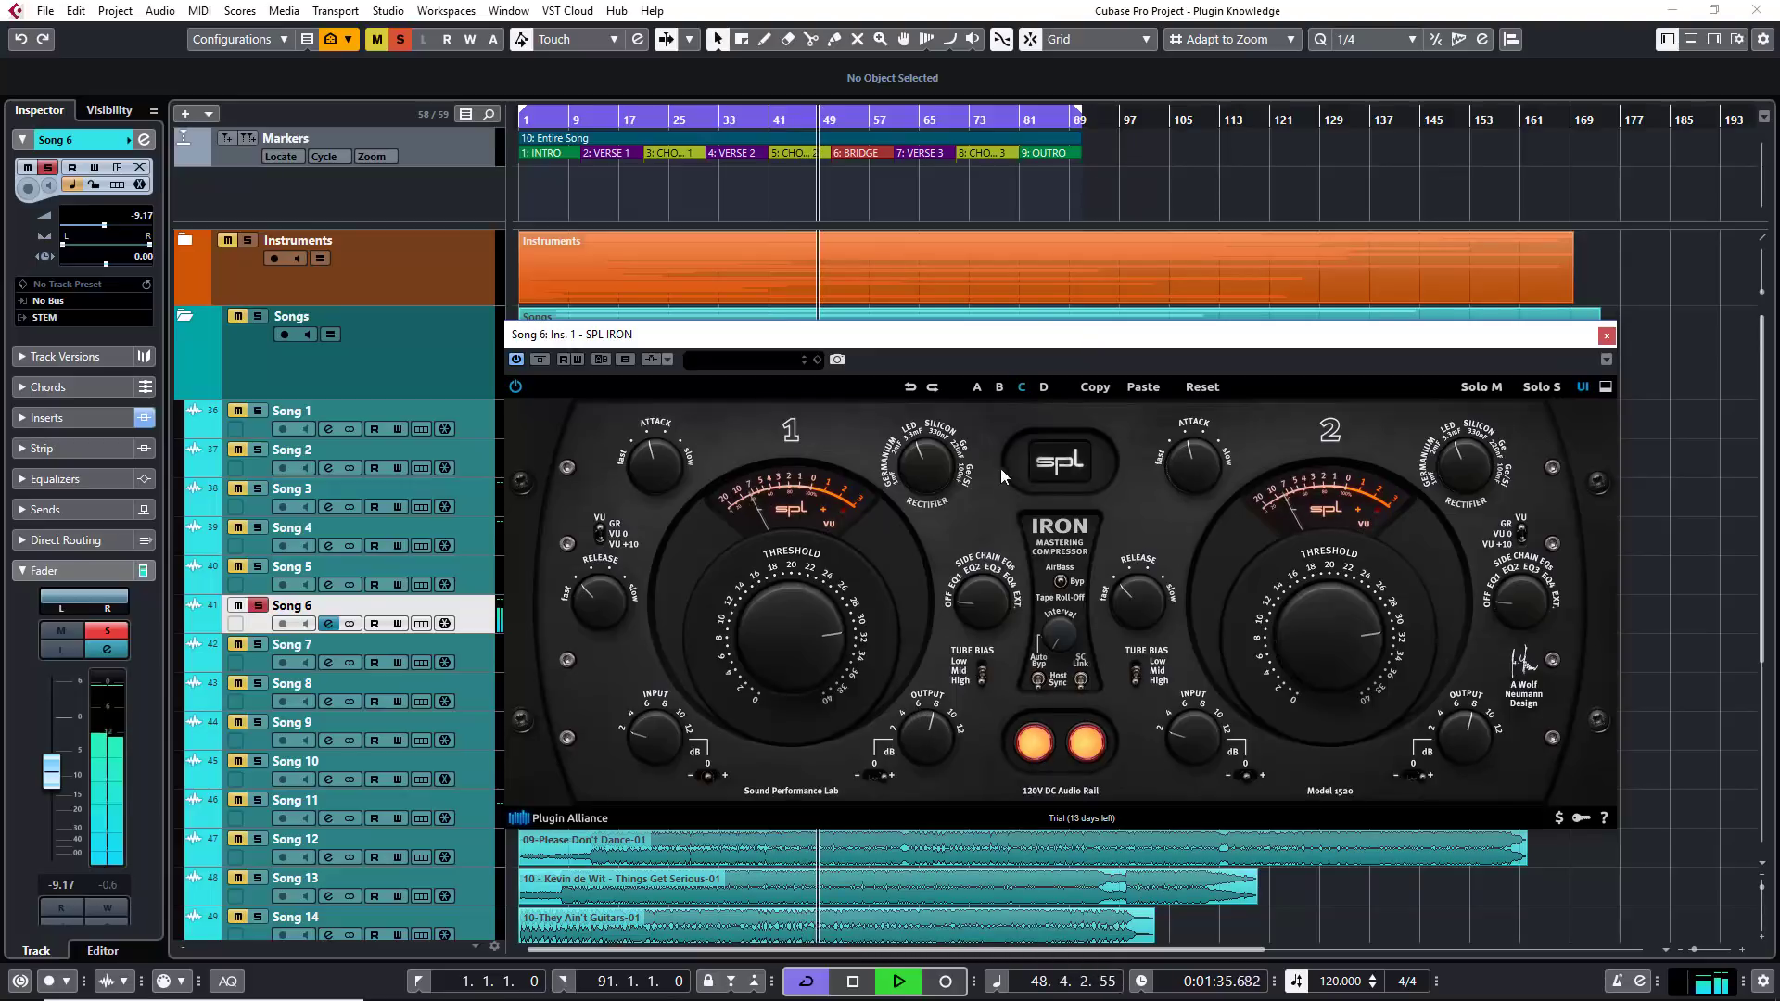
pyautogui.press('space')
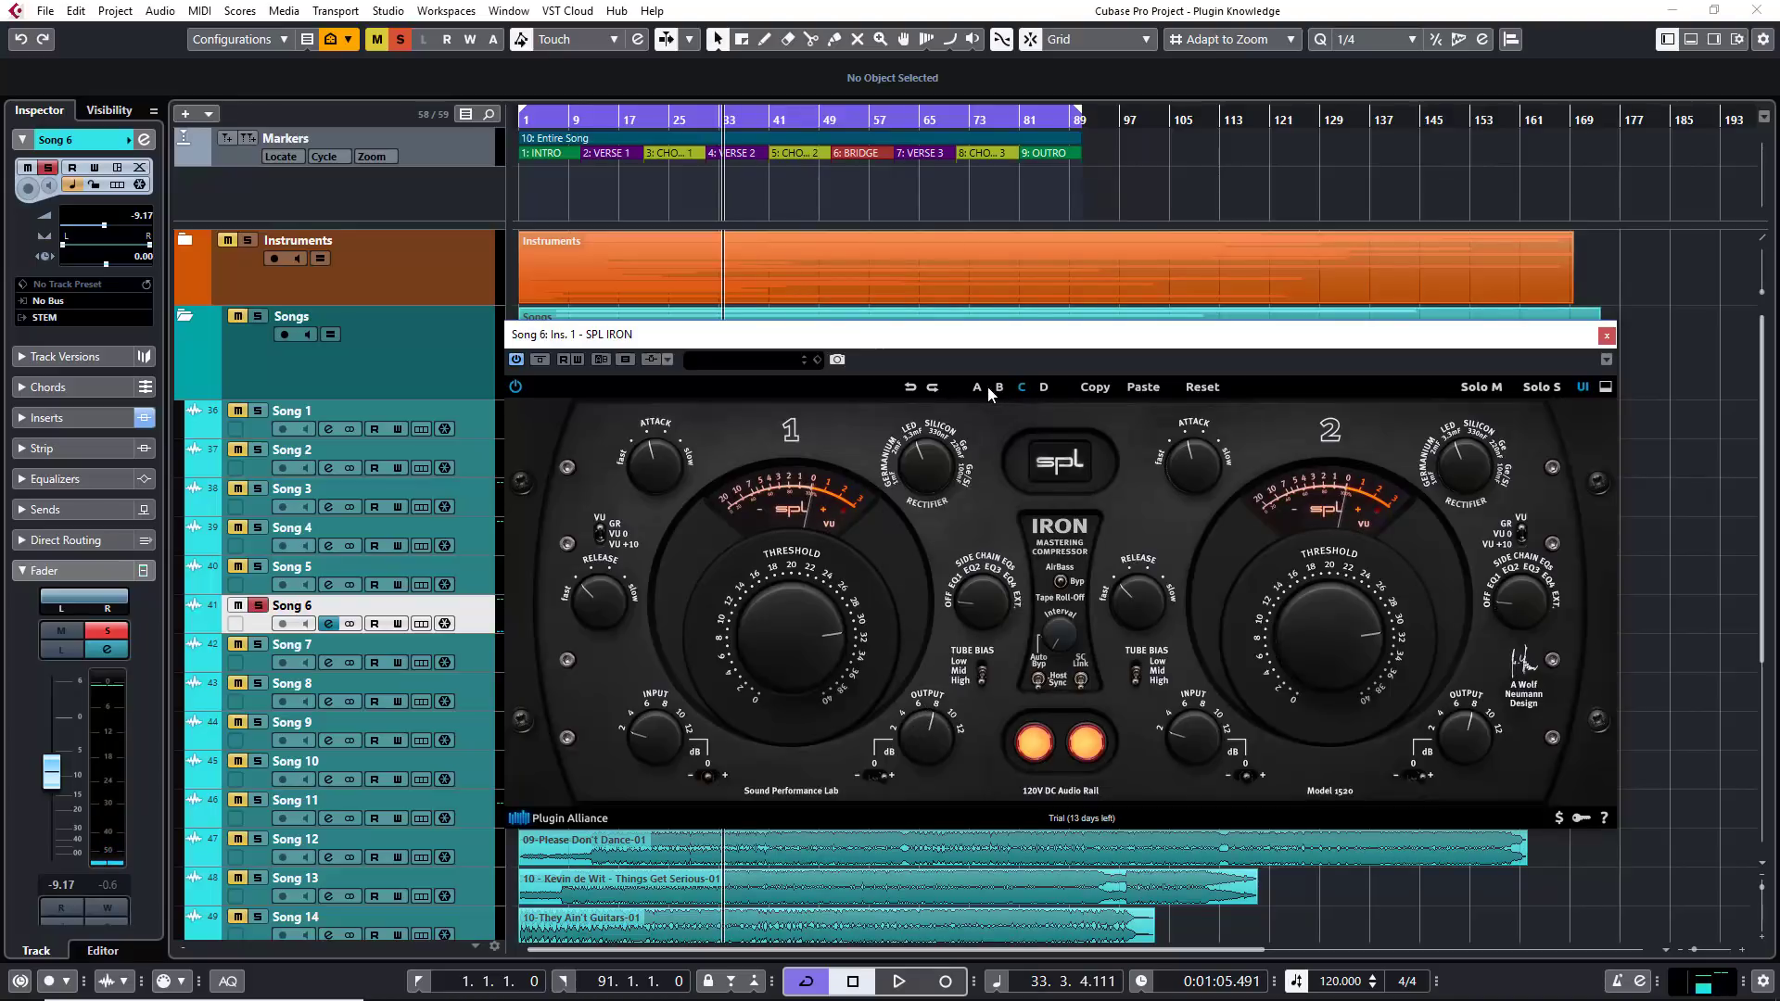
# Play from Verse 2, cycle repeatedly through slots A, B and C to compare them, return to slot A and stop playback.
pyautogui.press('space')
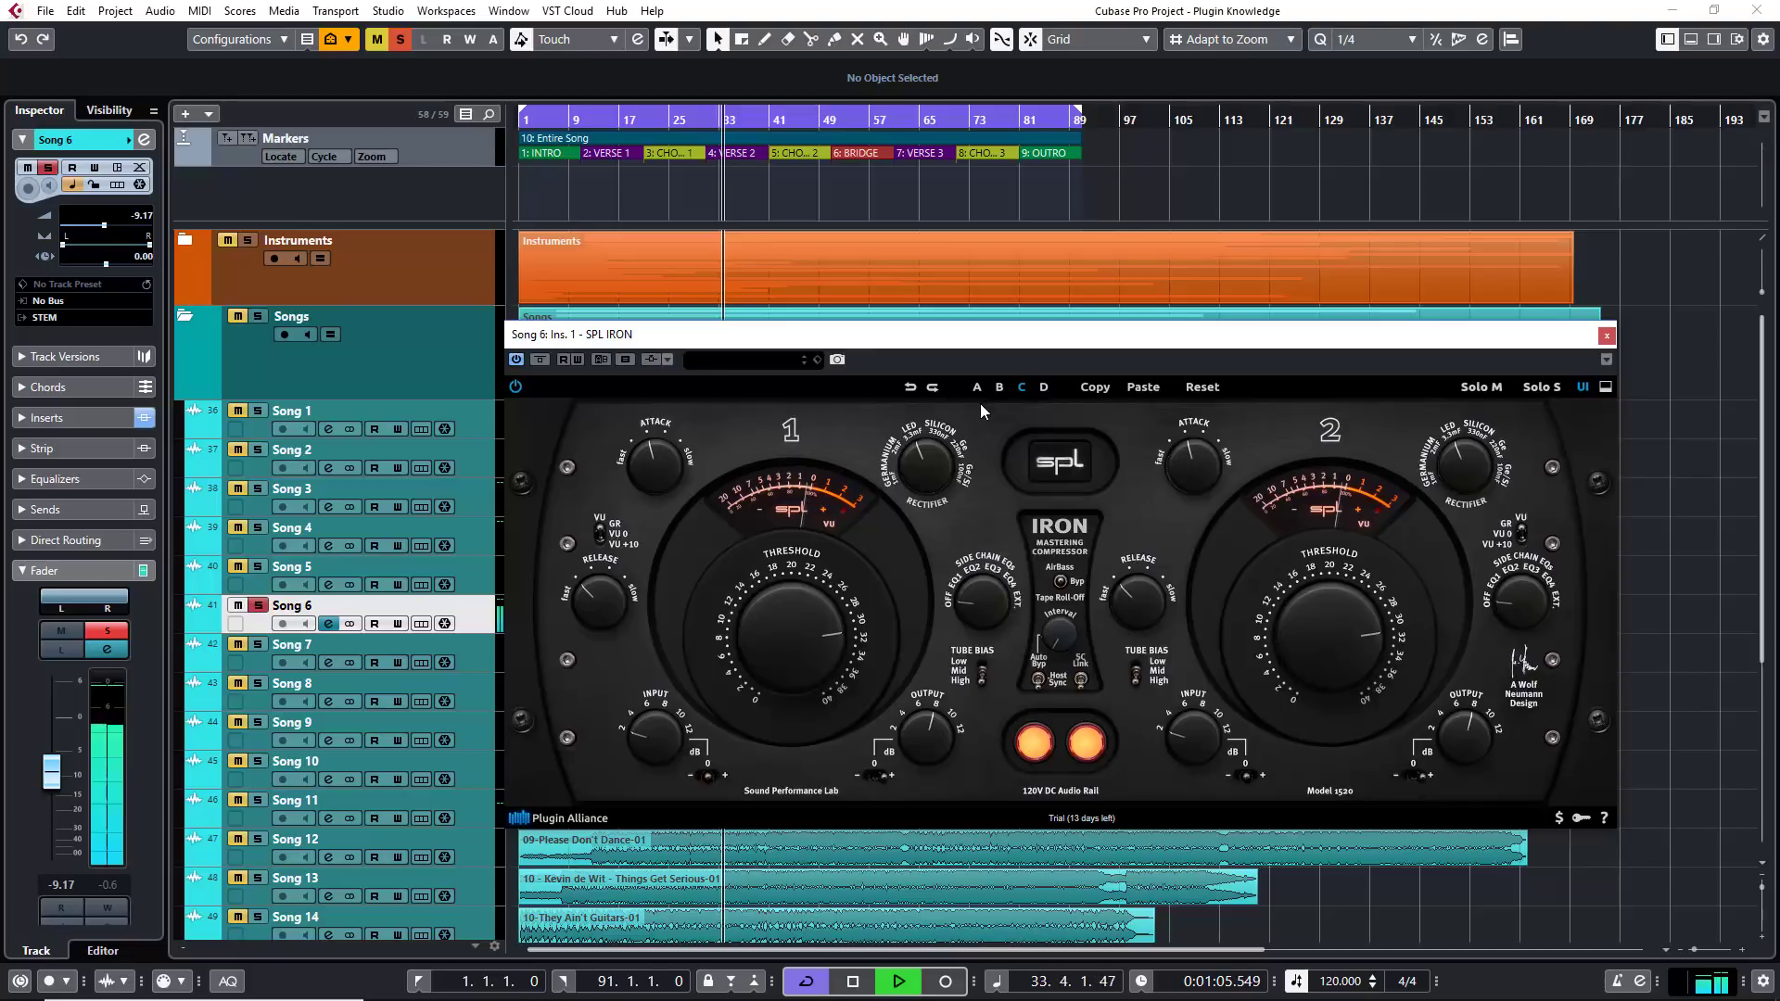
pyautogui.click(977, 388)
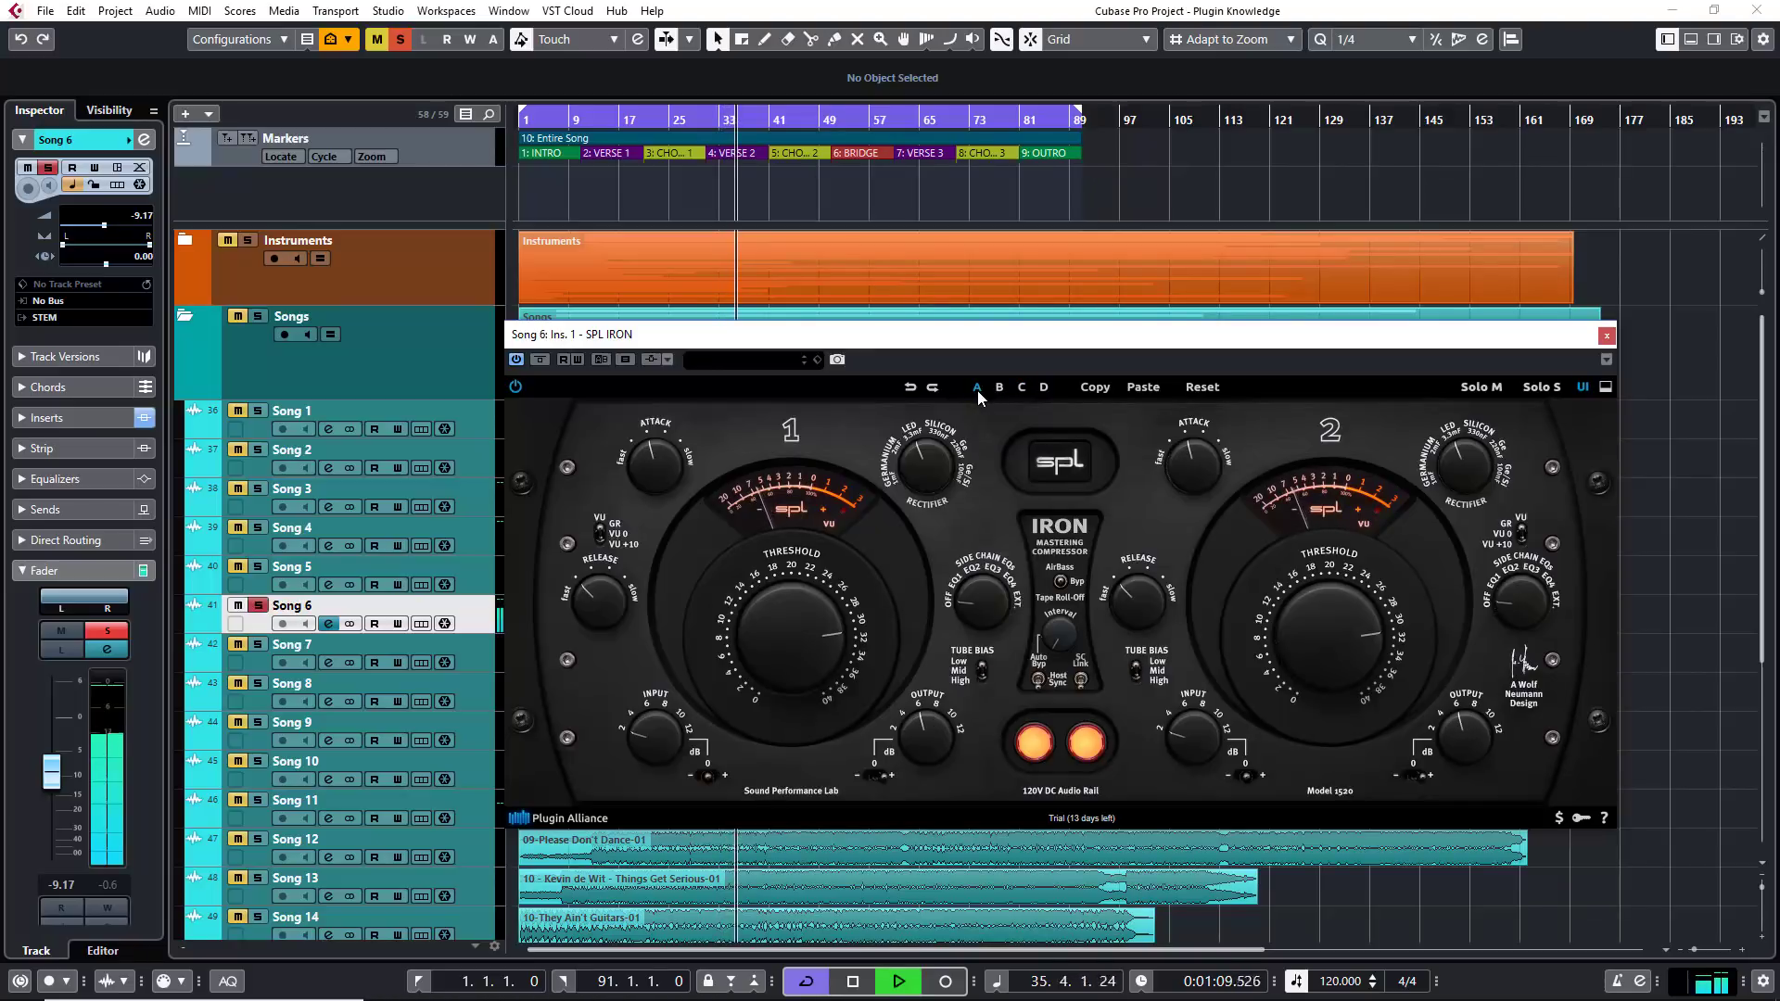
pyautogui.click(999, 390)
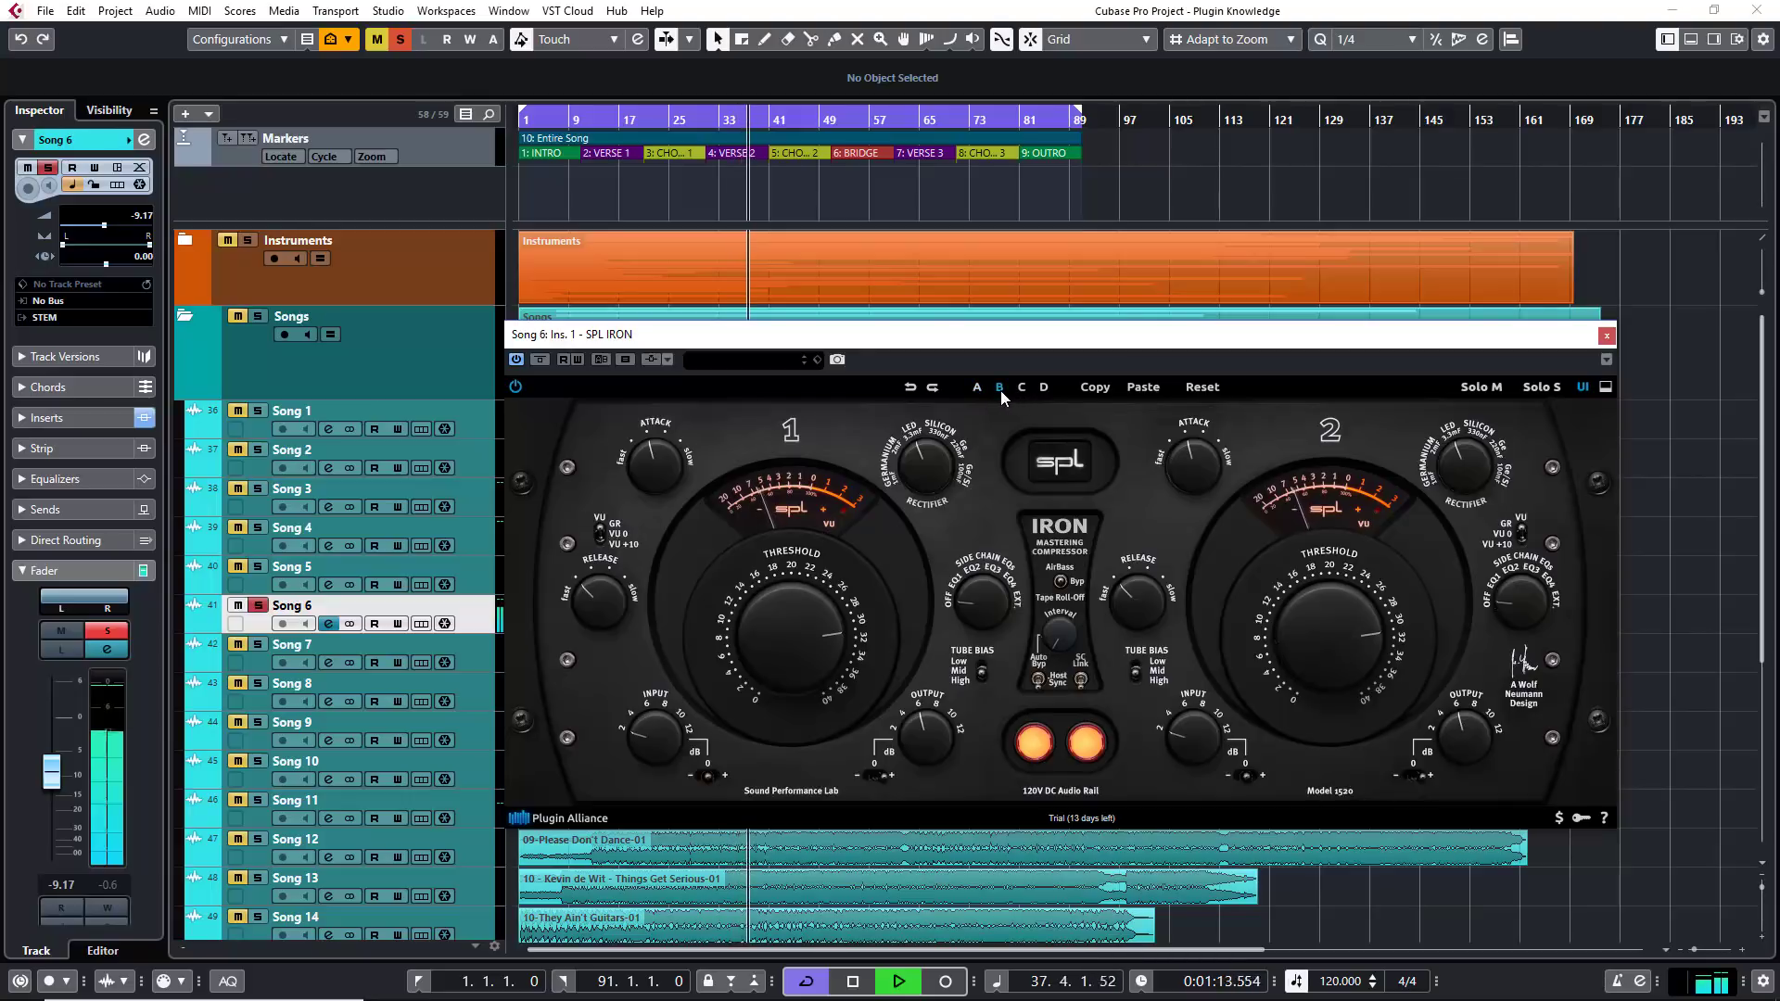
pyautogui.click(1023, 388)
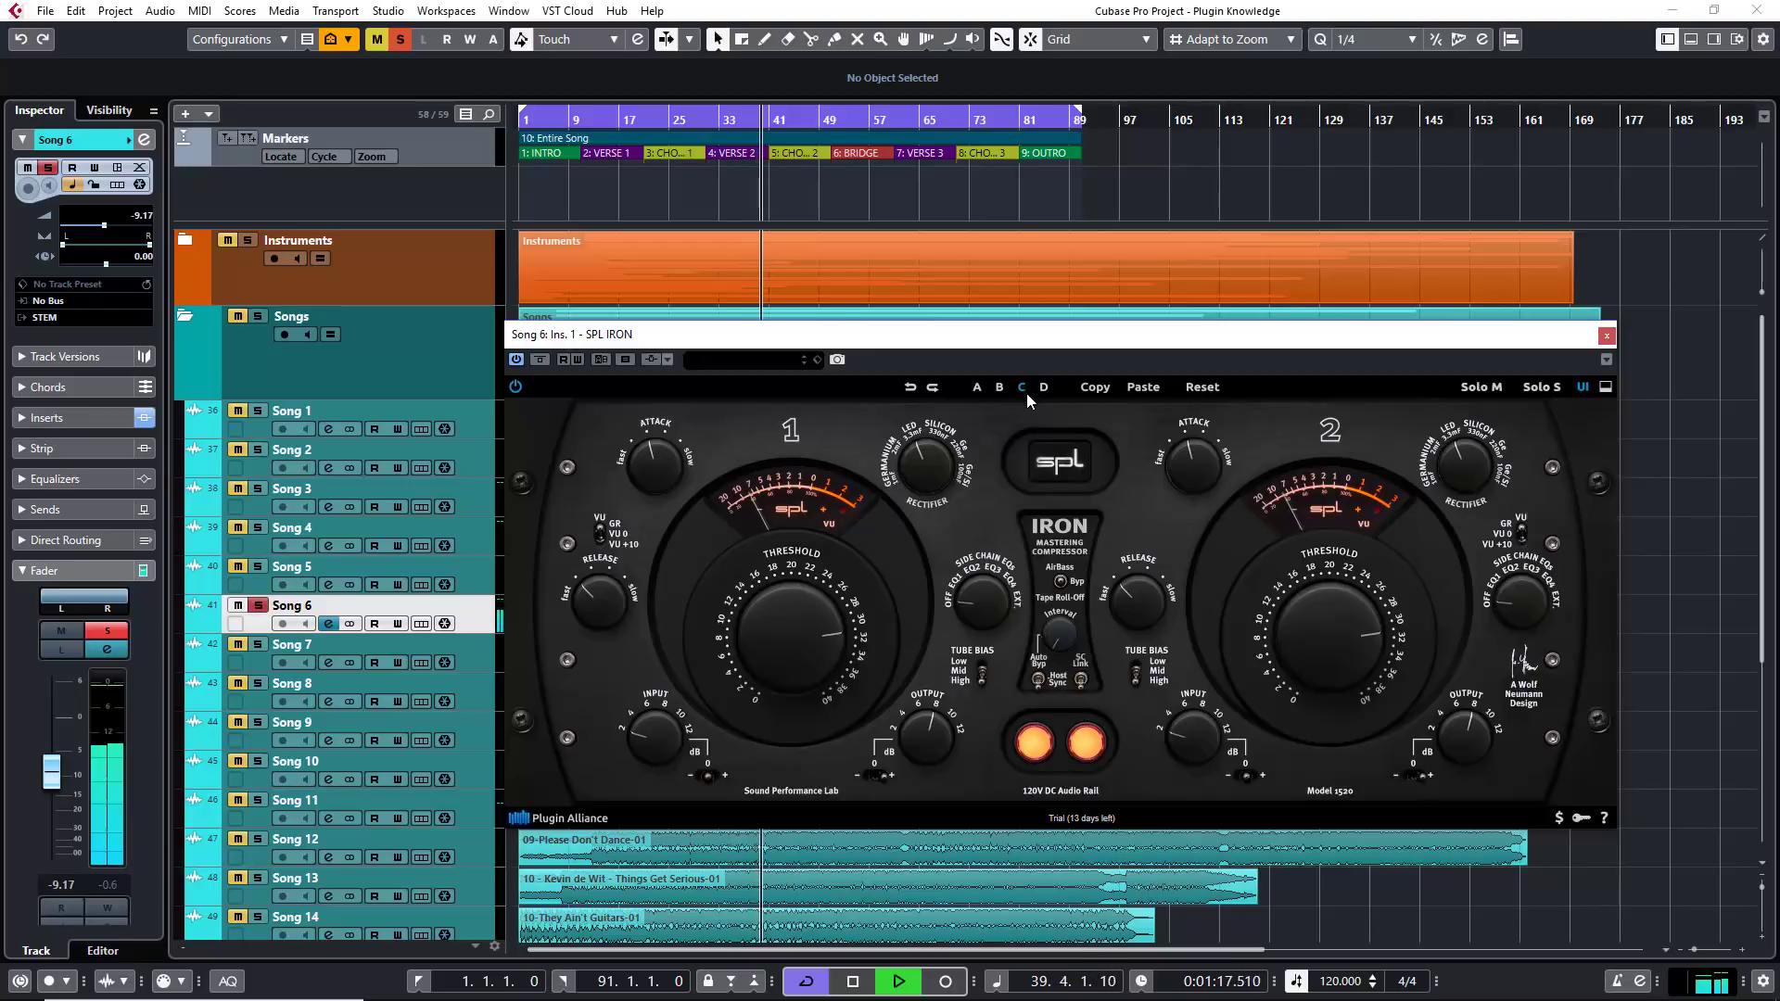
pyautogui.click(977, 388)
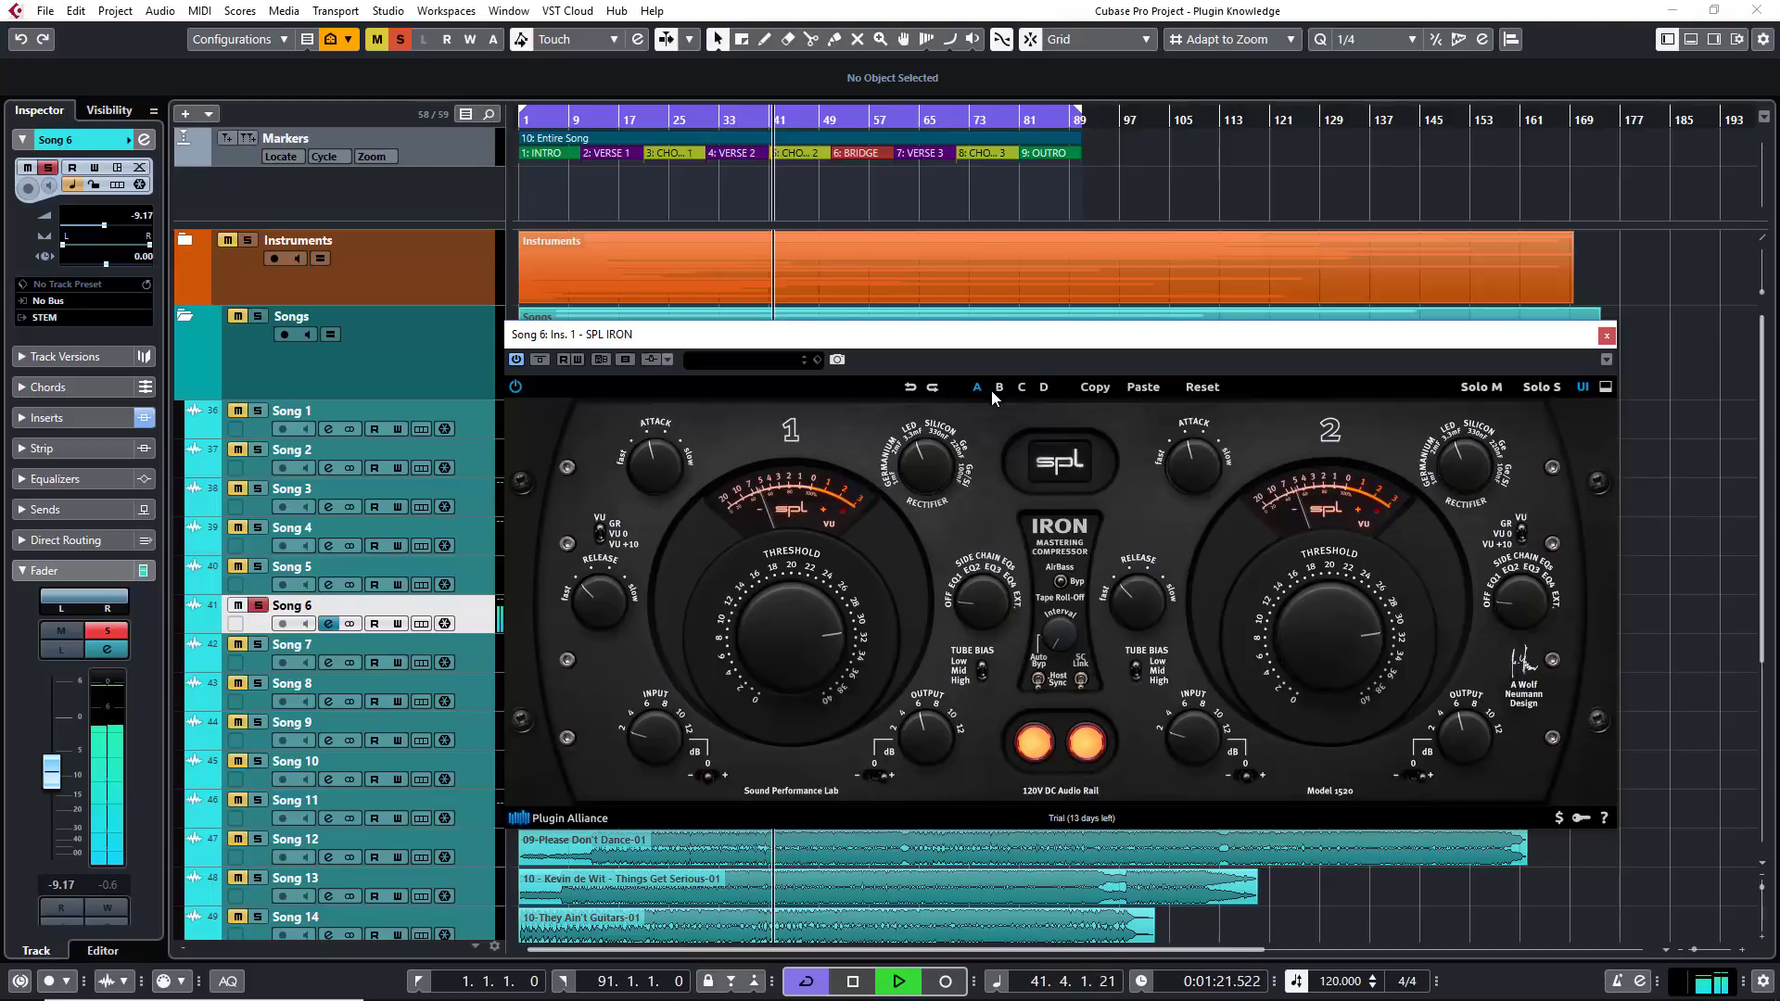
pyautogui.click(999, 389)
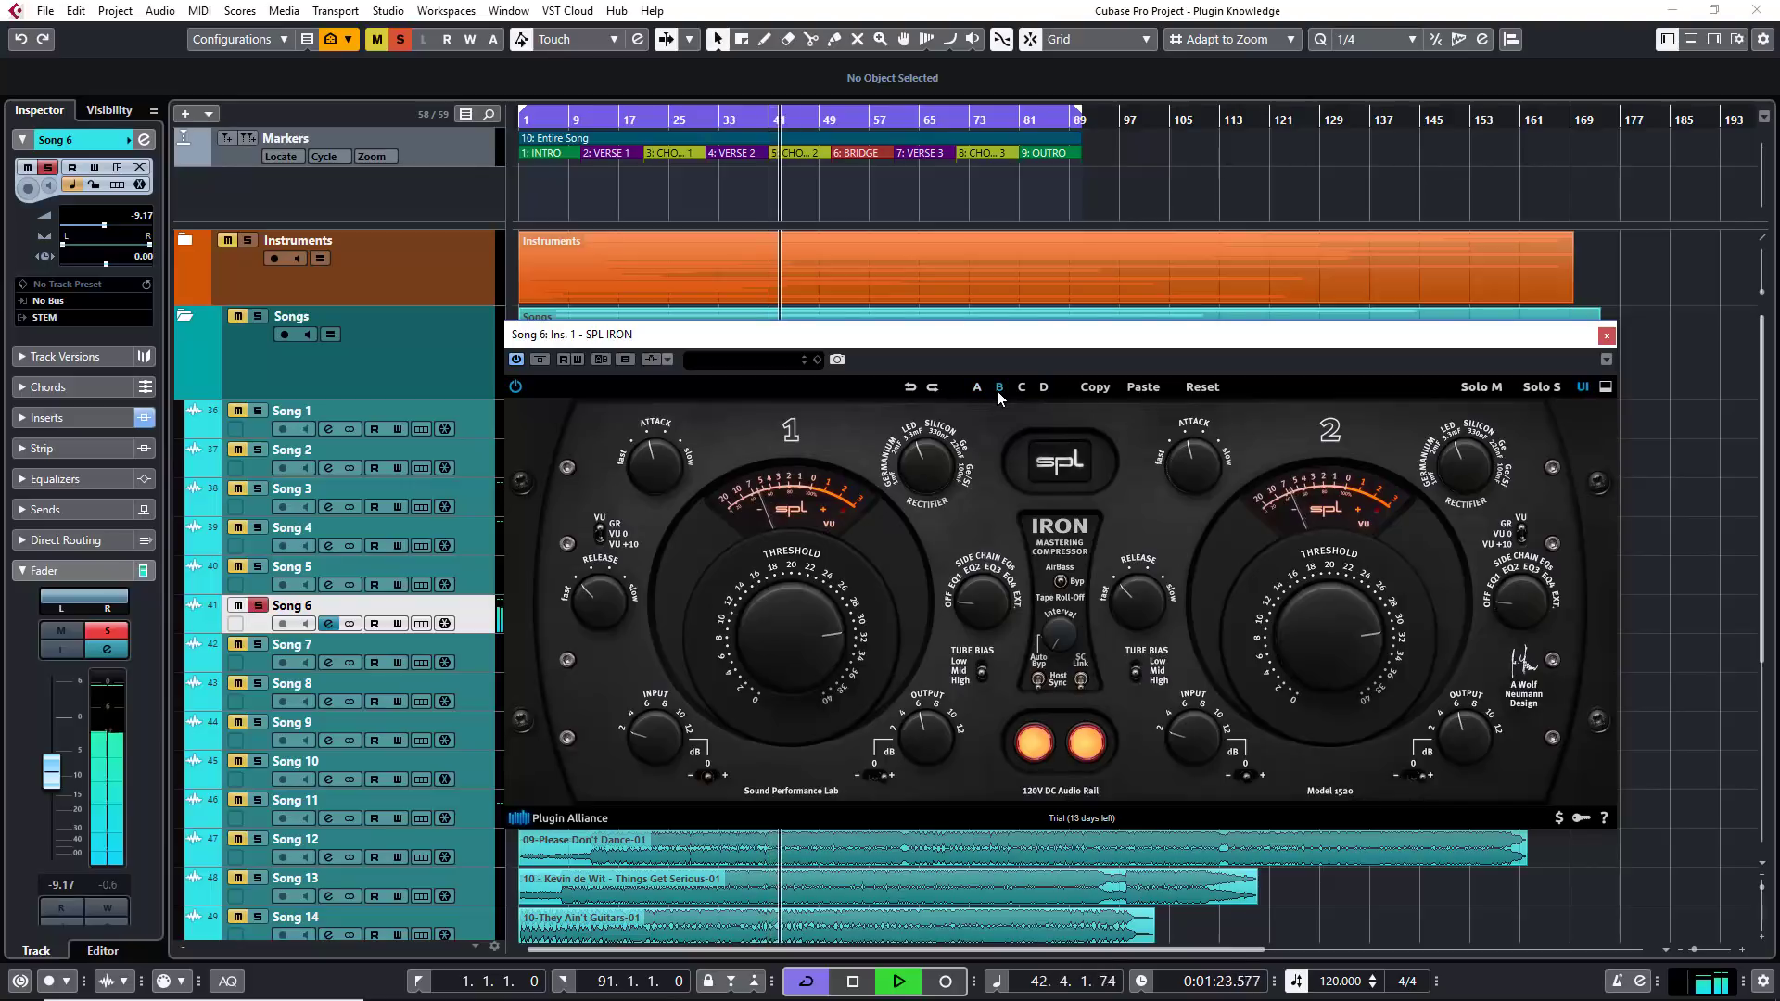
pyautogui.click(1021, 388)
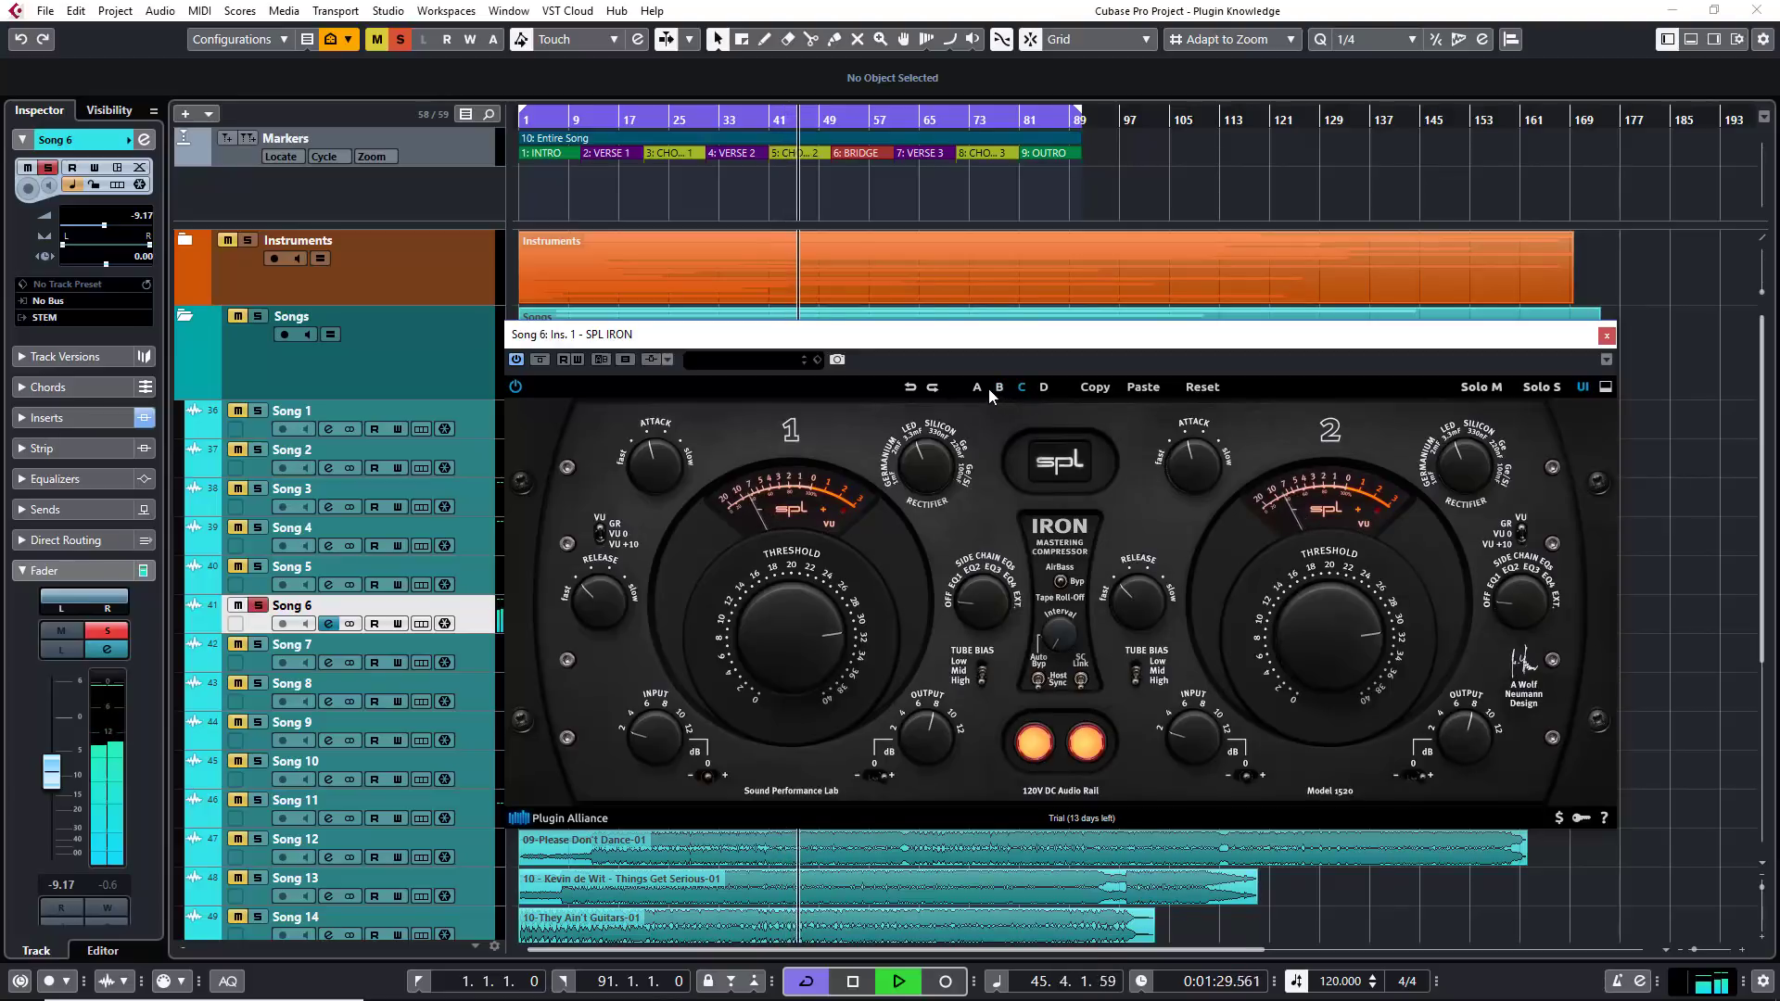
pyautogui.click(979, 388)
pyautogui.click(999, 388)
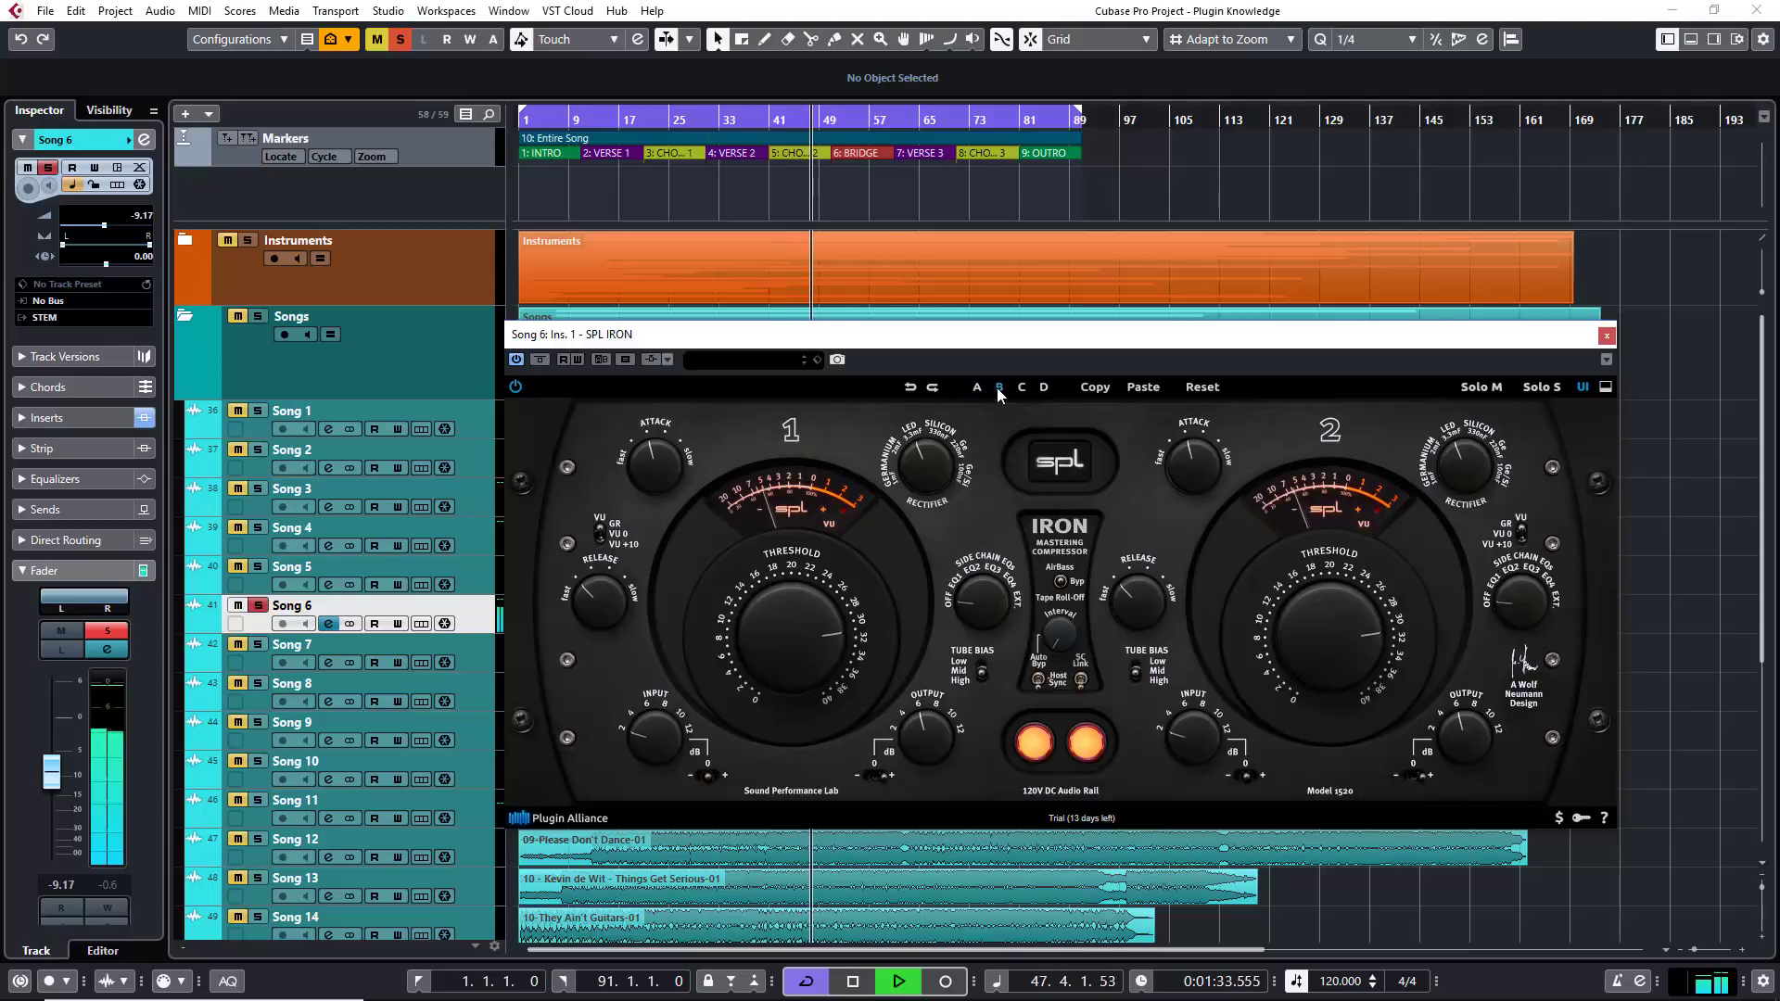
pyautogui.click(1020, 389)
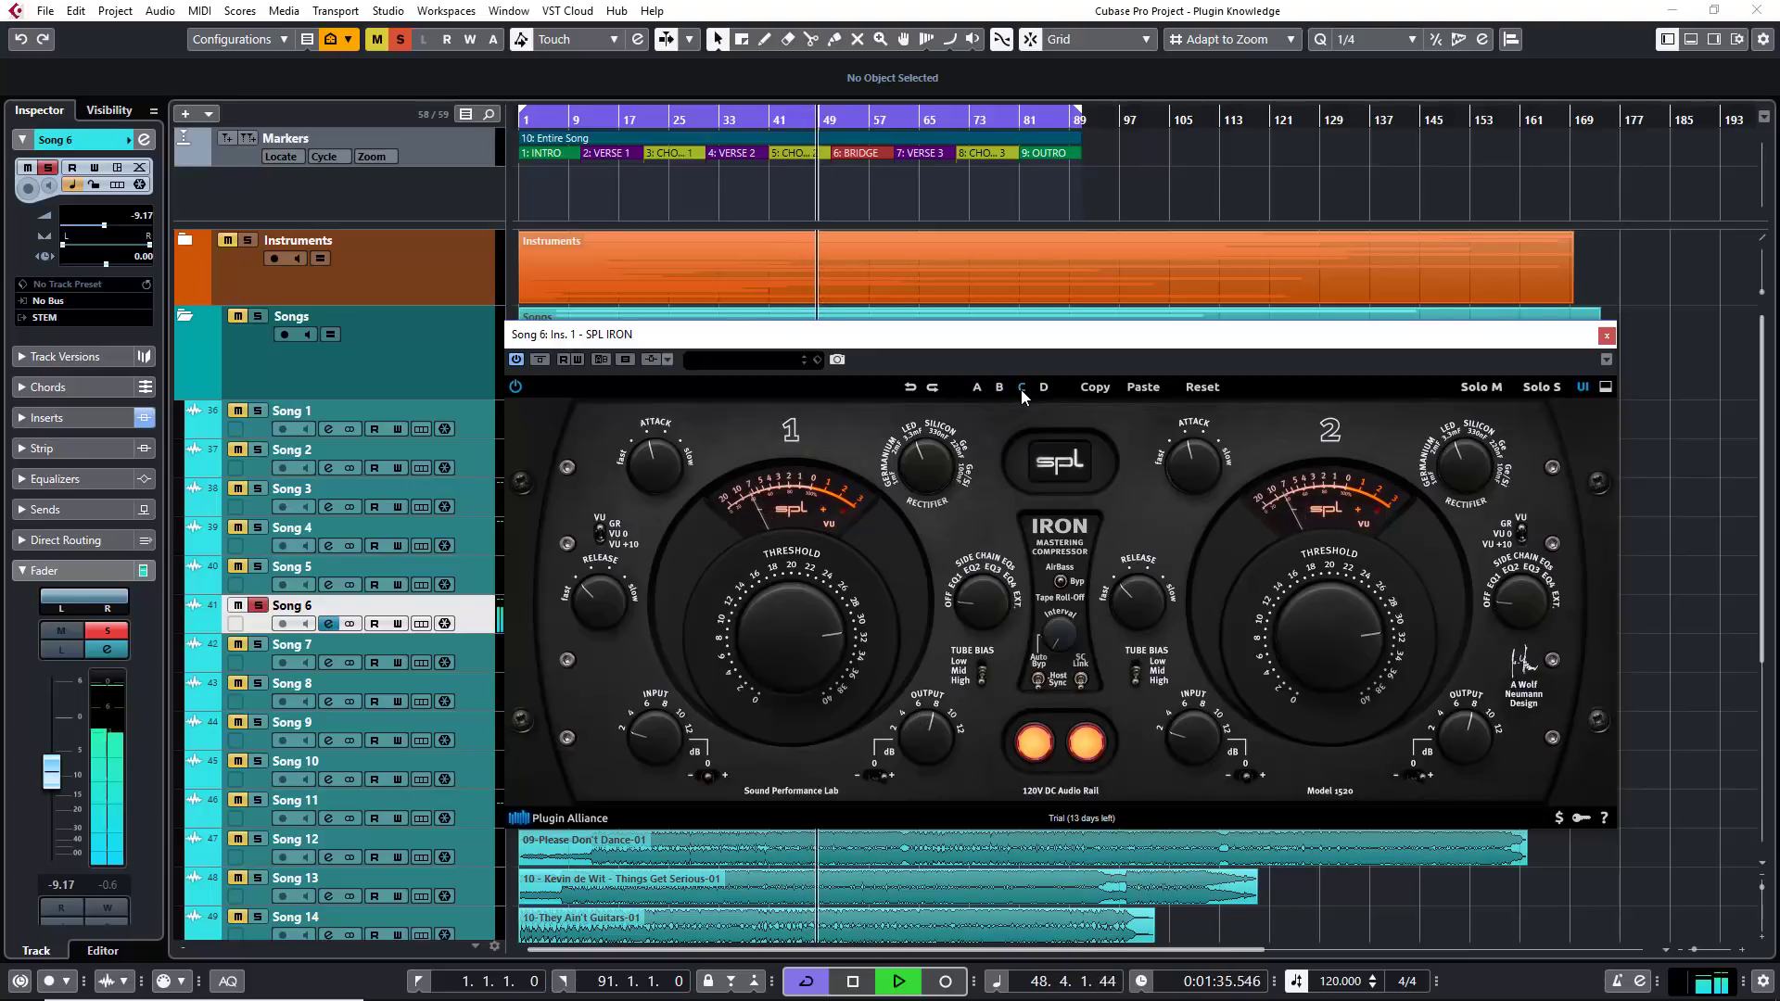
pyautogui.click(979, 387)
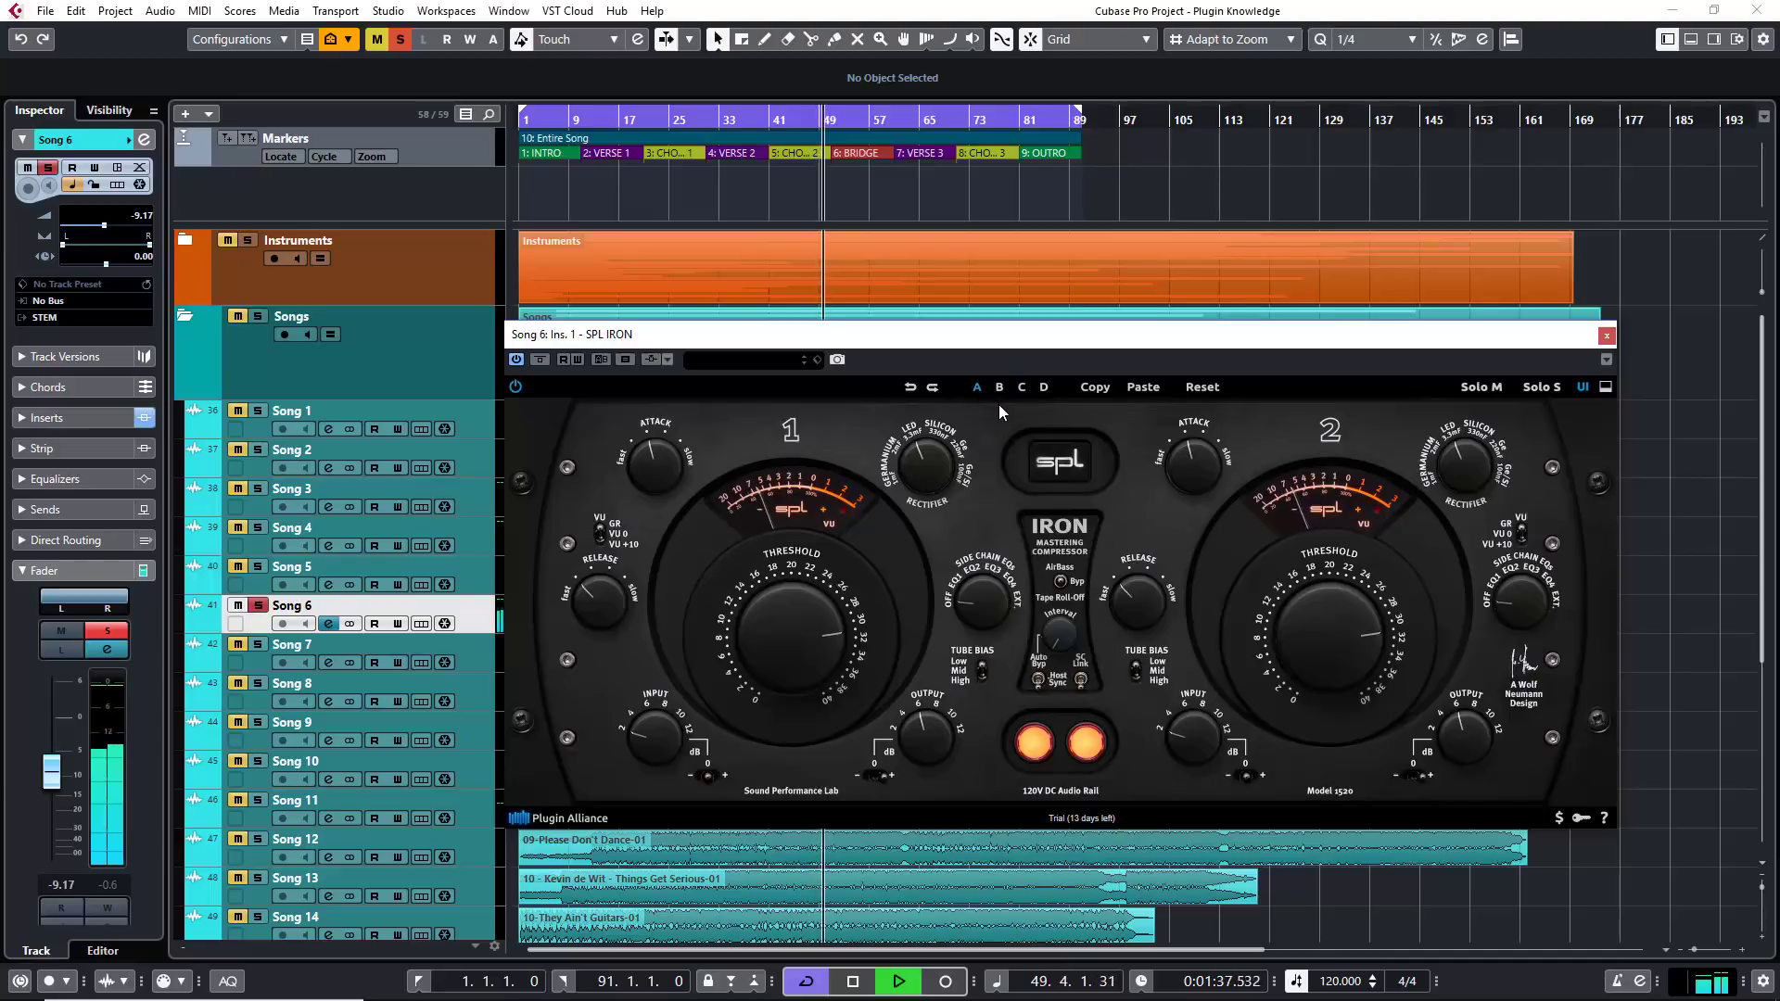
pyautogui.press('space')
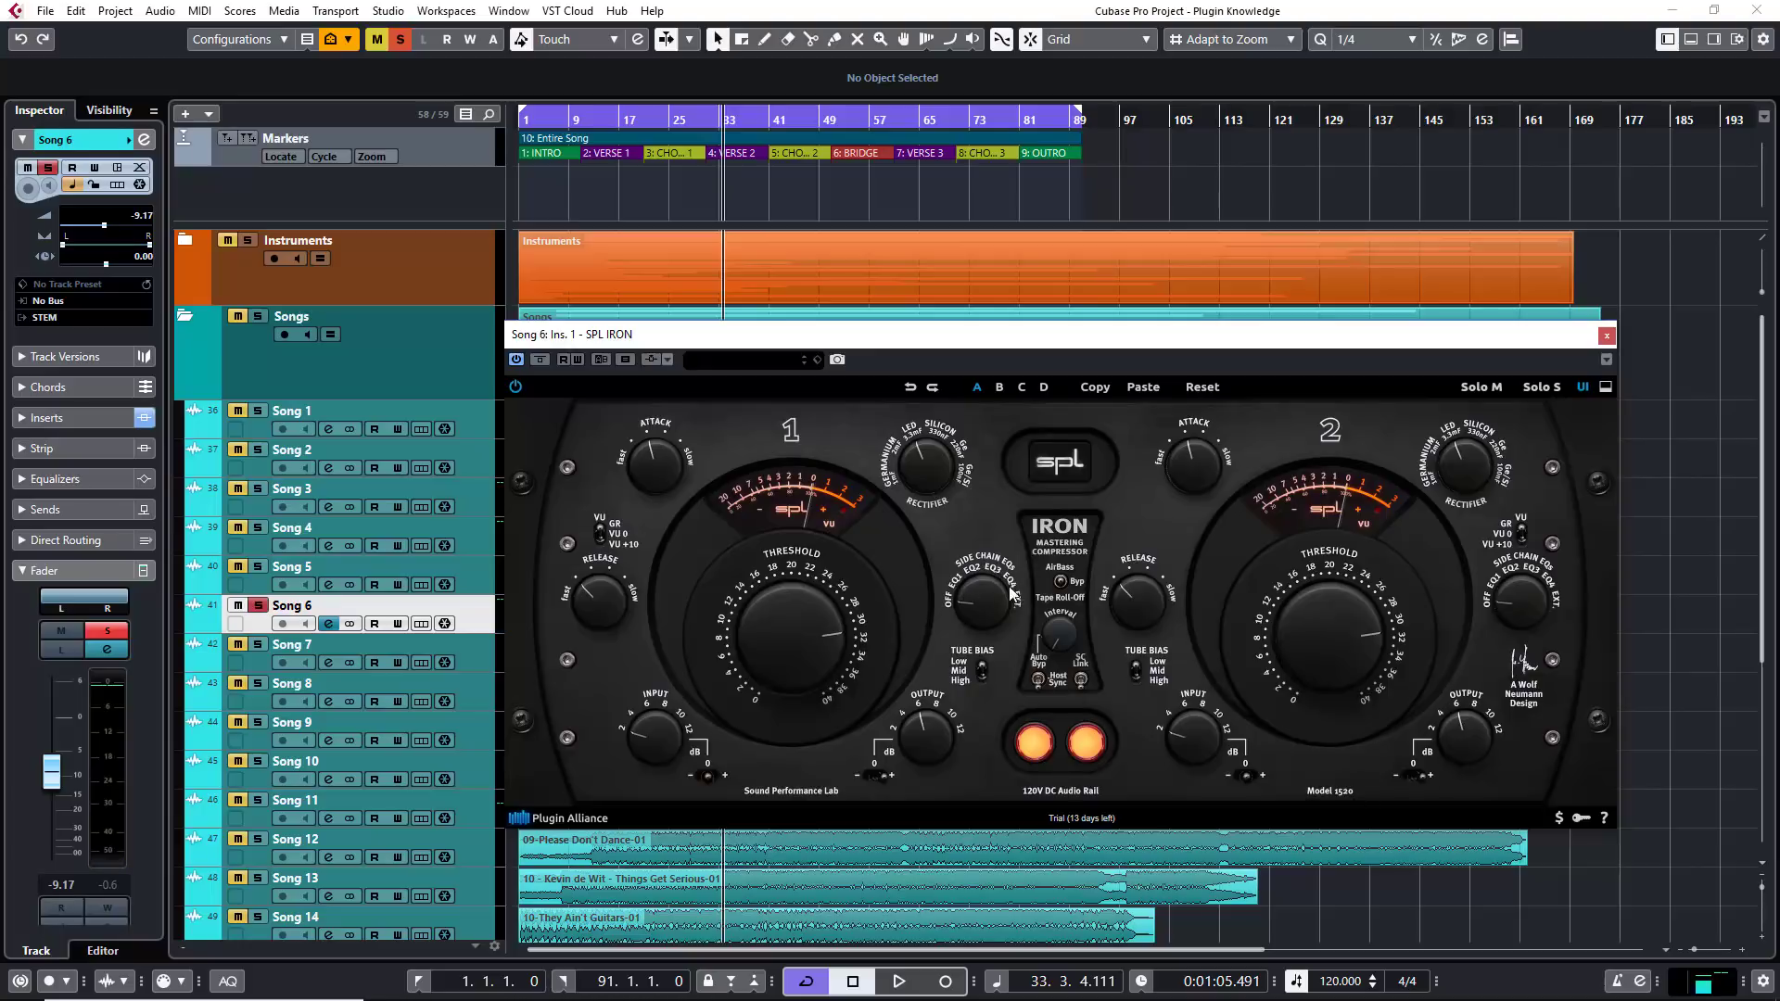
# Play from Verse 2, try the channel 1 side chain EQ positions, return it to Off and stop playback.
pyautogui.press('space')
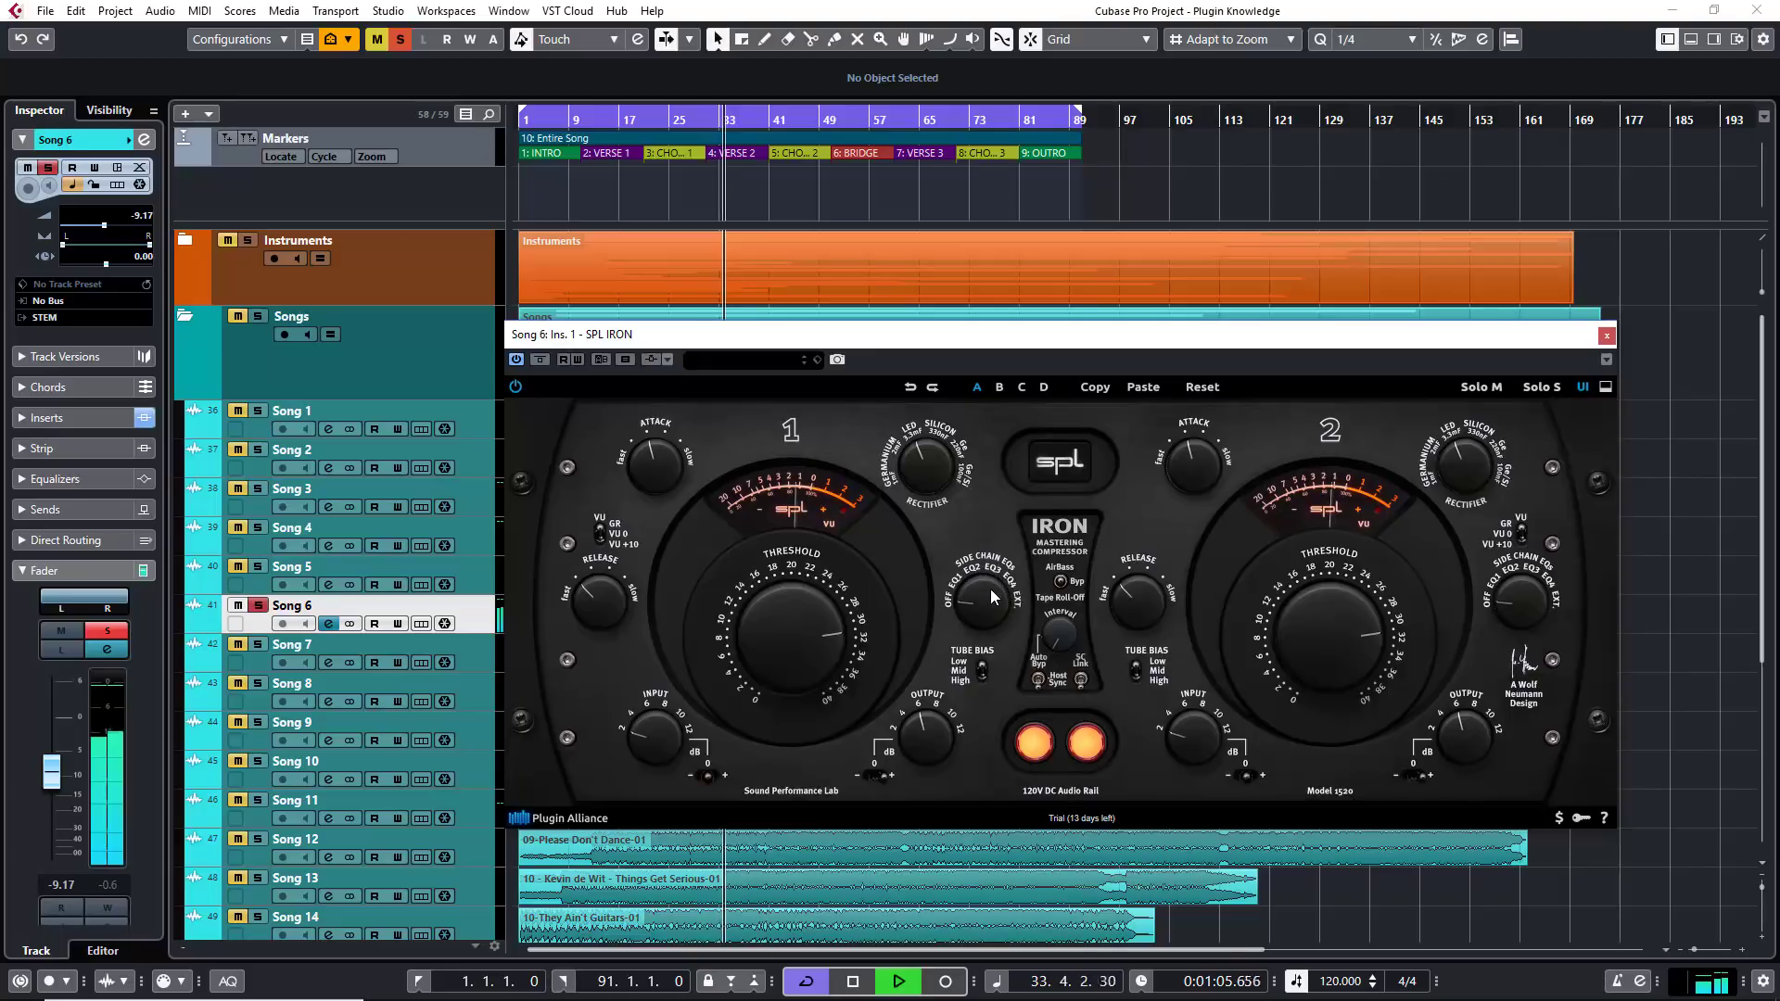
pyautogui.click(970, 605)
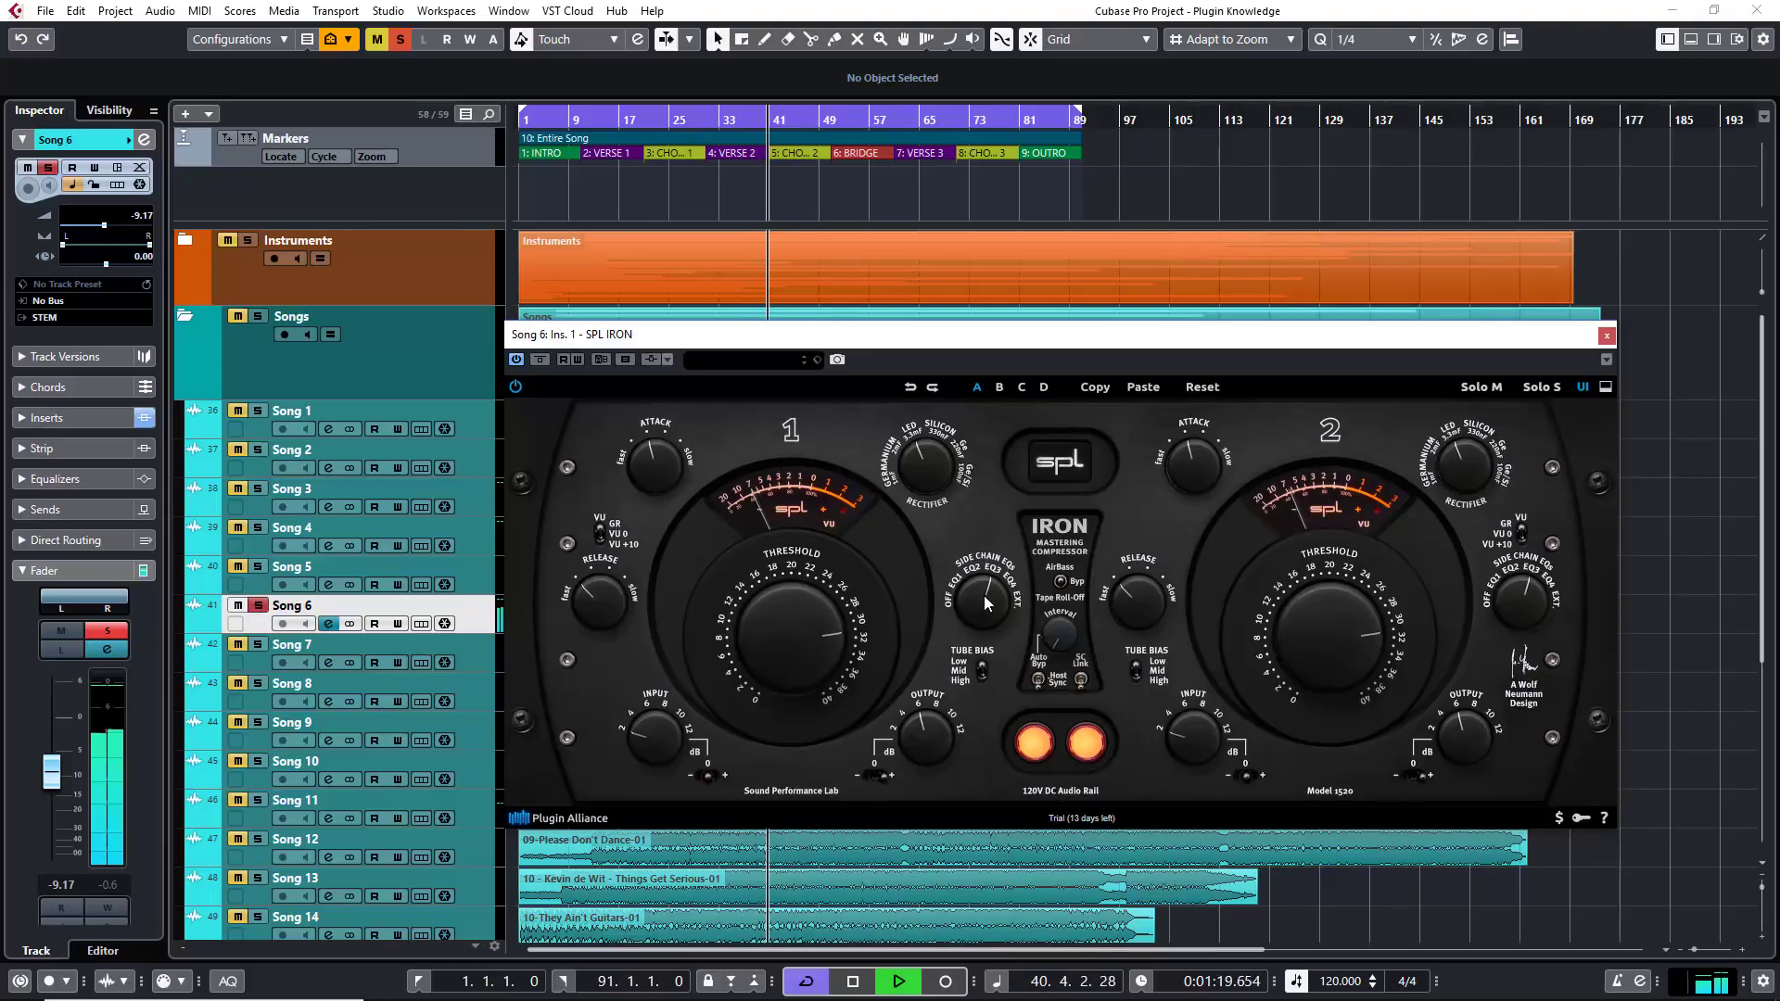
pyautogui.moveTo(984, 598); pyautogui.dragTo(984, 568)
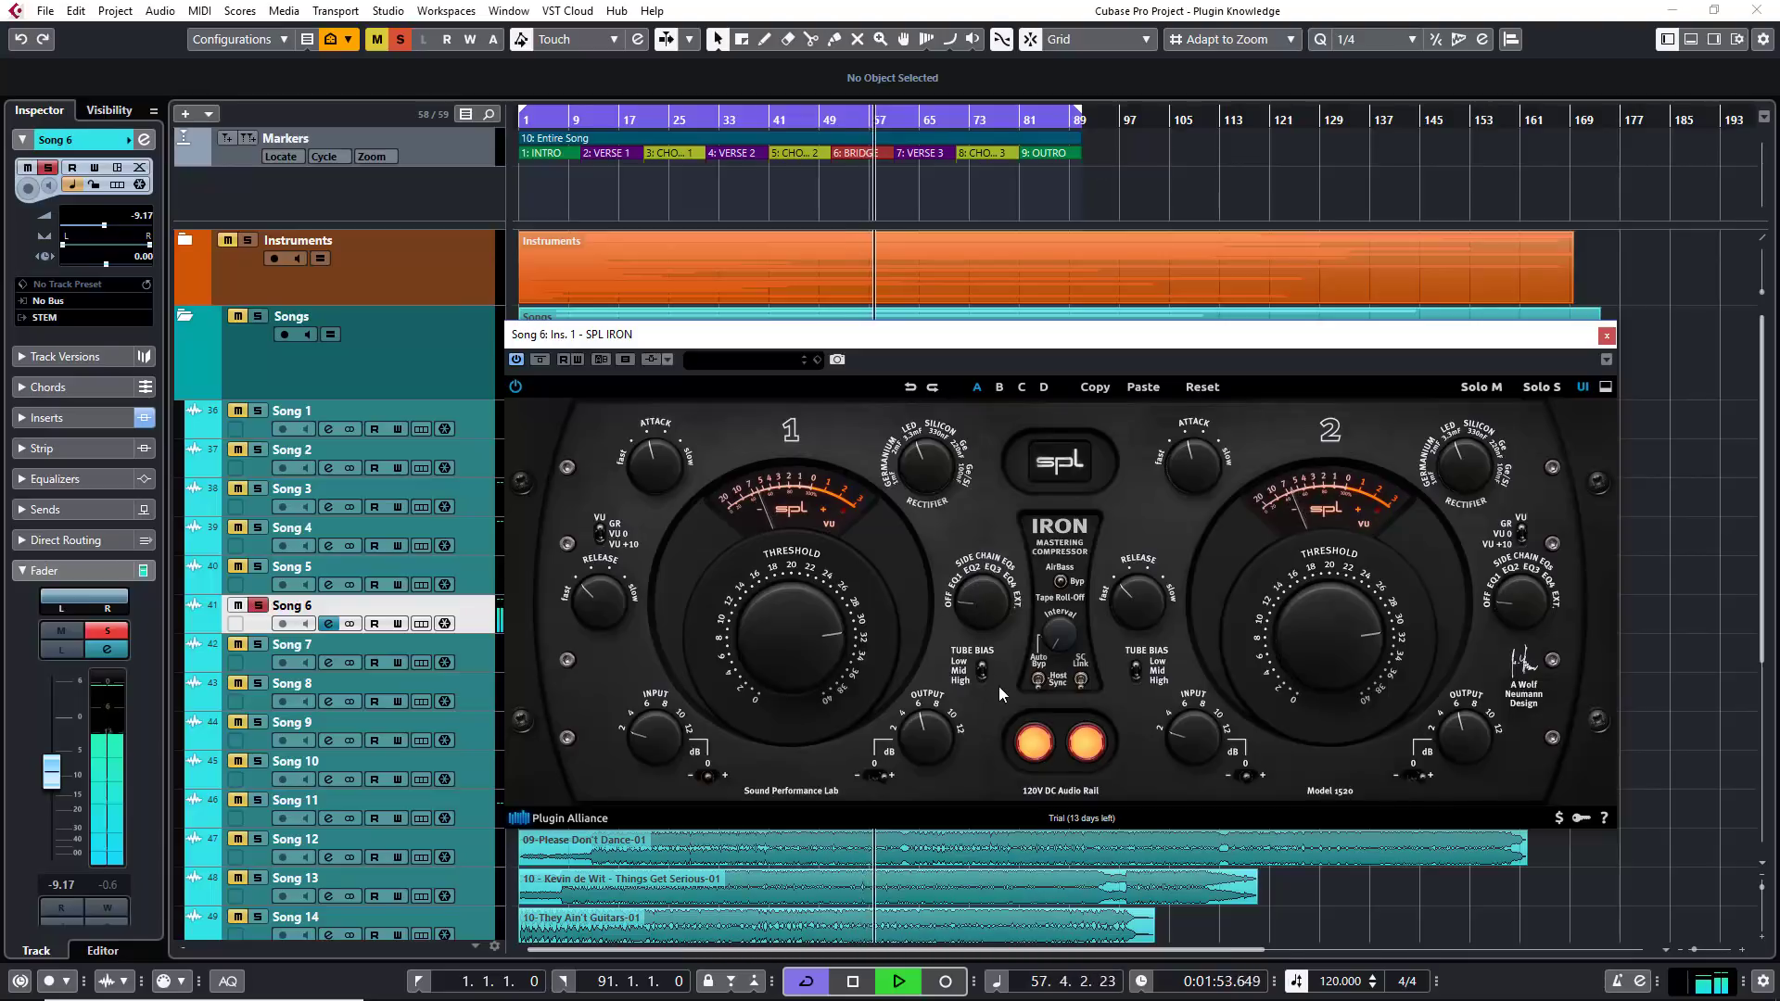
pyautogui.press('space')
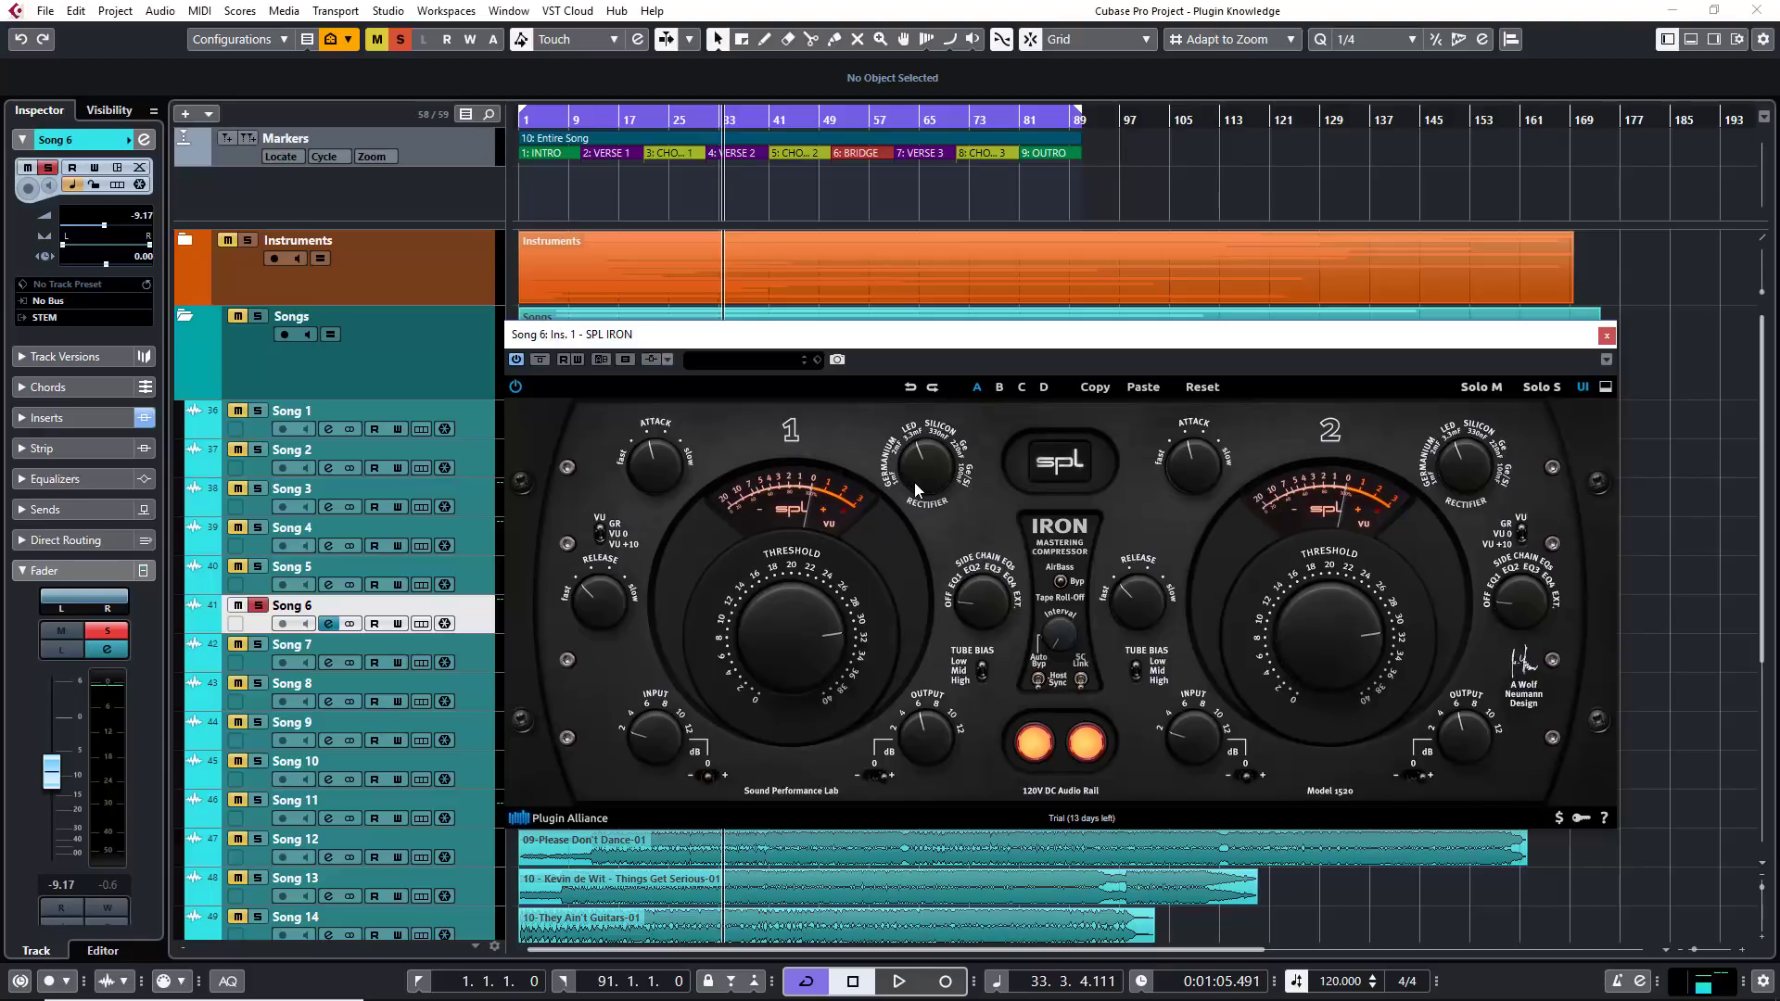
# Play from Verse 2, compare several channel 1 rectifier positions, return to the starting one and stop playback.
pyautogui.press('space')
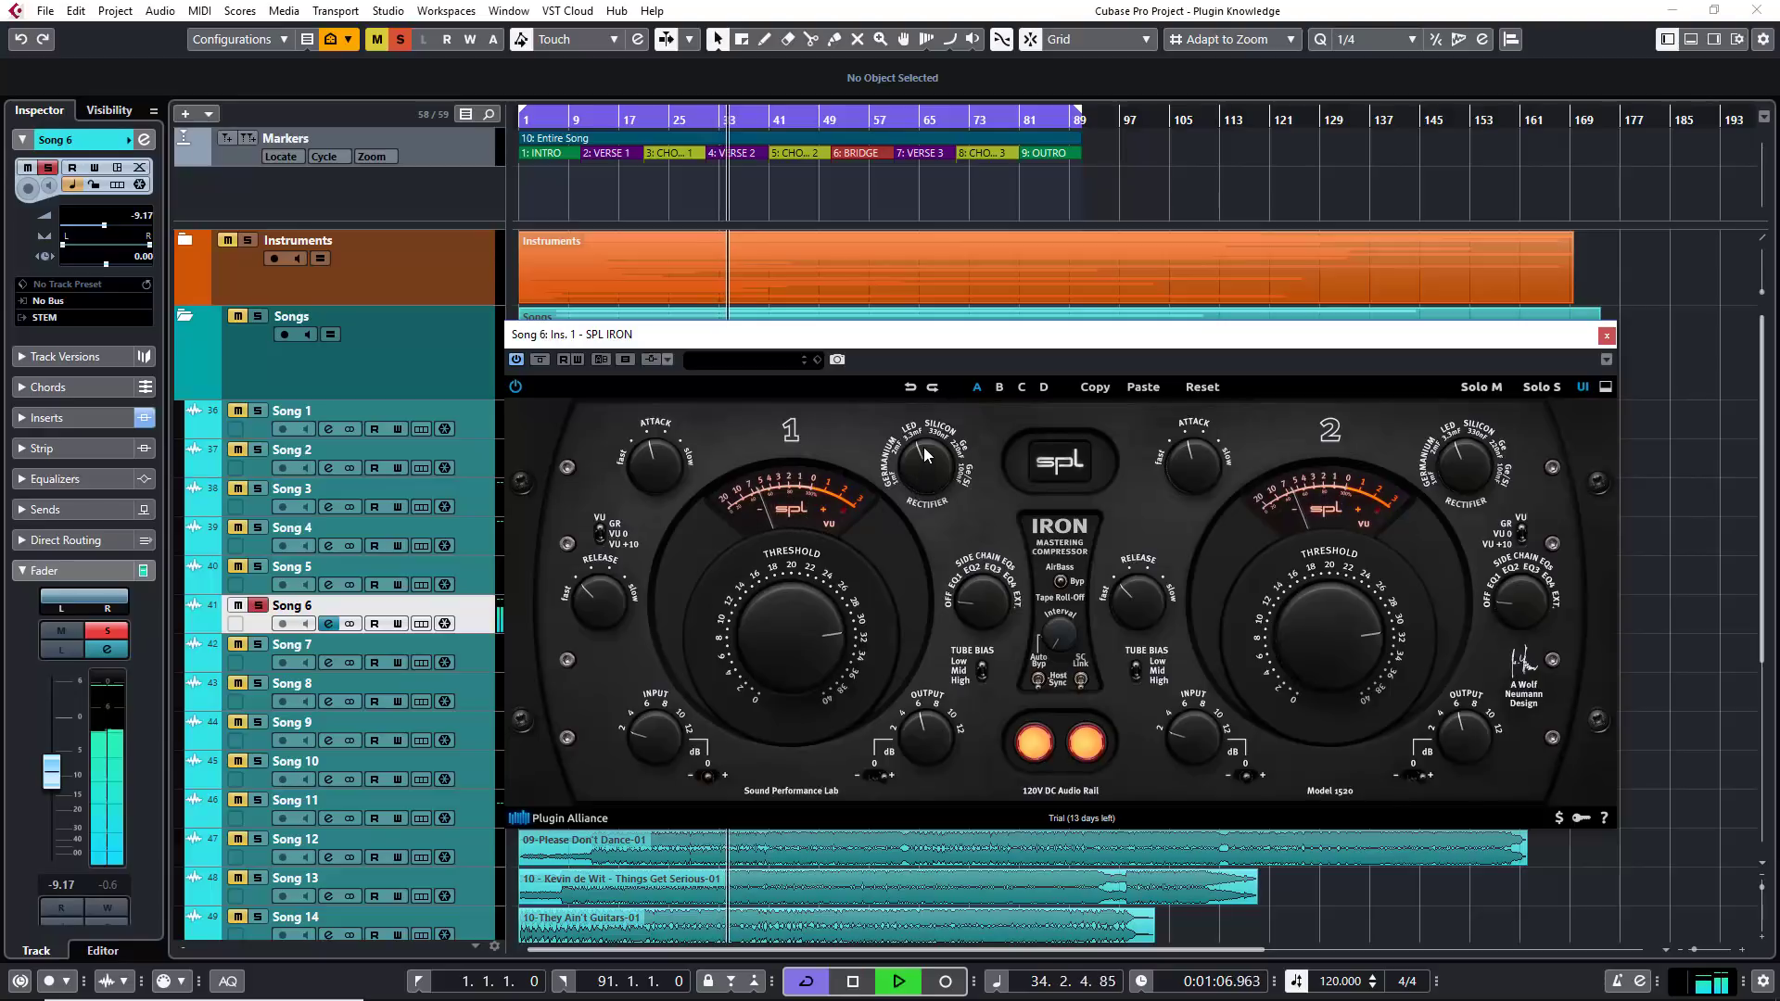
pyautogui.moveTo(926, 454); pyautogui.dragTo(918, 470)
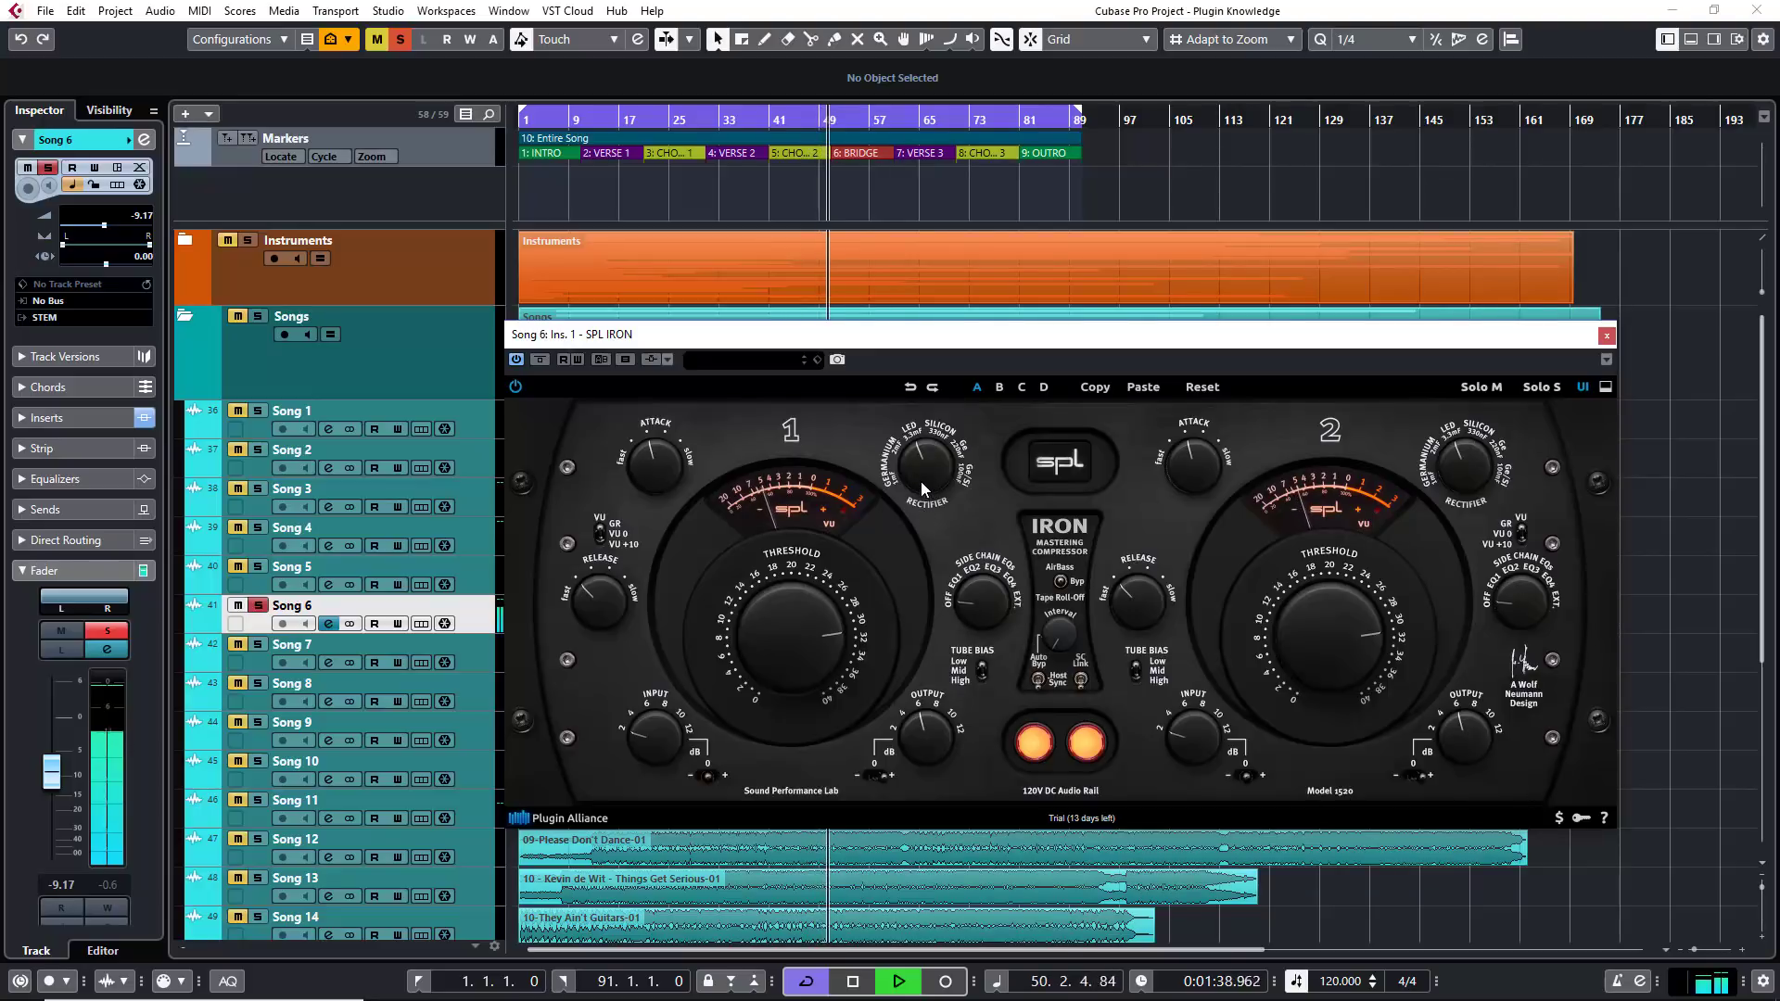
pyautogui.moveTo(920, 483); pyautogui.dragTo(921, 463)
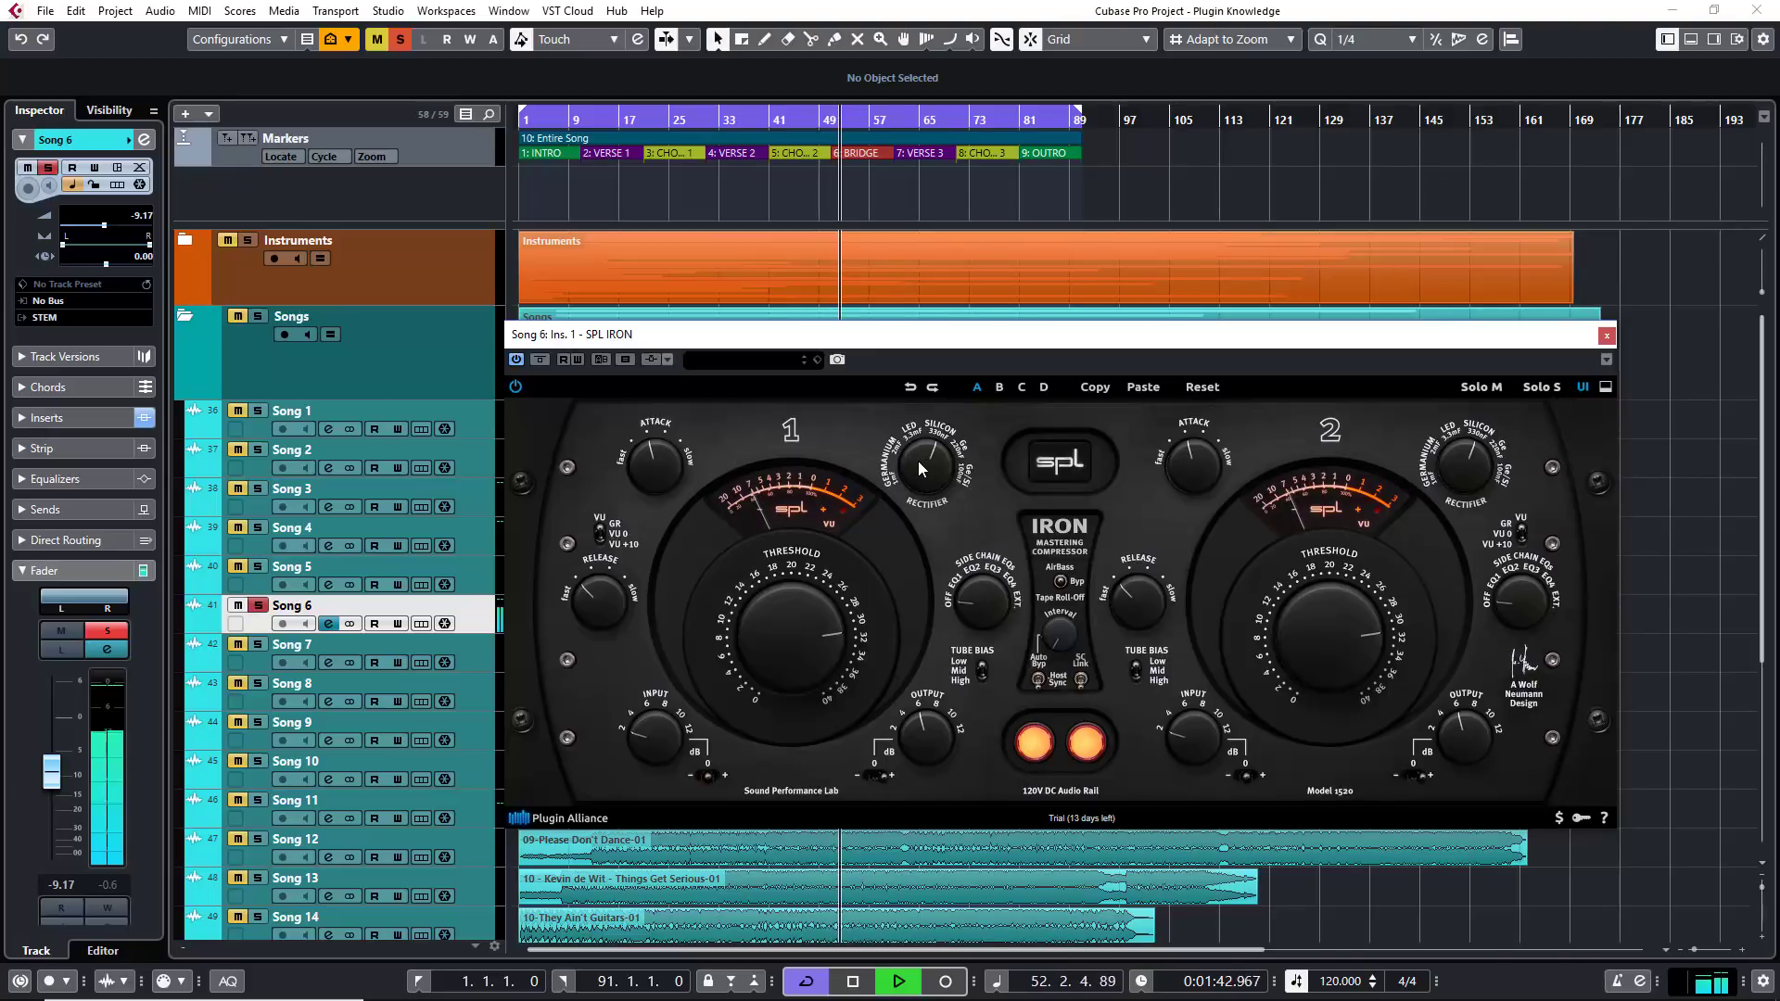
pyautogui.moveTo(920, 468); pyautogui.dragTo(922, 451)
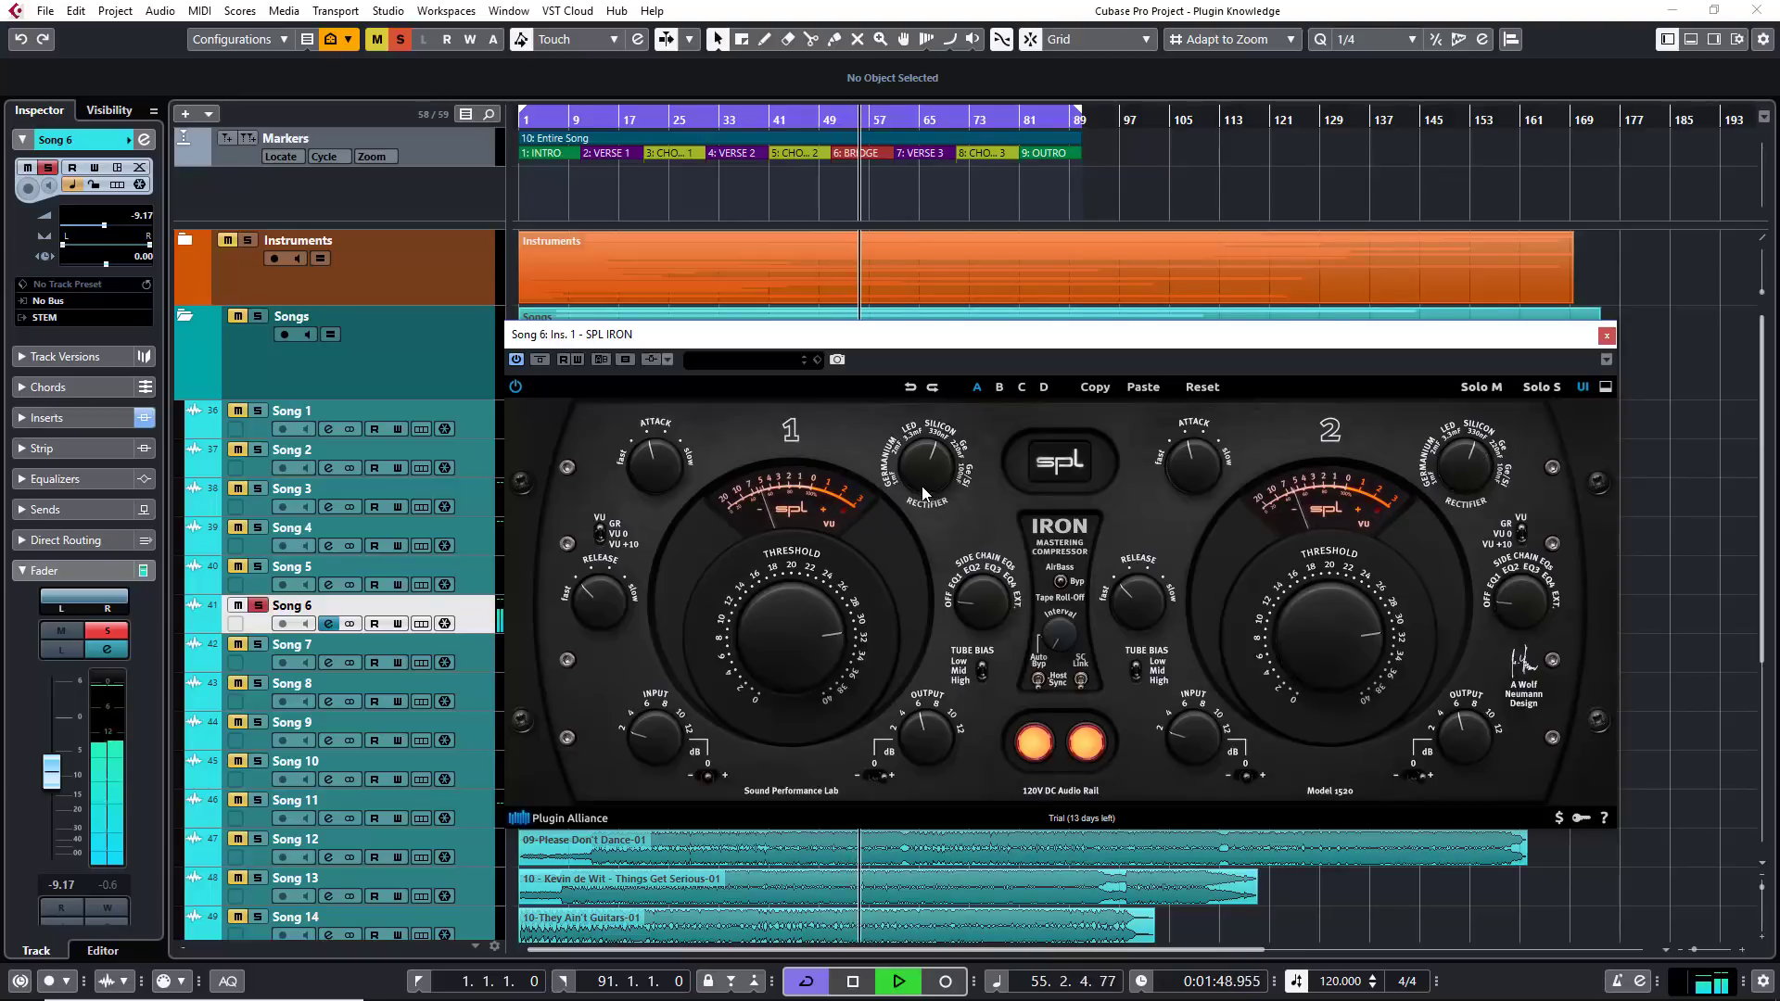
pyautogui.moveTo(922, 481); pyautogui.dragTo(924, 474)
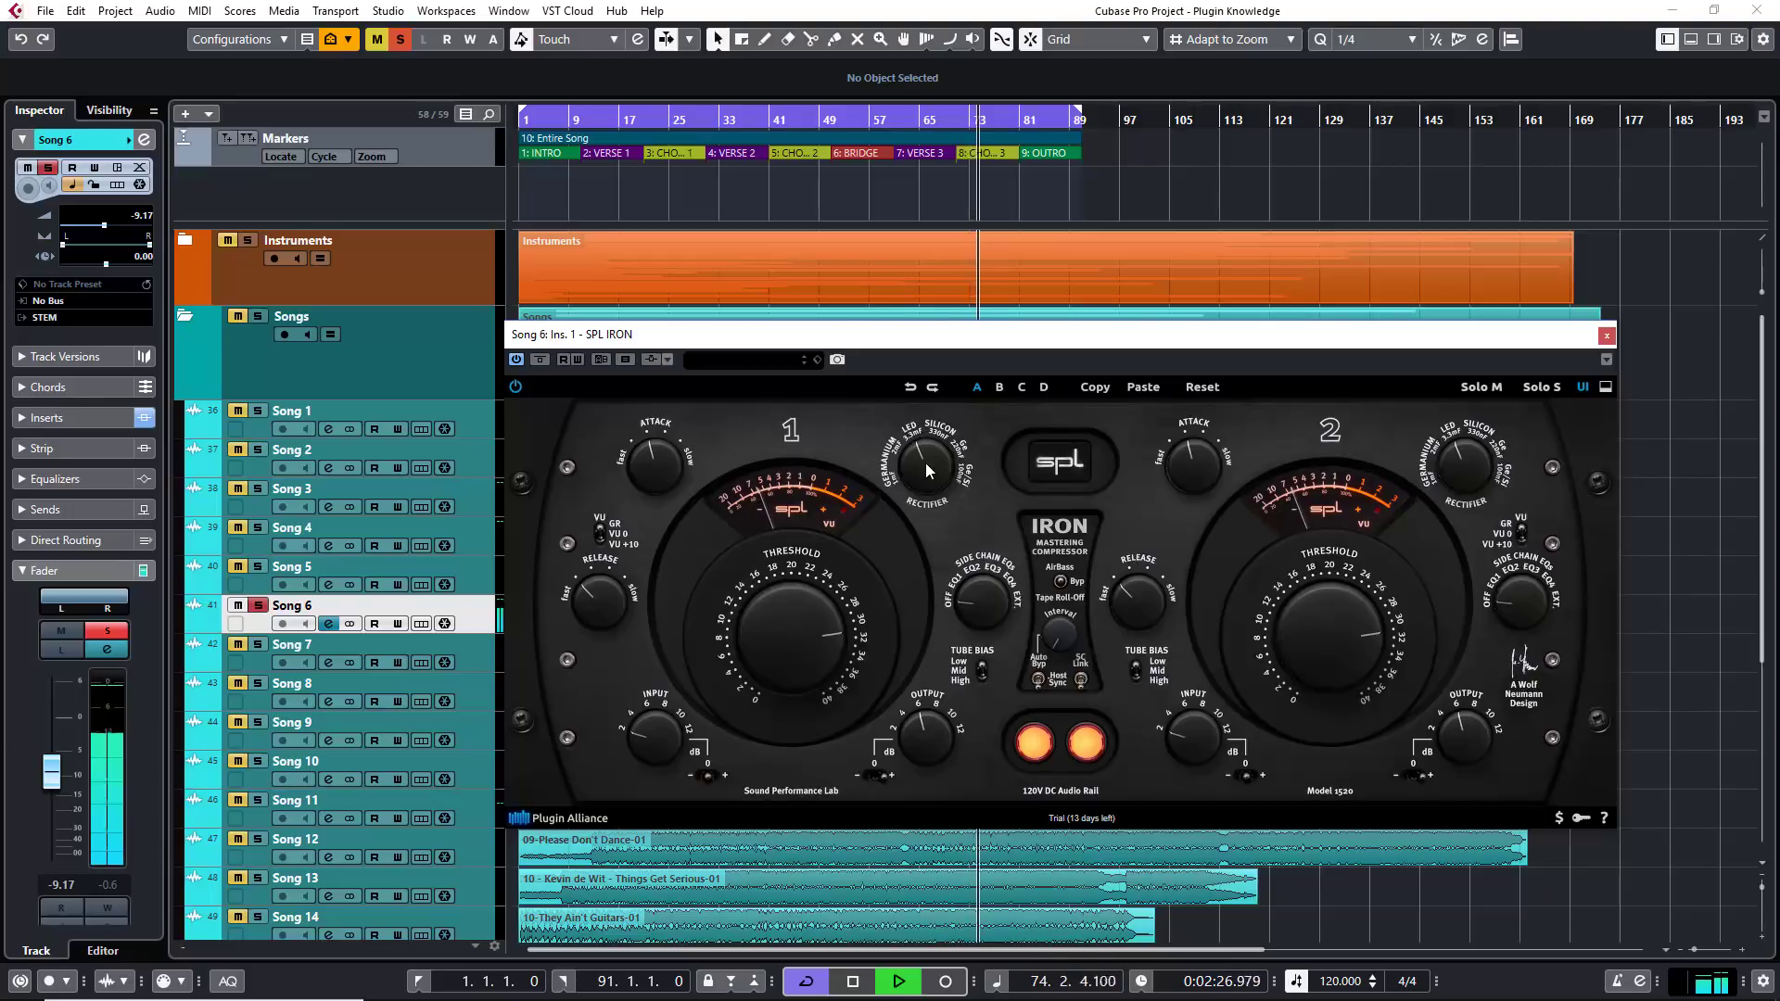
pyautogui.press('space')
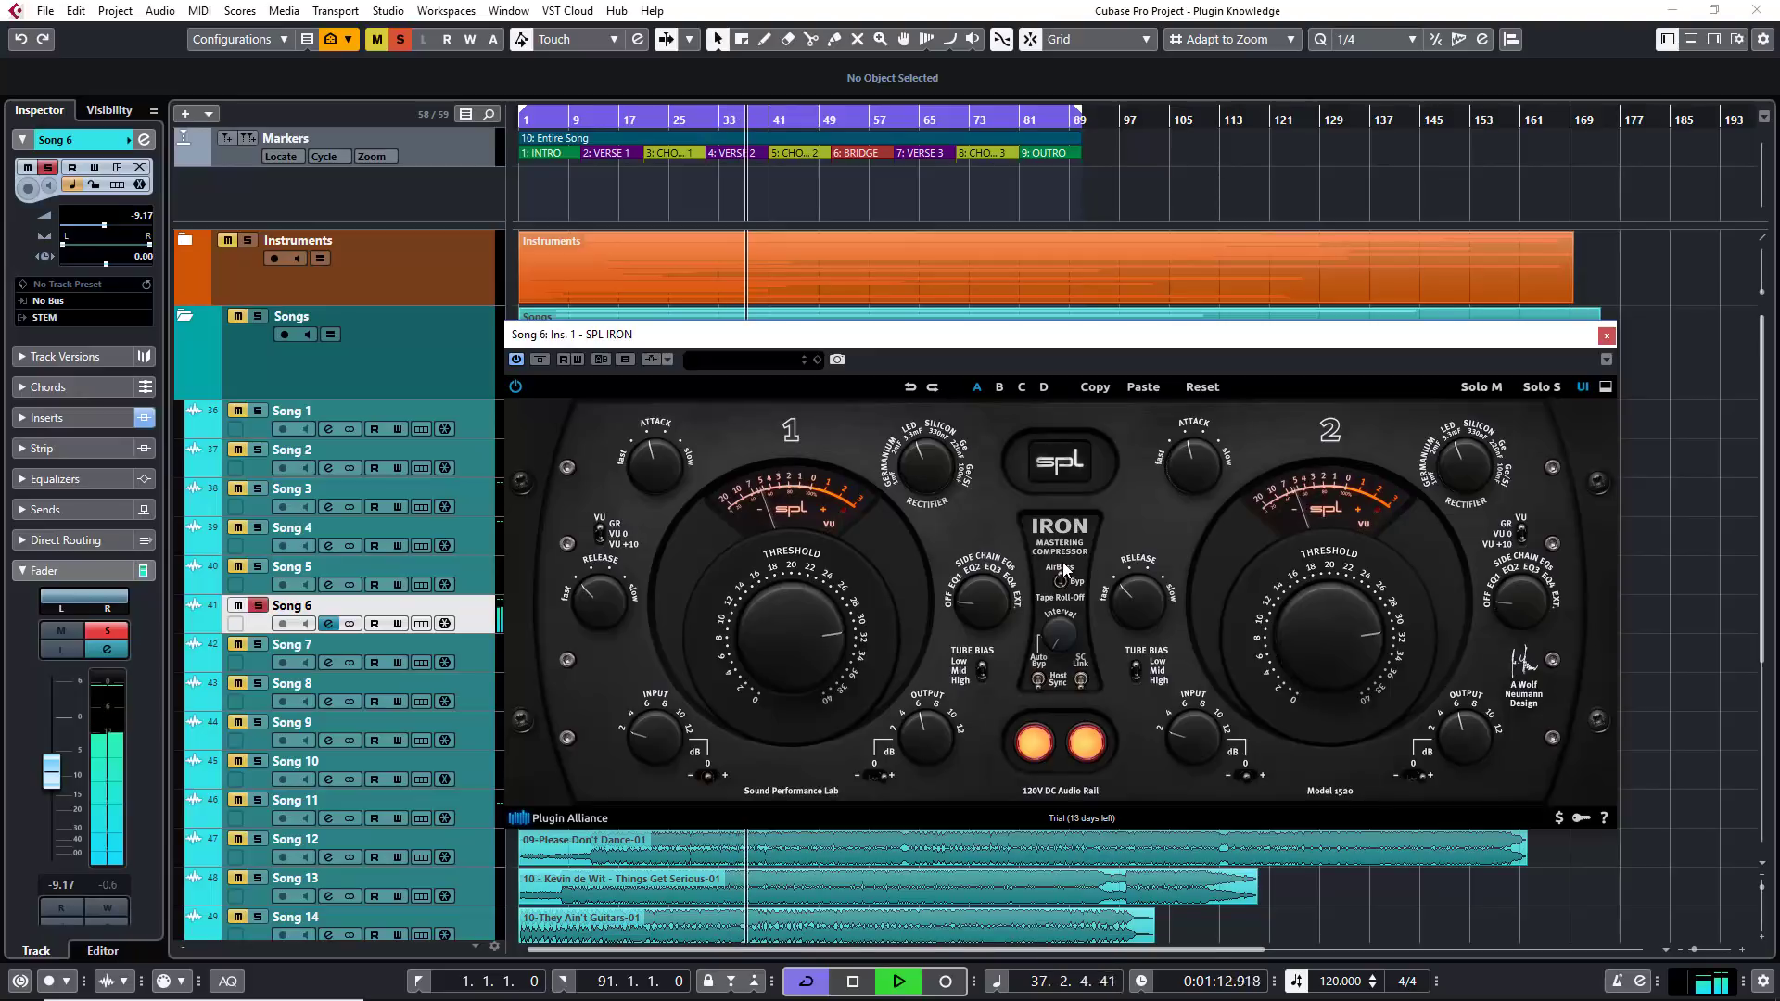
# Compare the AirBass, Tape Roll-Off and bypass positions of the centre switch during playback, return to bypass and stop playback.
pyautogui.click(1062, 582)
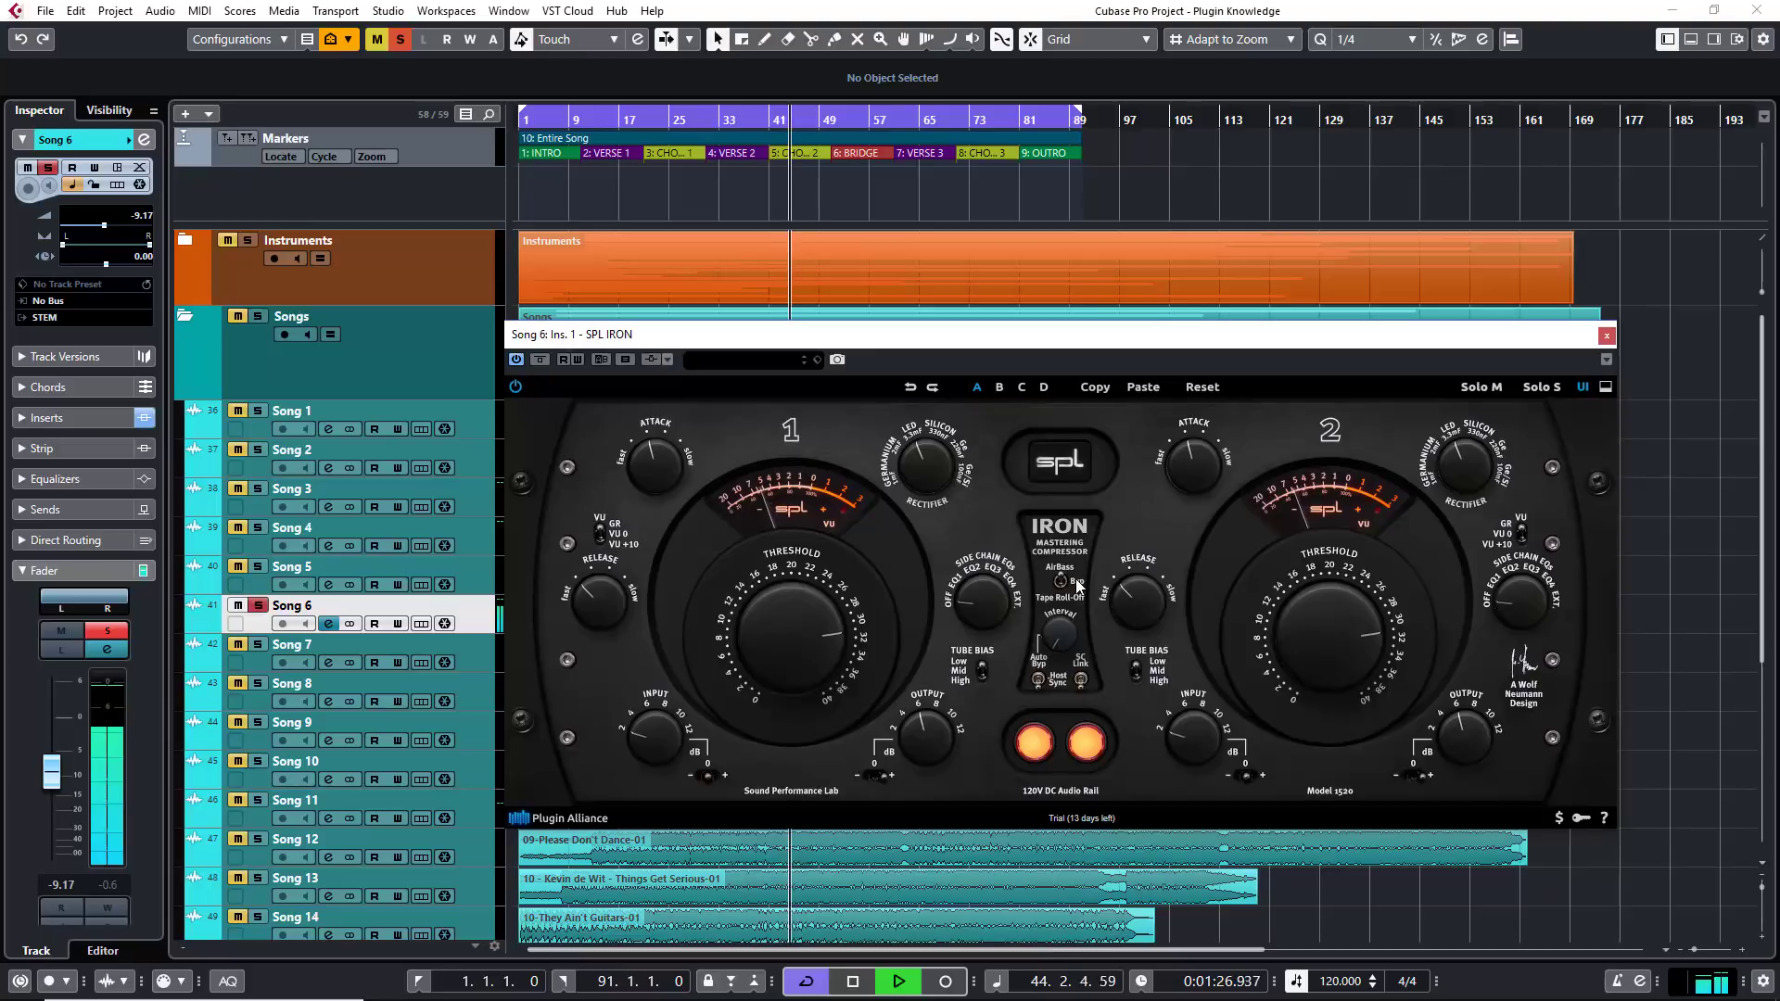
pyautogui.click(1065, 586)
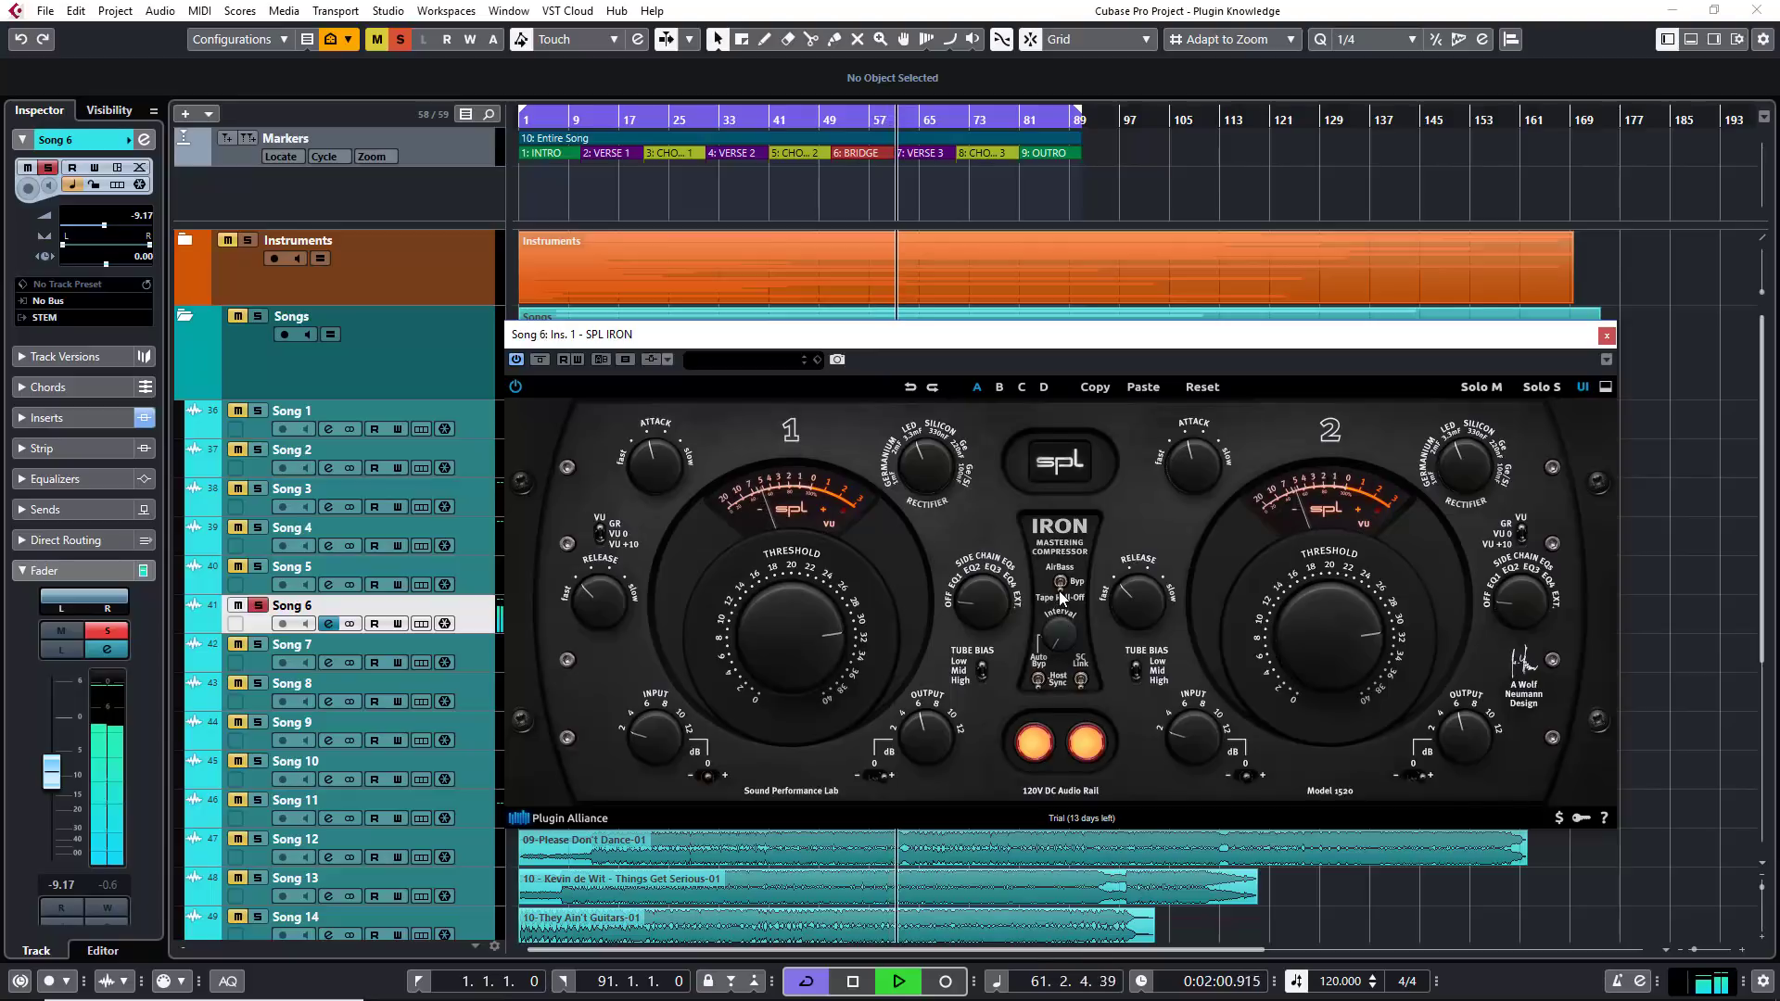
pyautogui.press('space')
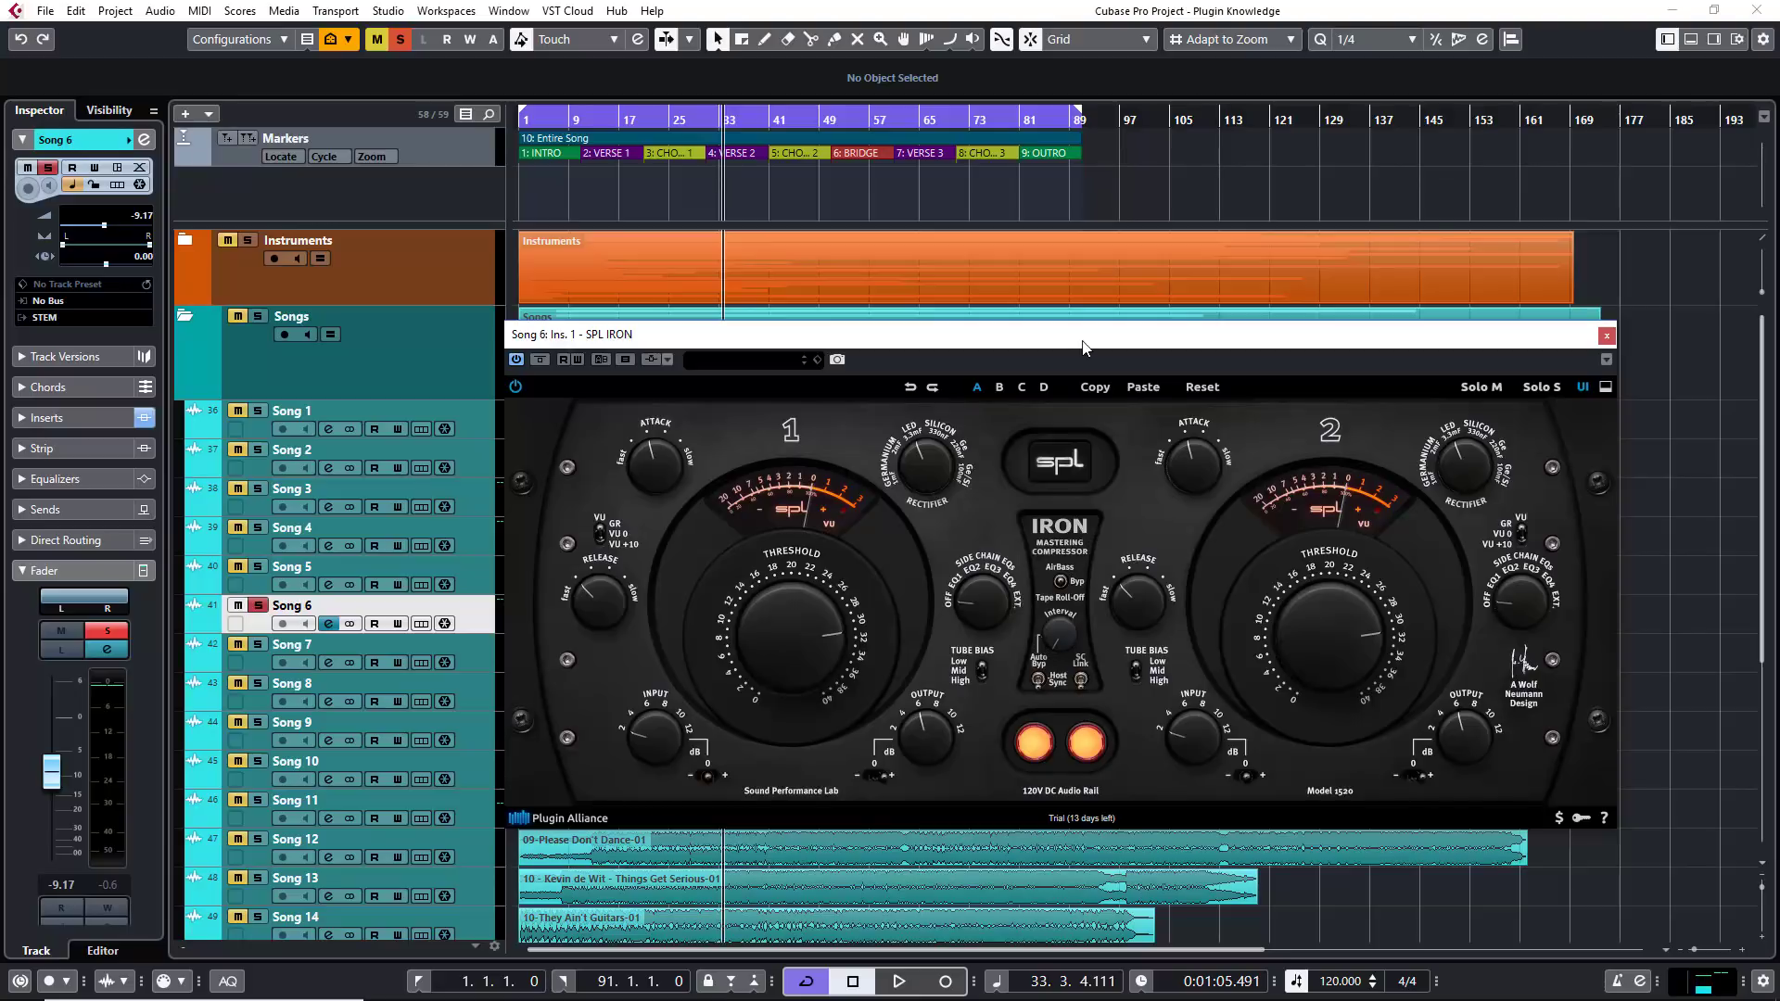
# Move the compressor window higher, reveal its extra Brainworx control section and toggle the stereo mode back to A.
pyautogui.moveTo(1081, 335); pyautogui.dragTo(1097, 297)
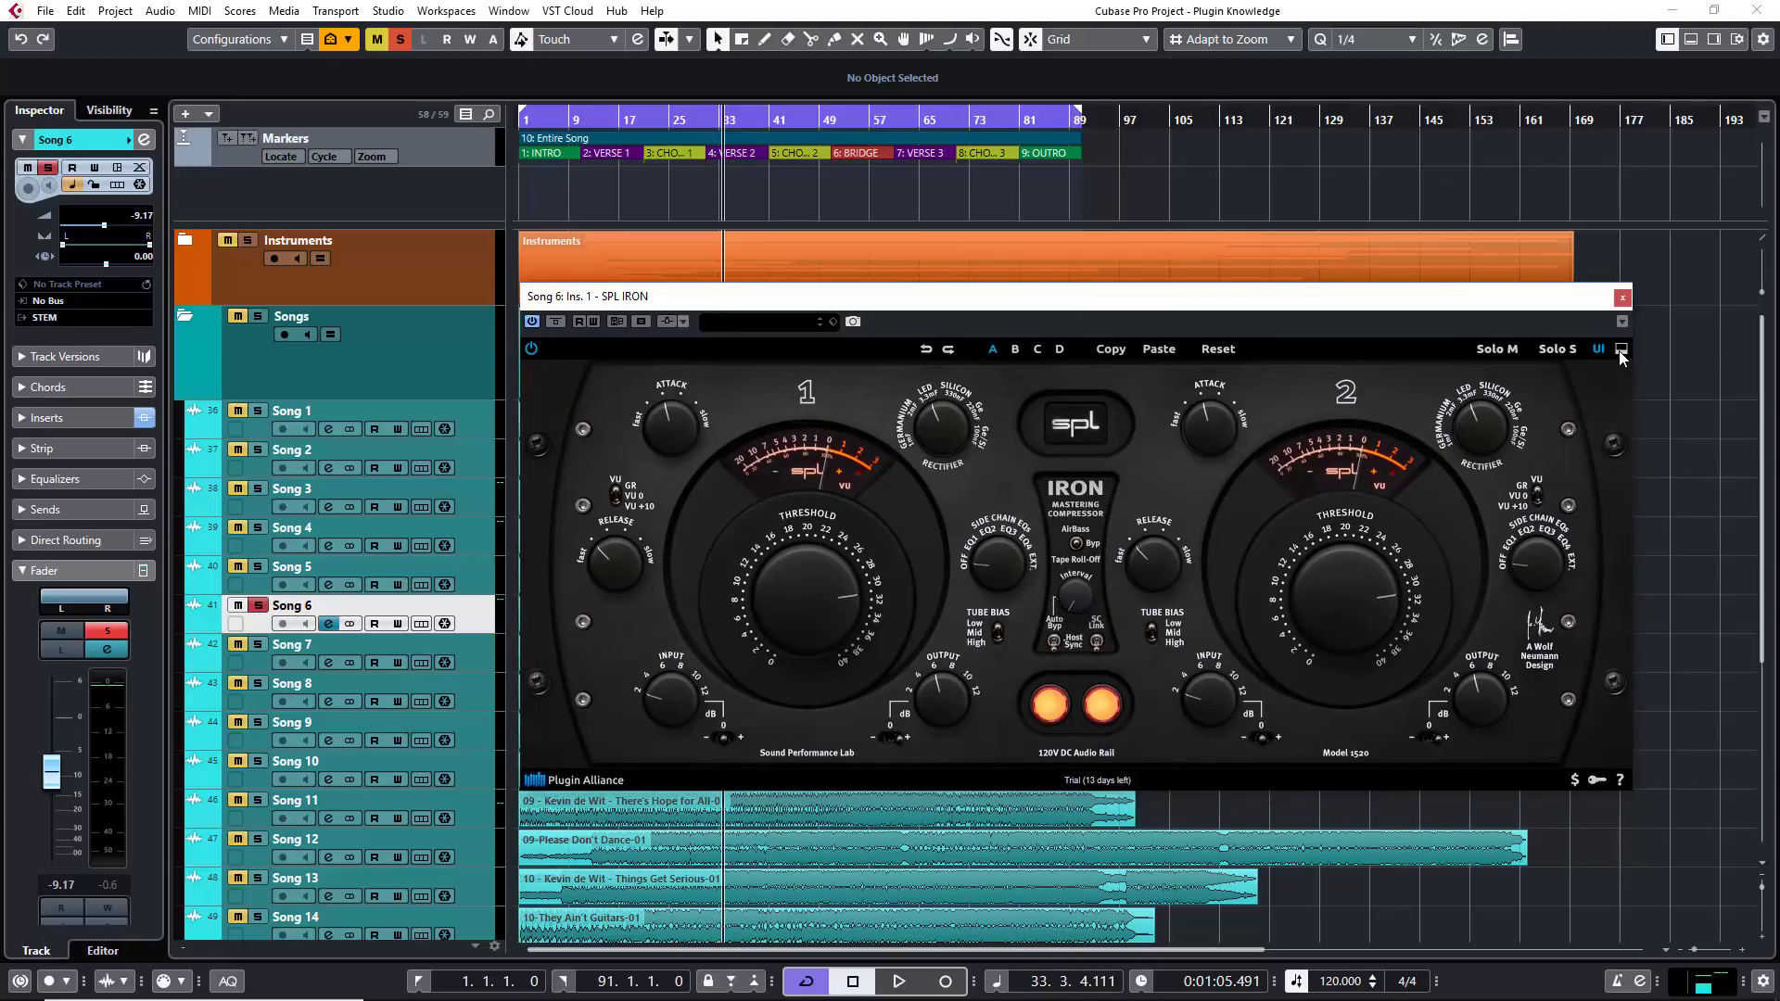
pyautogui.click(1619, 350)
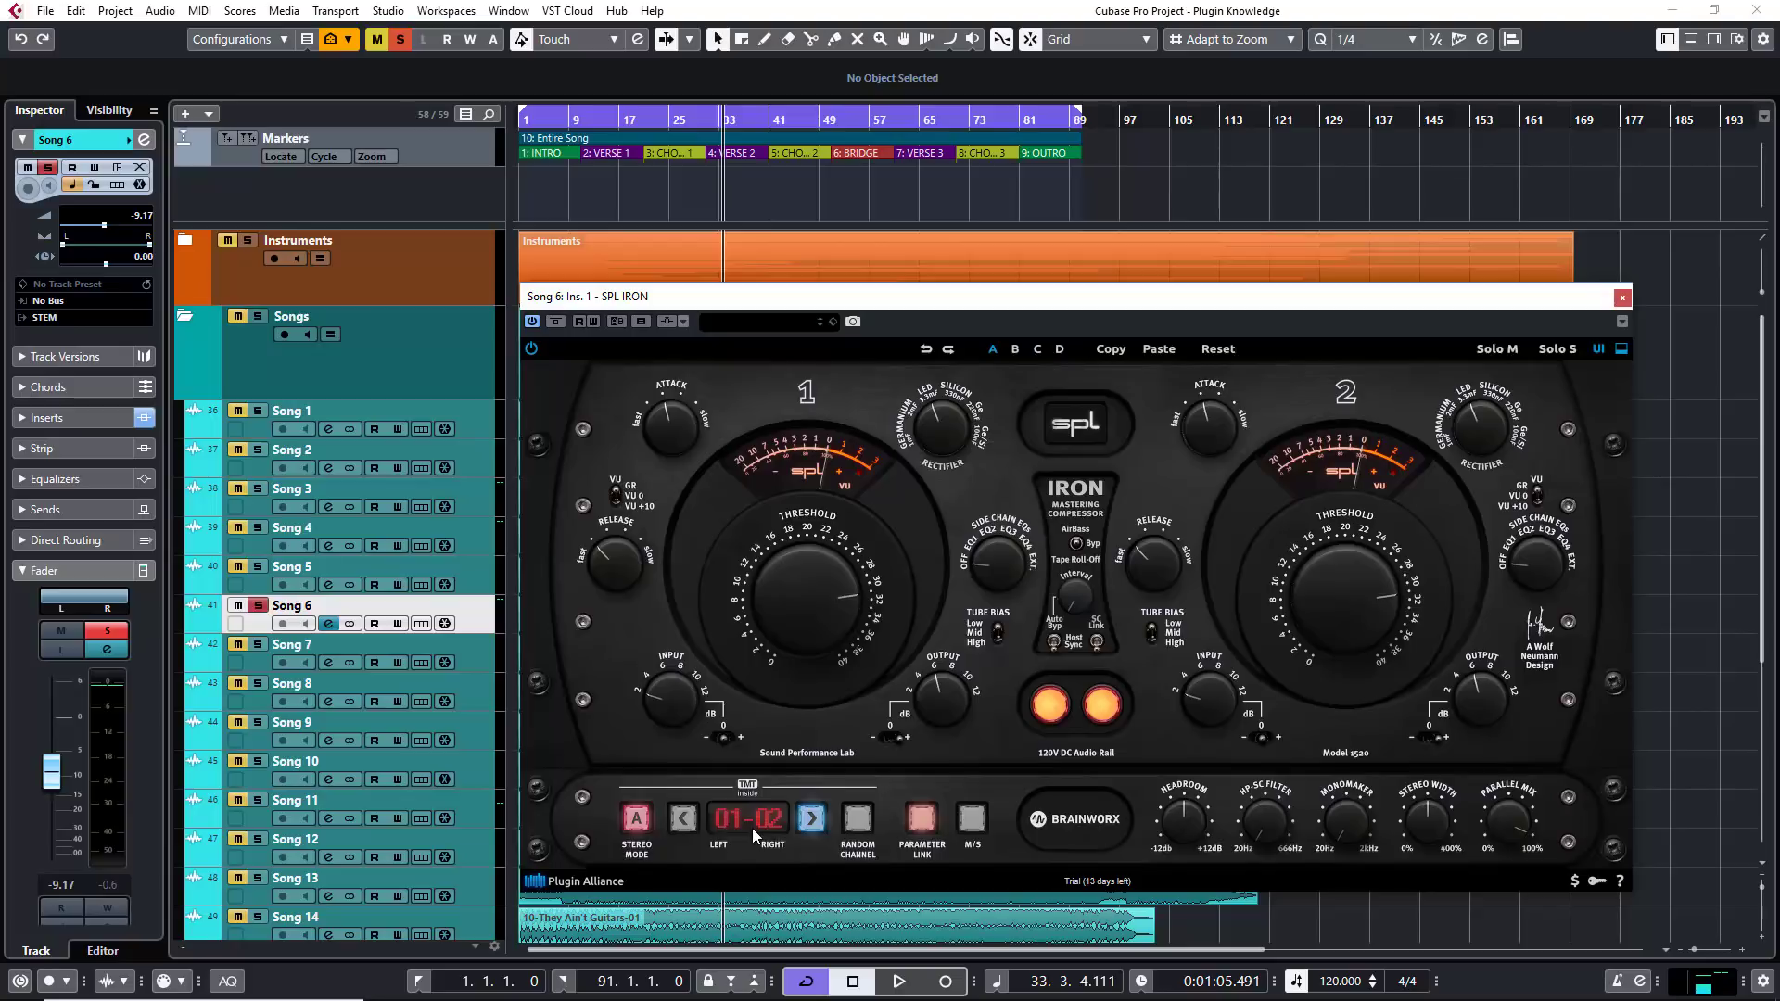
pyautogui.click(637, 819)
pyautogui.click(638, 820)
# Advance the TMT channel pair one pair at a time up to 19-20.
pyautogui.click(813, 819)
pyautogui.click(814, 821)
pyautogui.click(814, 820)
pyautogui.click(814, 820)
pyautogui.click(814, 819)
pyautogui.click(814, 820)
pyautogui.click(814, 820)
pyautogui.click(814, 820)
pyautogui.click(814, 819)
pyautogui.click(814, 819)
pyautogui.click(814, 819)
pyautogui.click(814, 818)
pyautogui.click(814, 818)
pyautogui.click(814, 818)
pyautogui.click(814, 818)
pyautogui.click(814, 820)
pyautogui.click(814, 820)
pyautogui.click(814, 820)
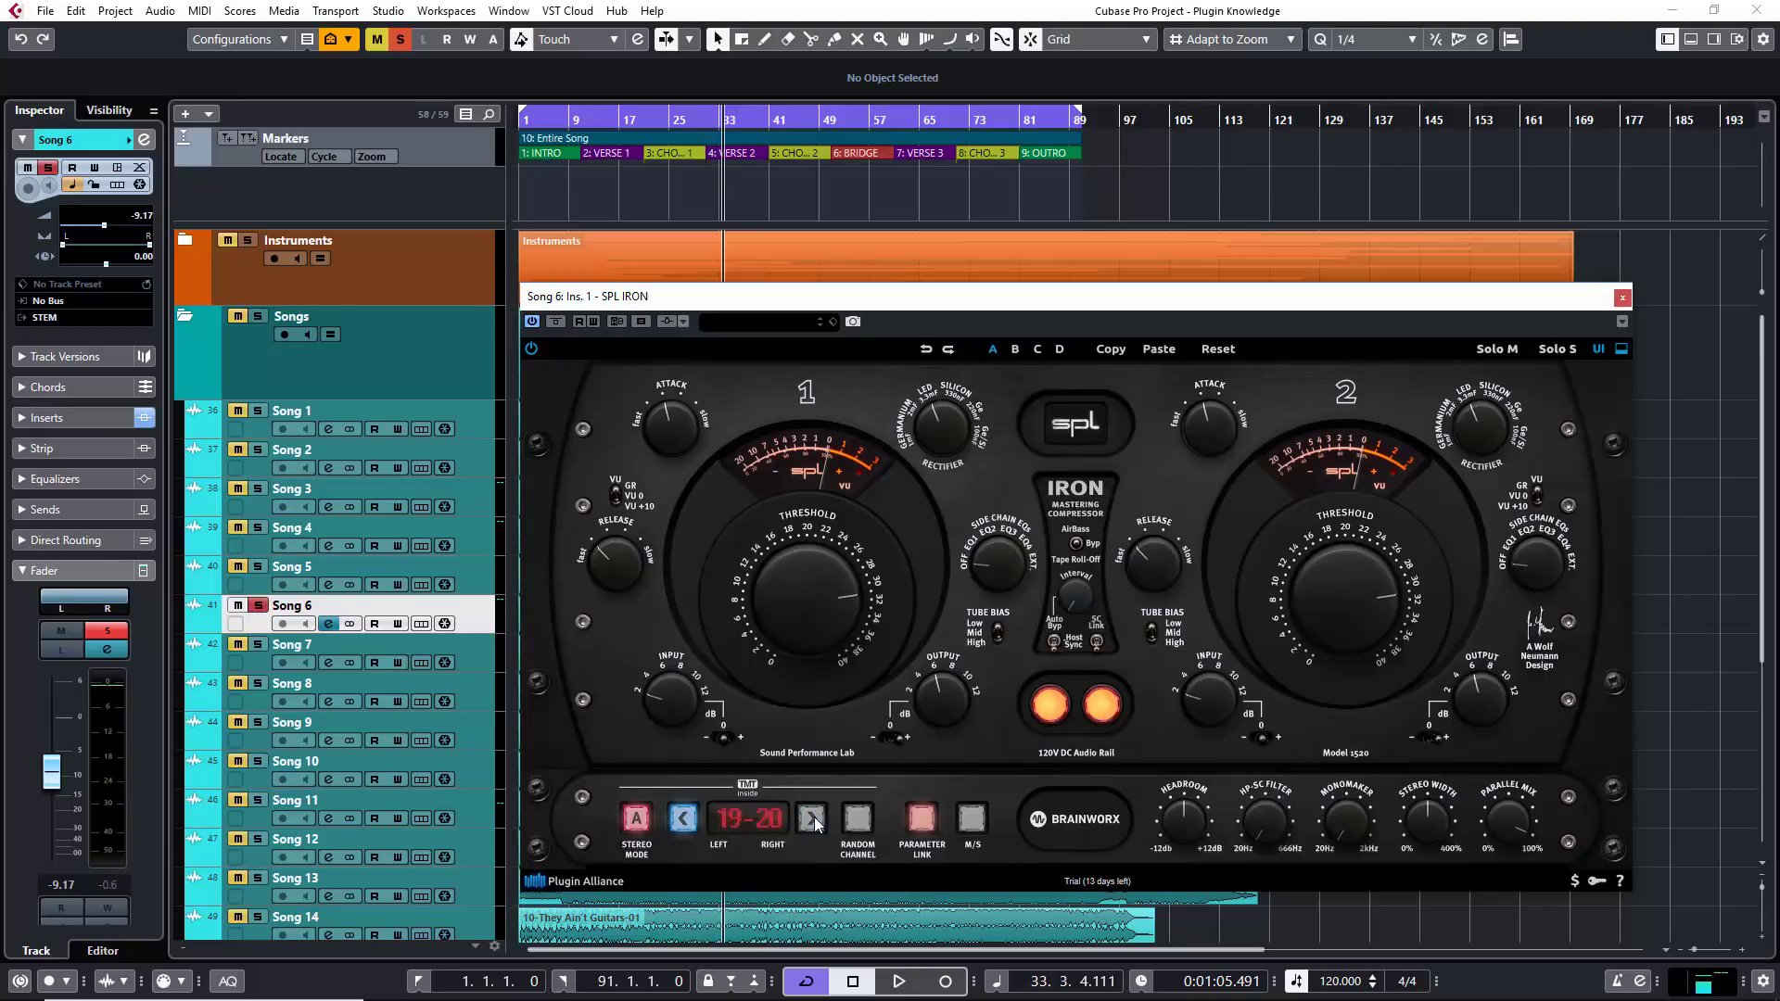
# Step the TMT channel pair back down to 01-02.
pyautogui.click(683, 820)
pyautogui.click(684, 820)
pyautogui.click(683, 820)
pyautogui.click(684, 819)
pyautogui.click(683, 819)
pyautogui.click(683, 819)
pyautogui.click(683, 820)
pyautogui.click(684, 820)
pyautogui.click(683, 819)
pyautogui.click(683, 819)
pyautogui.click(683, 819)
pyautogui.click(684, 819)
pyautogui.click(683, 820)
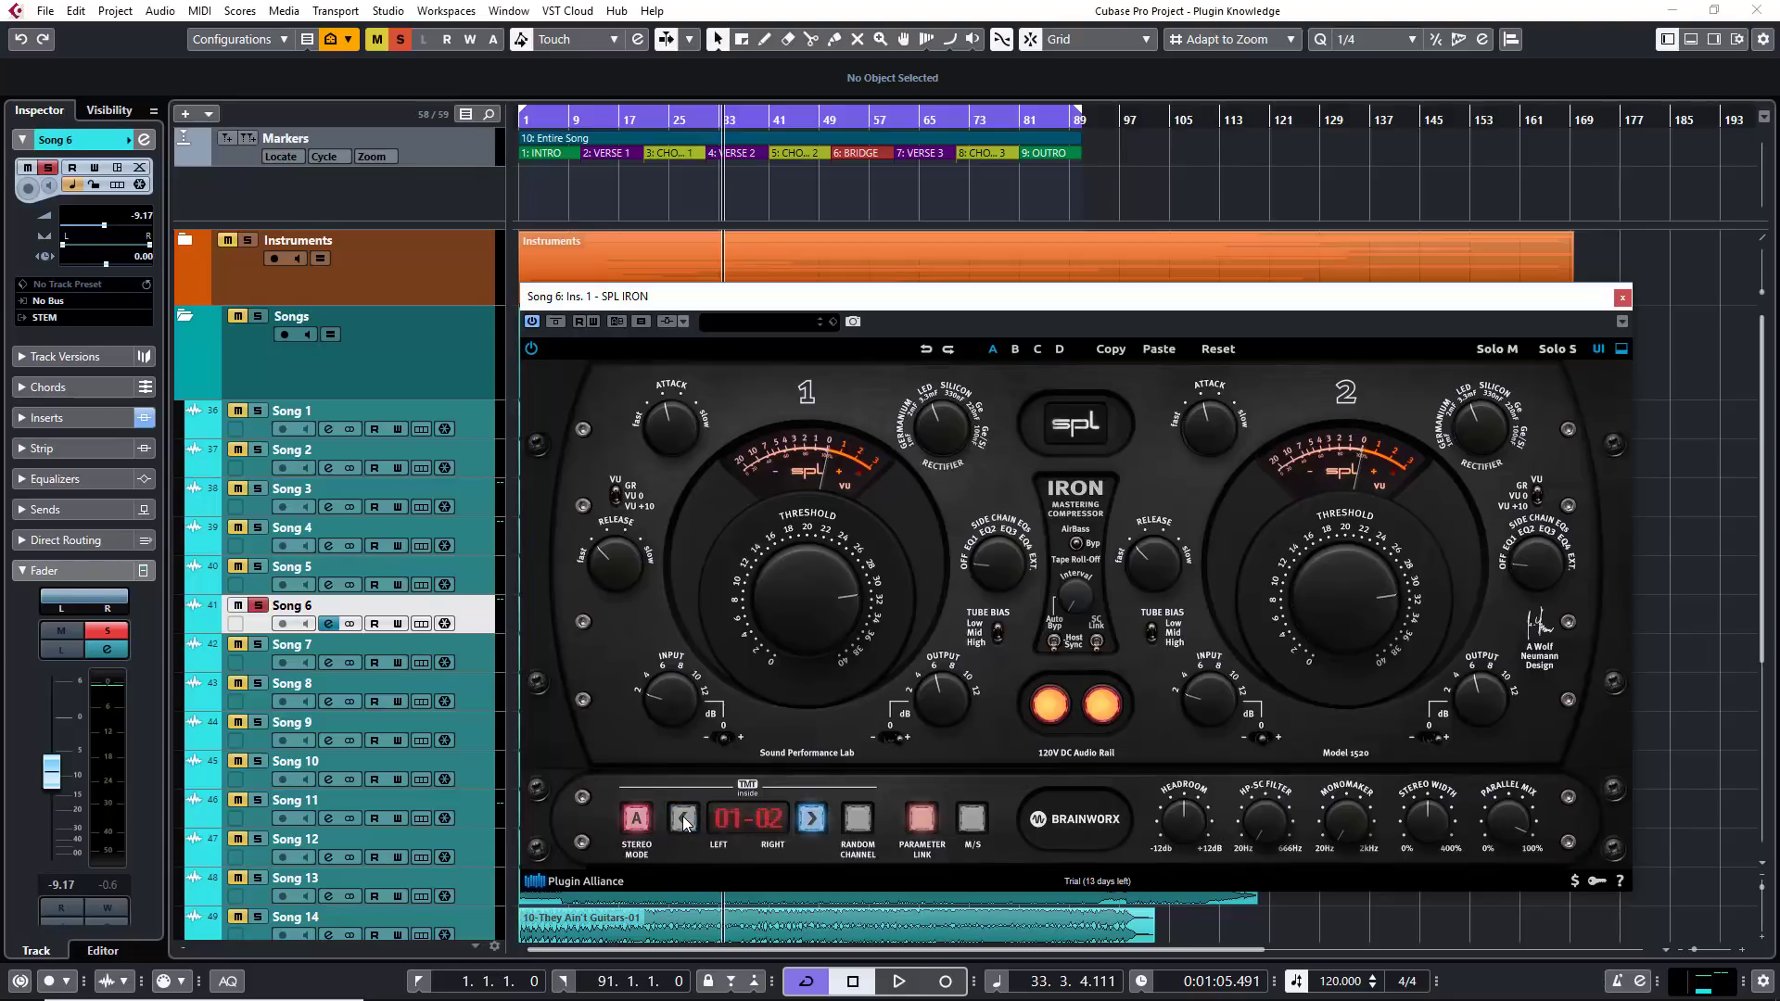
# Randomize the TMT channel pair several times, first to 11-12 while stopped and again to 17-18 during playback from Verse 2.
pyautogui.click(852, 818)
pyautogui.click(854, 821)
pyautogui.click(854, 822)
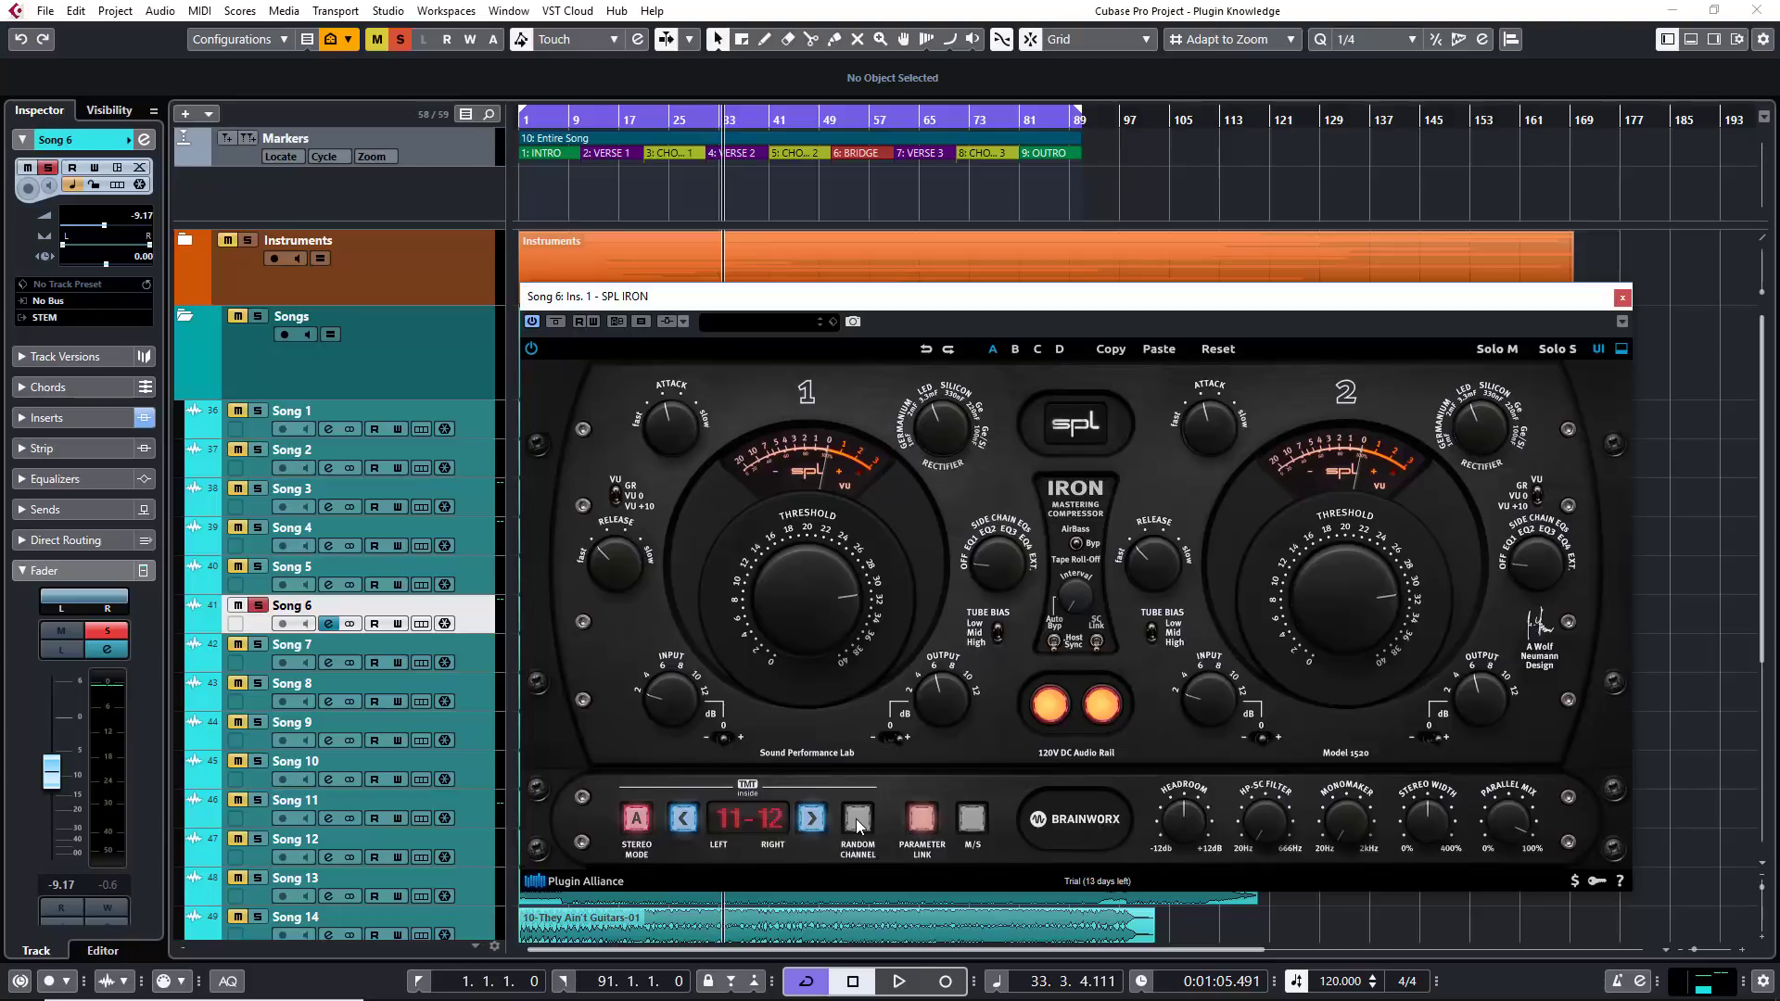
pyautogui.press('space')
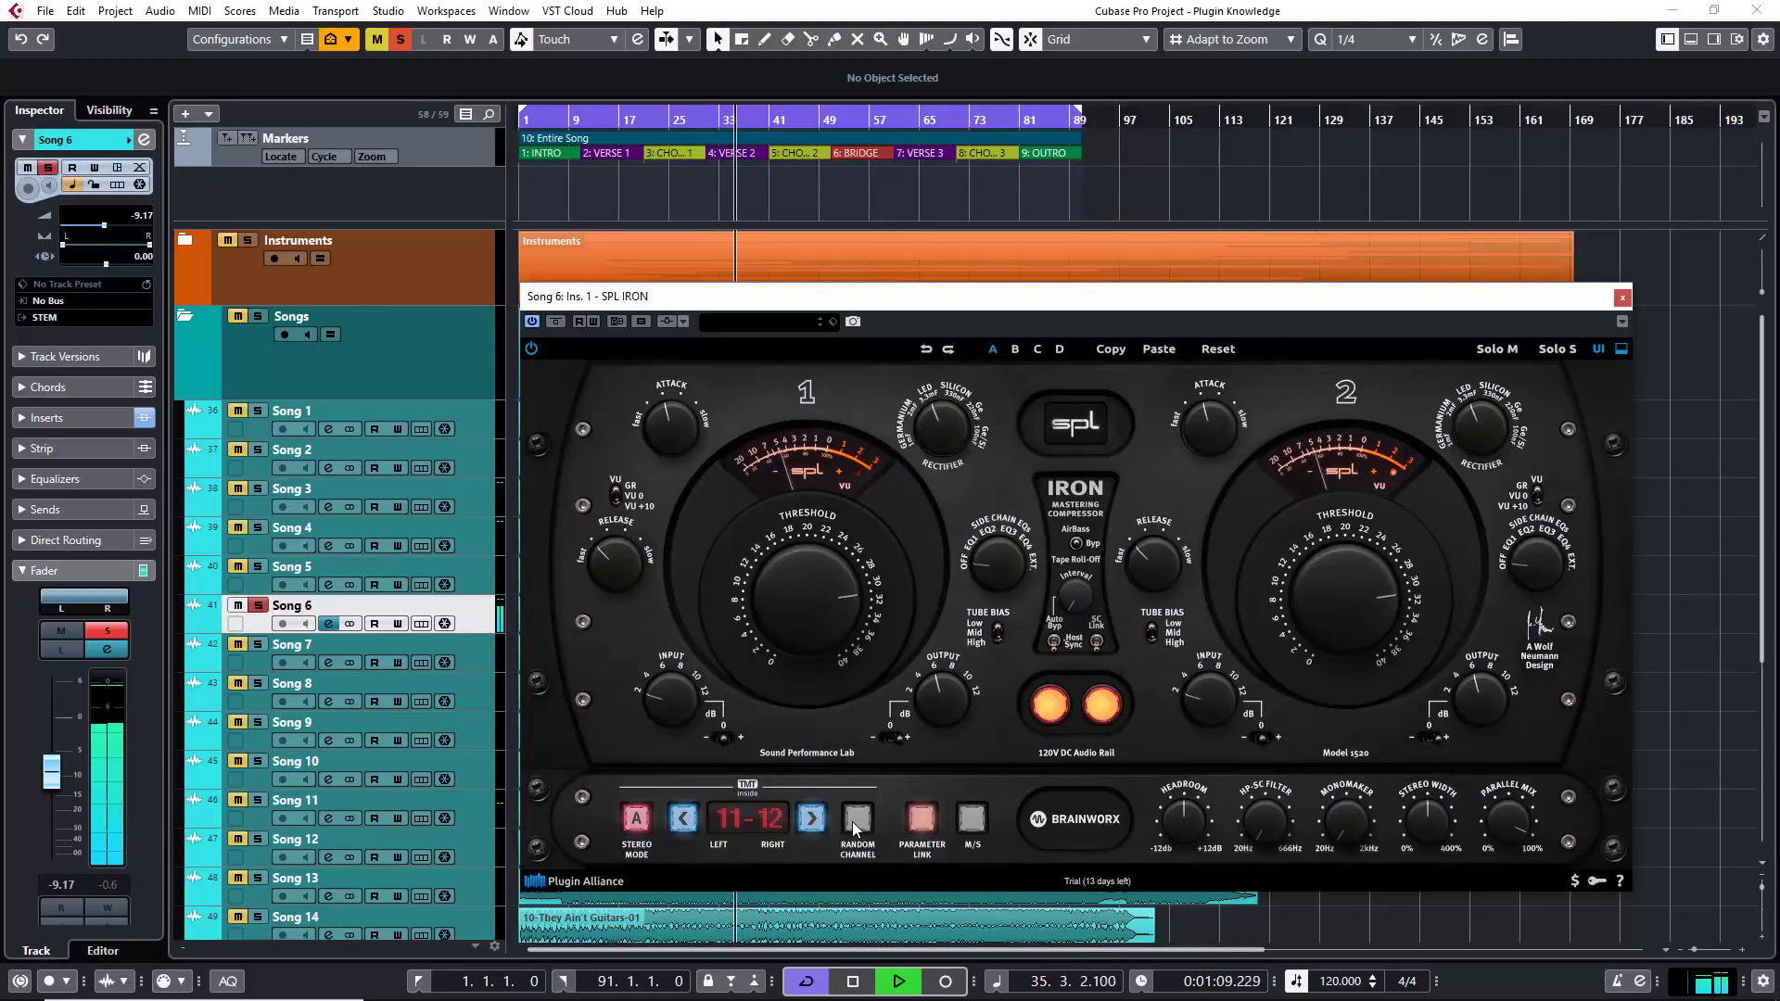
pyautogui.click(855, 828)
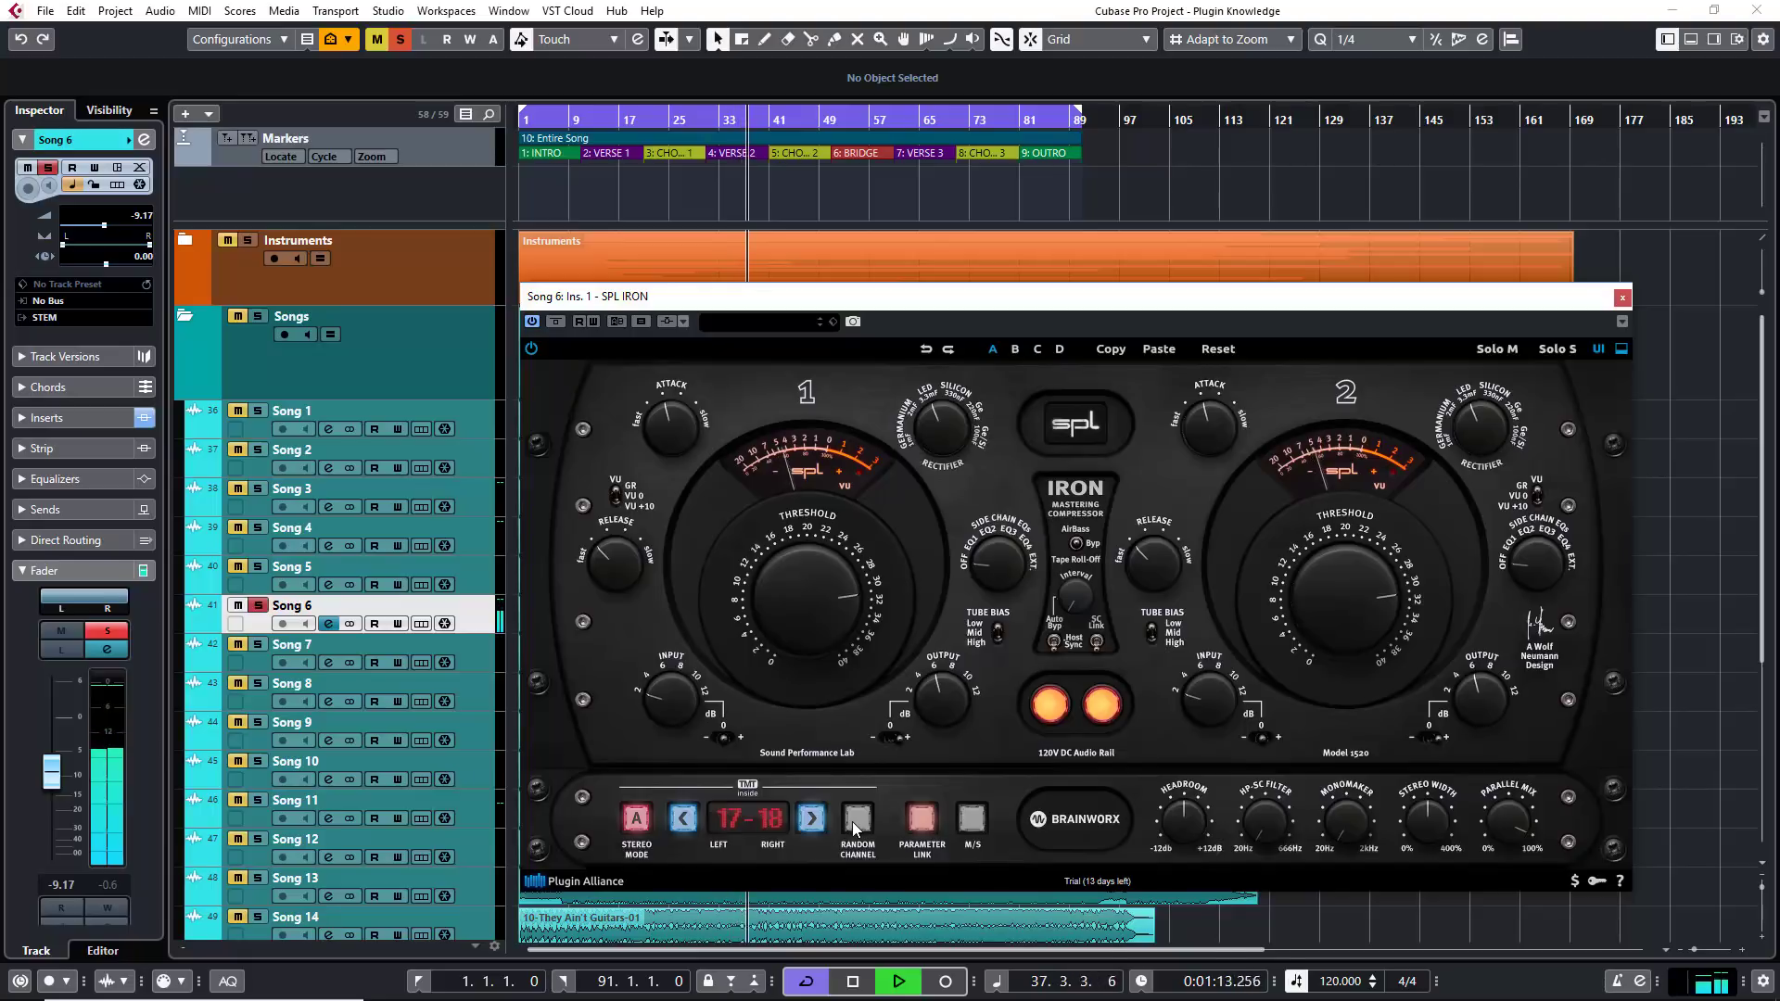
# Randomize the TMT channel pair repeatedly during playback until it lands on 02-03, then stop playback.
pyautogui.click(855, 827)
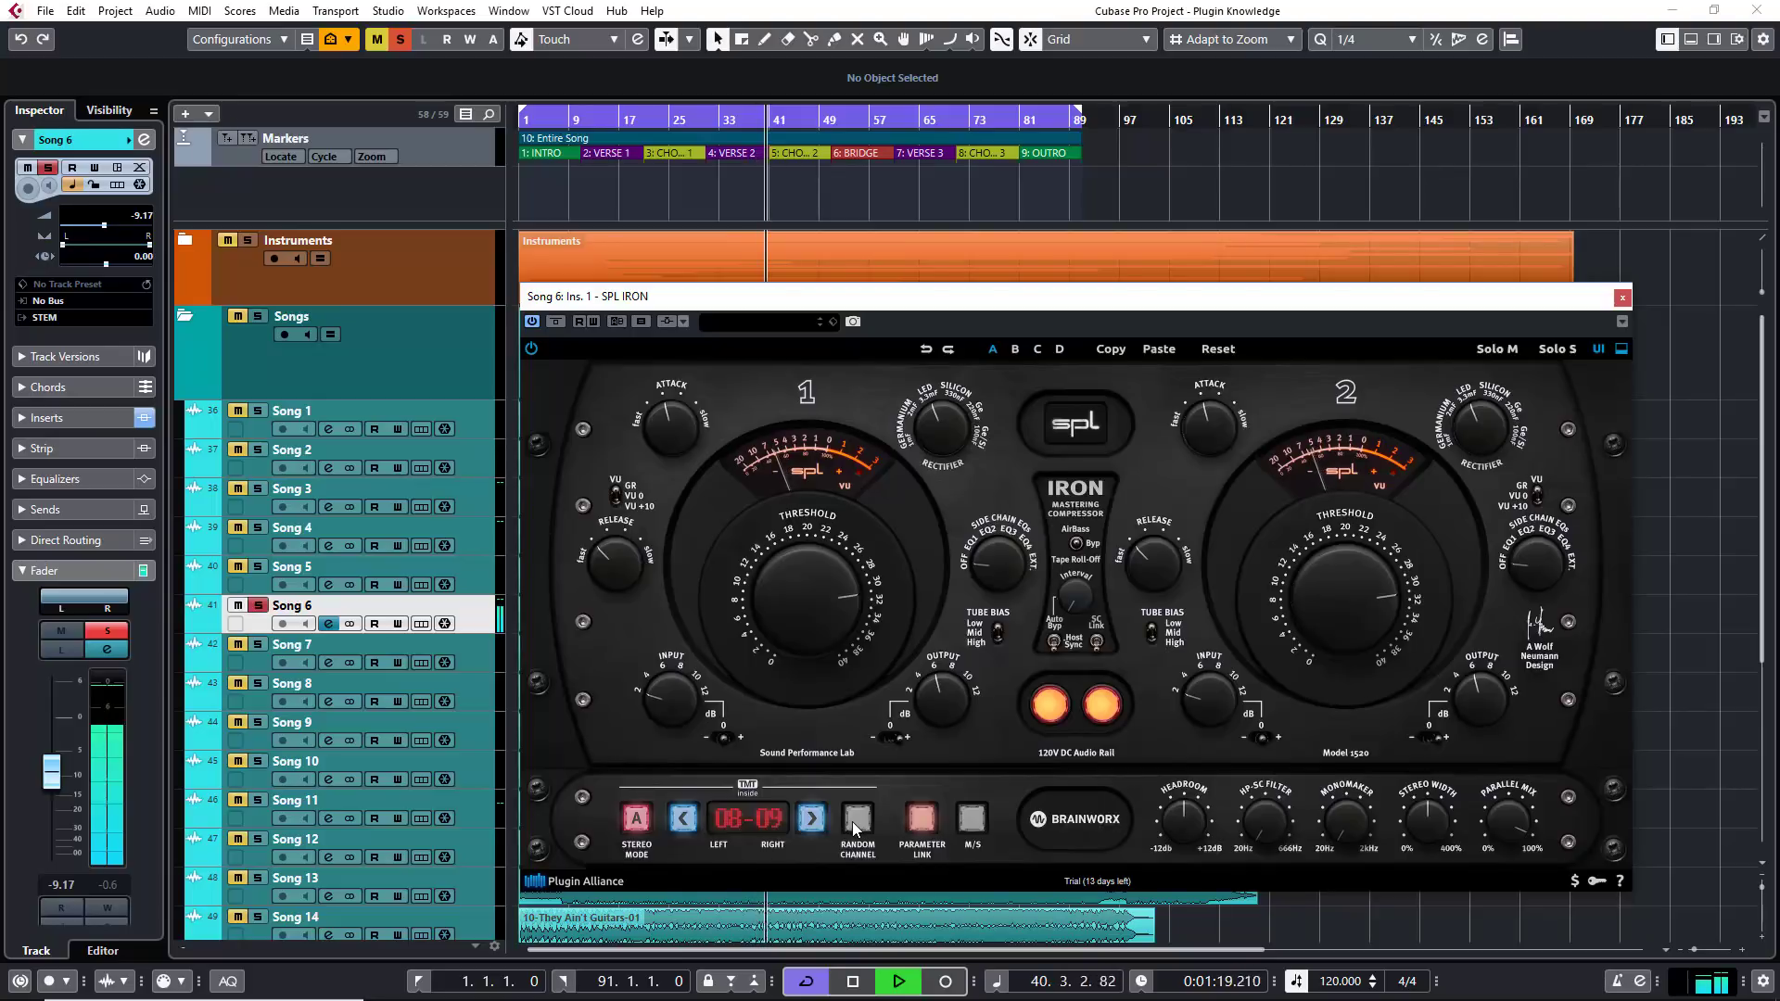
pyautogui.click(855, 827)
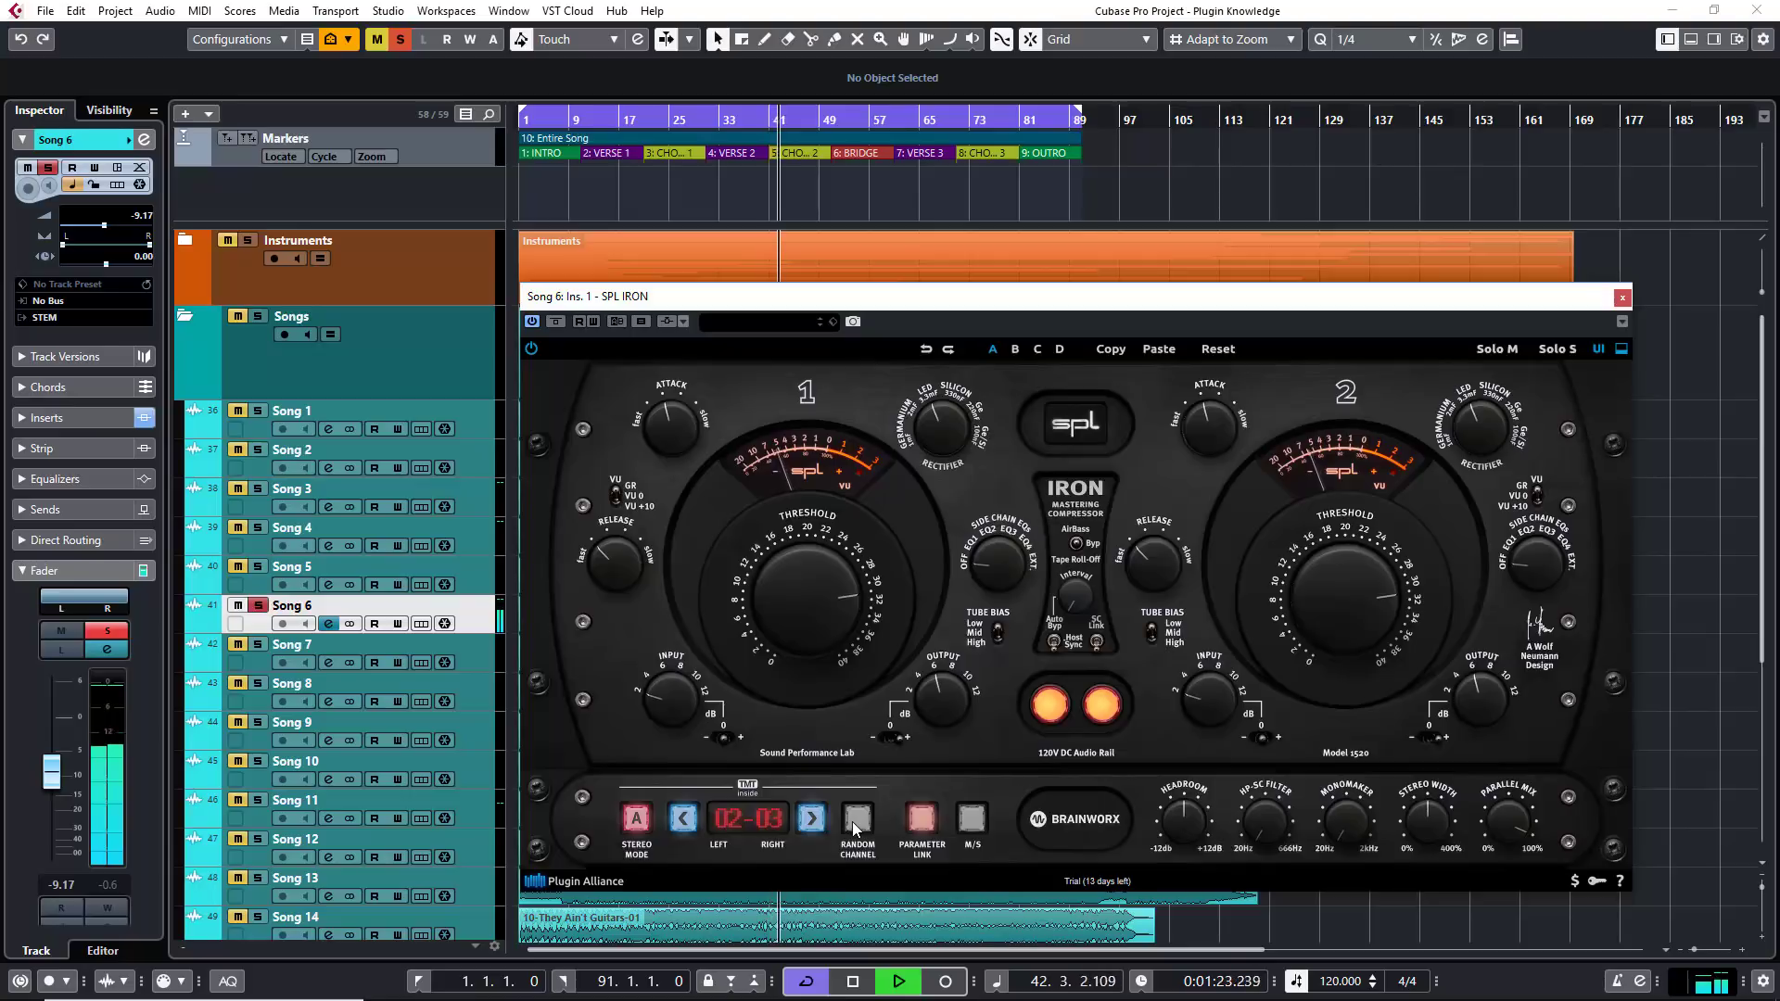
pyautogui.click(855, 828)
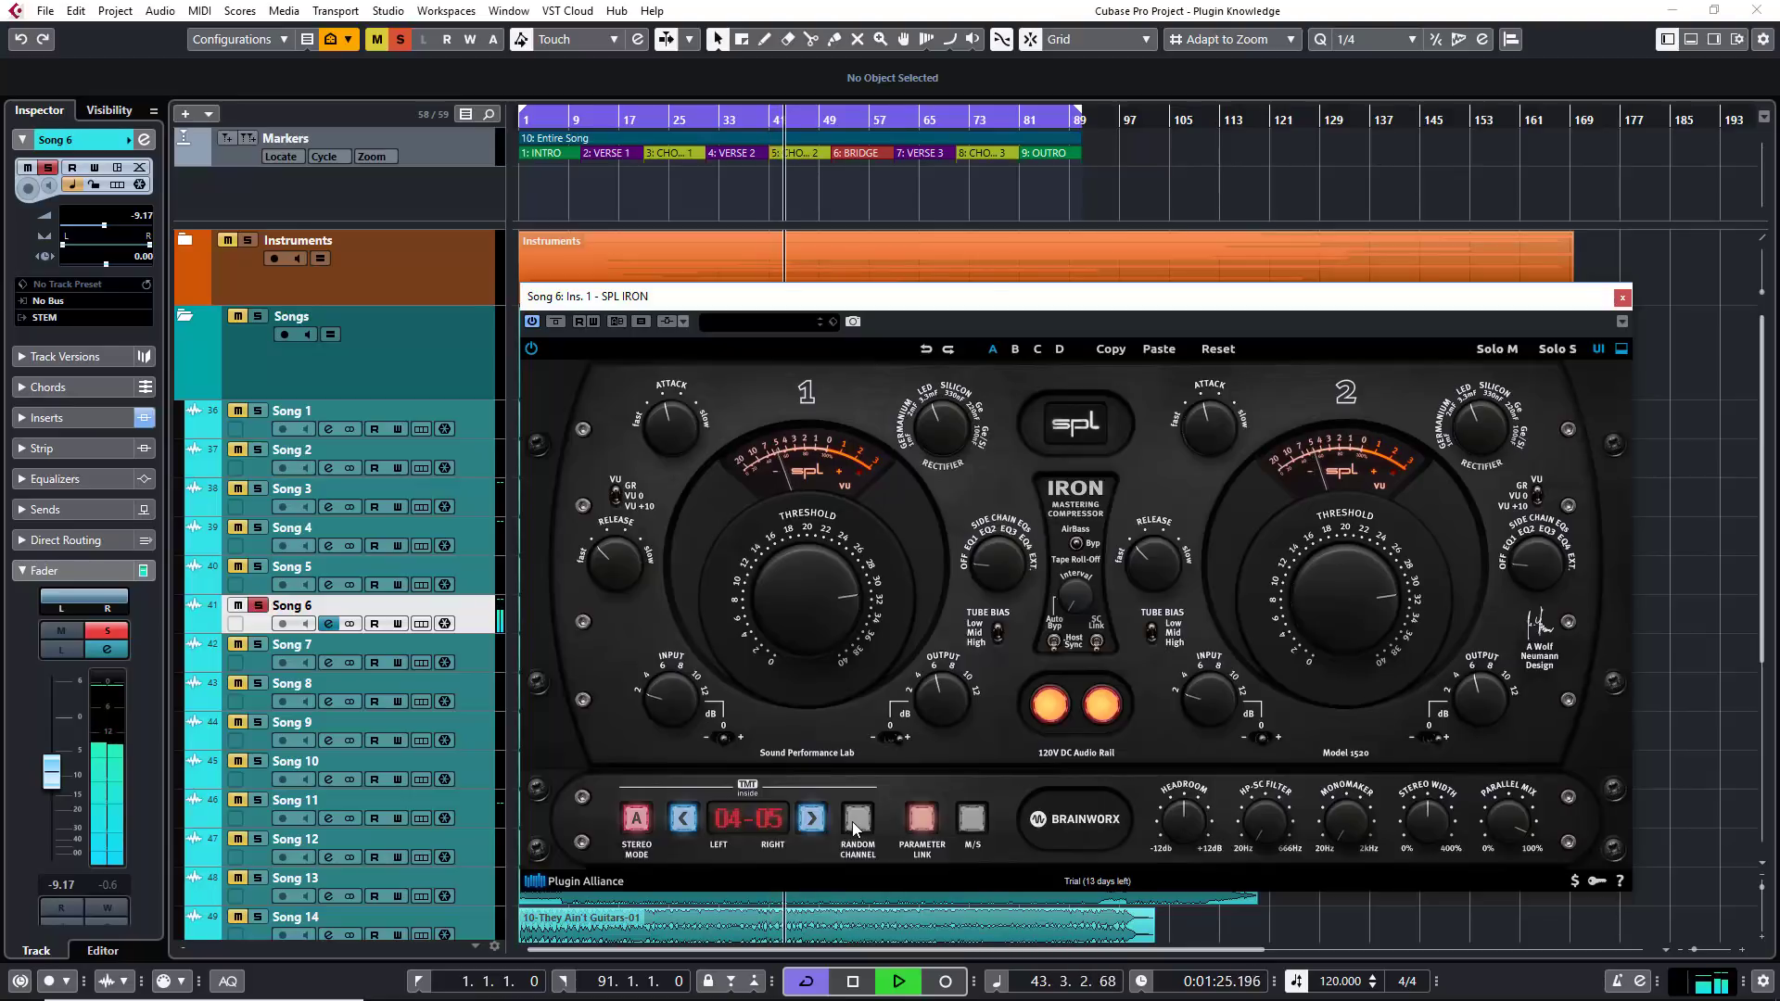
pyautogui.click(855, 828)
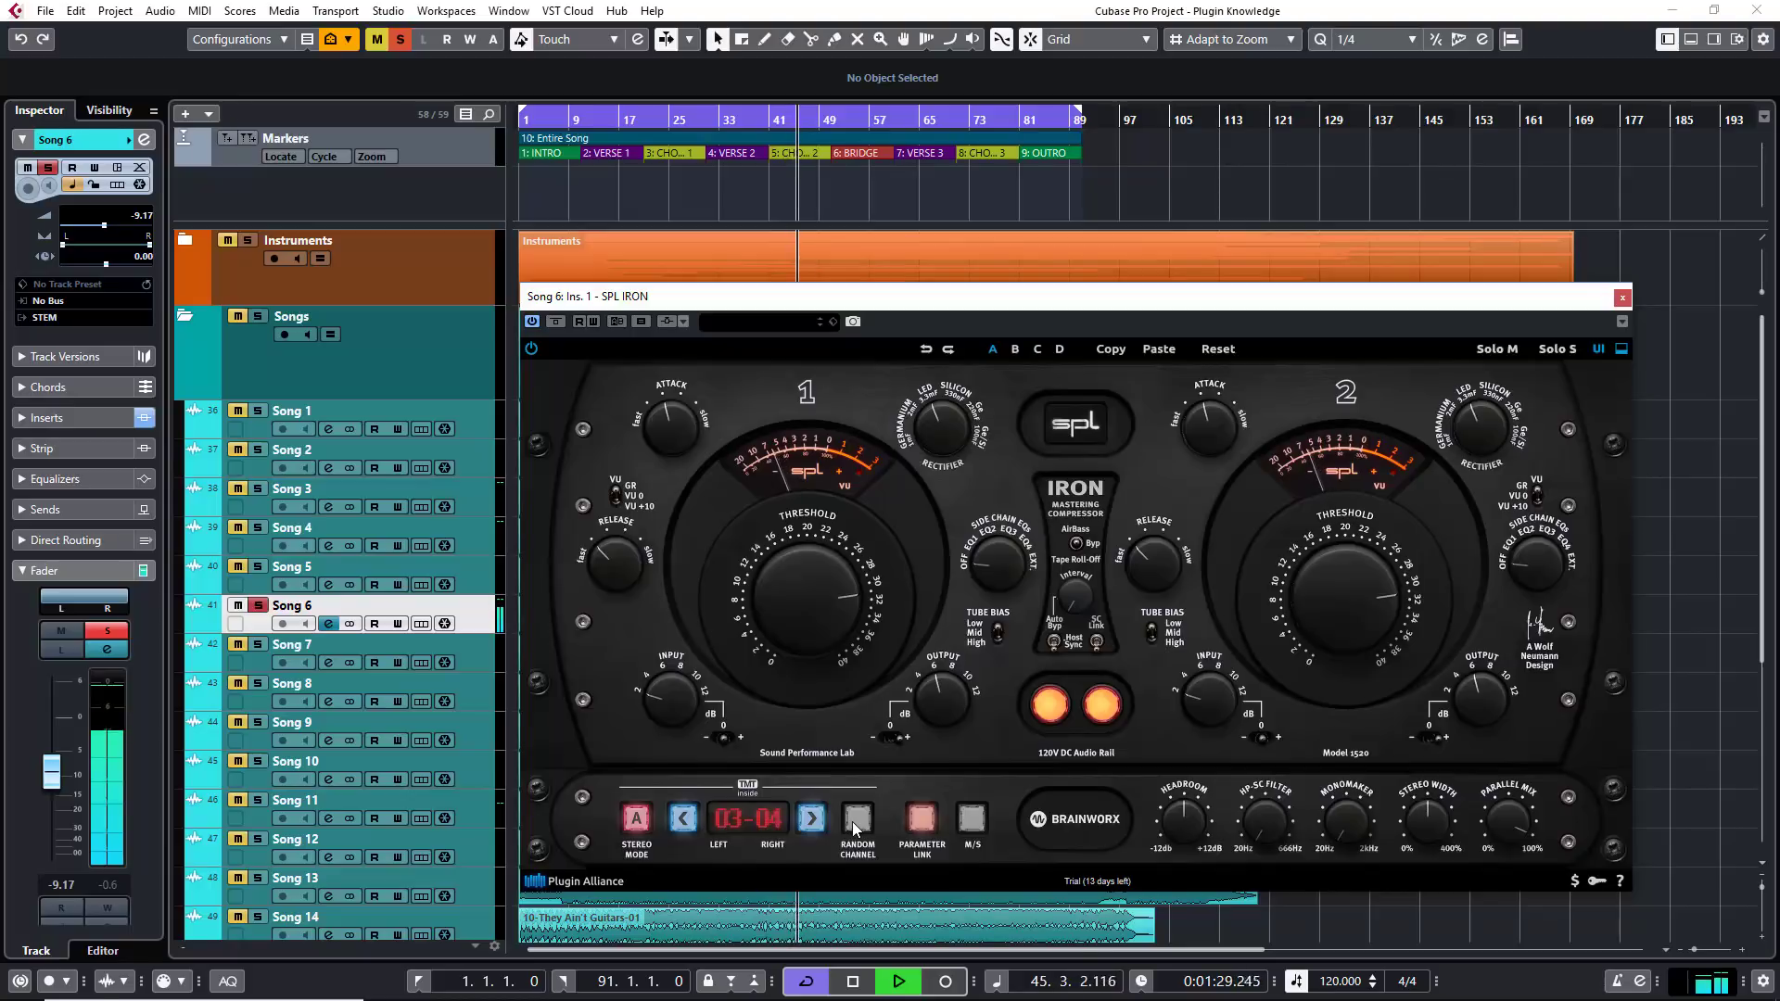
pyautogui.click(855, 828)
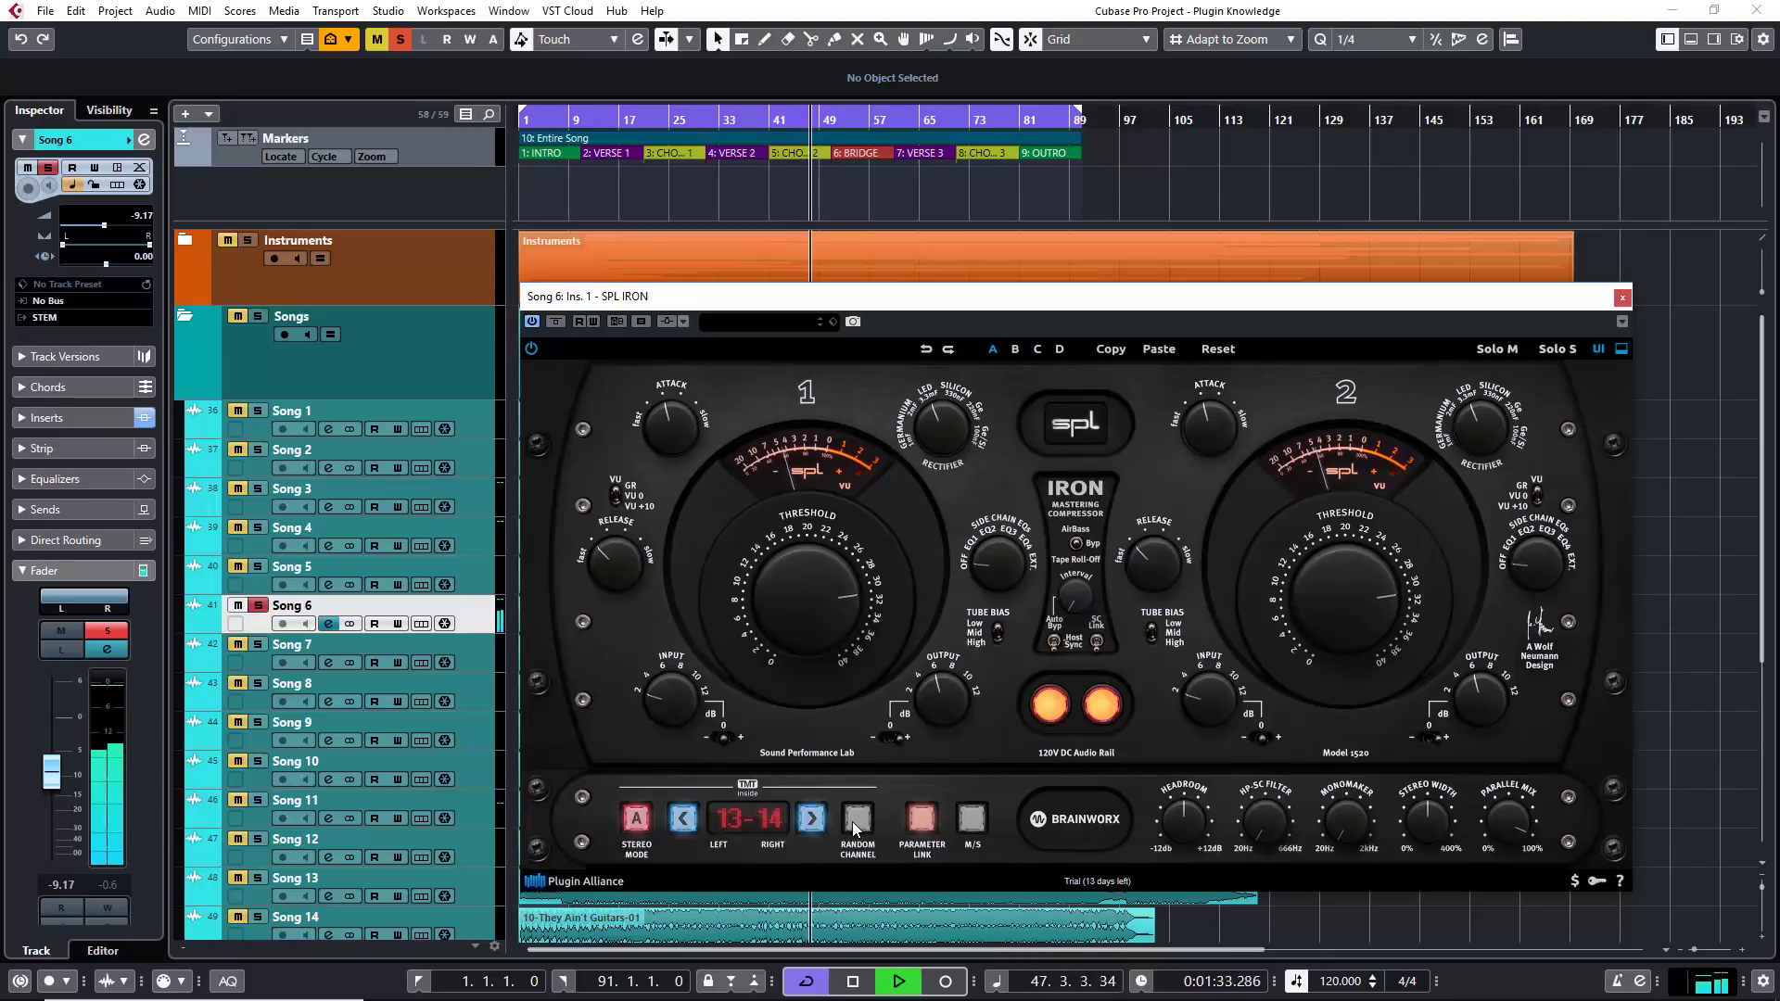
pyautogui.click(855, 828)
pyautogui.click(855, 828)
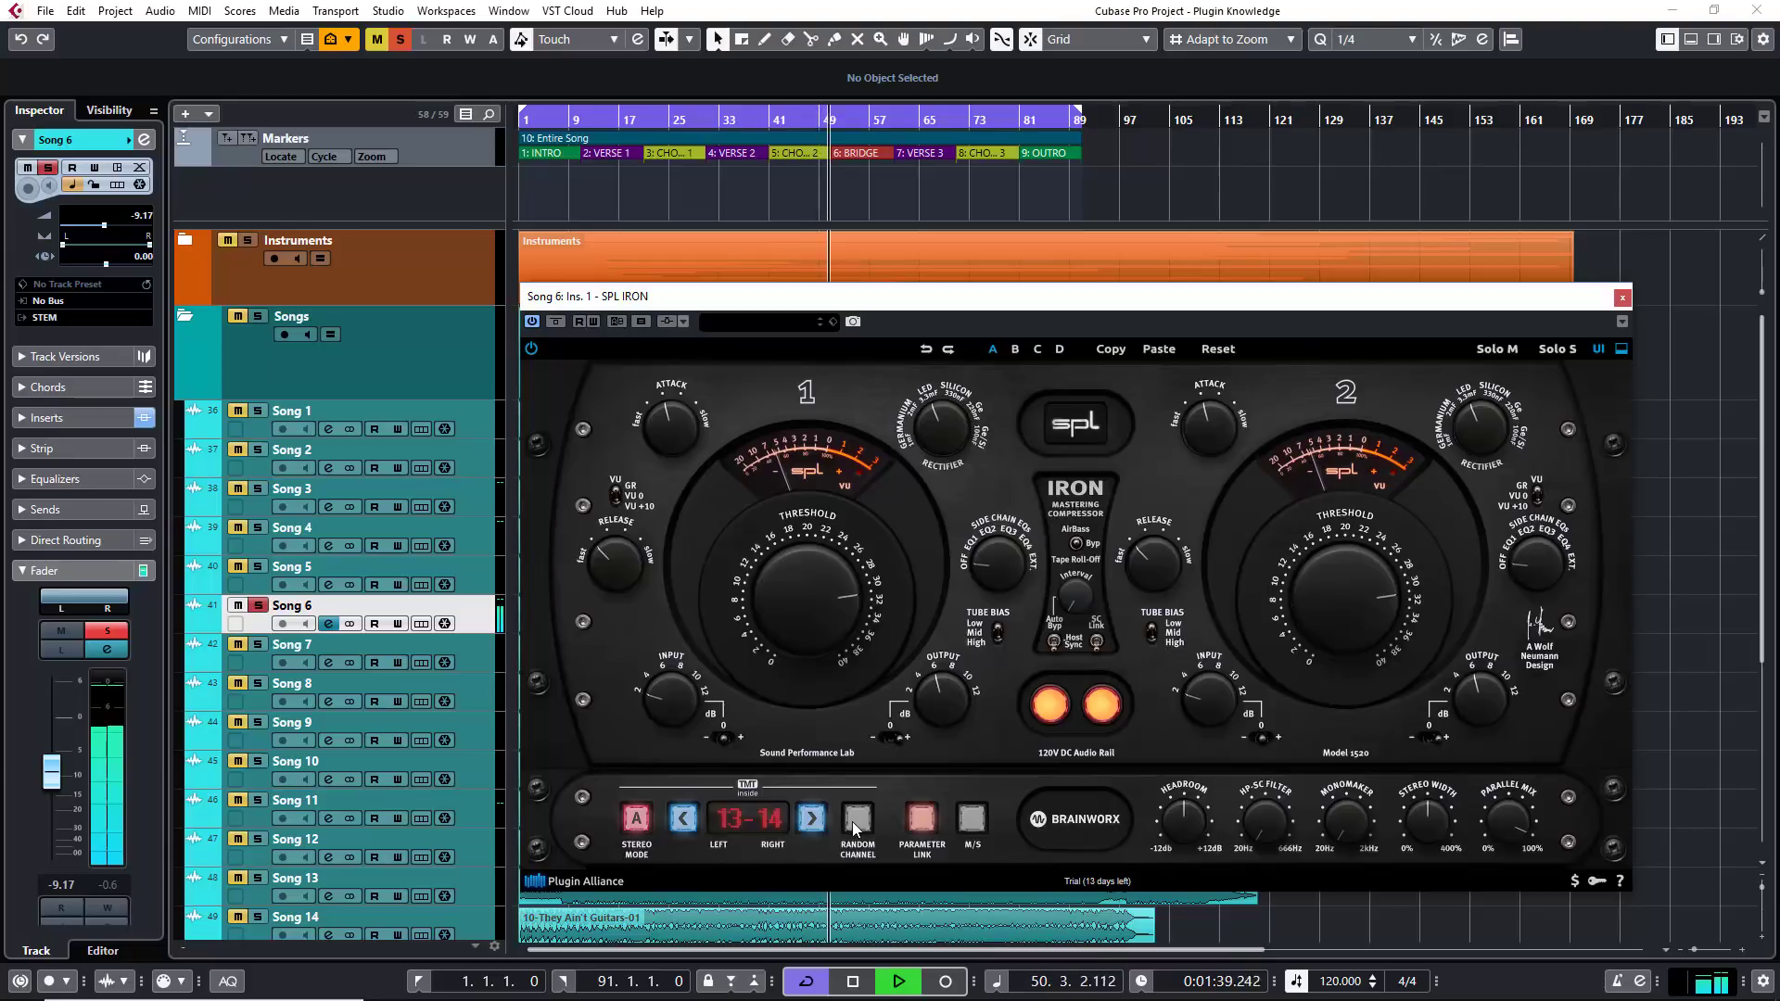
pyautogui.click(855, 828)
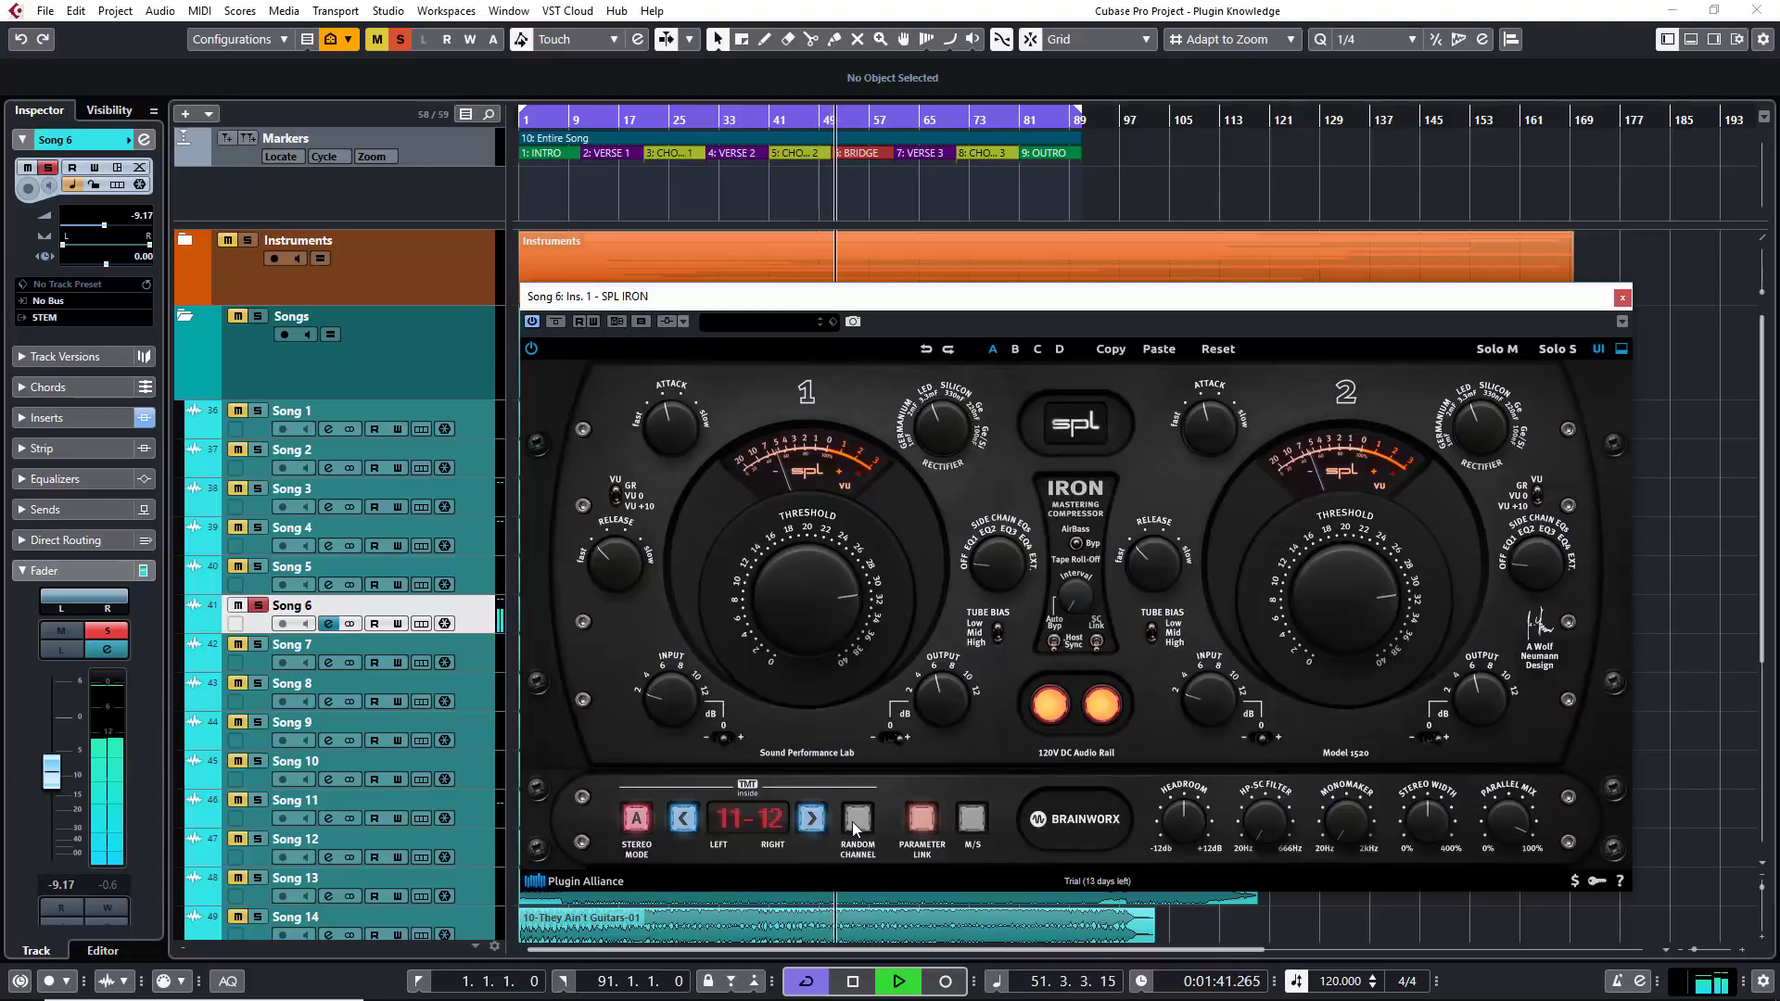
pyautogui.click(855, 828)
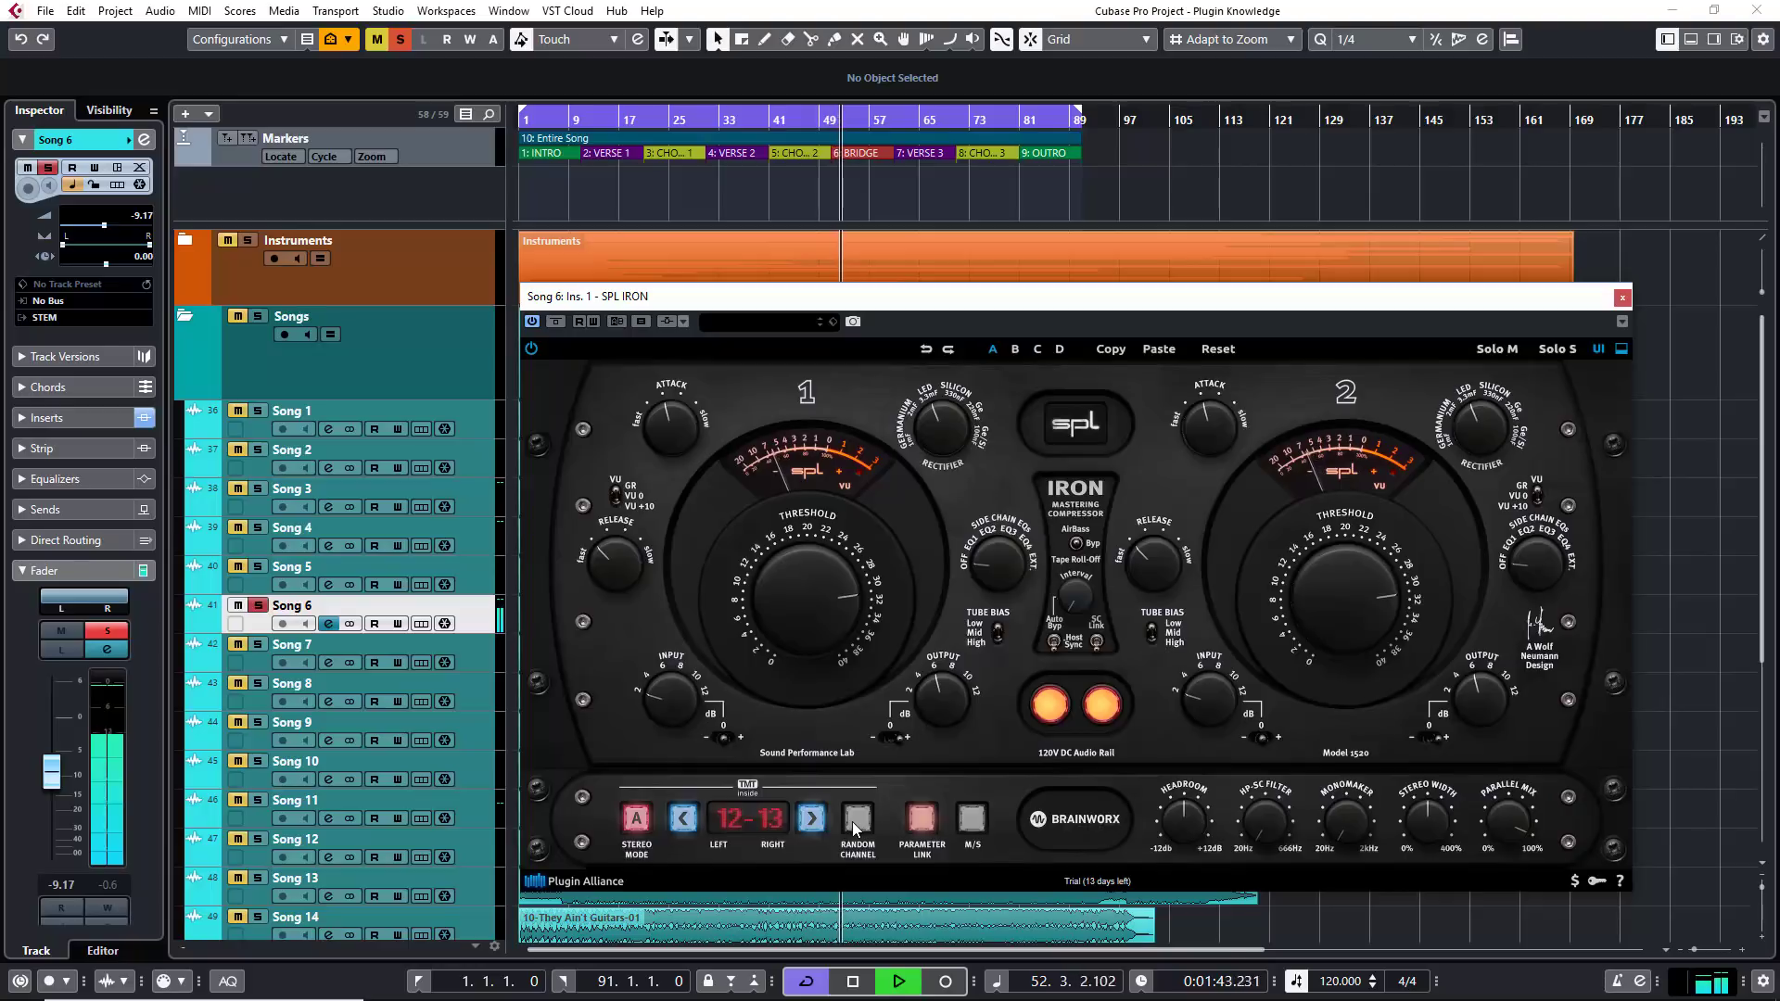
pyautogui.click(855, 828)
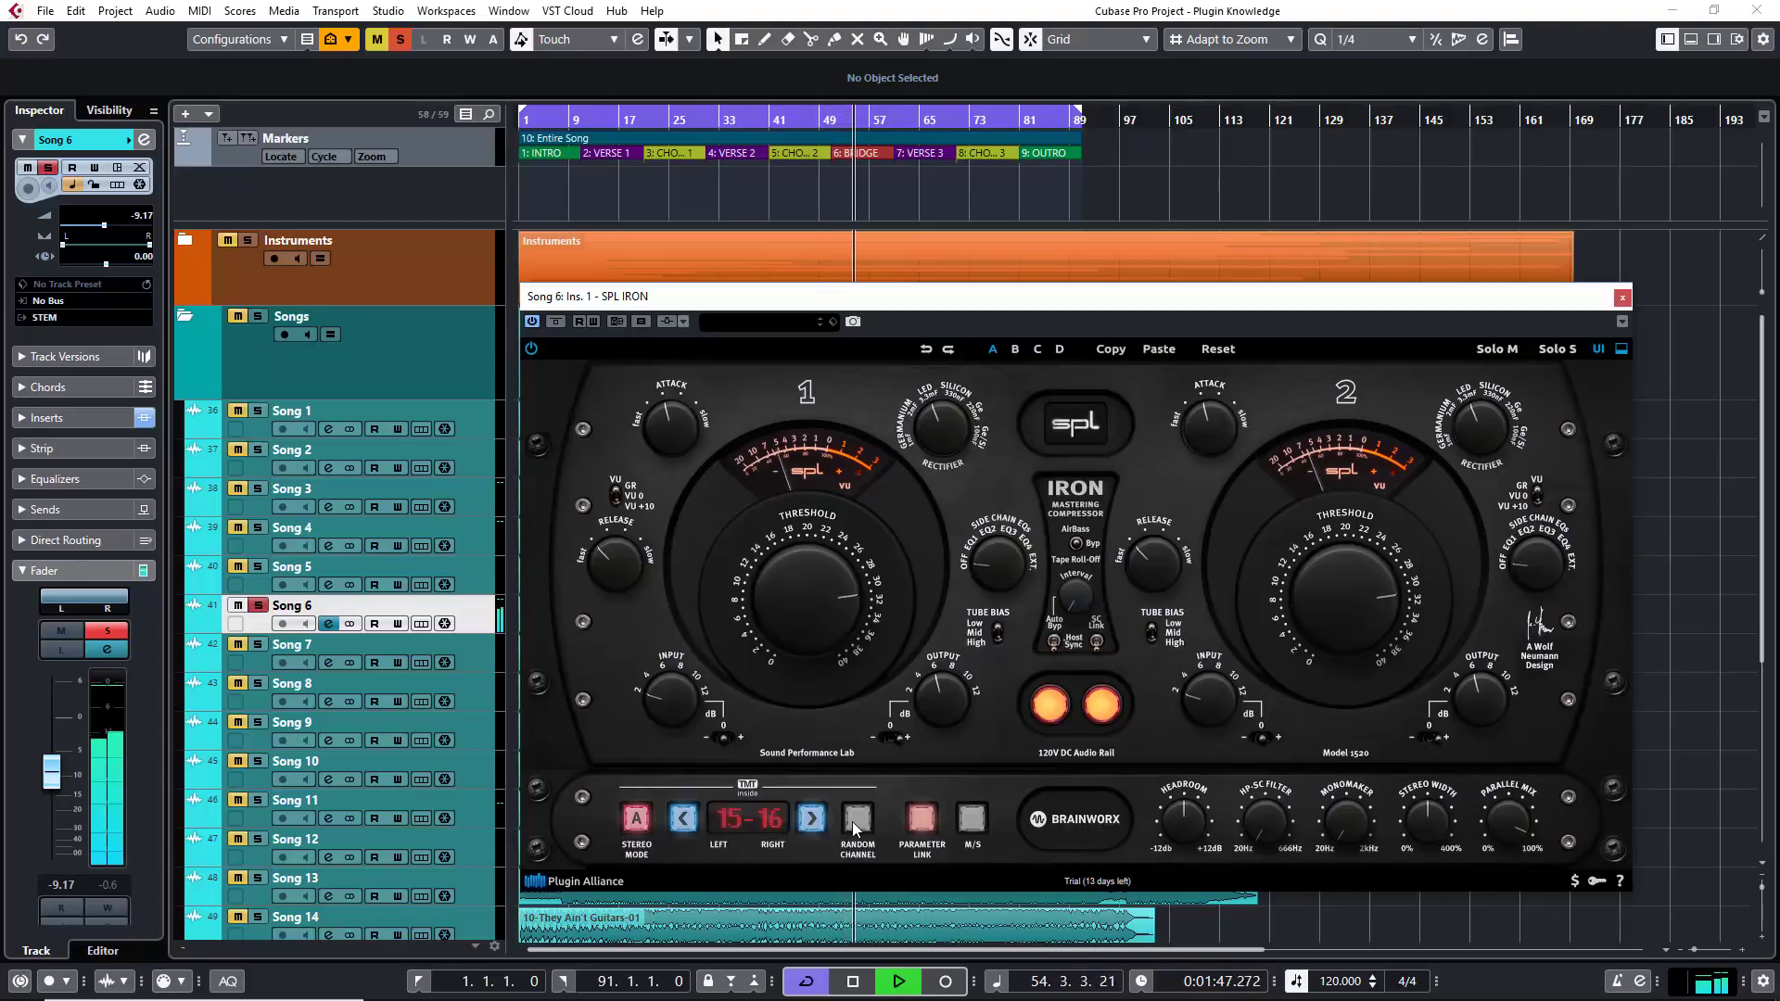
pyautogui.click(855, 828)
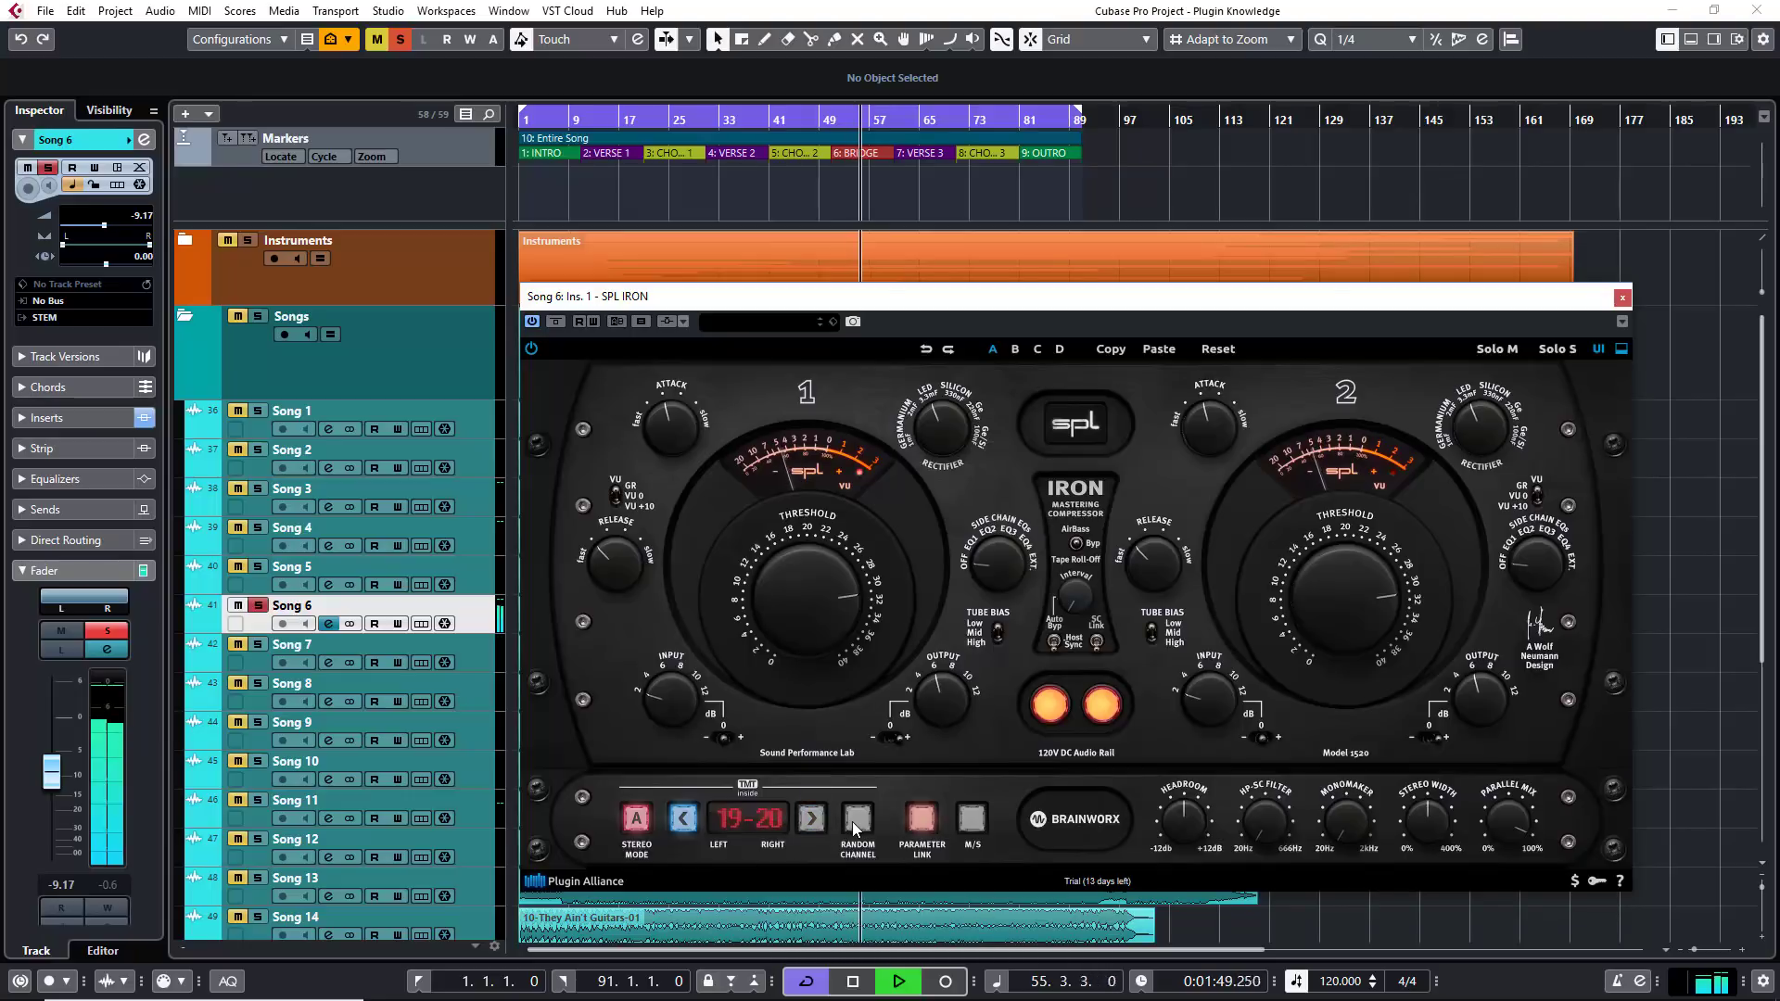
pyautogui.click(854, 828)
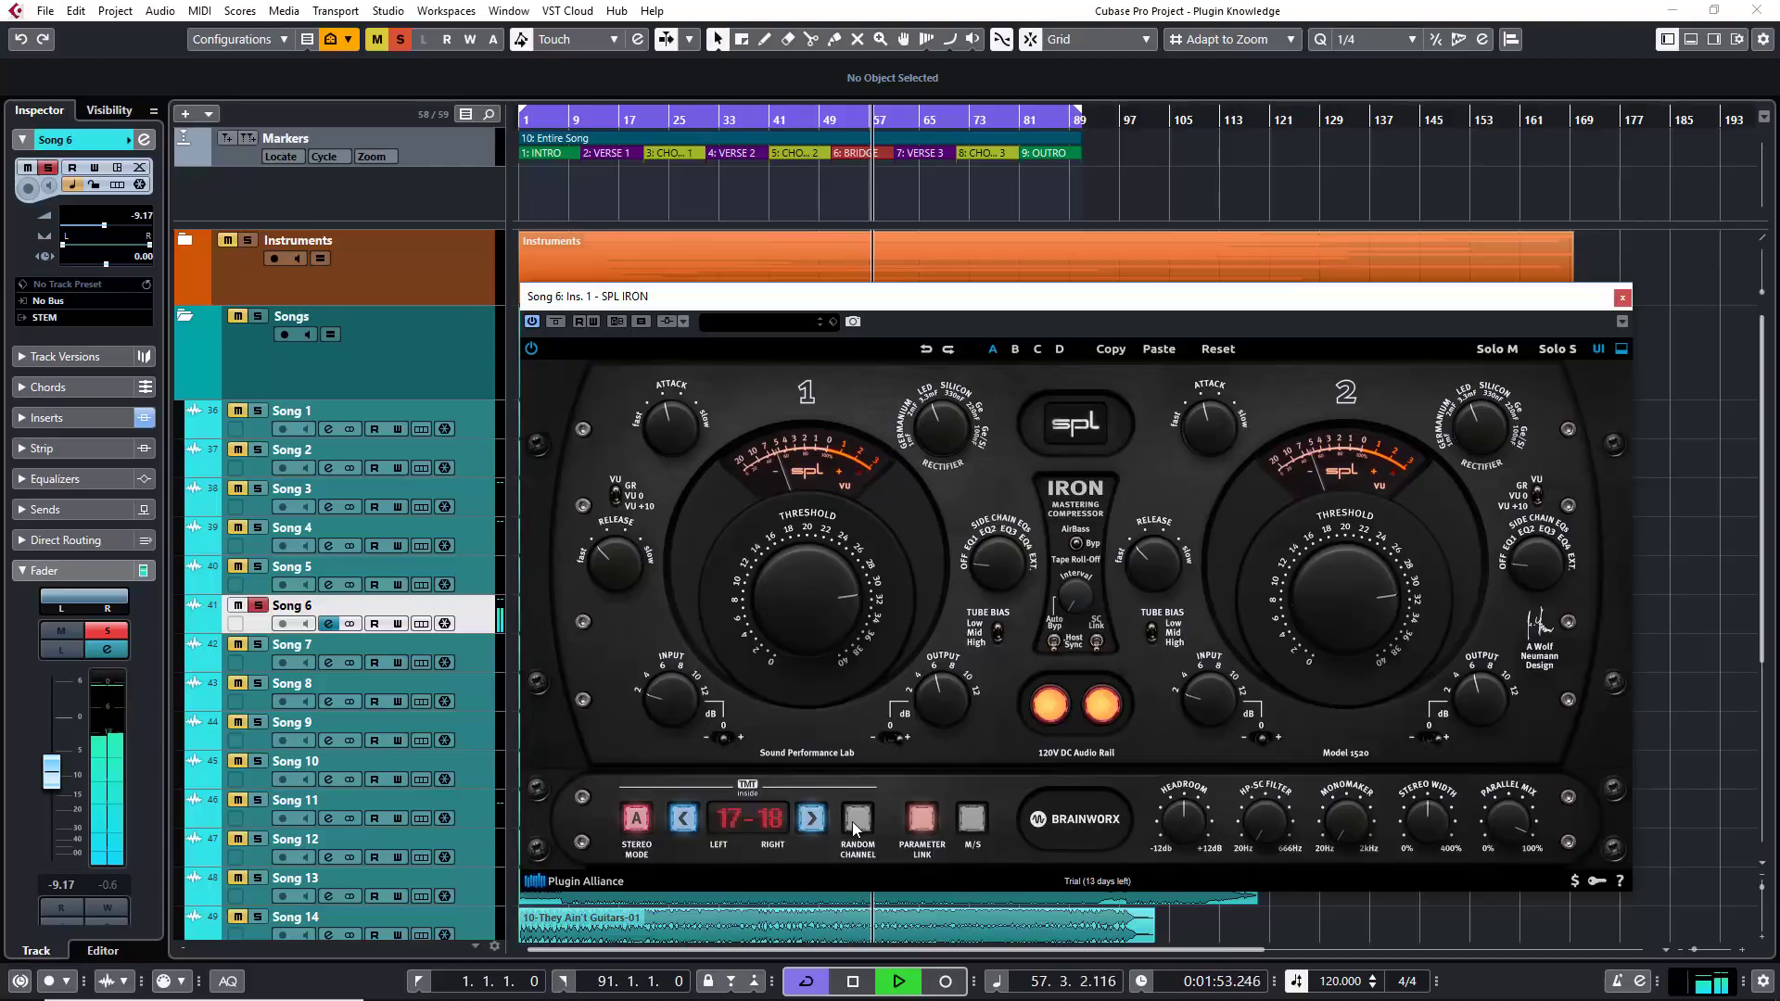
pyautogui.click(855, 828)
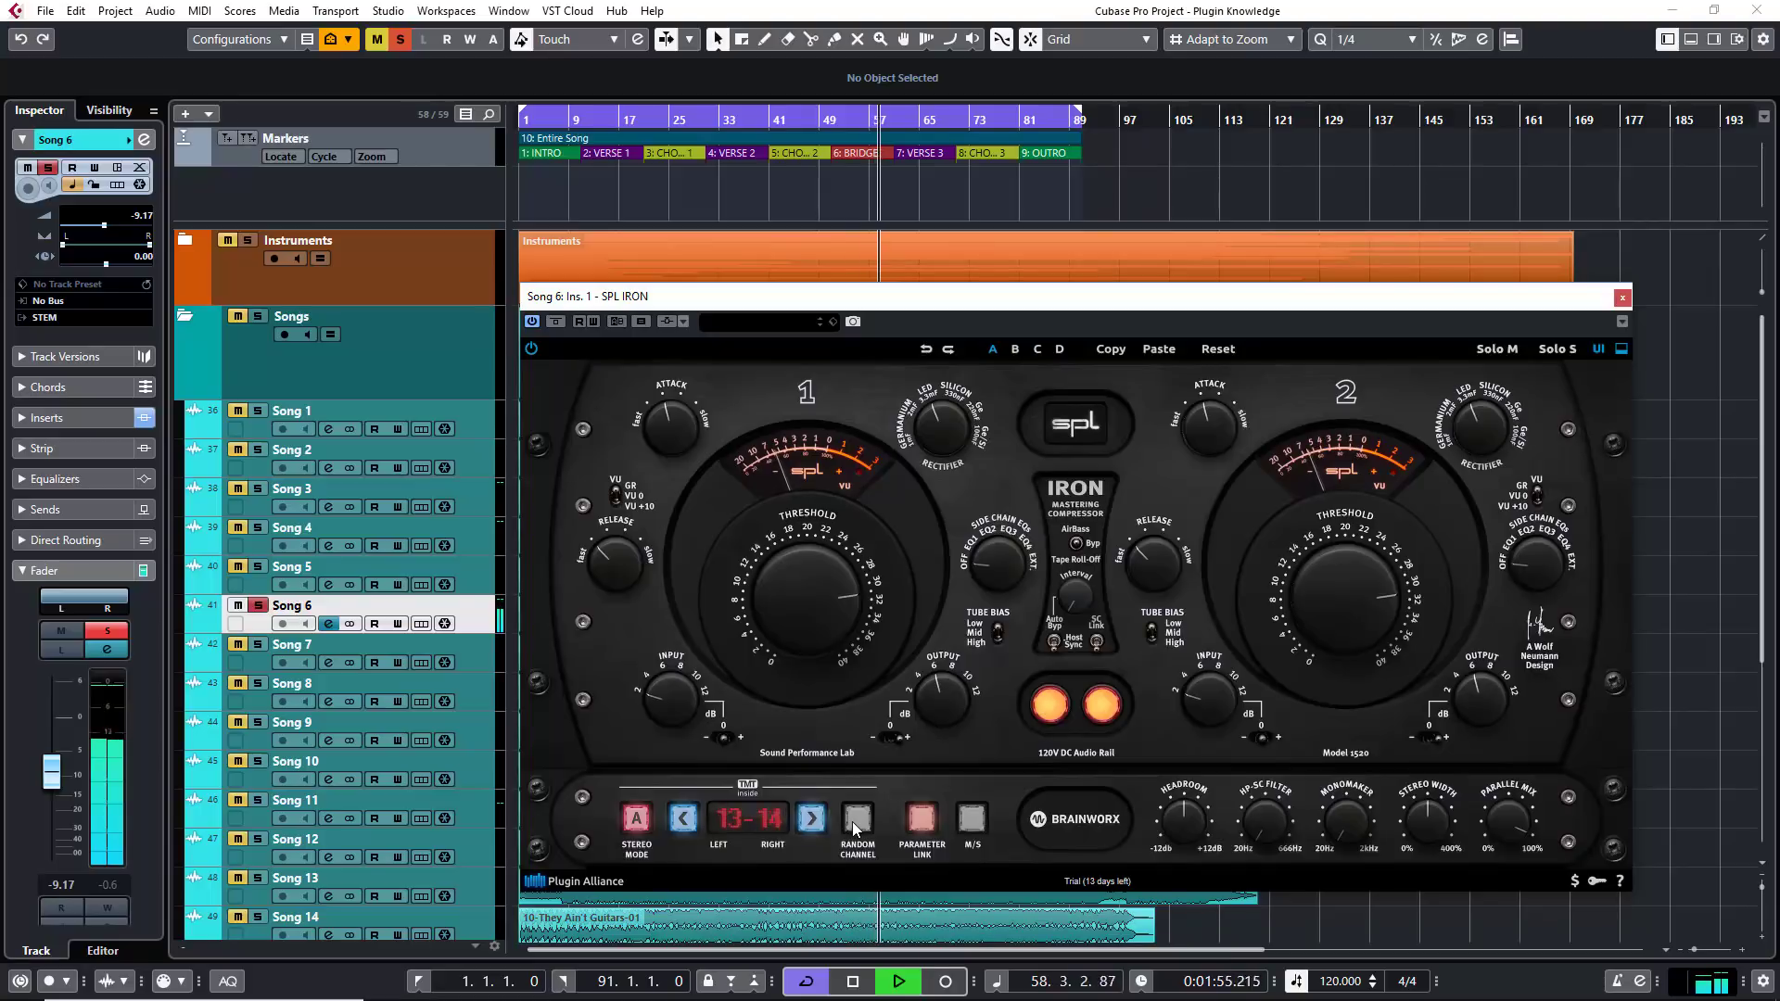
pyautogui.click(855, 828)
pyautogui.click(855, 828)
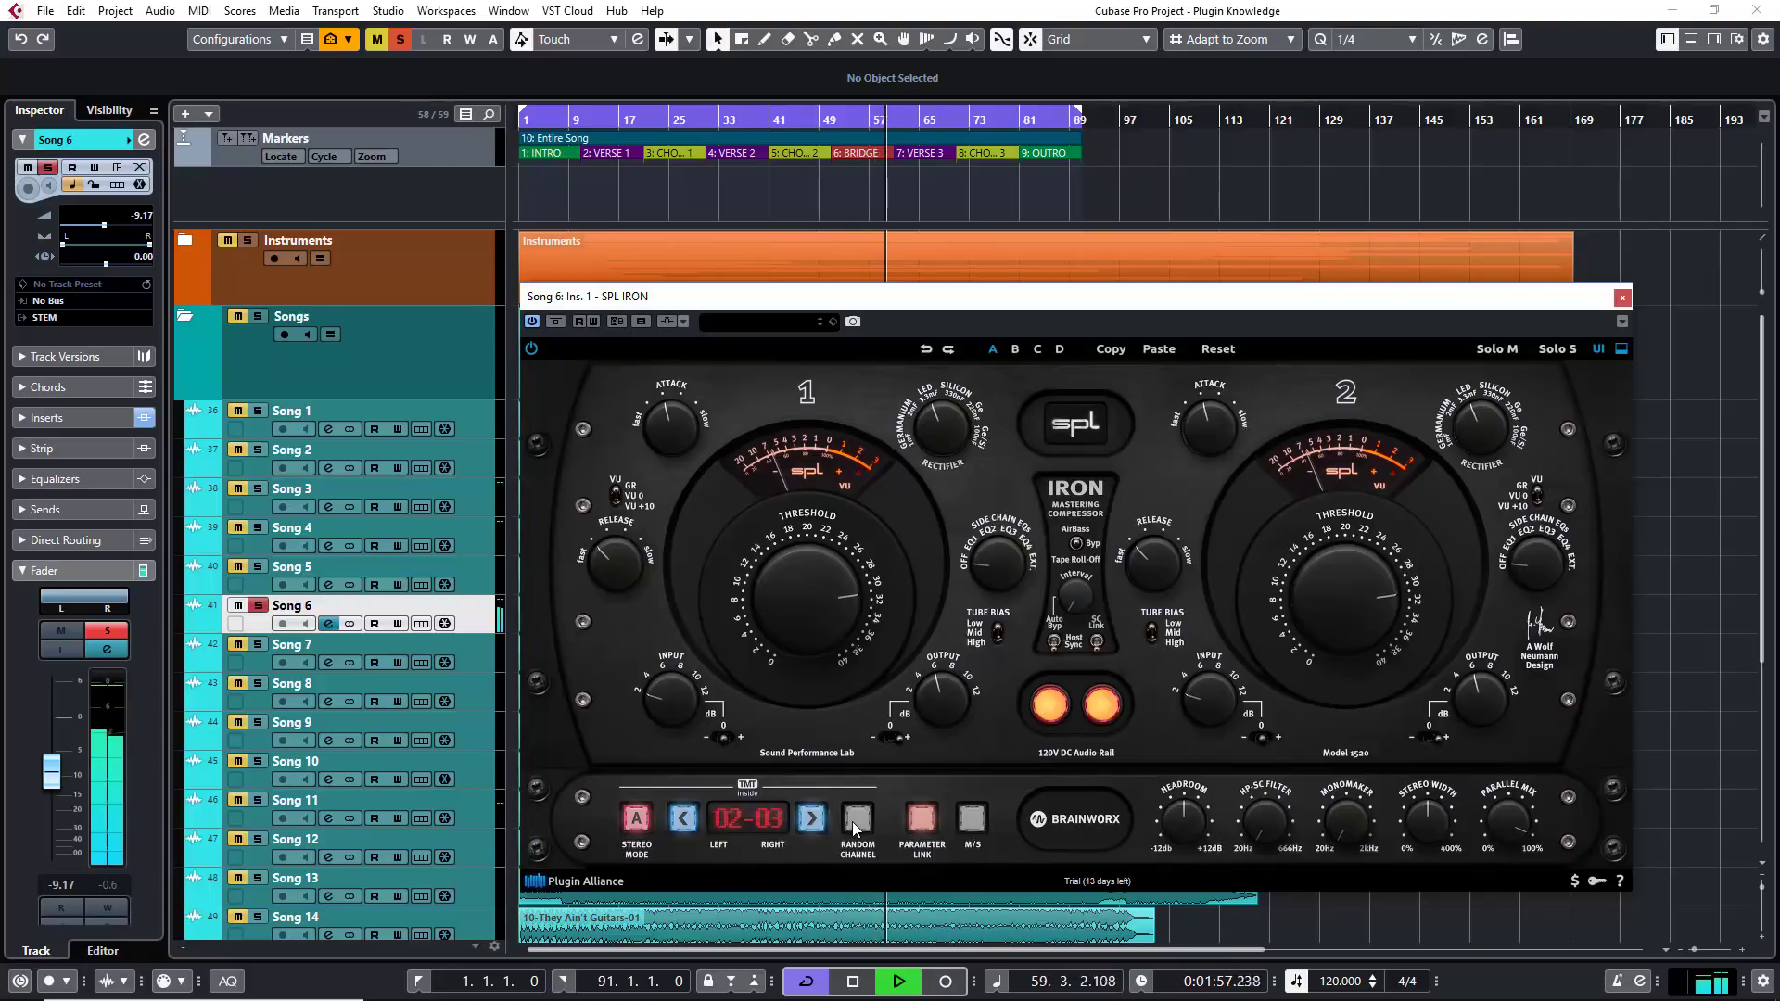
pyautogui.press('space')
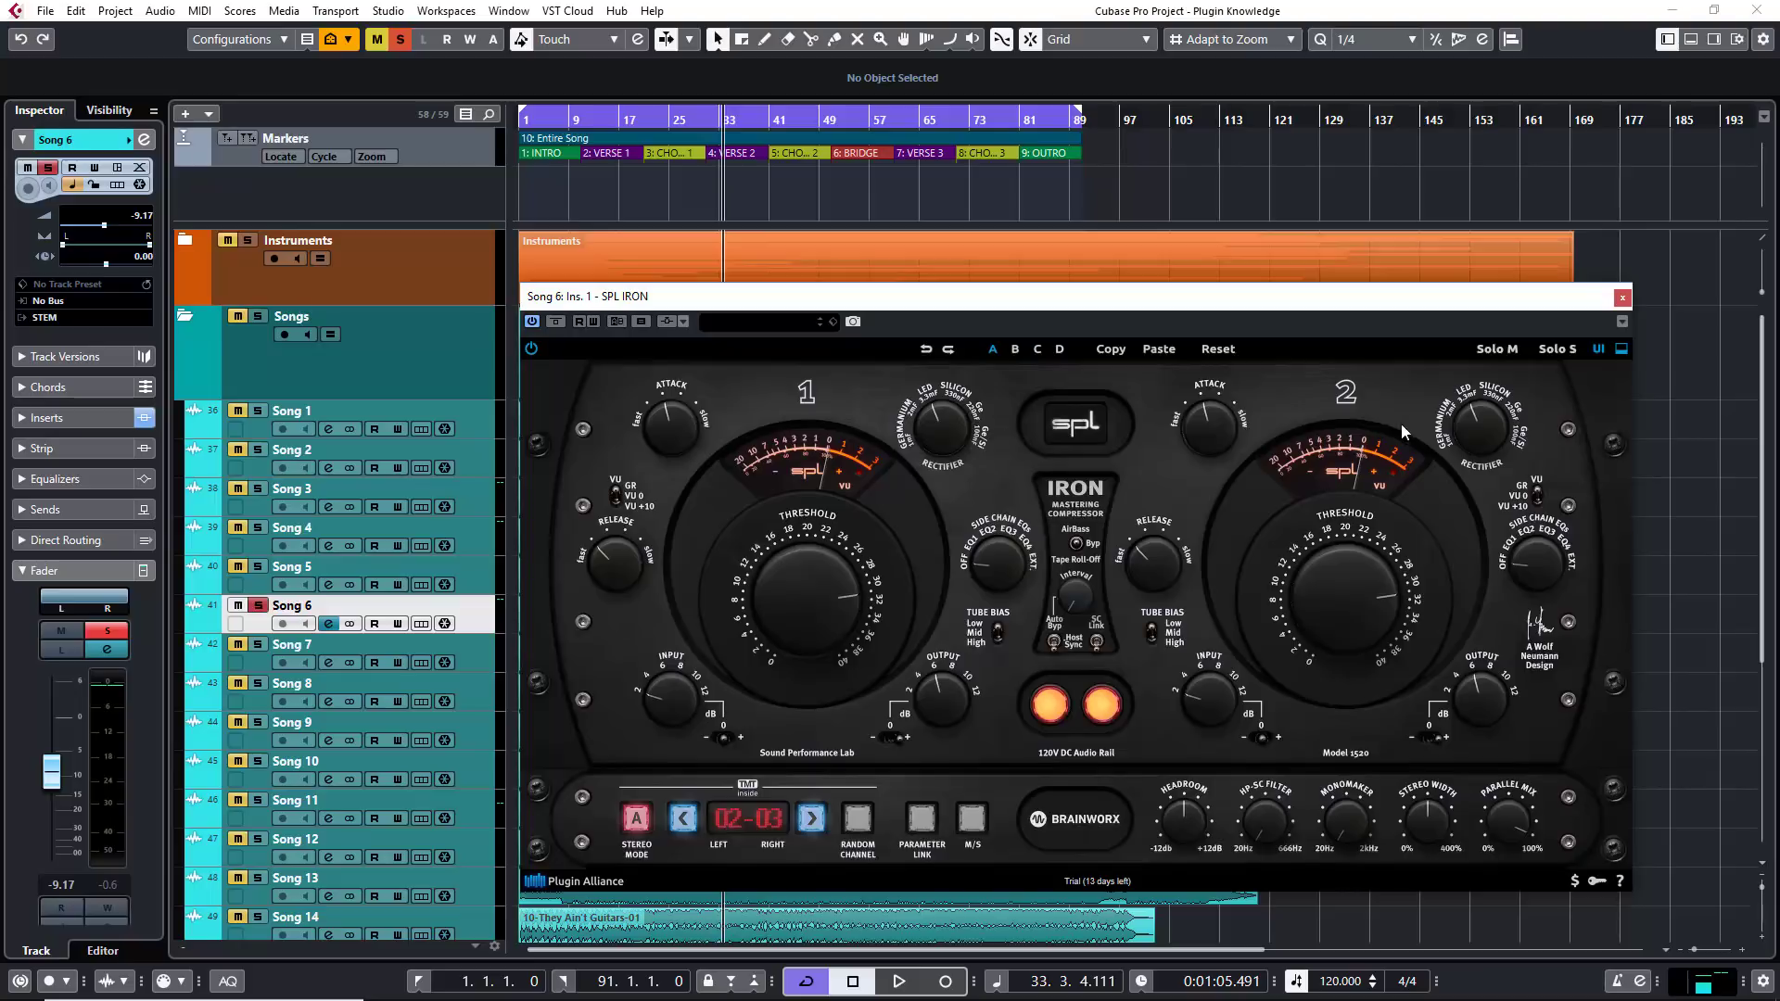
# Enable M/S processing, leave the parameter link off and start playback from Verse 2.
pyautogui.click(922, 817)
pyautogui.click(971, 819)
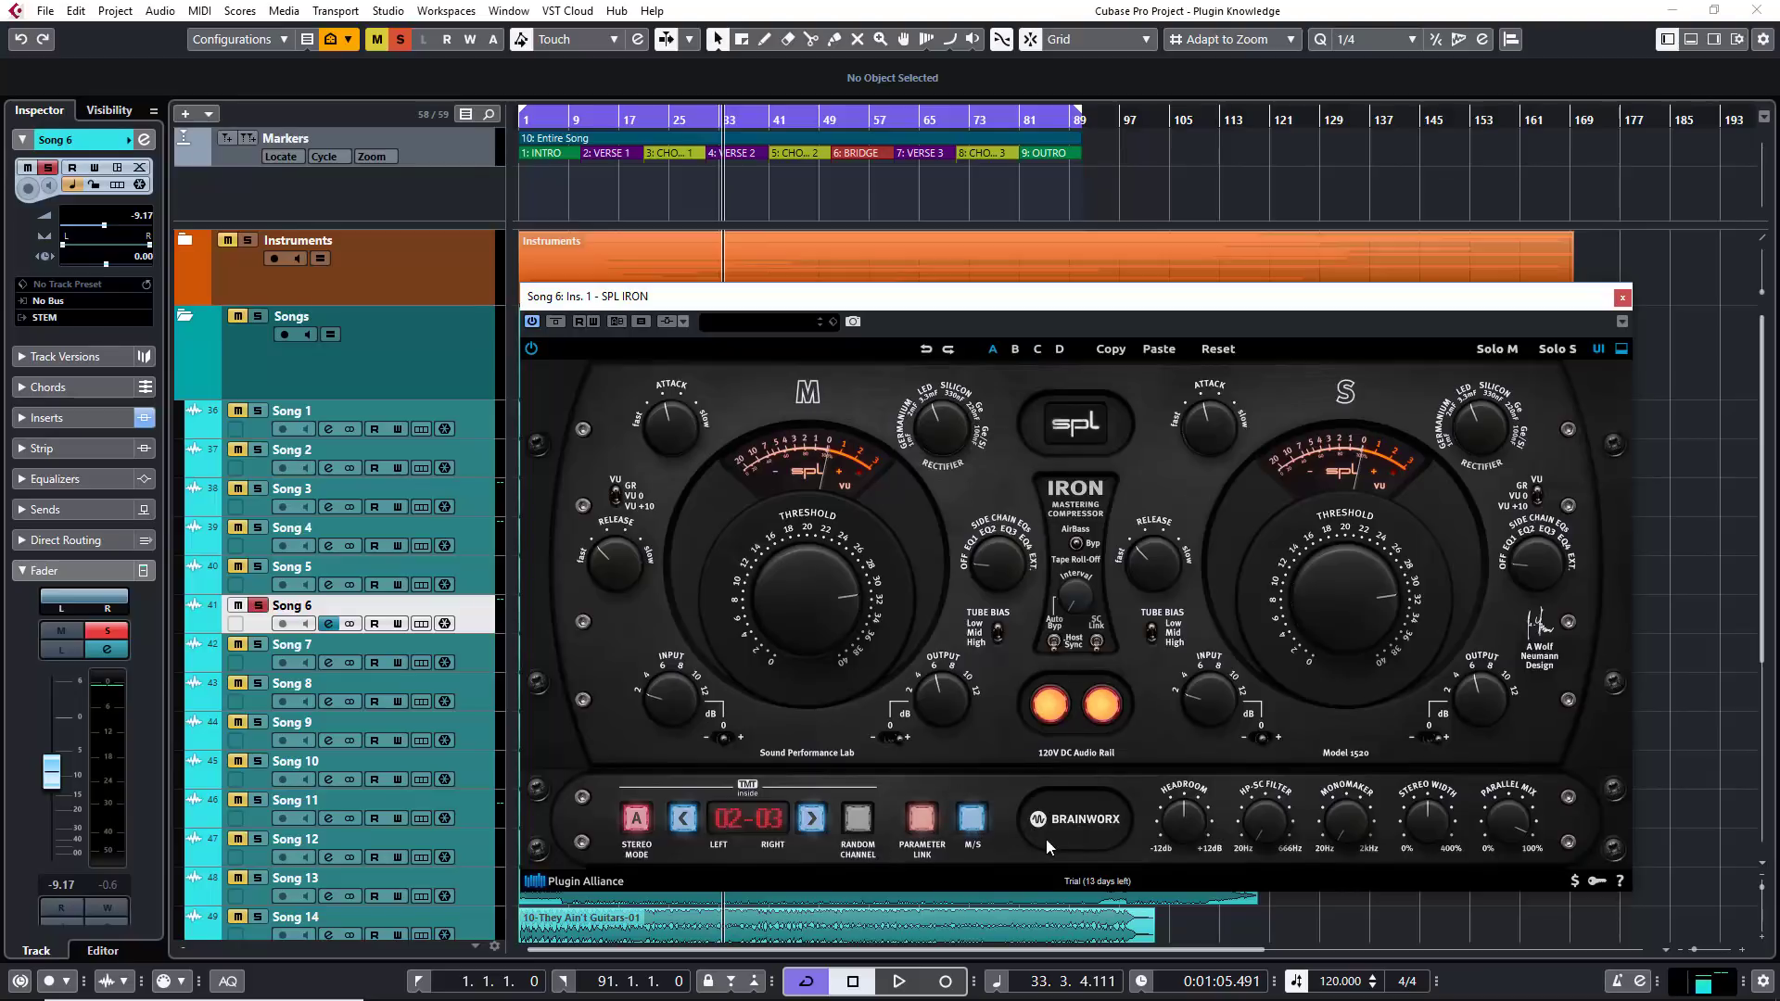
pyautogui.click(924, 820)
pyautogui.press('space')
# Sweep the side channel's threshold to its minimum and maximum, briefly raising its output, and bring the threshold back to a moderate setting.
pyautogui.moveTo(1337, 590); pyautogui.dragTo(1311, 698)
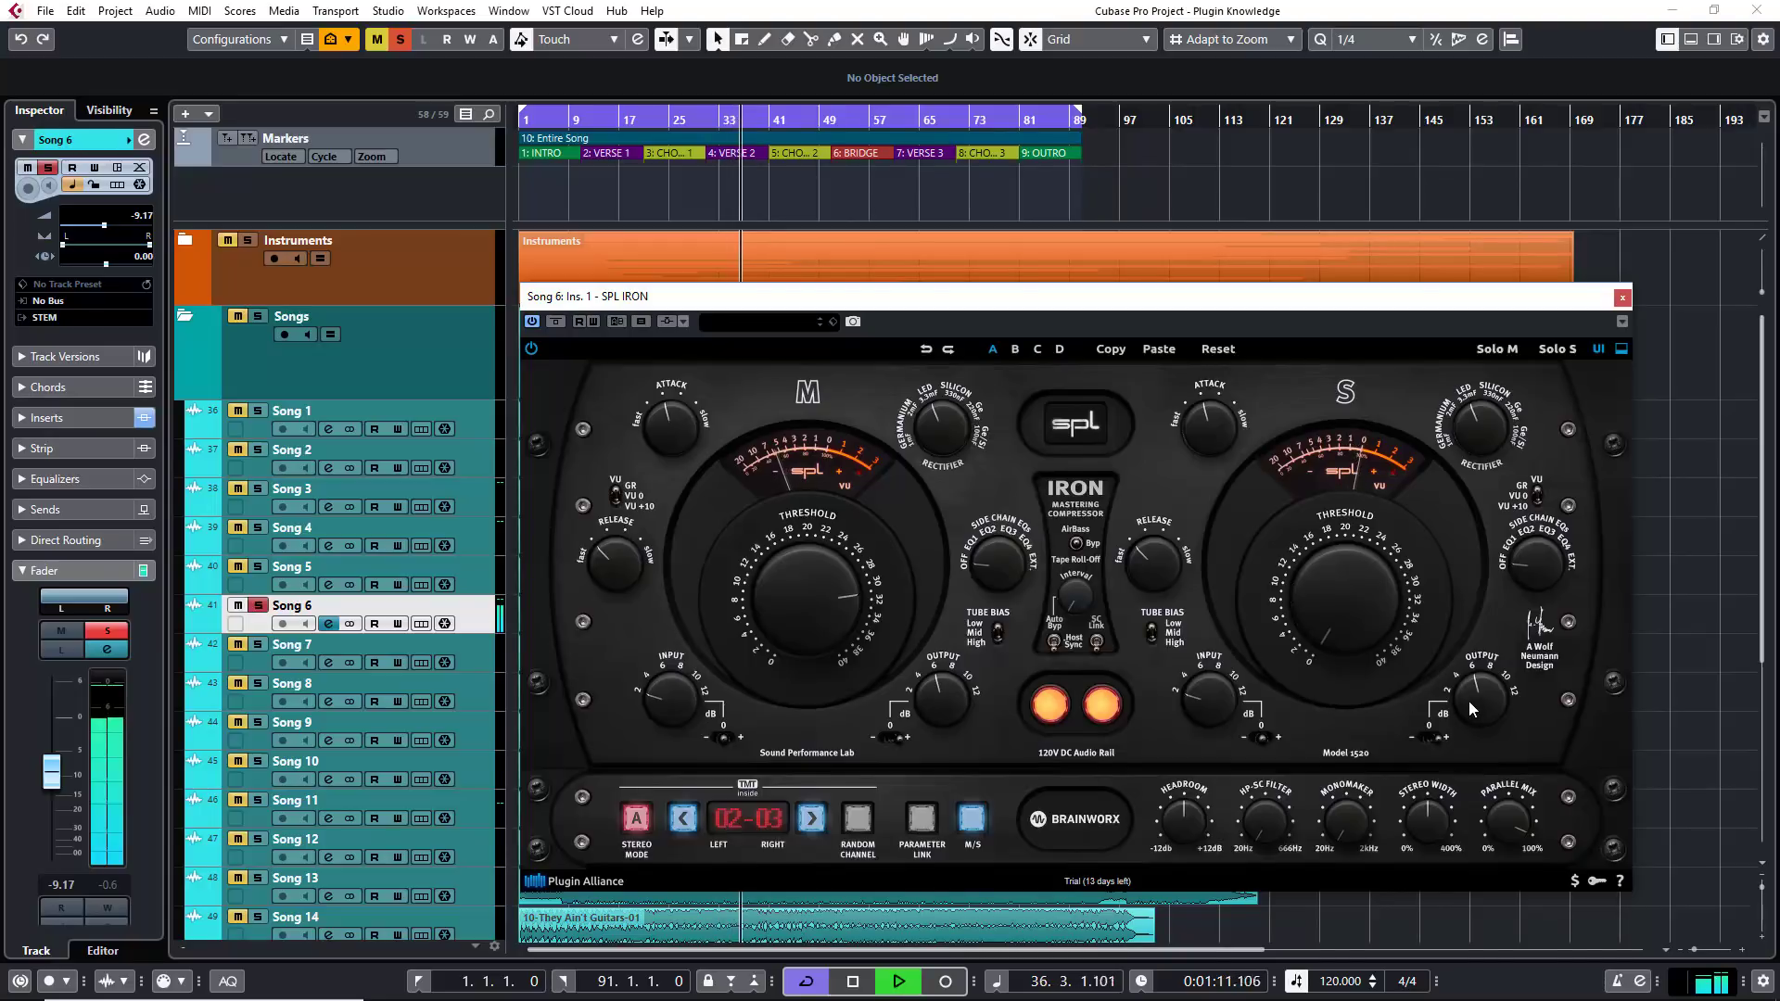
pyautogui.moveTo(1468, 701); pyautogui.dragTo(1487, 665)
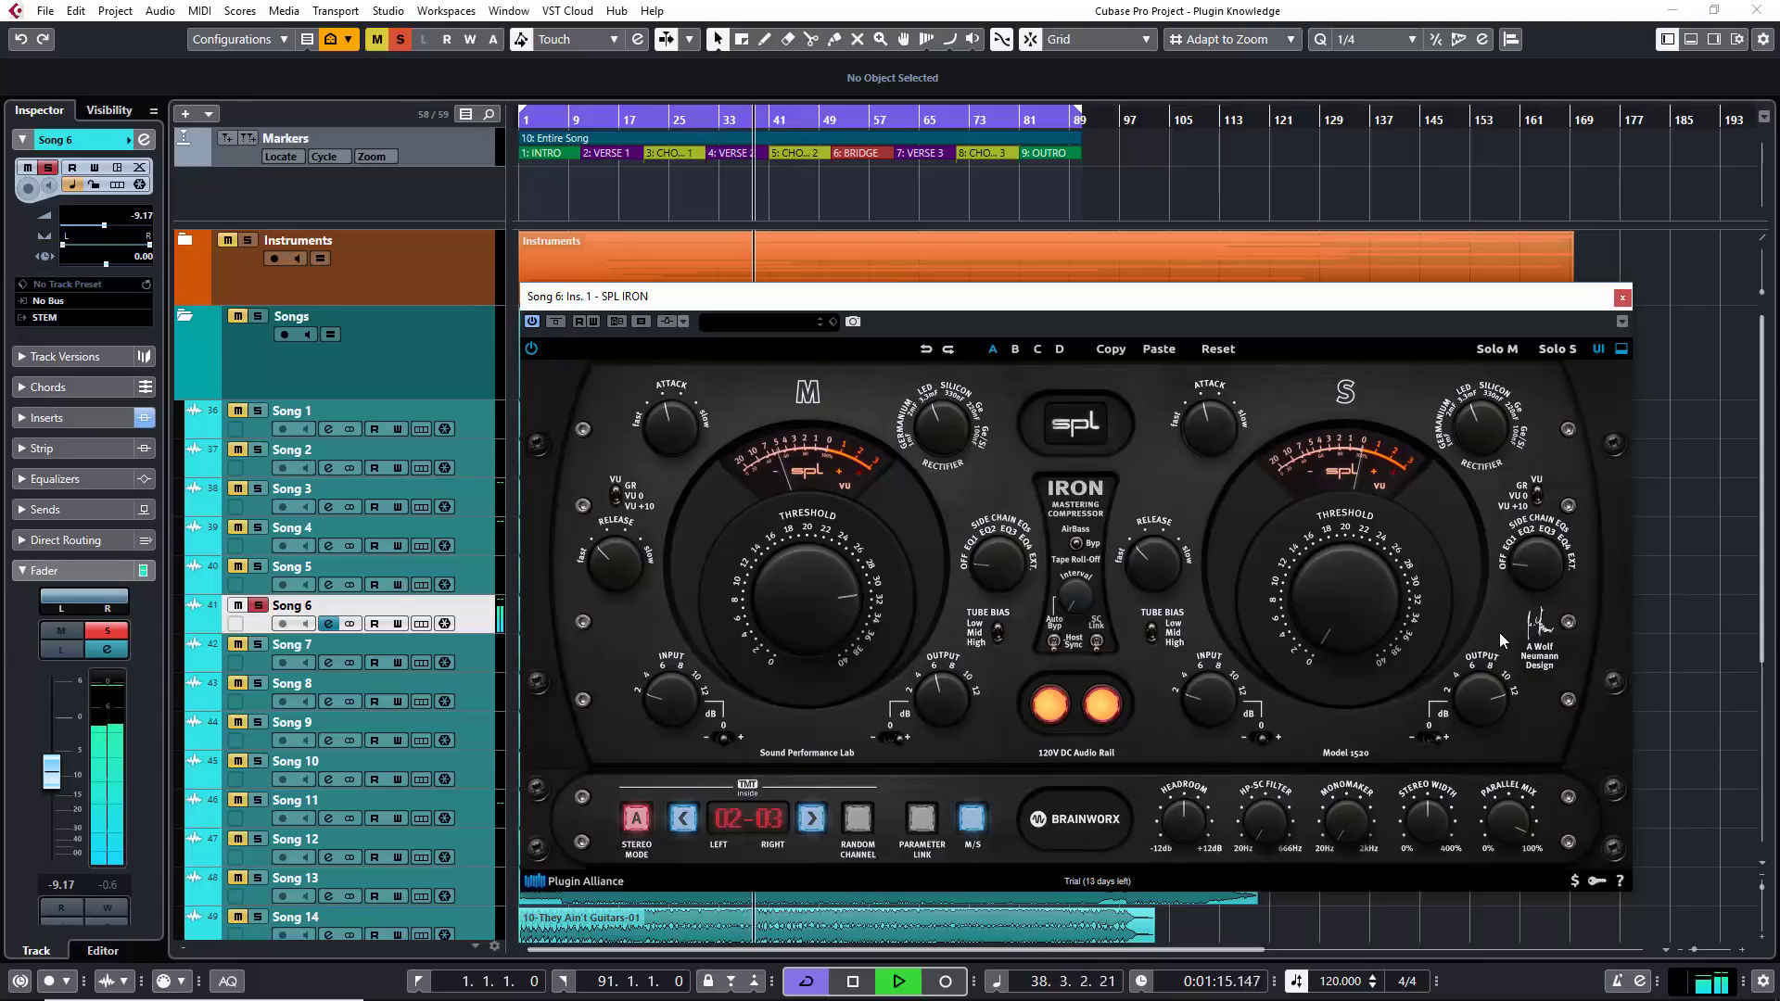
pyautogui.moveTo(1494, 691); pyautogui.dragTo(1493, 719)
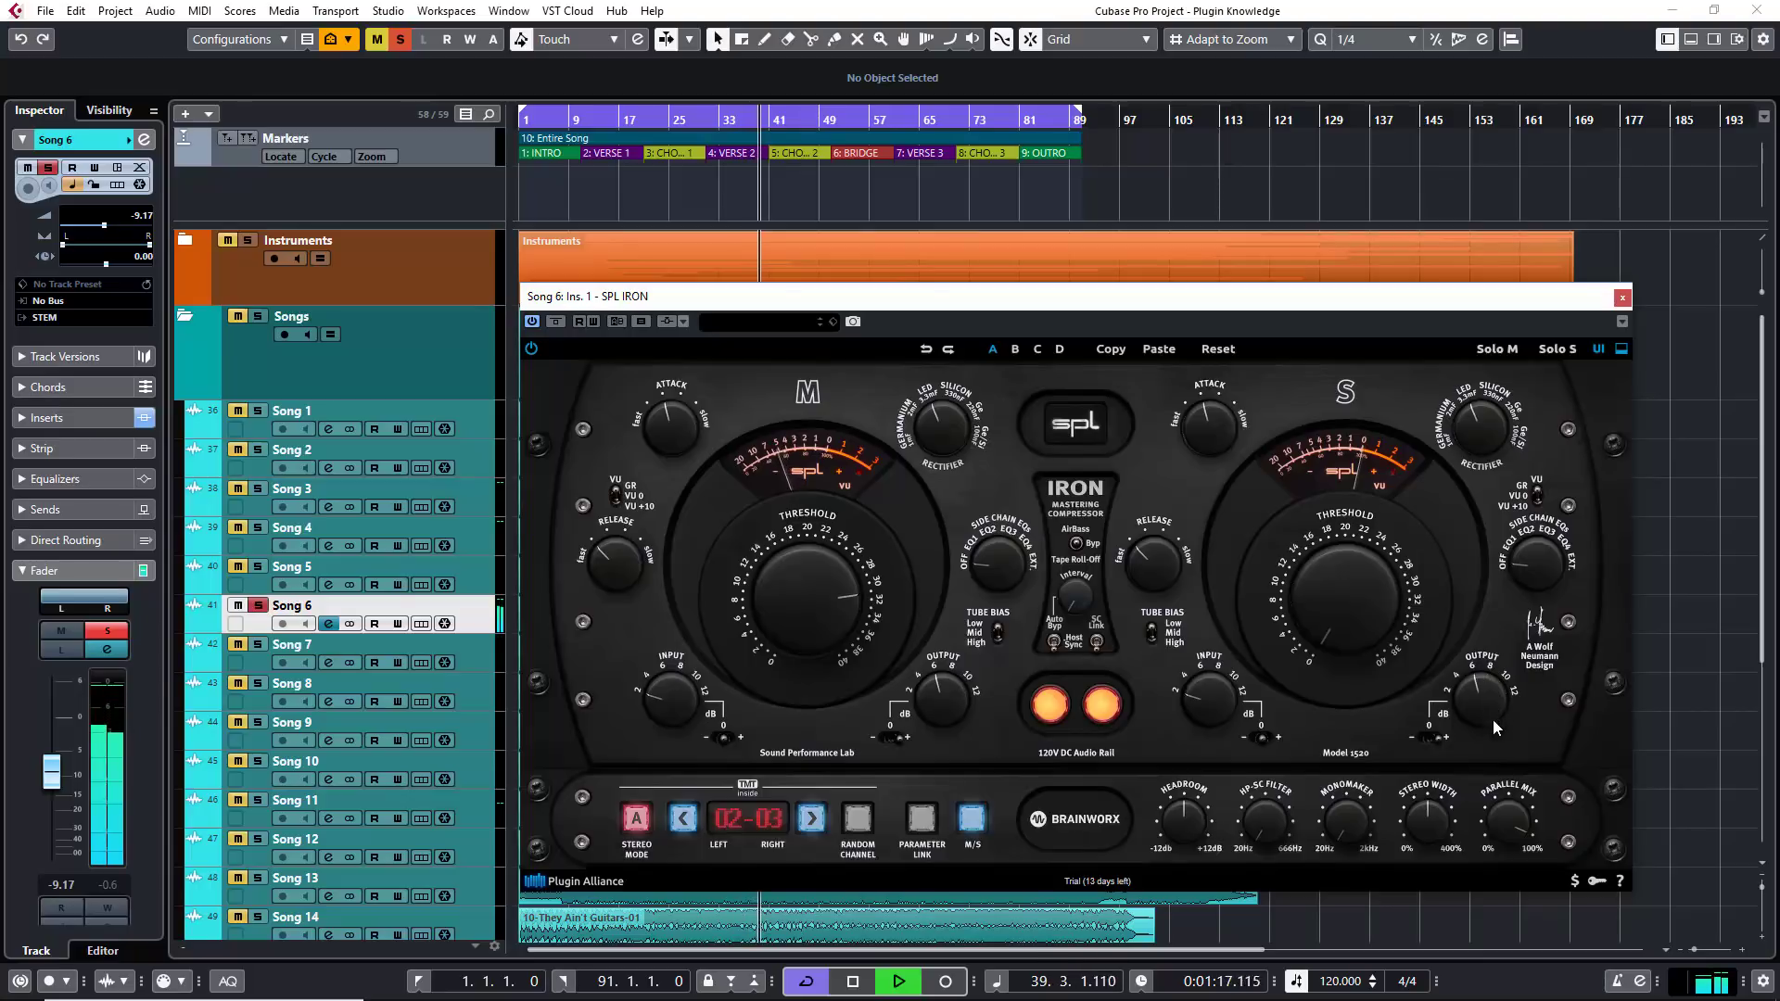
pyautogui.moveTo(1376, 615); pyautogui.dragTo(1368, 473)
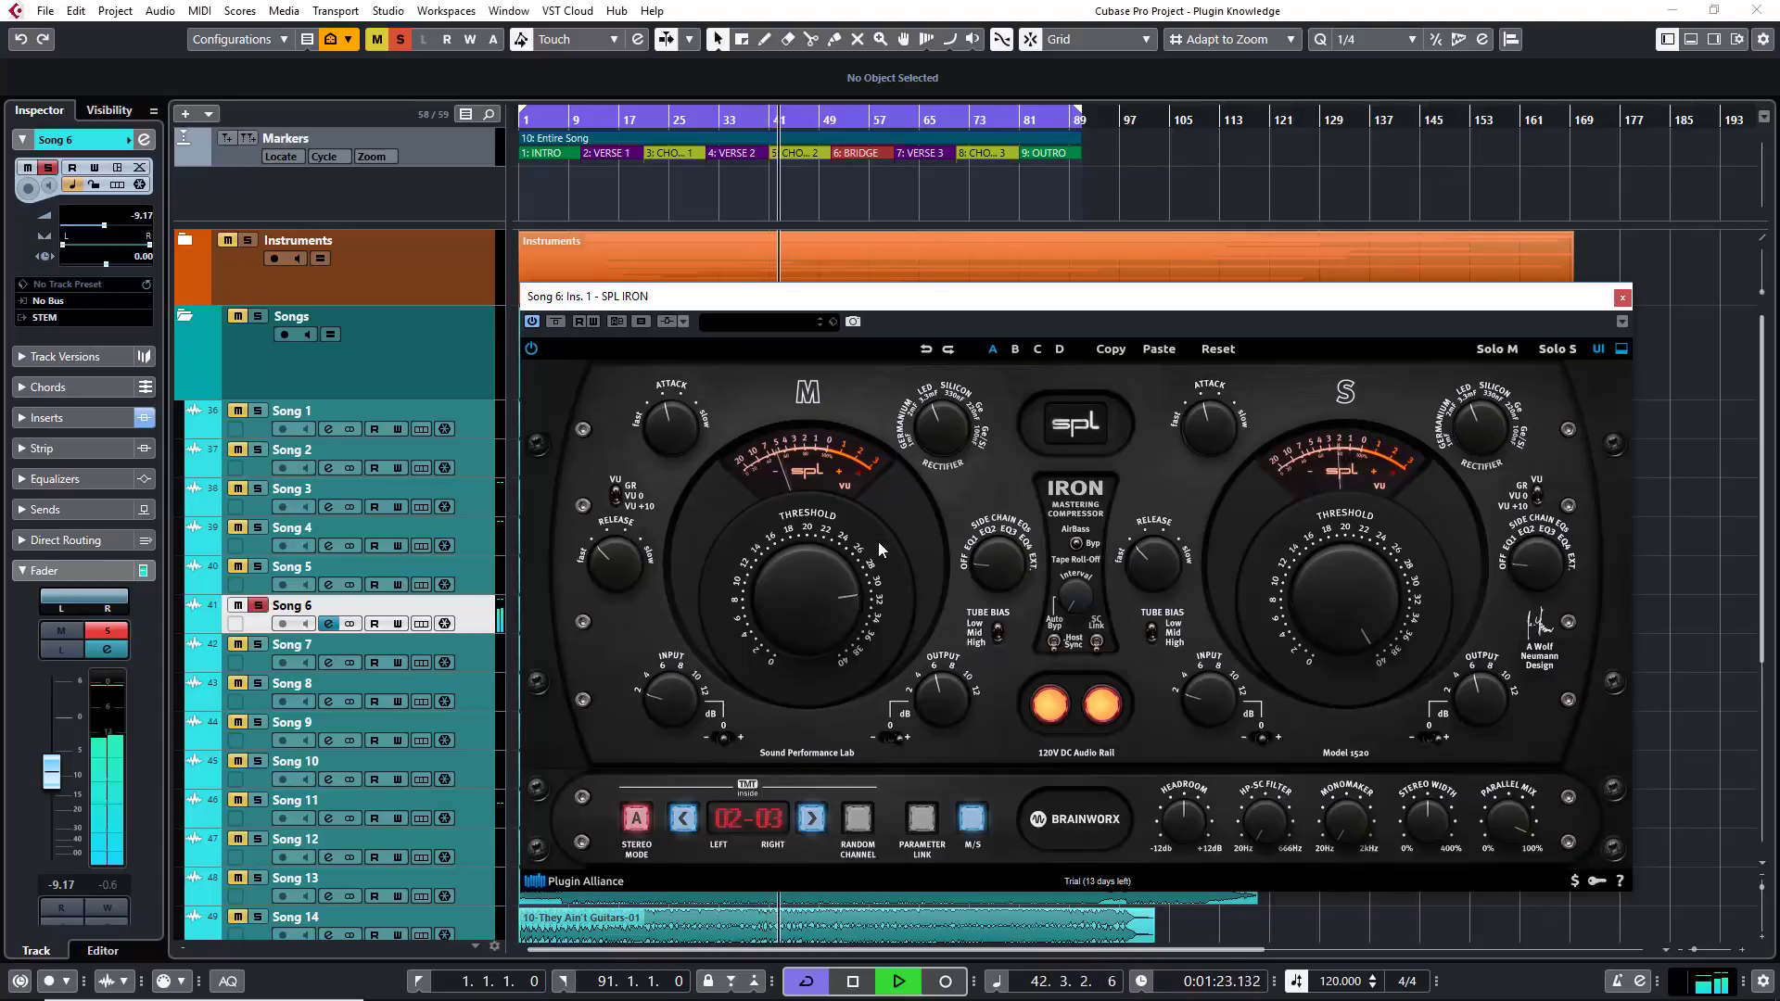
pyautogui.moveTo(1327, 597)
pyautogui.mouseDown()
pyautogui.moveTo(1332, 650)
pyautogui.moveTo(1338, 626)
pyautogui.mouseUp()
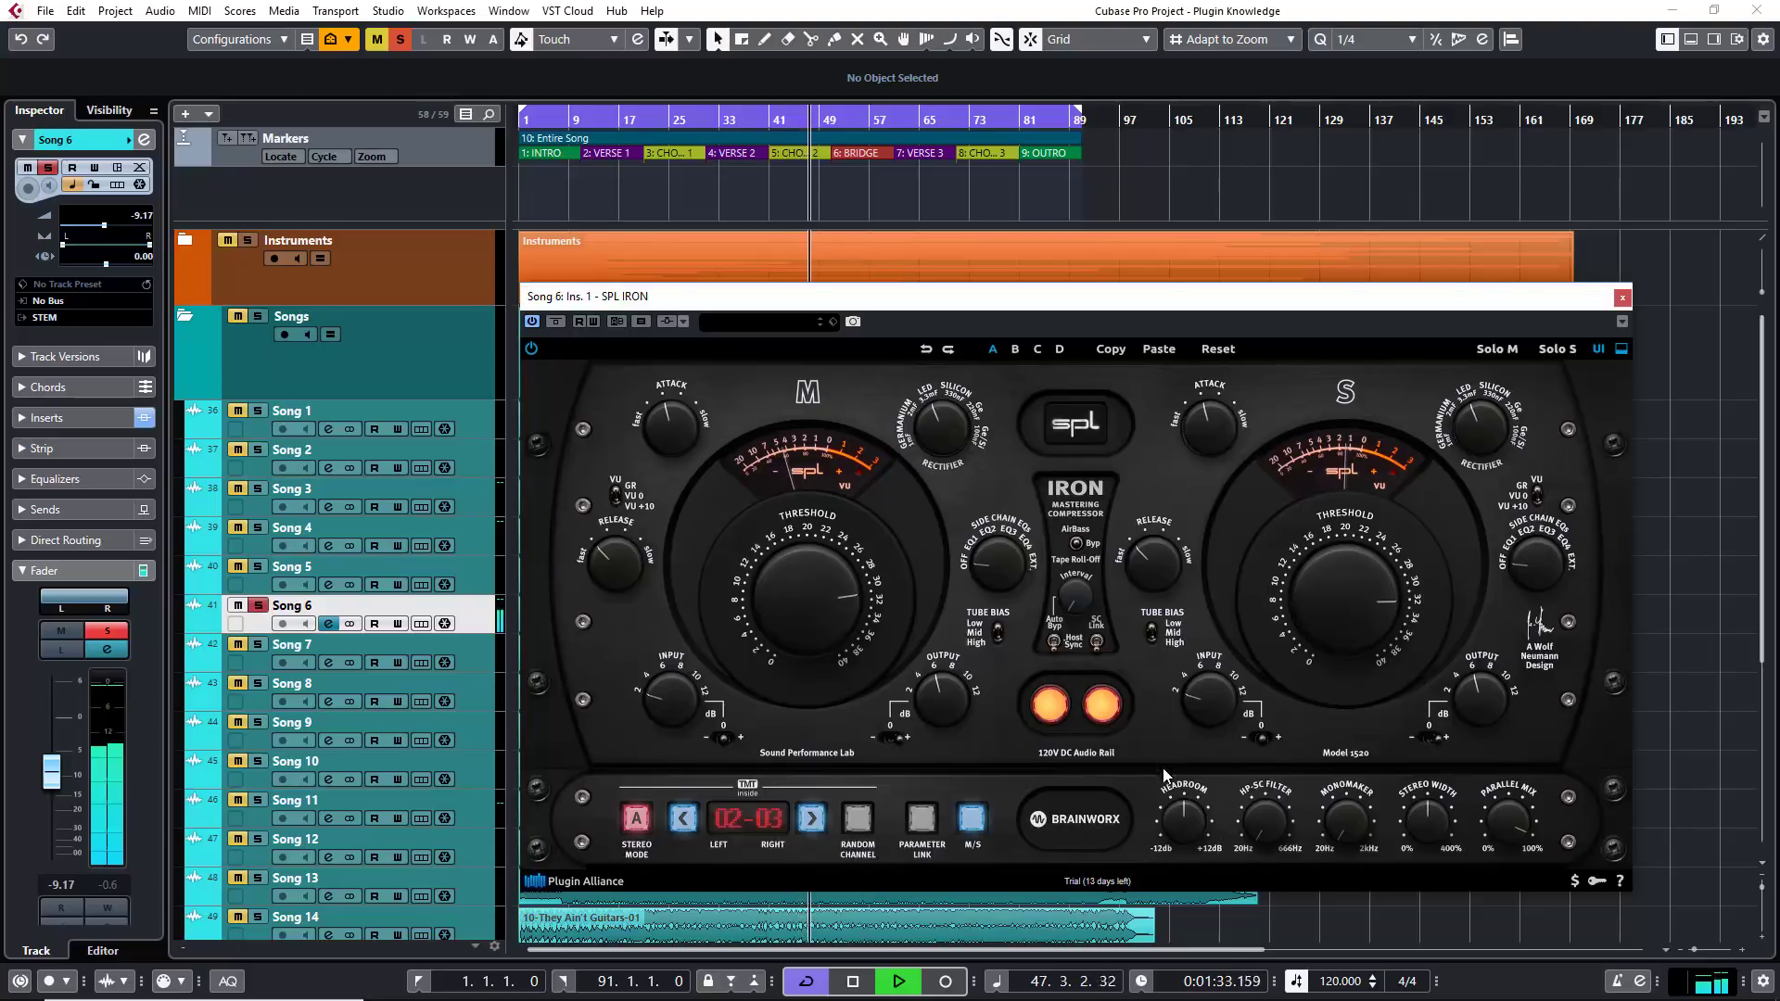
# Solo the mid signal and the side signal in turn, then return to the full mix.
pyautogui.click(1505, 347)
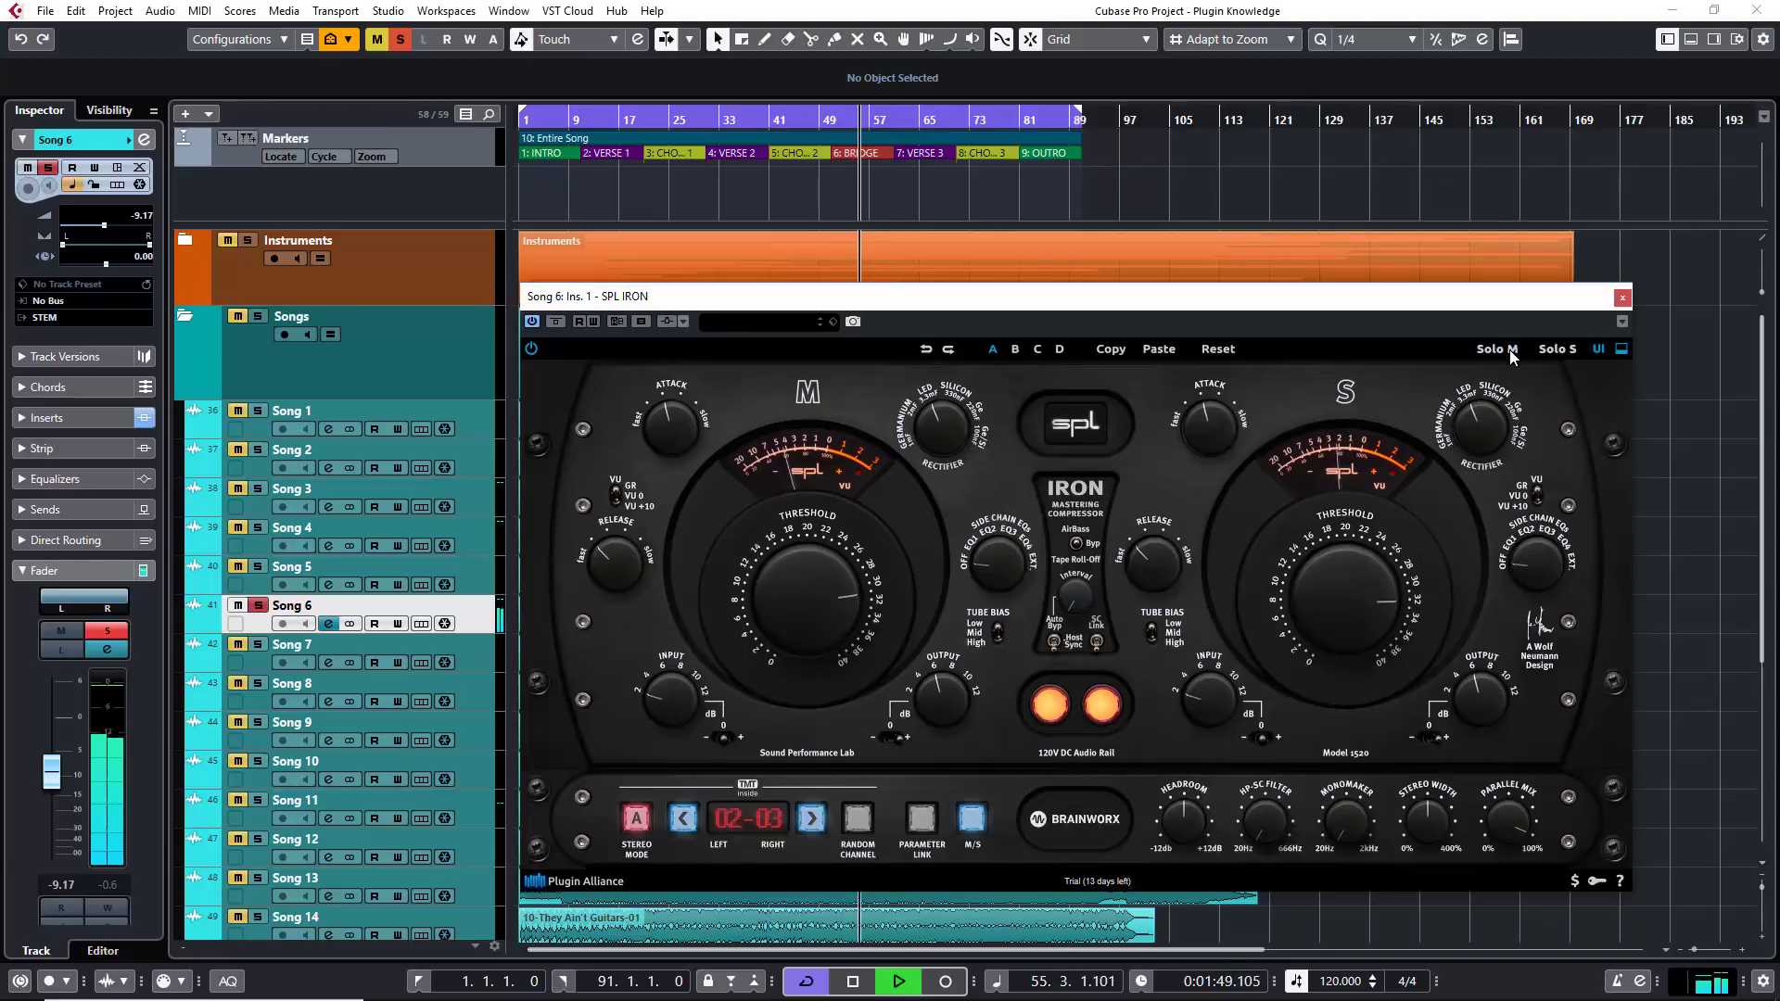
pyautogui.click(1555, 353)
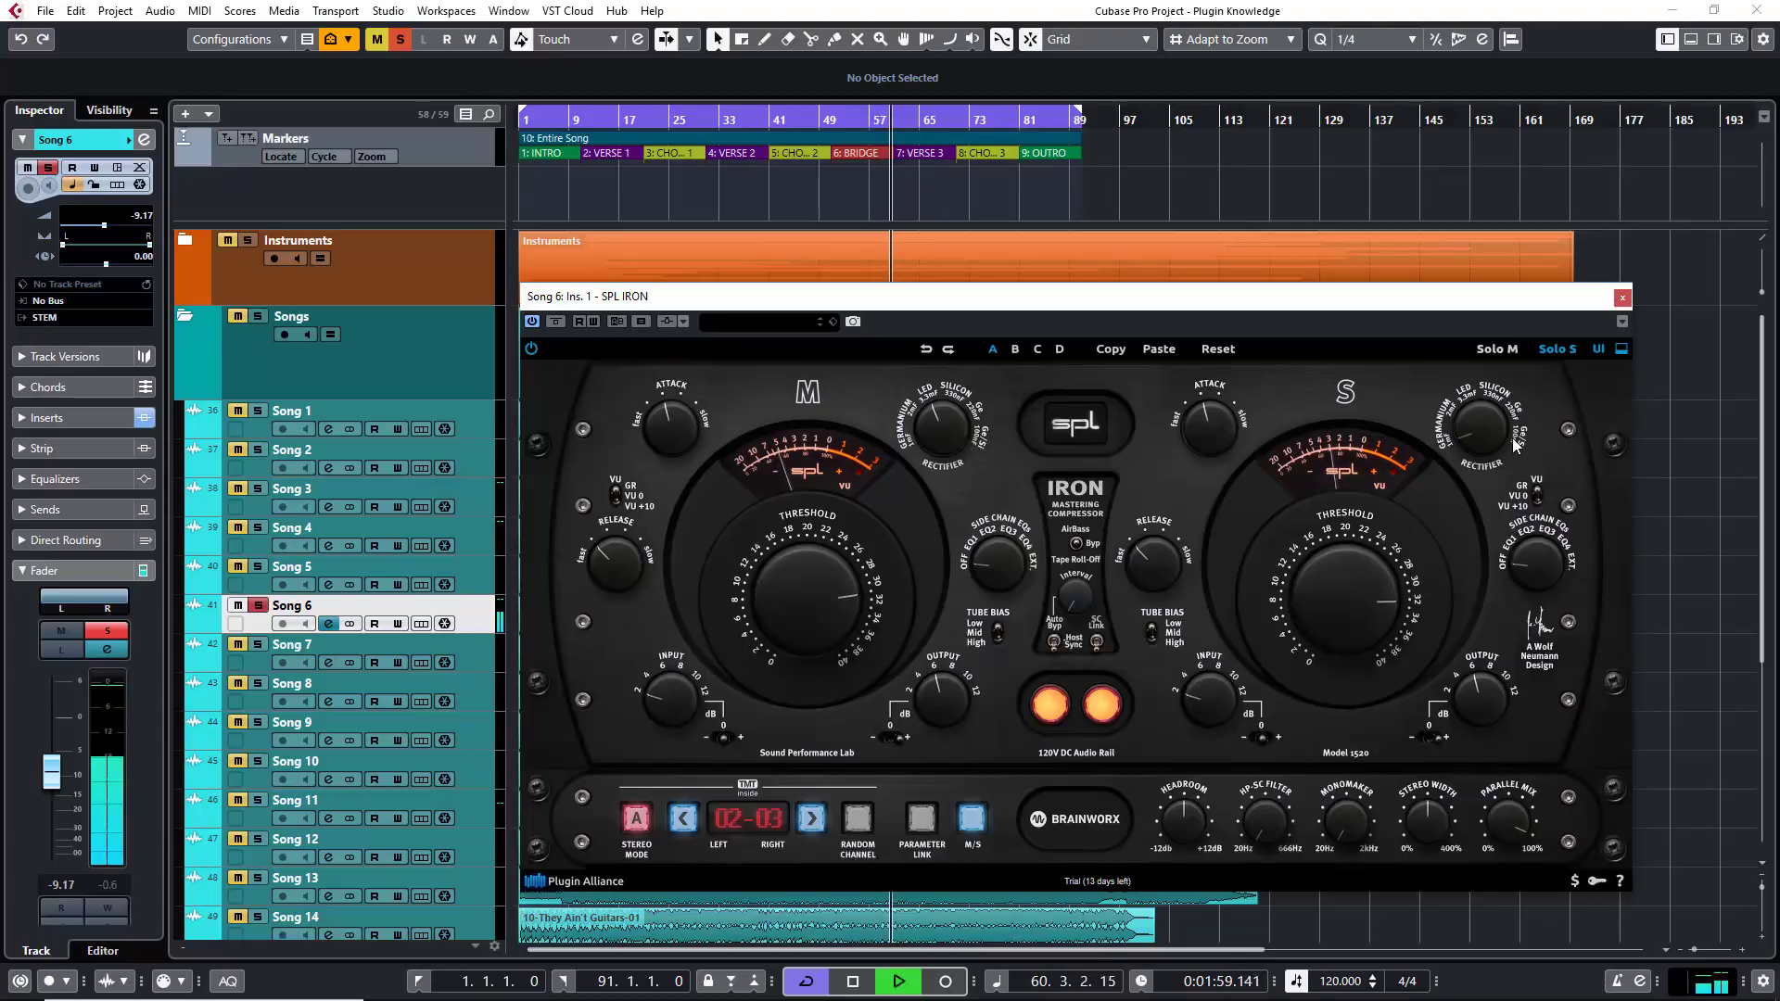
pyautogui.click(1558, 353)
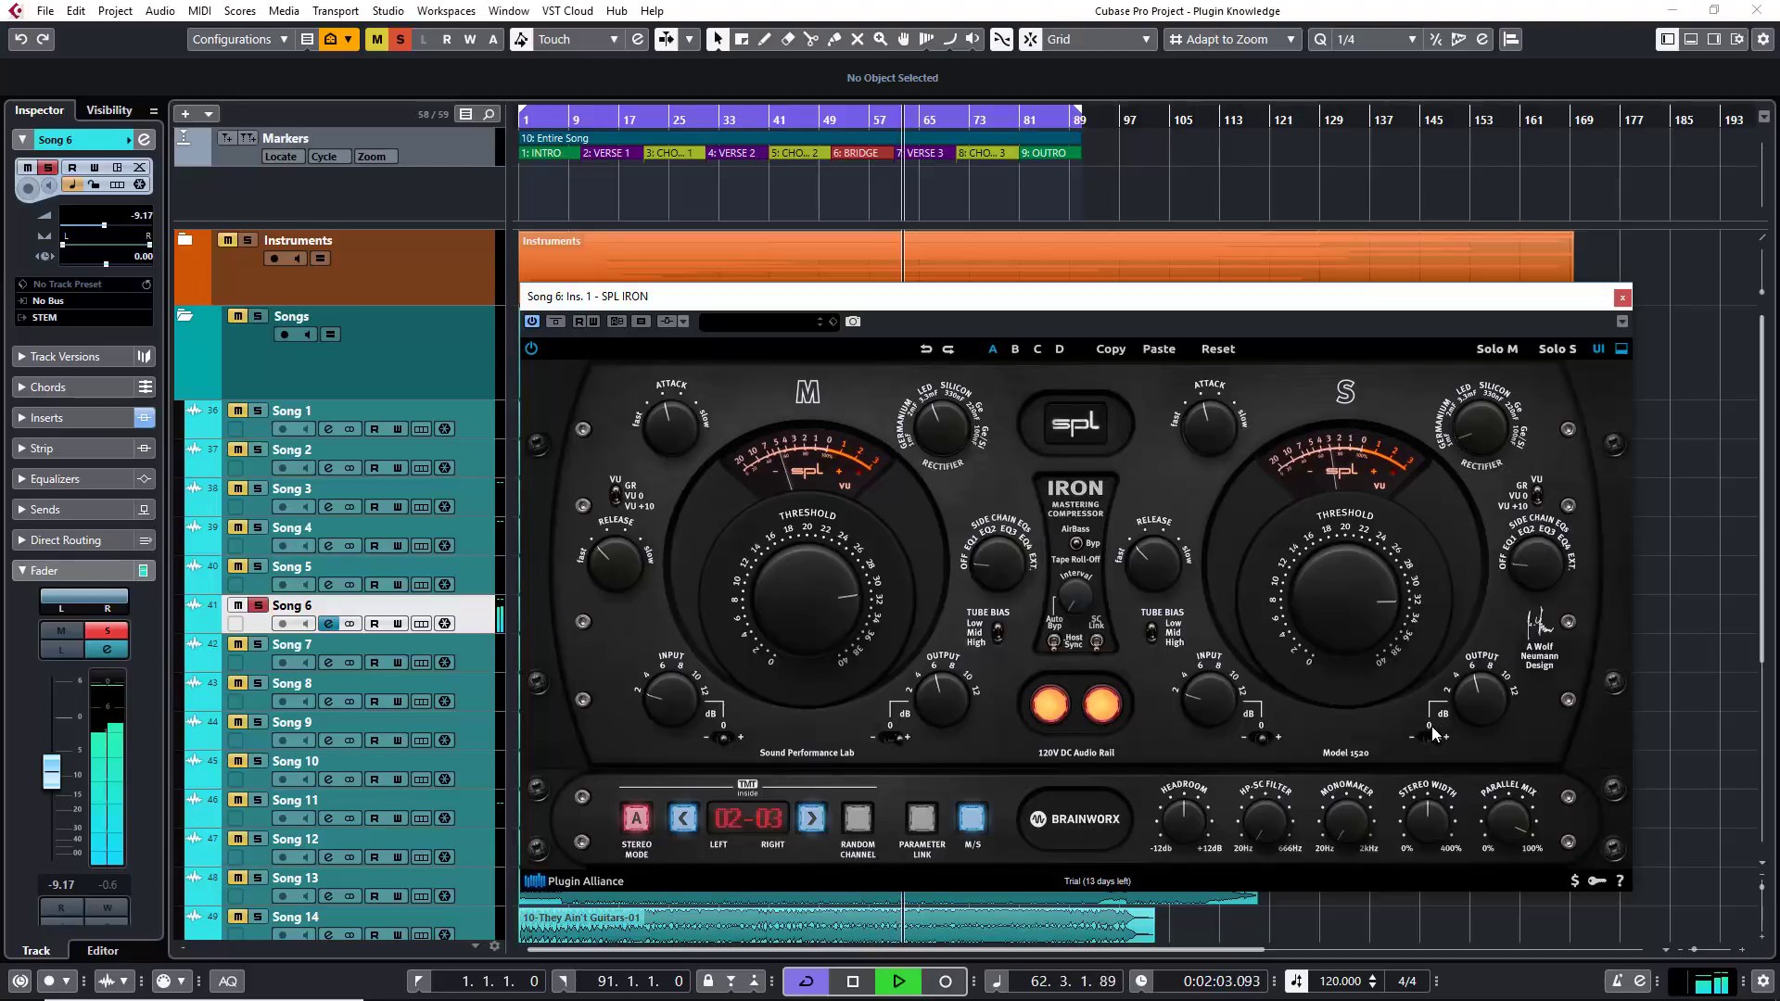
# Switch off the side and mid channels' processing one after the other, then re-engage both.
pyautogui.click(1102, 705)
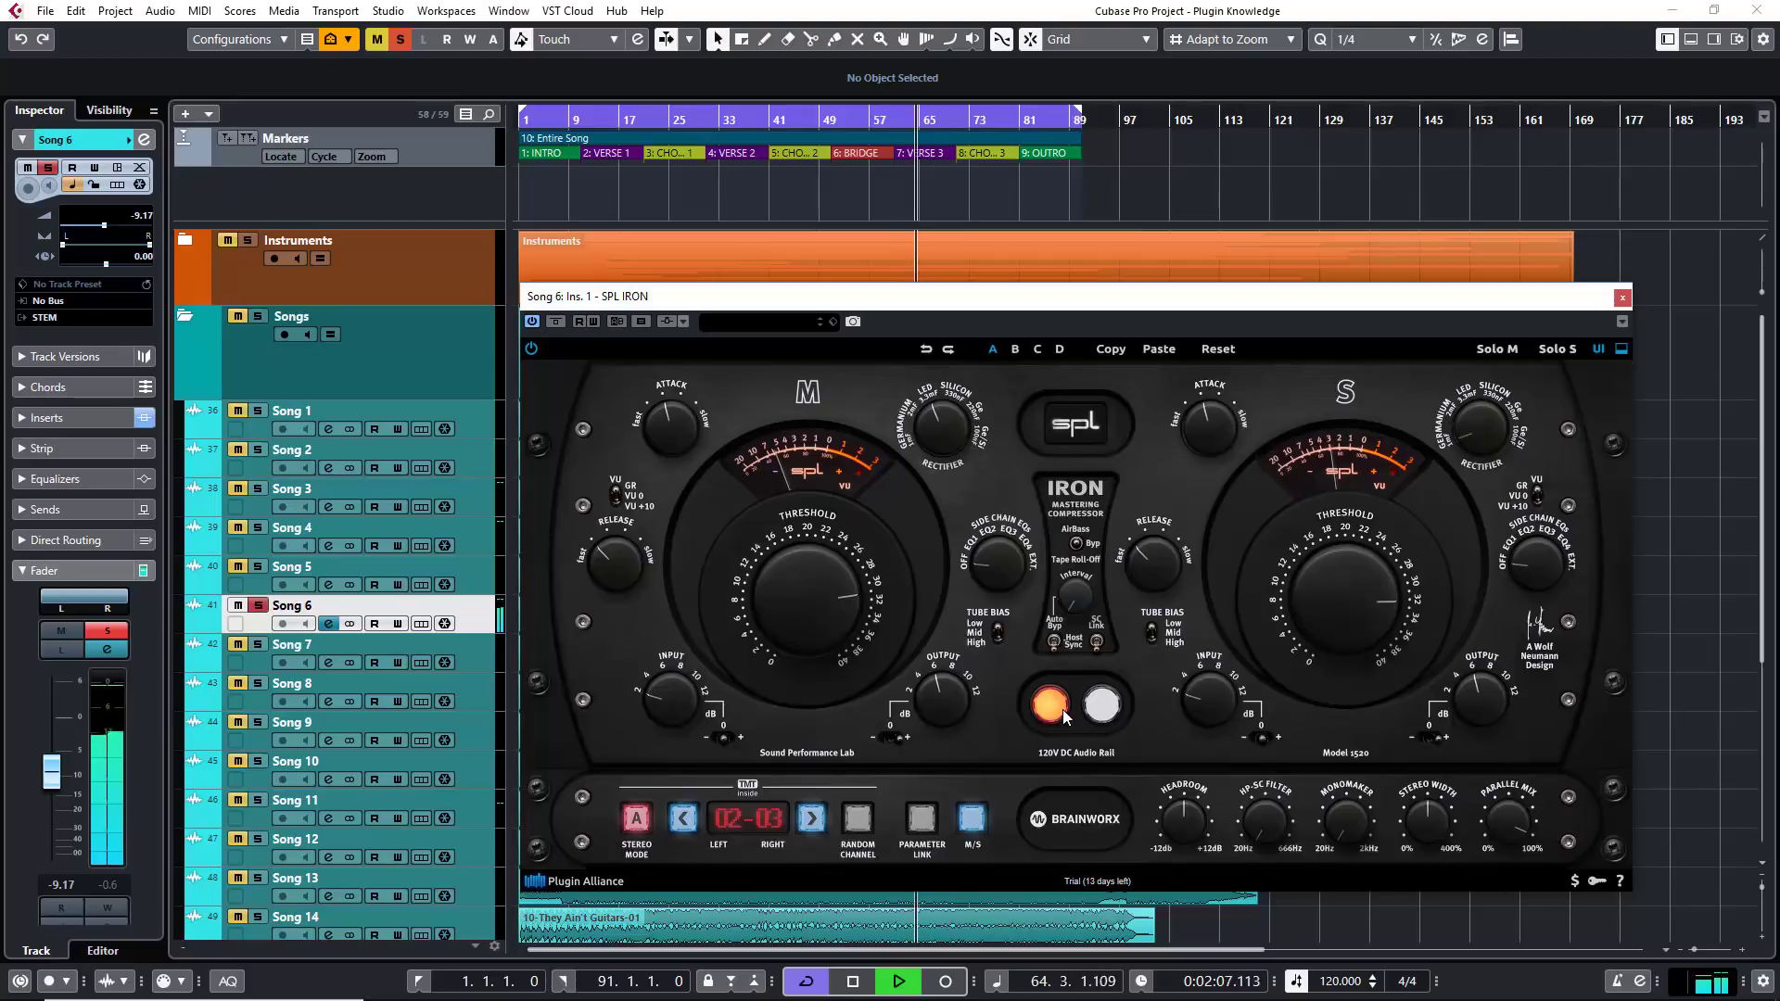
pyautogui.click(1063, 710)
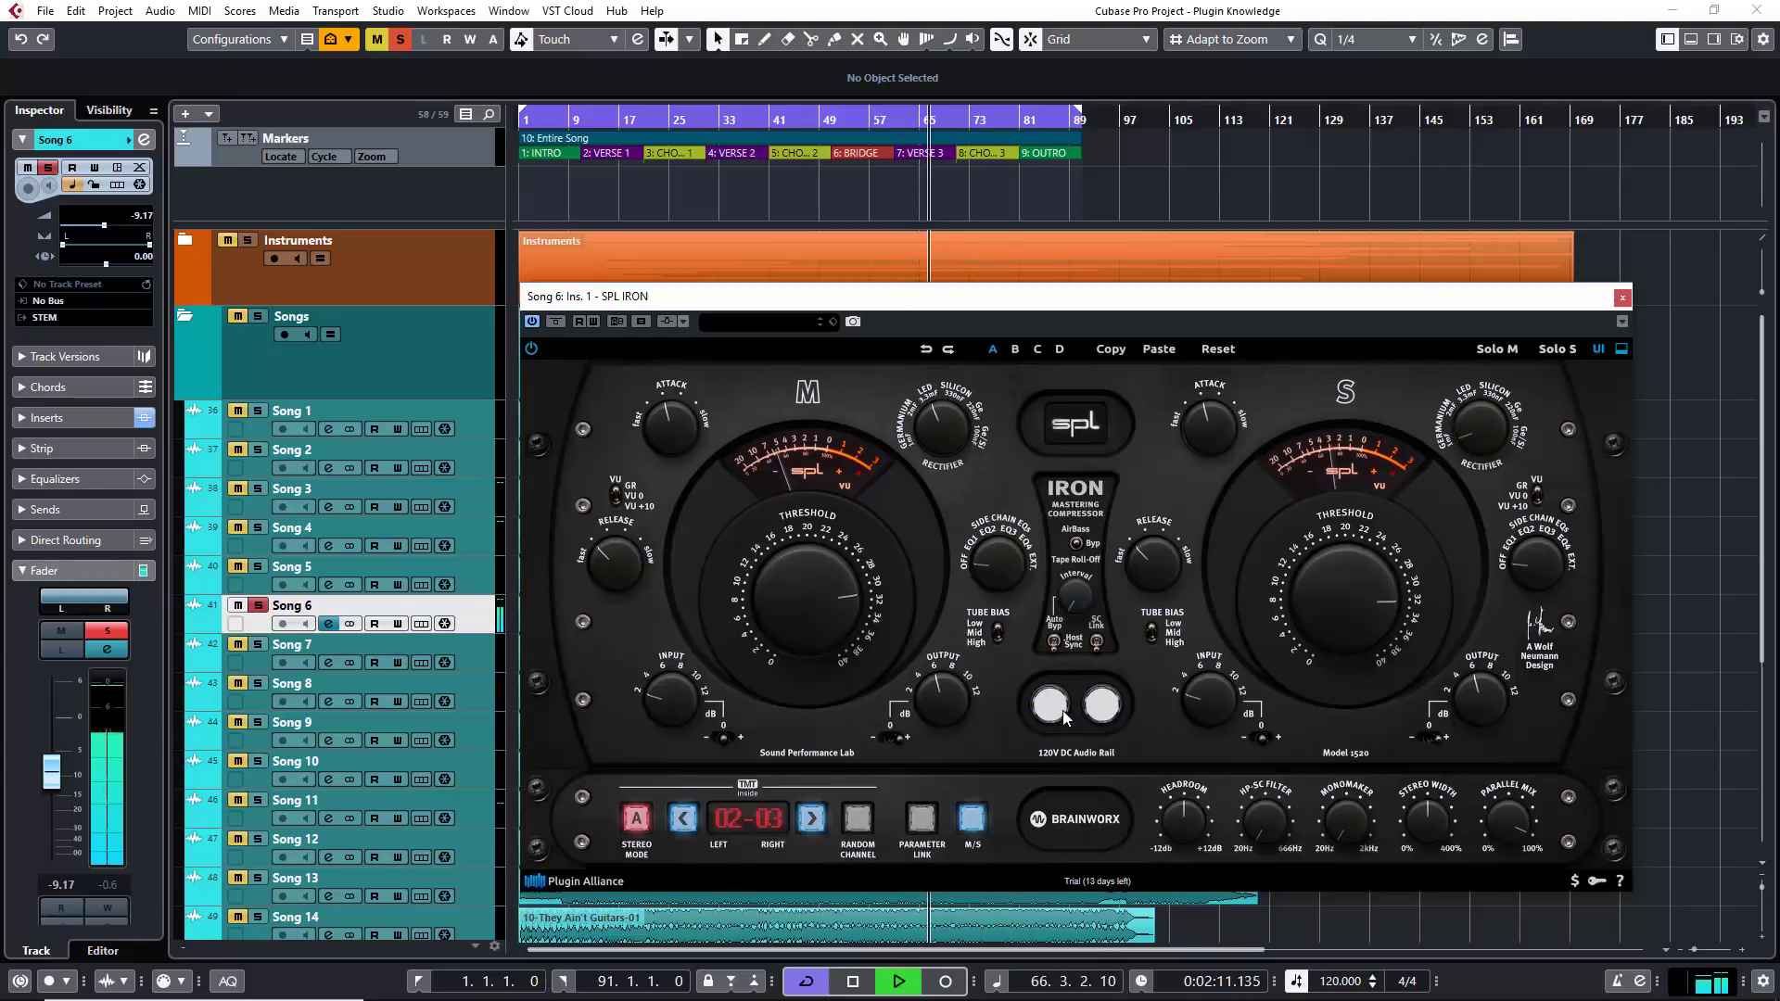
pyautogui.click(1064, 710)
pyautogui.click(1104, 707)
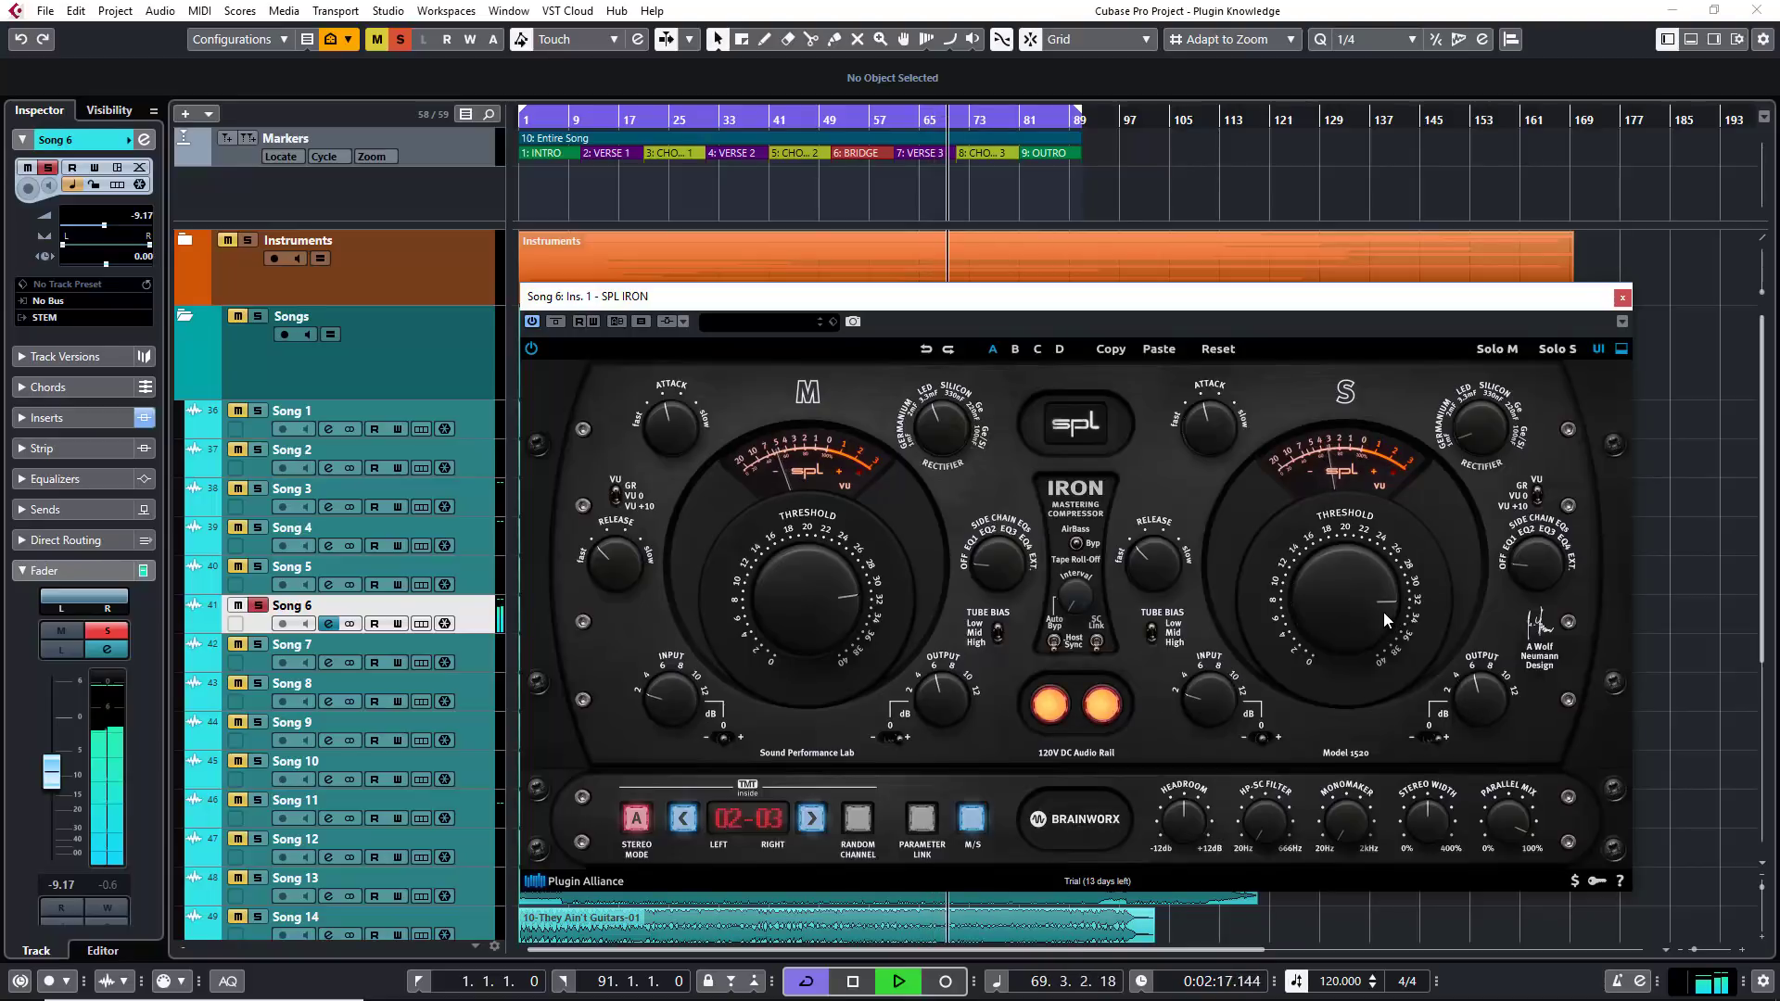
# Match the side threshold to the mid threshold, turn the parameter link on, leave M/S processing off and stop playback.
pyautogui.scroll(-2, 1382, 619)
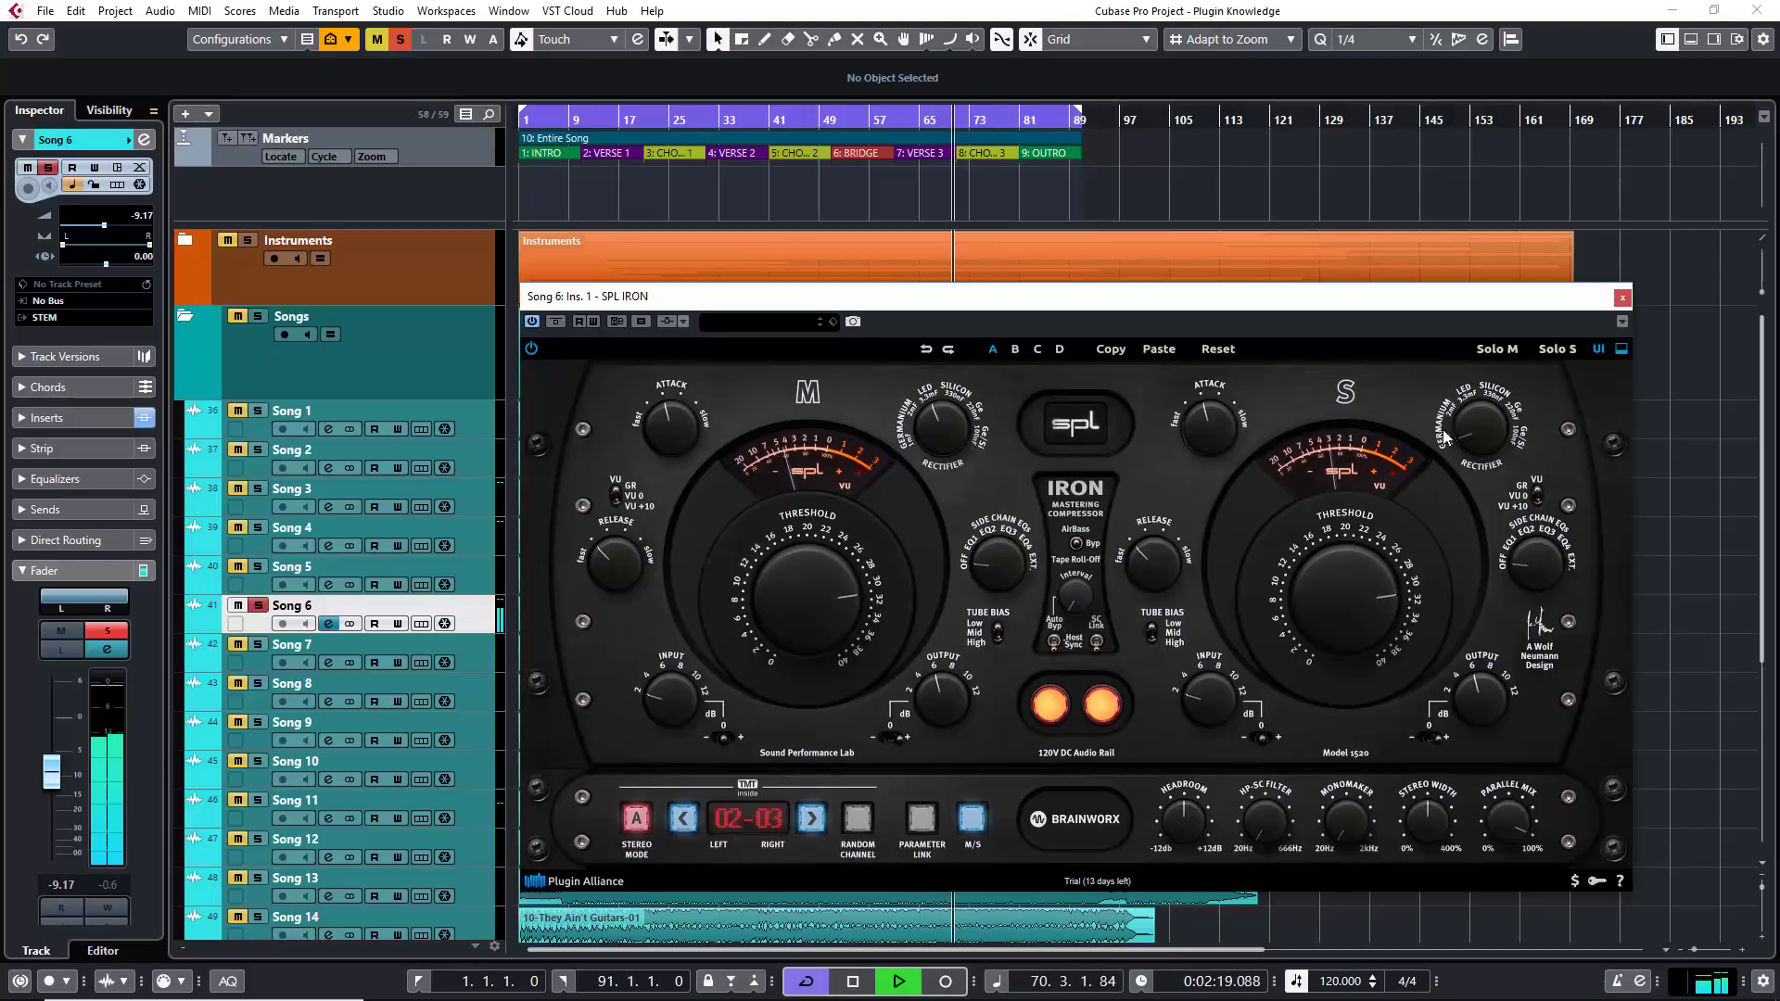
pyautogui.click(971, 818)
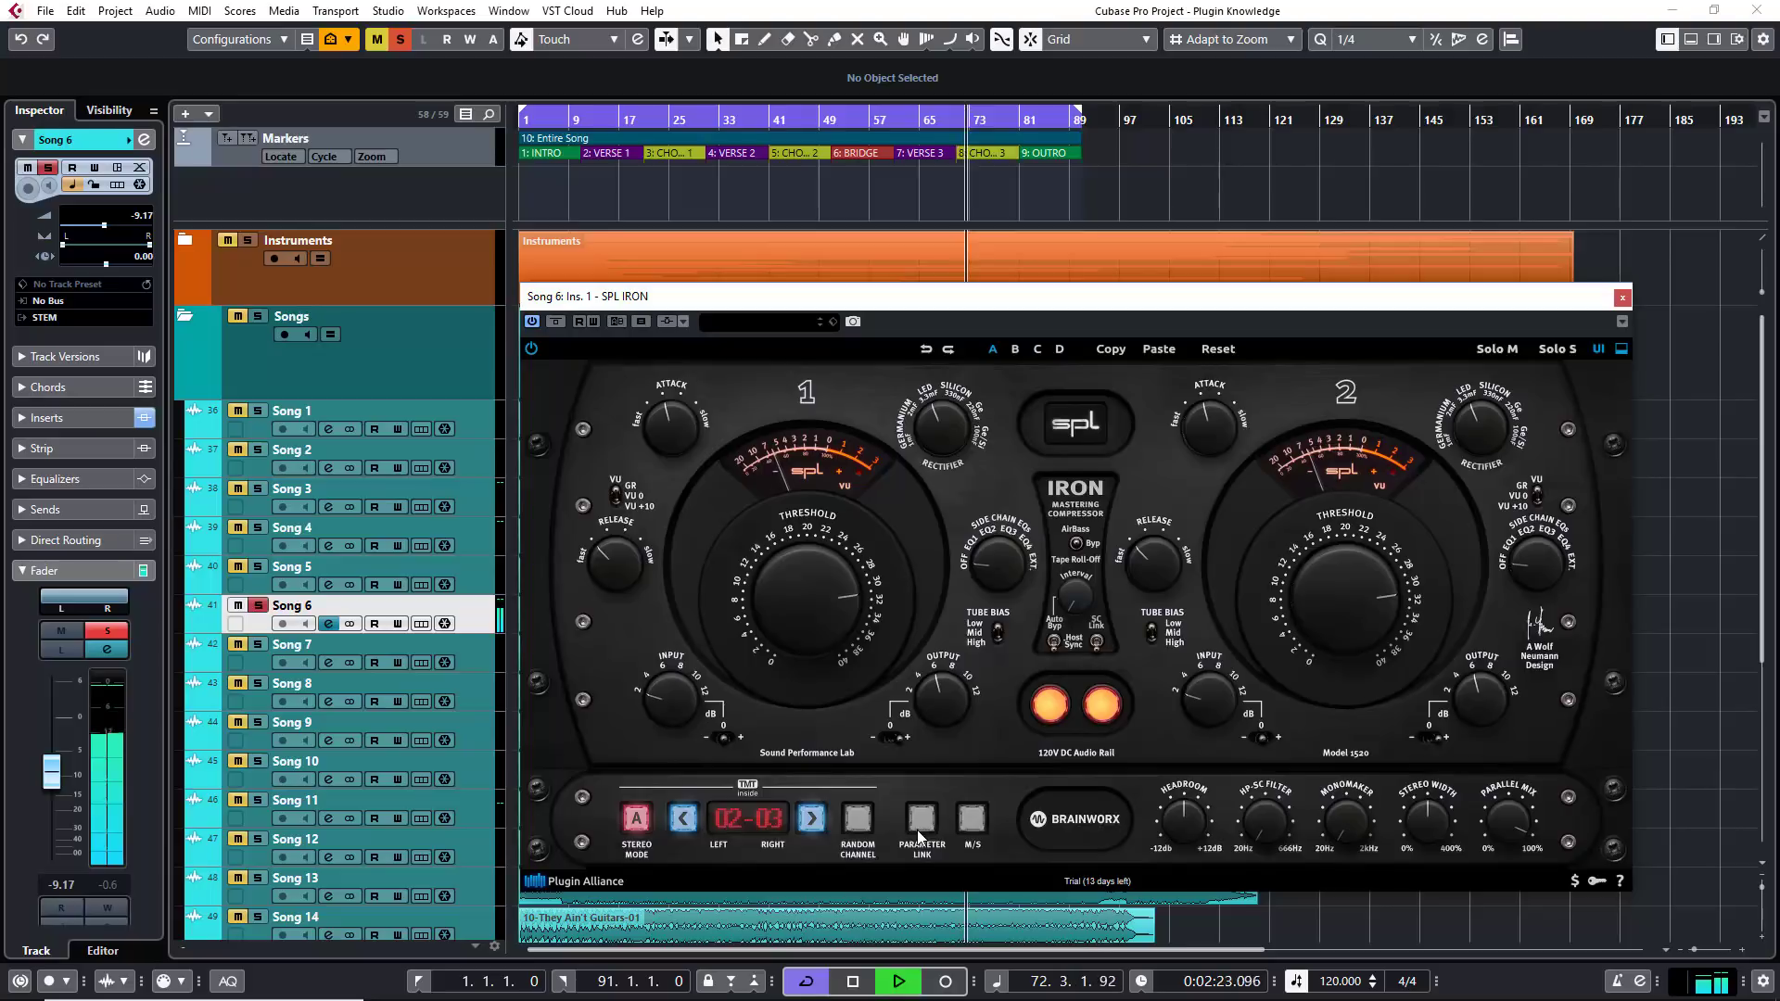
pyautogui.click(973, 819)
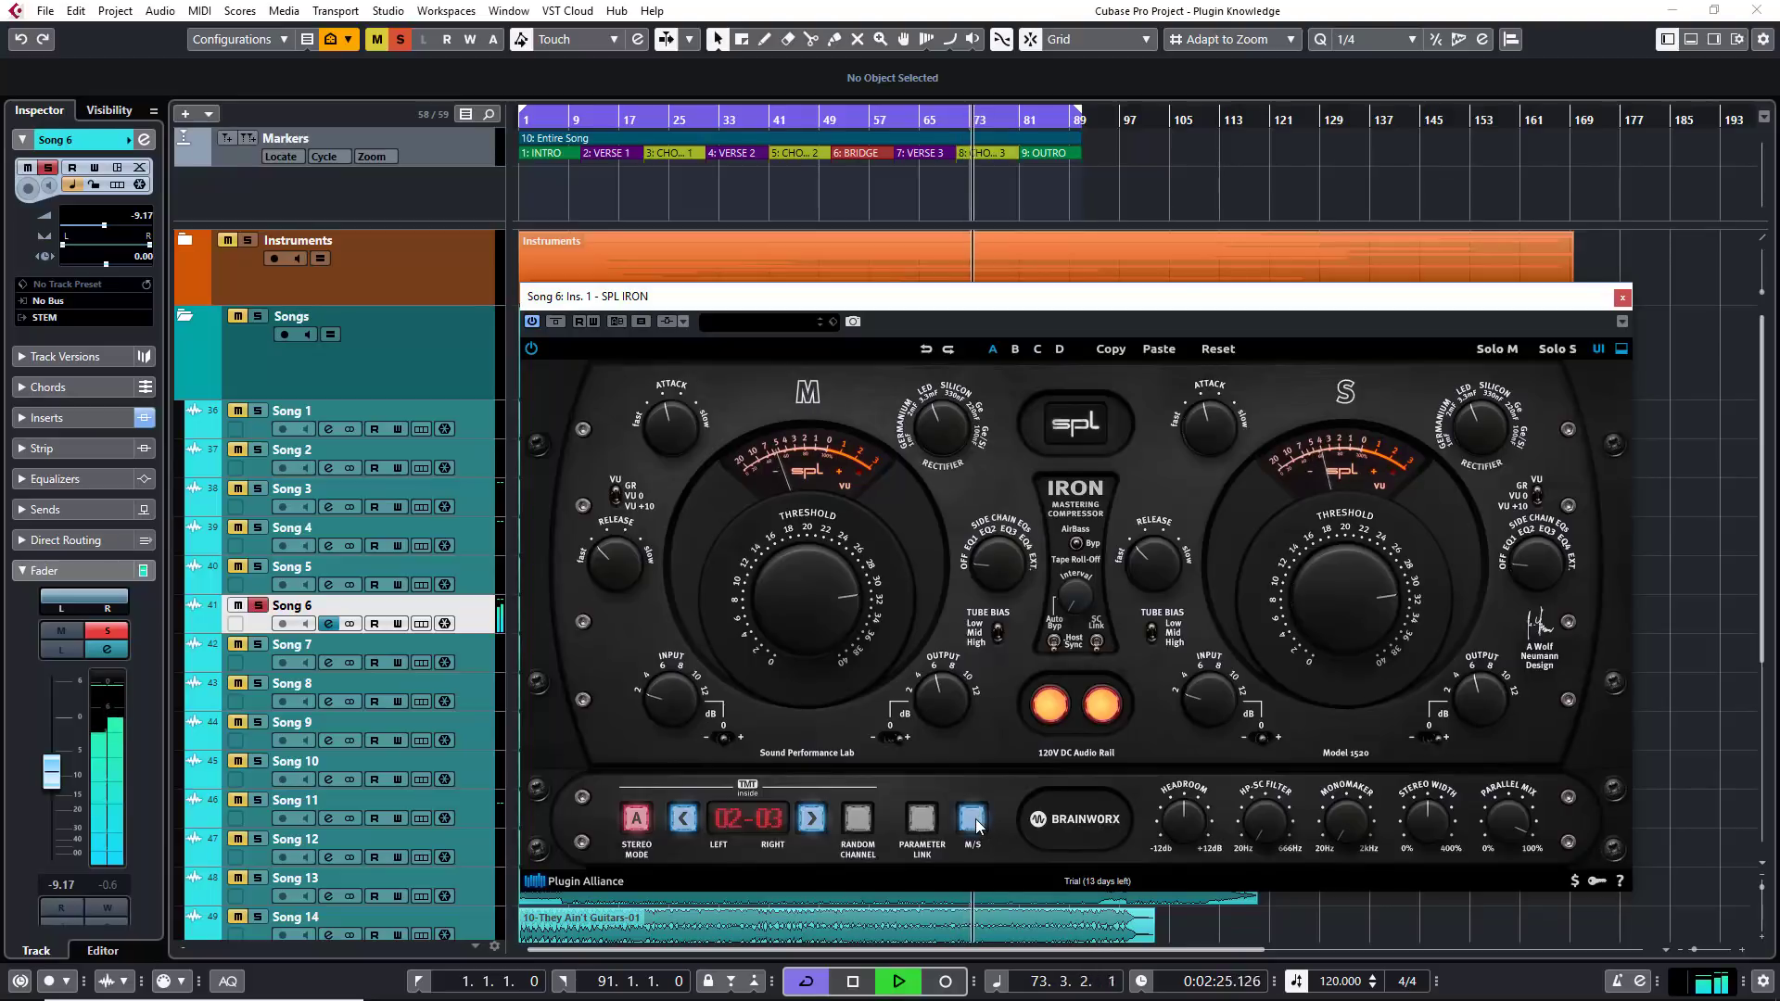
pyautogui.click(920, 817)
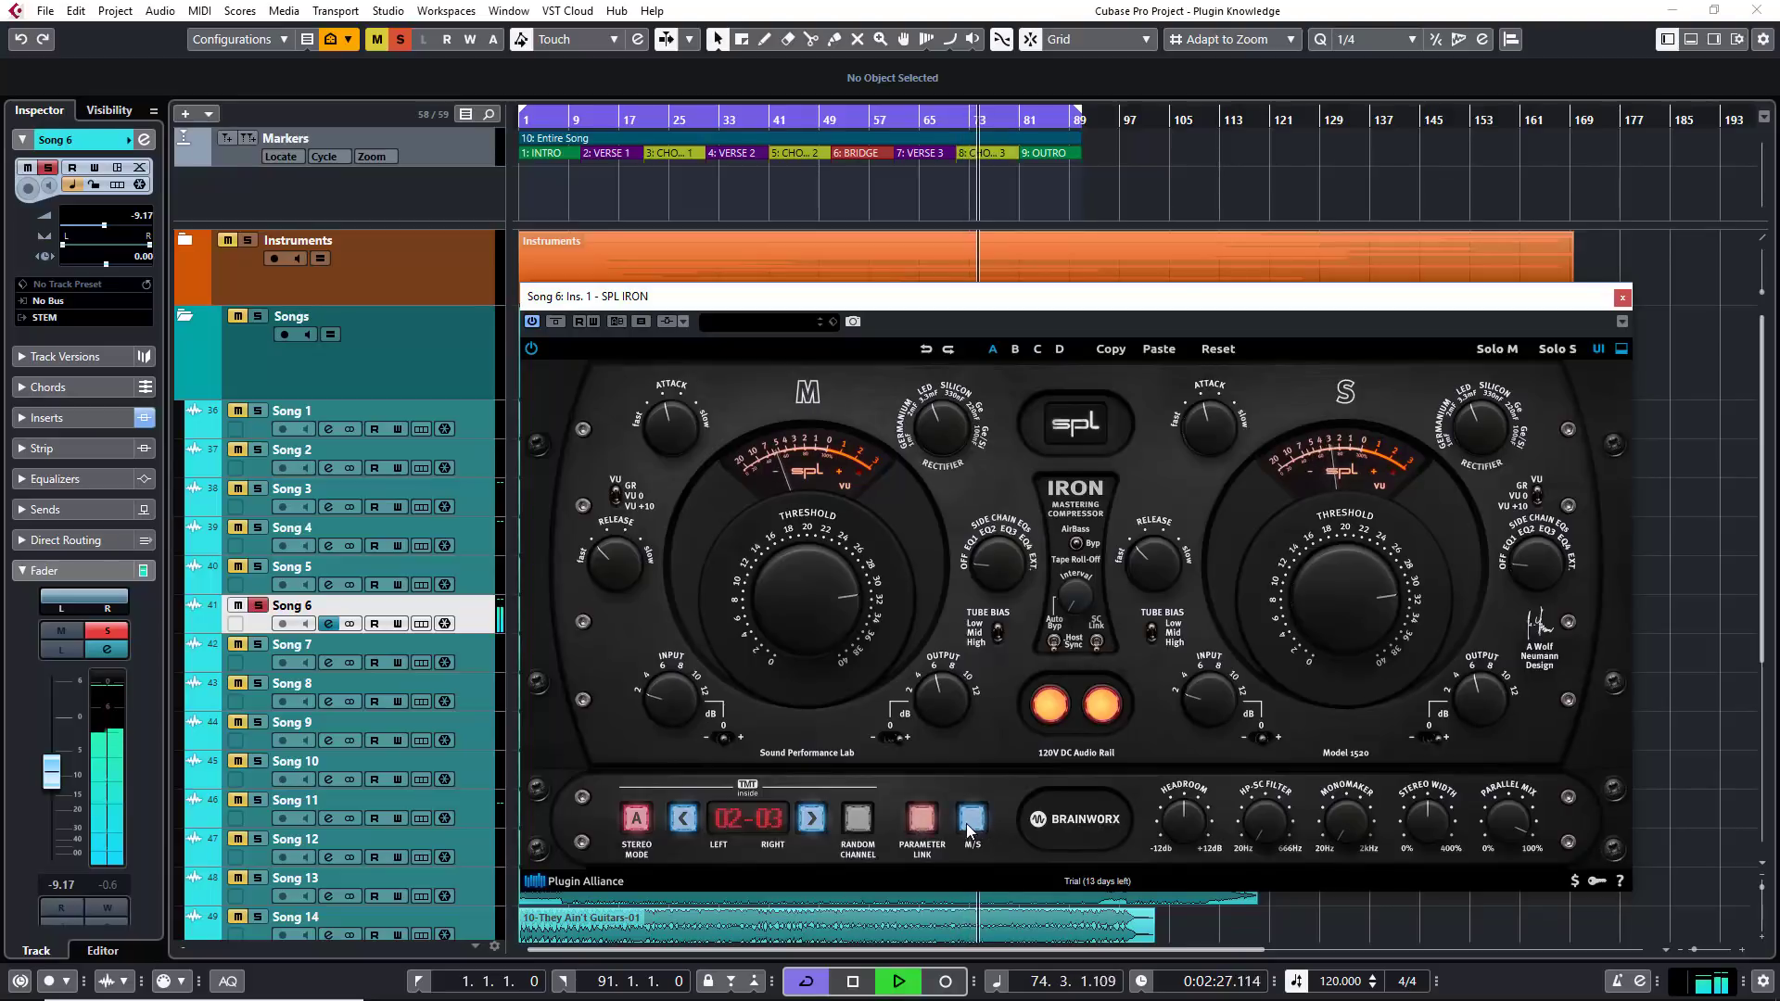
pyautogui.click(966, 822)
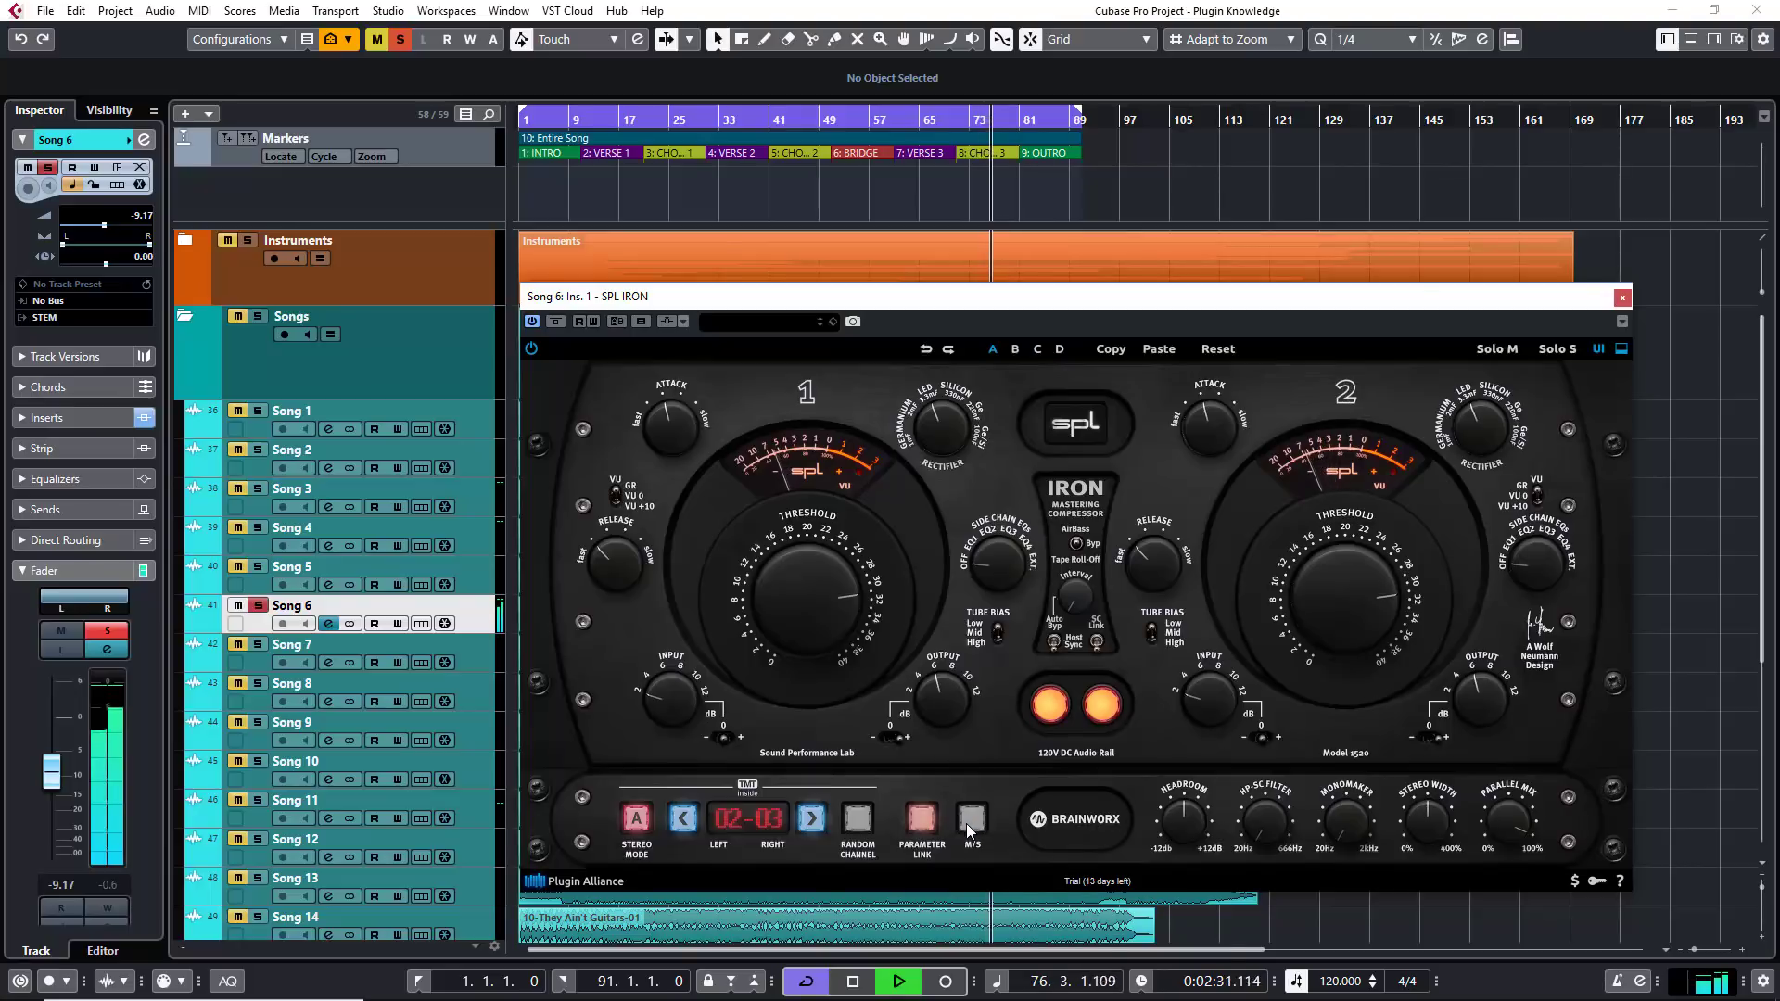
pyautogui.press('space')
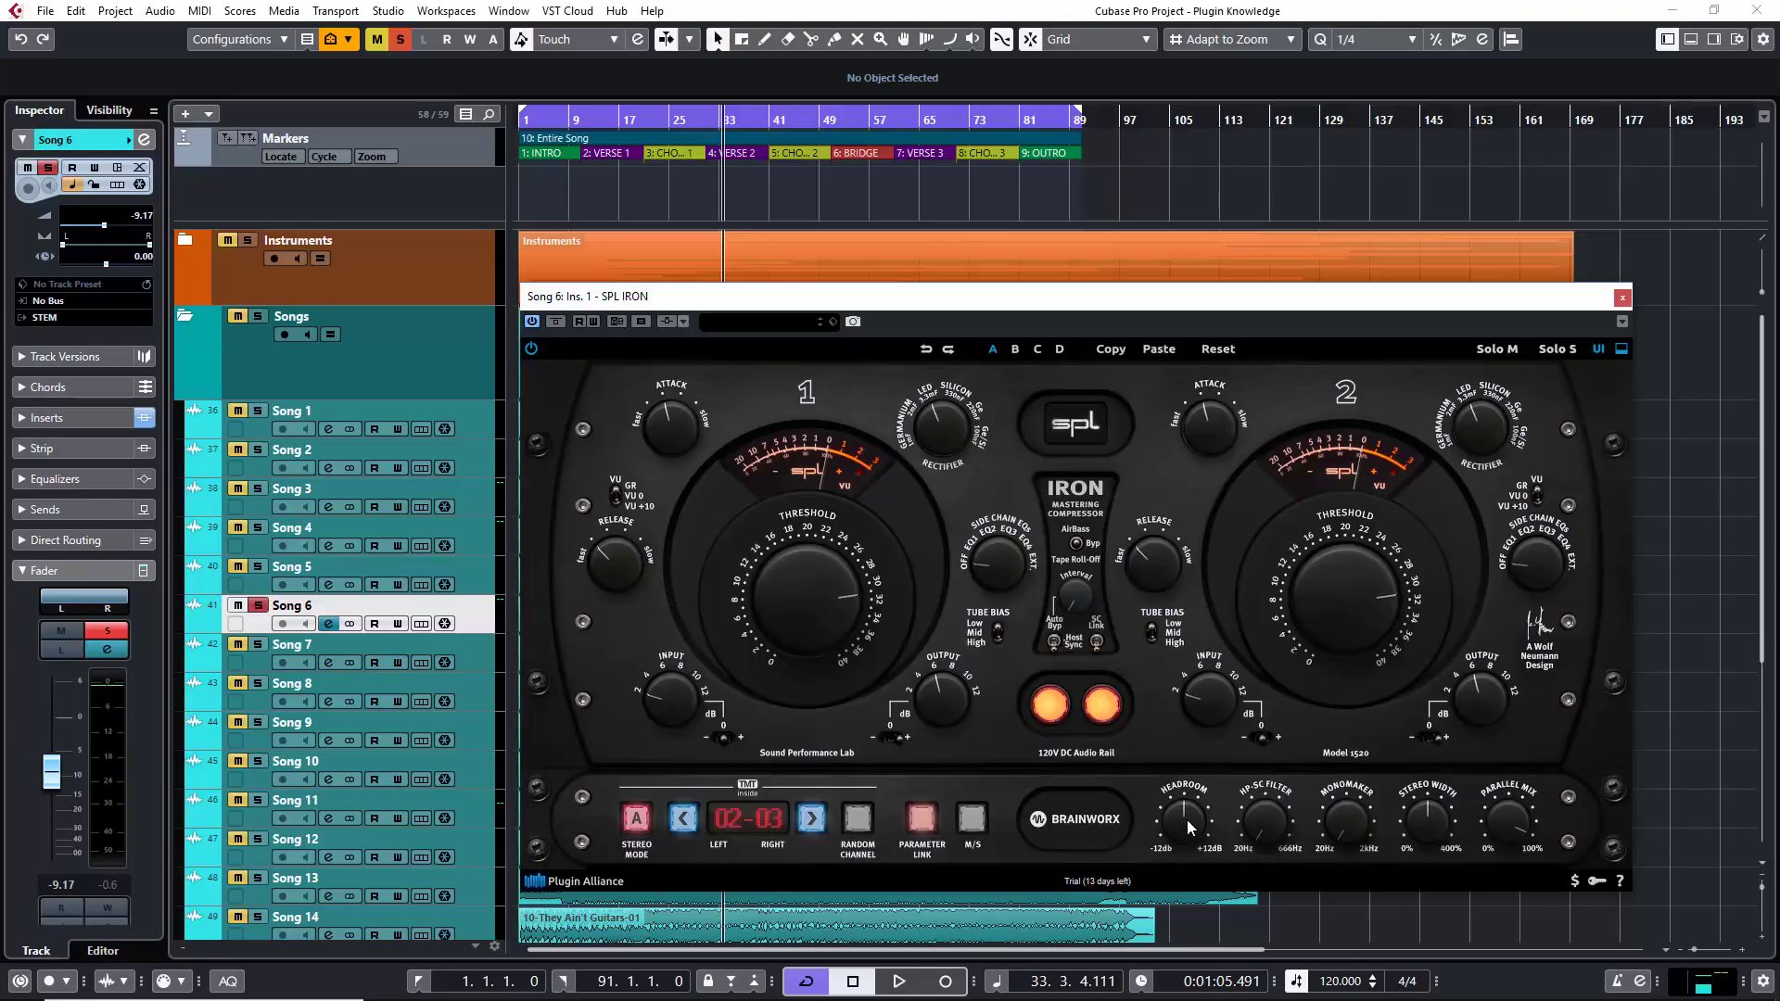
# Audition lower and higher Headroom settings during playback from Verse 2, then stop playback.
pyautogui.press('space')
pyautogui.moveTo(1188, 814); pyautogui.dragTo(1161, 892)
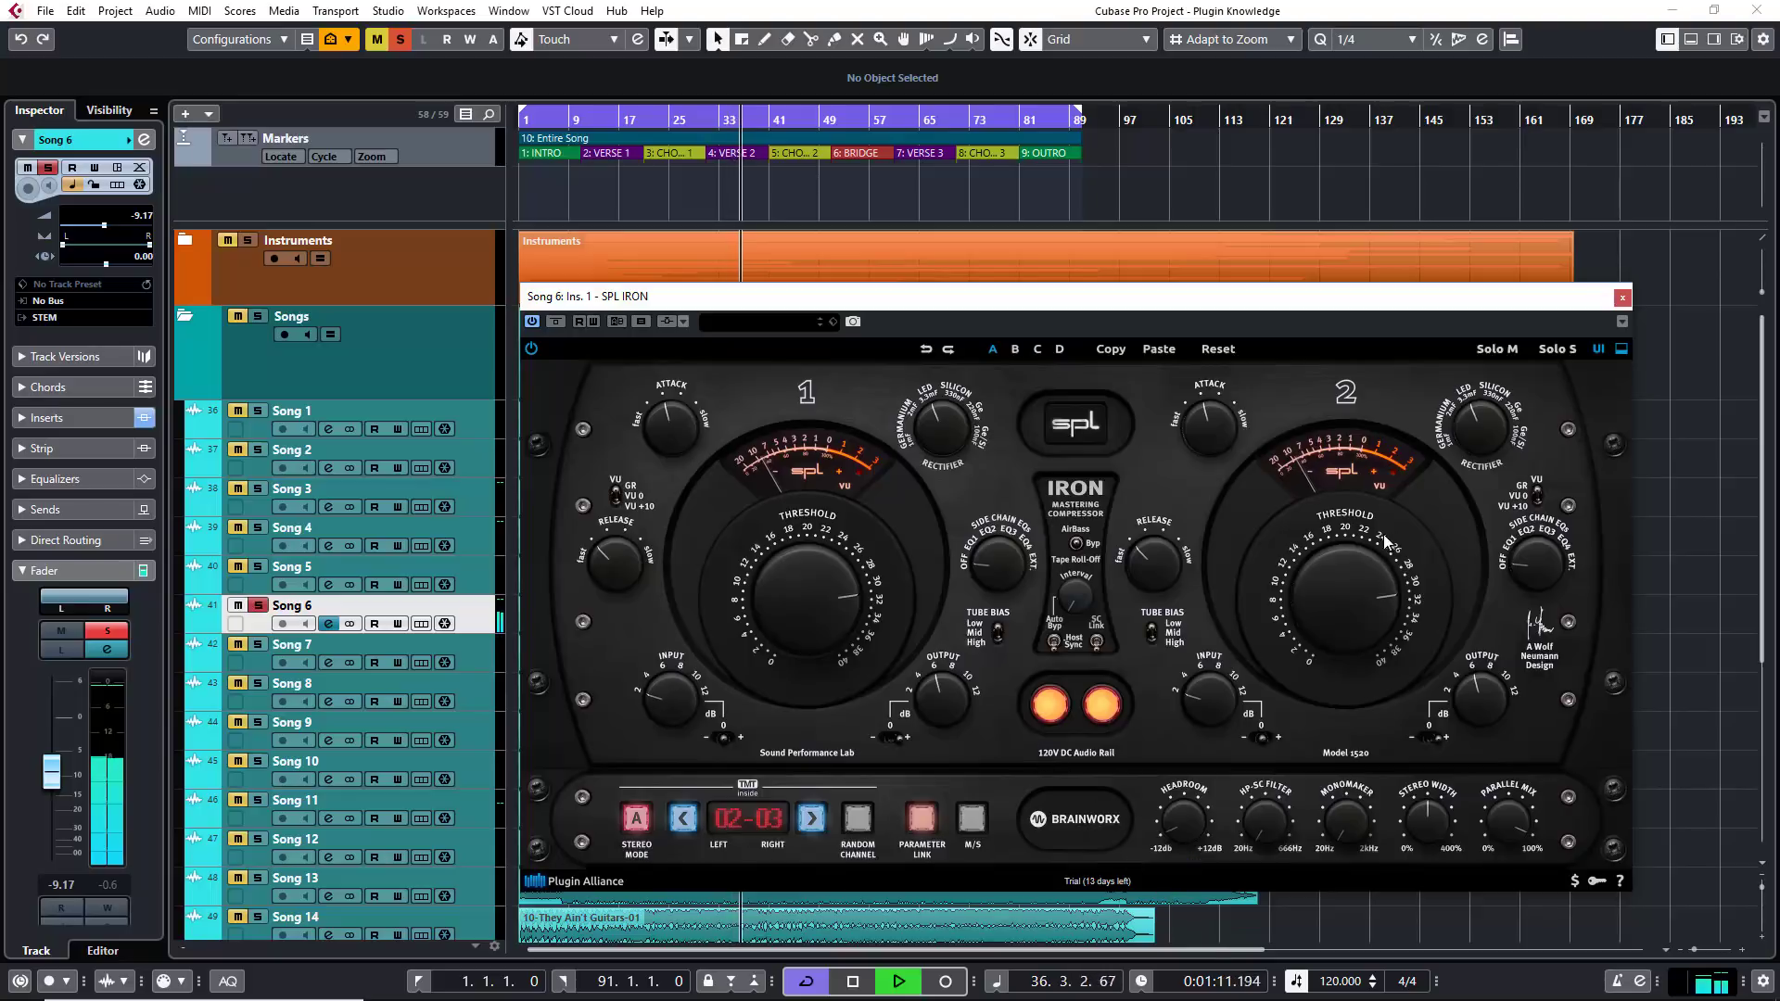
pyautogui.moveTo(1193, 827); pyautogui.dragTo(1216, 608)
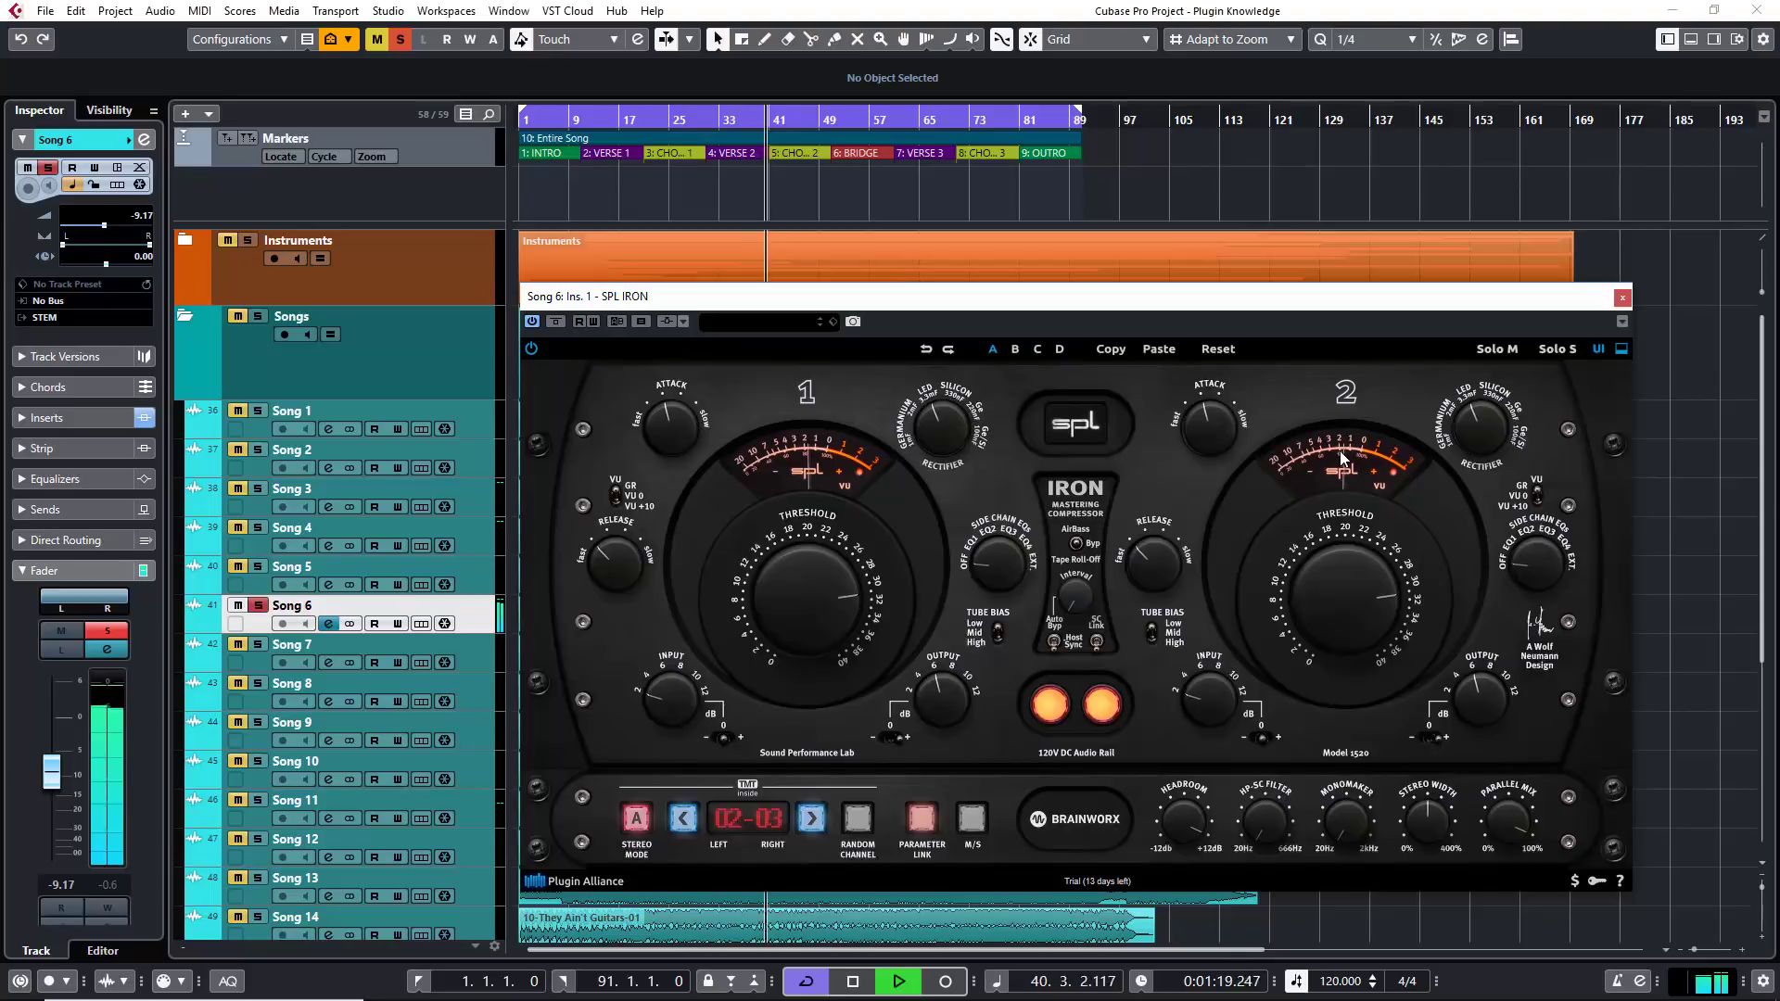
pyautogui.press('space')
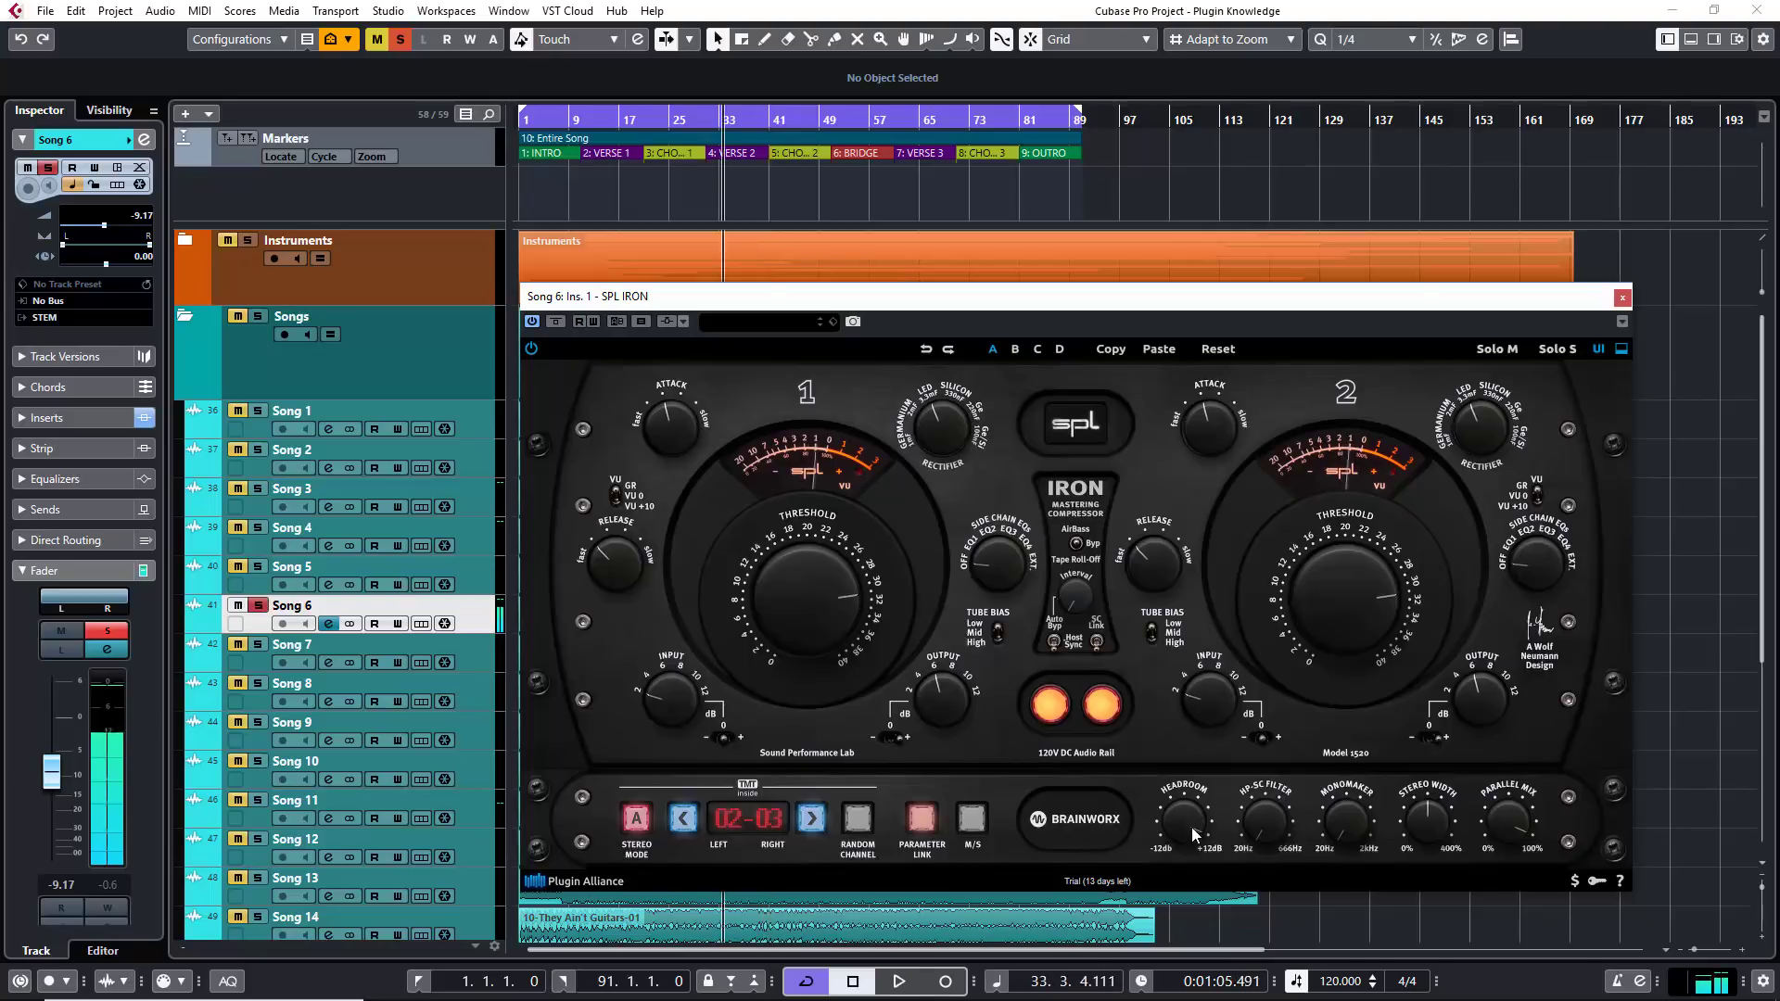
# Audition a Headroom change, restart playback from Verse 2, sweep the HP-SC Filter frequency up and back, and stop playback.
pyautogui.moveTo(1192, 823); pyautogui.dragTo(1178, 883)
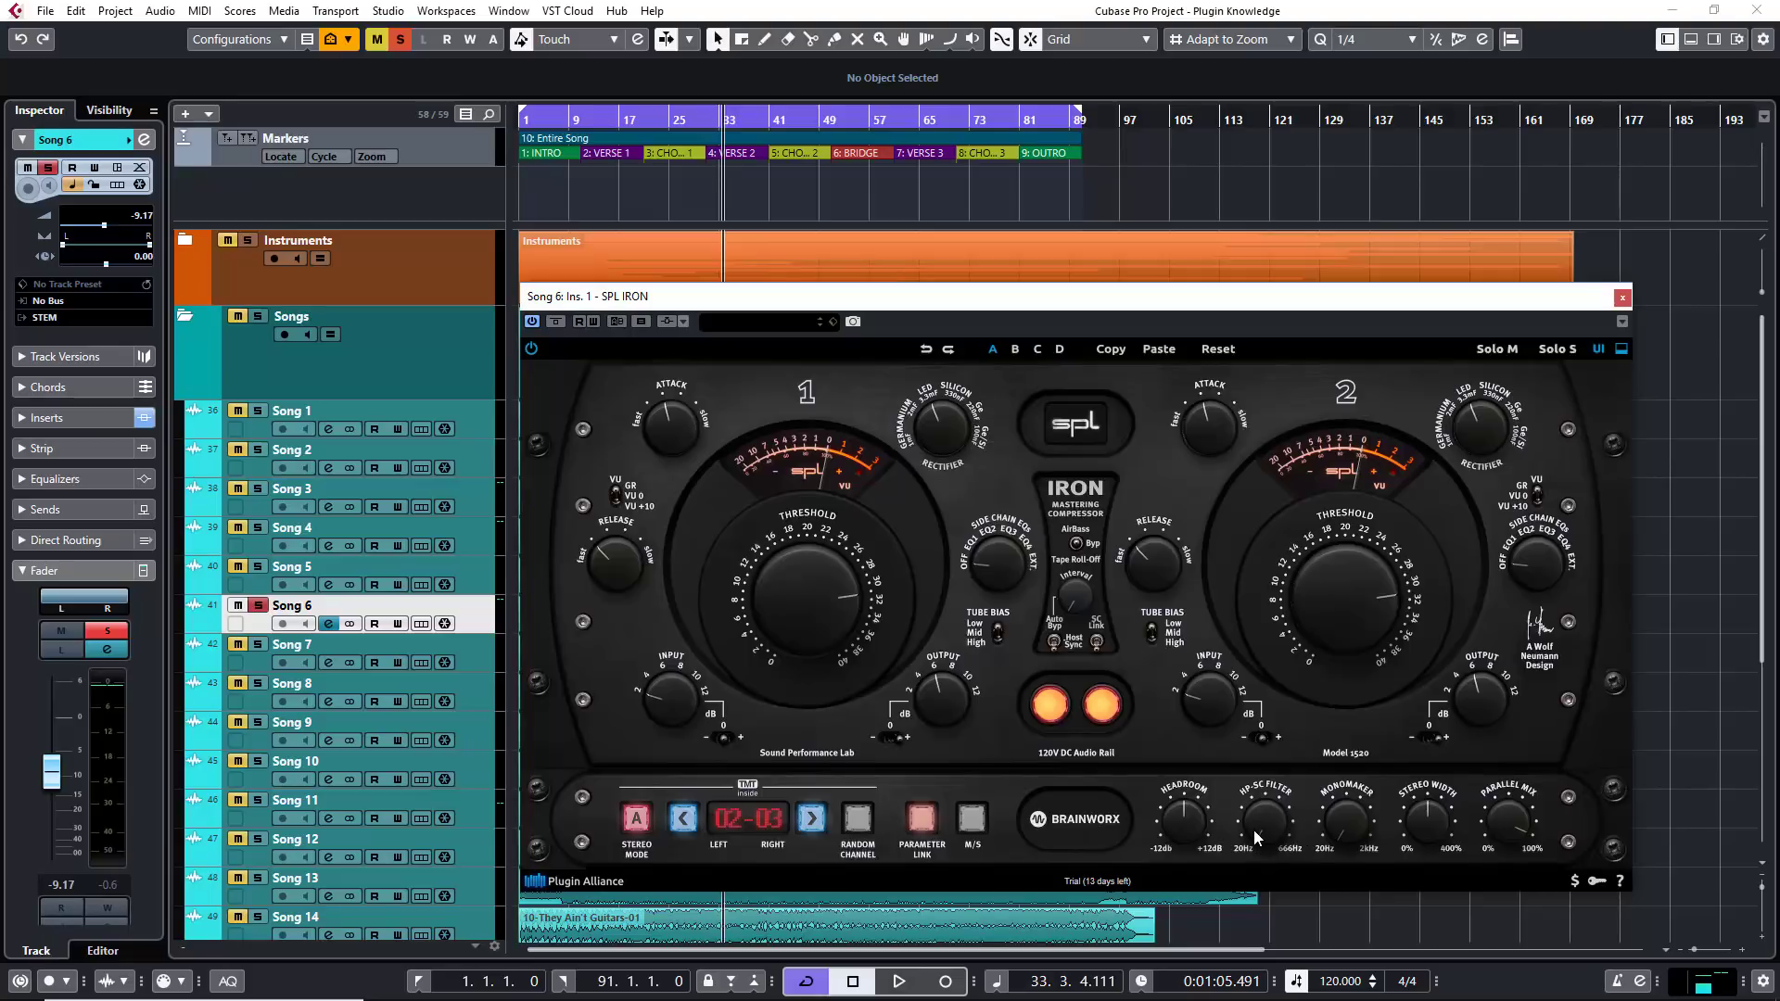
pyautogui.press('space')
pyautogui.moveTo(1247, 831); pyautogui.dragTo(1266, 662)
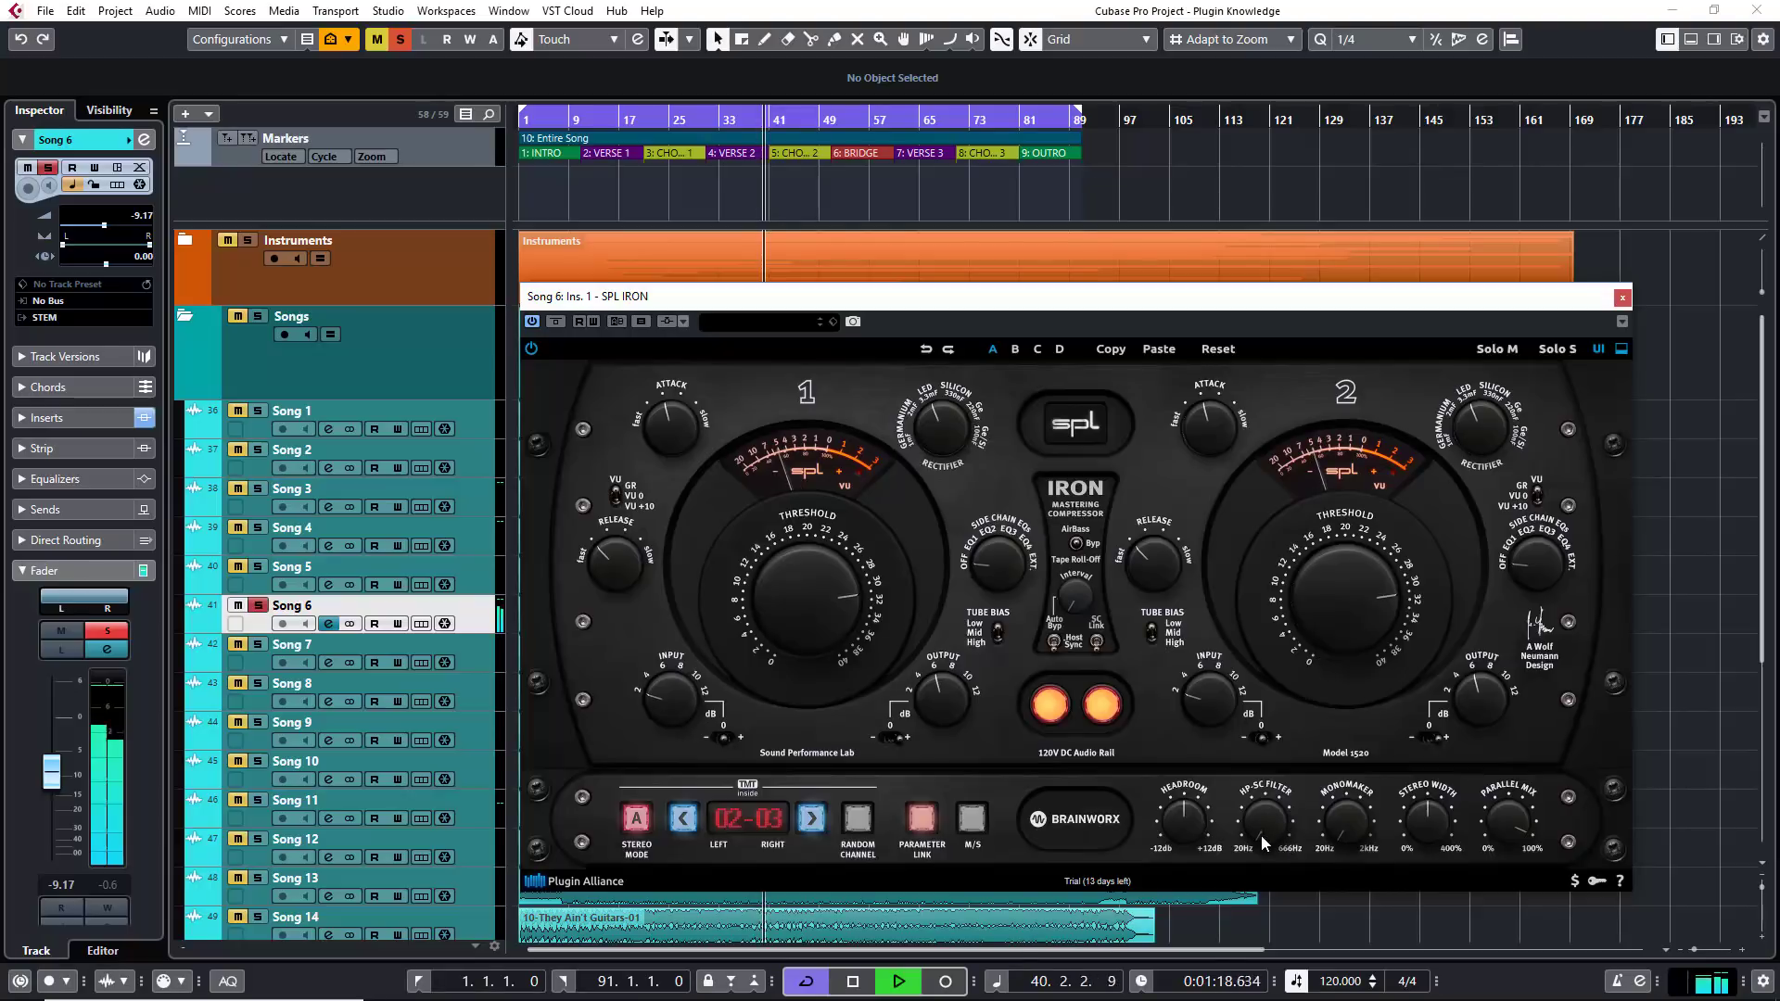
pyautogui.press('space')
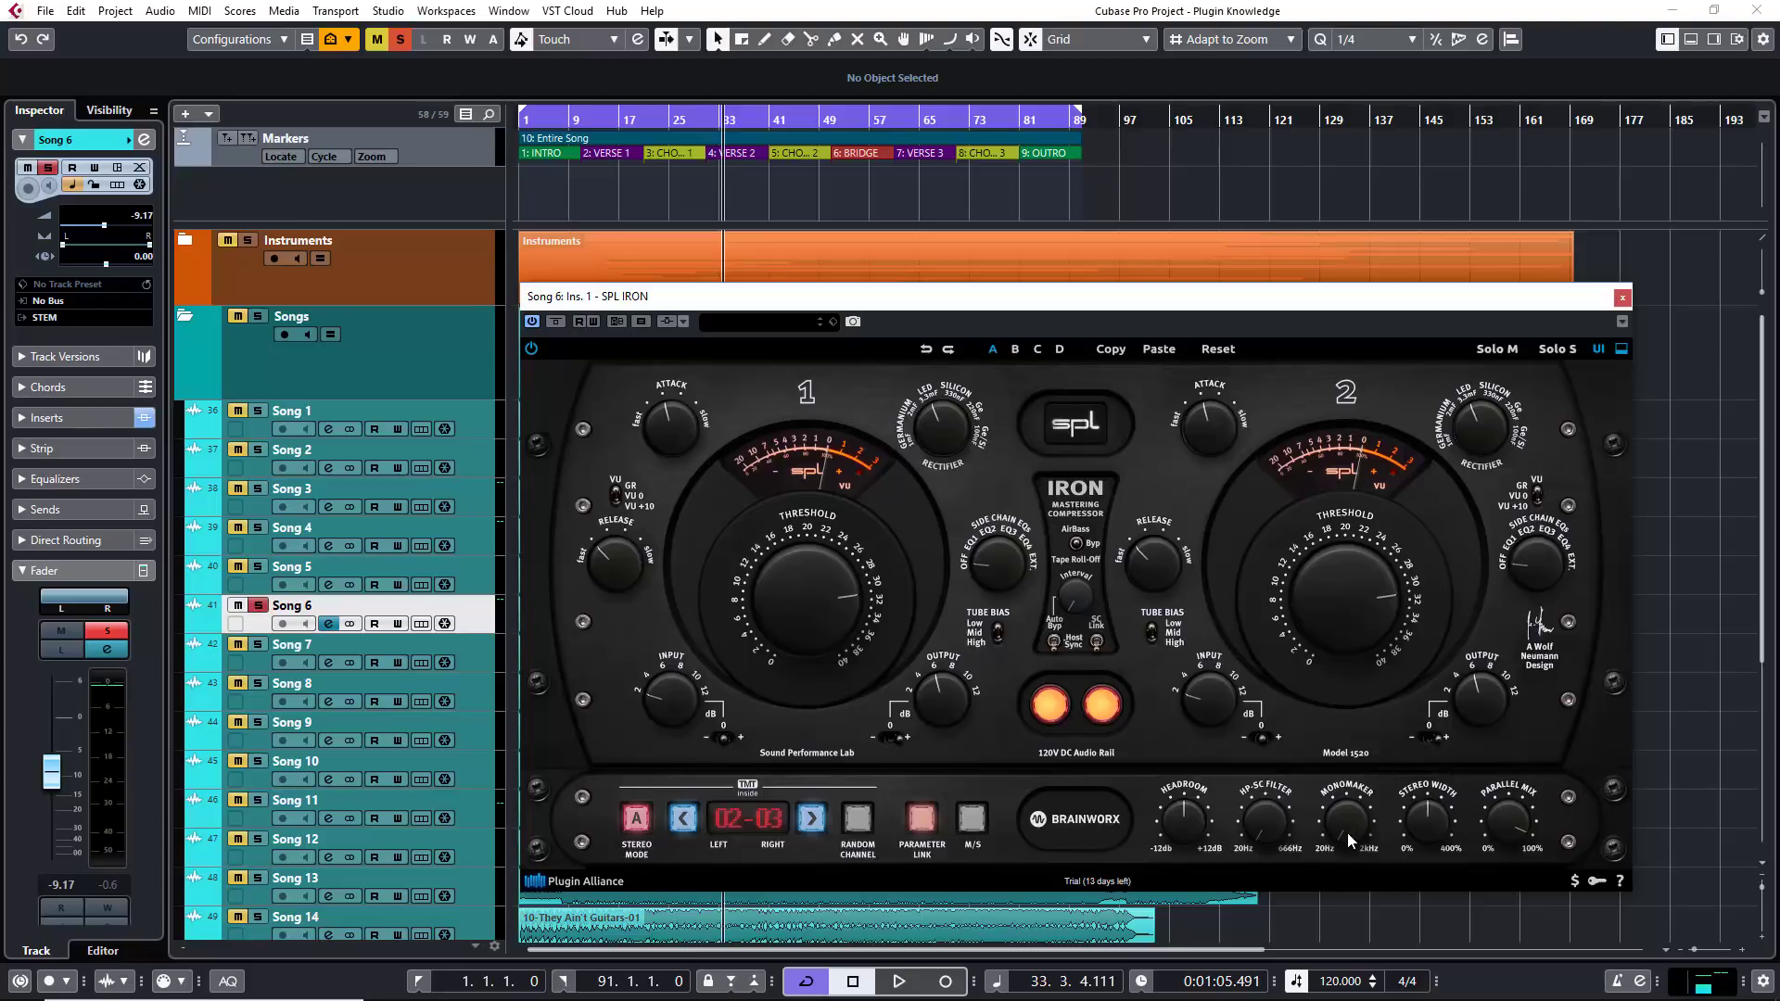
# Audition a higher Monomaker frequency during playback, toggle the 120V DC Audio Rail lamps for comparison, return Monomaker to Off and stop playback.
pyautogui.press('space')
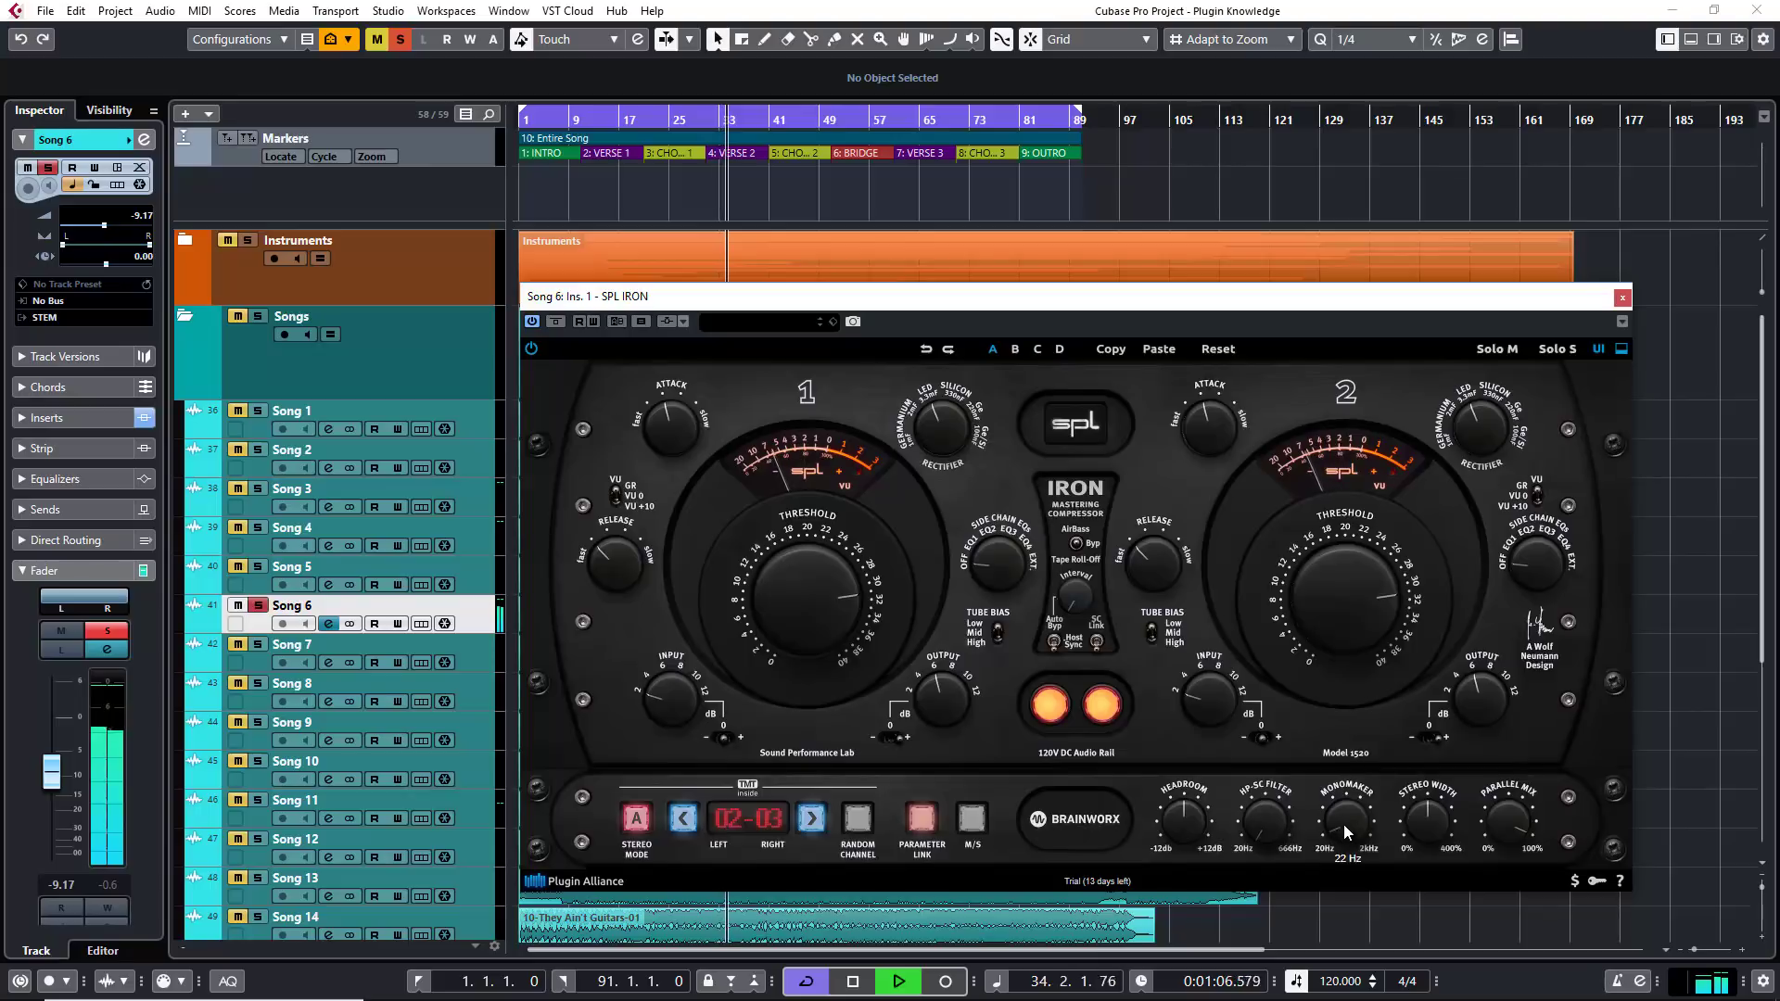
pyautogui.moveTo(1344, 825); pyautogui.dragTo(1324, 619)
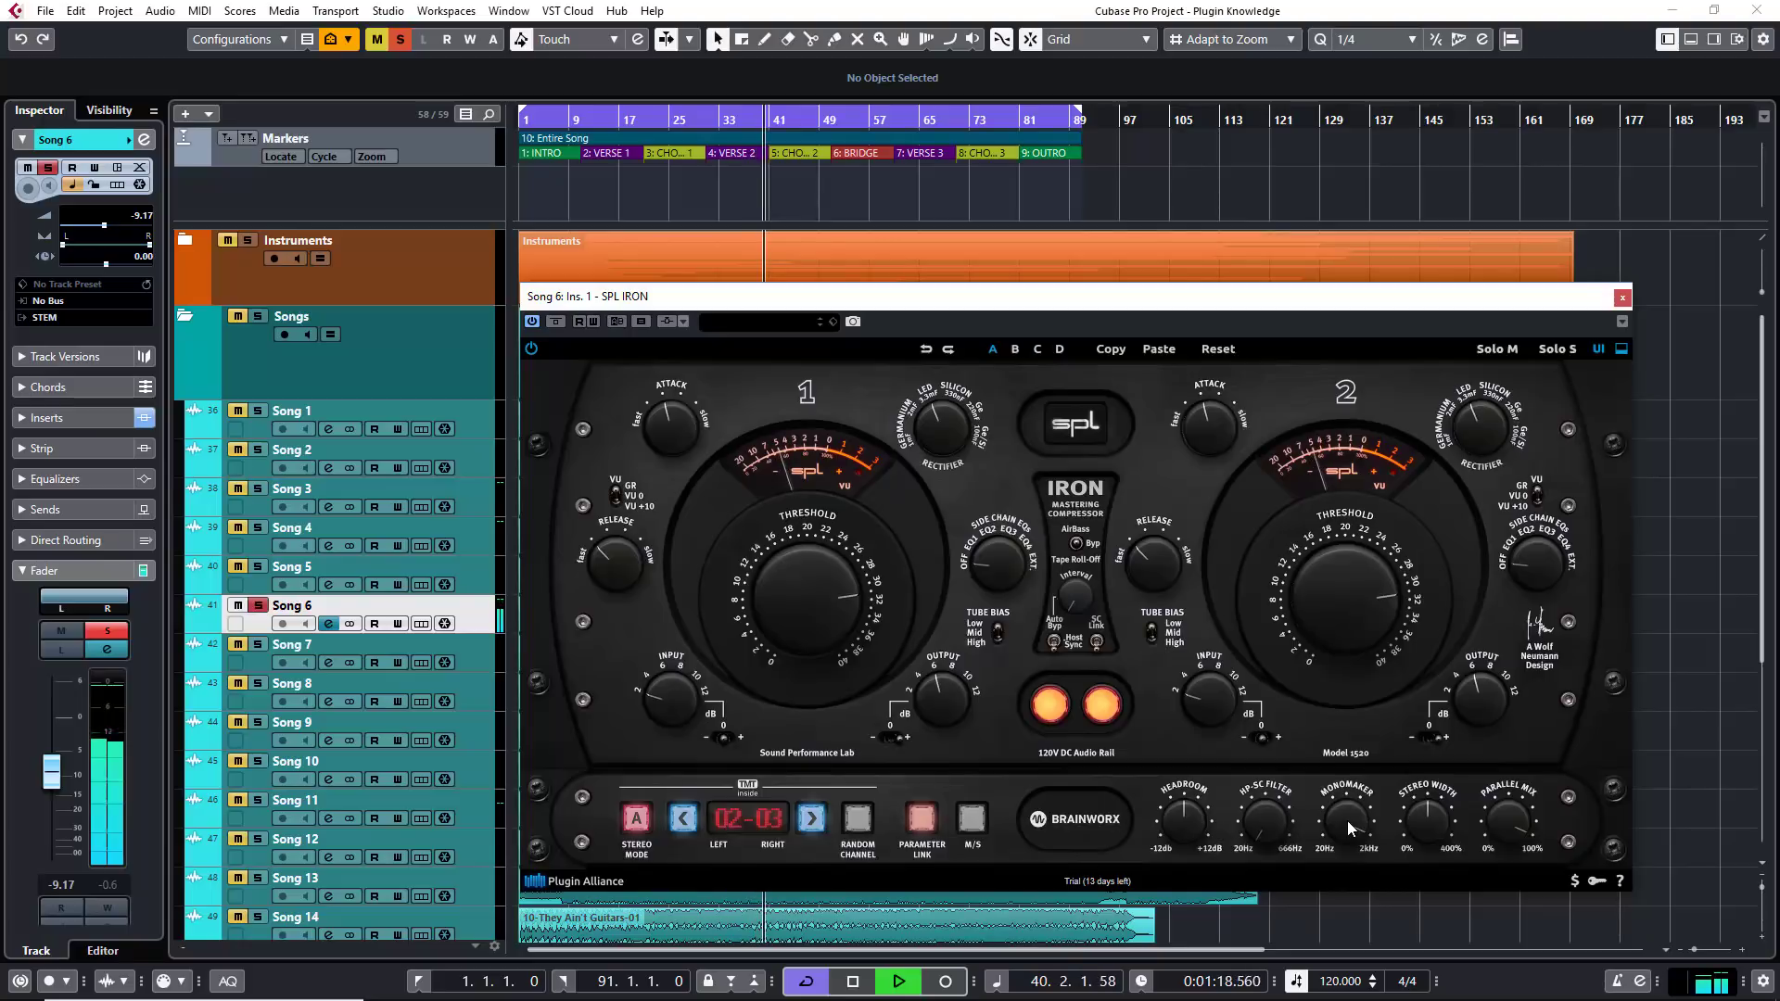
pyautogui.click(1109, 712)
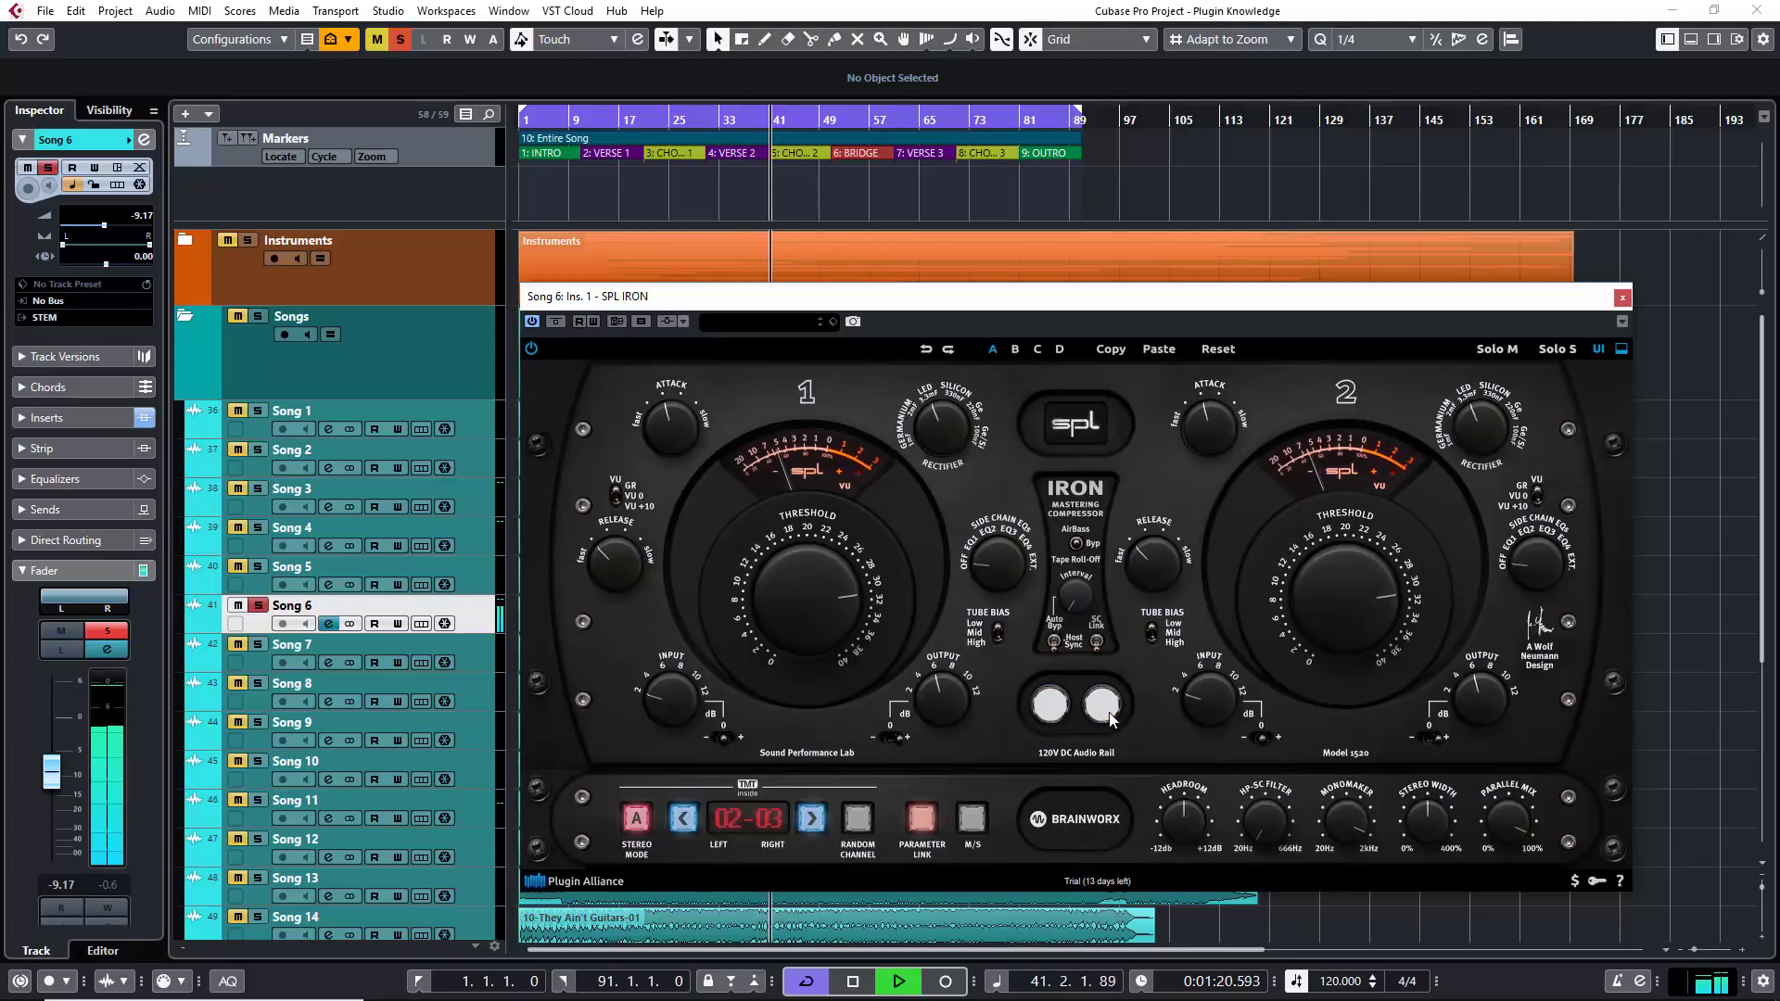
pyautogui.click(1107, 712)
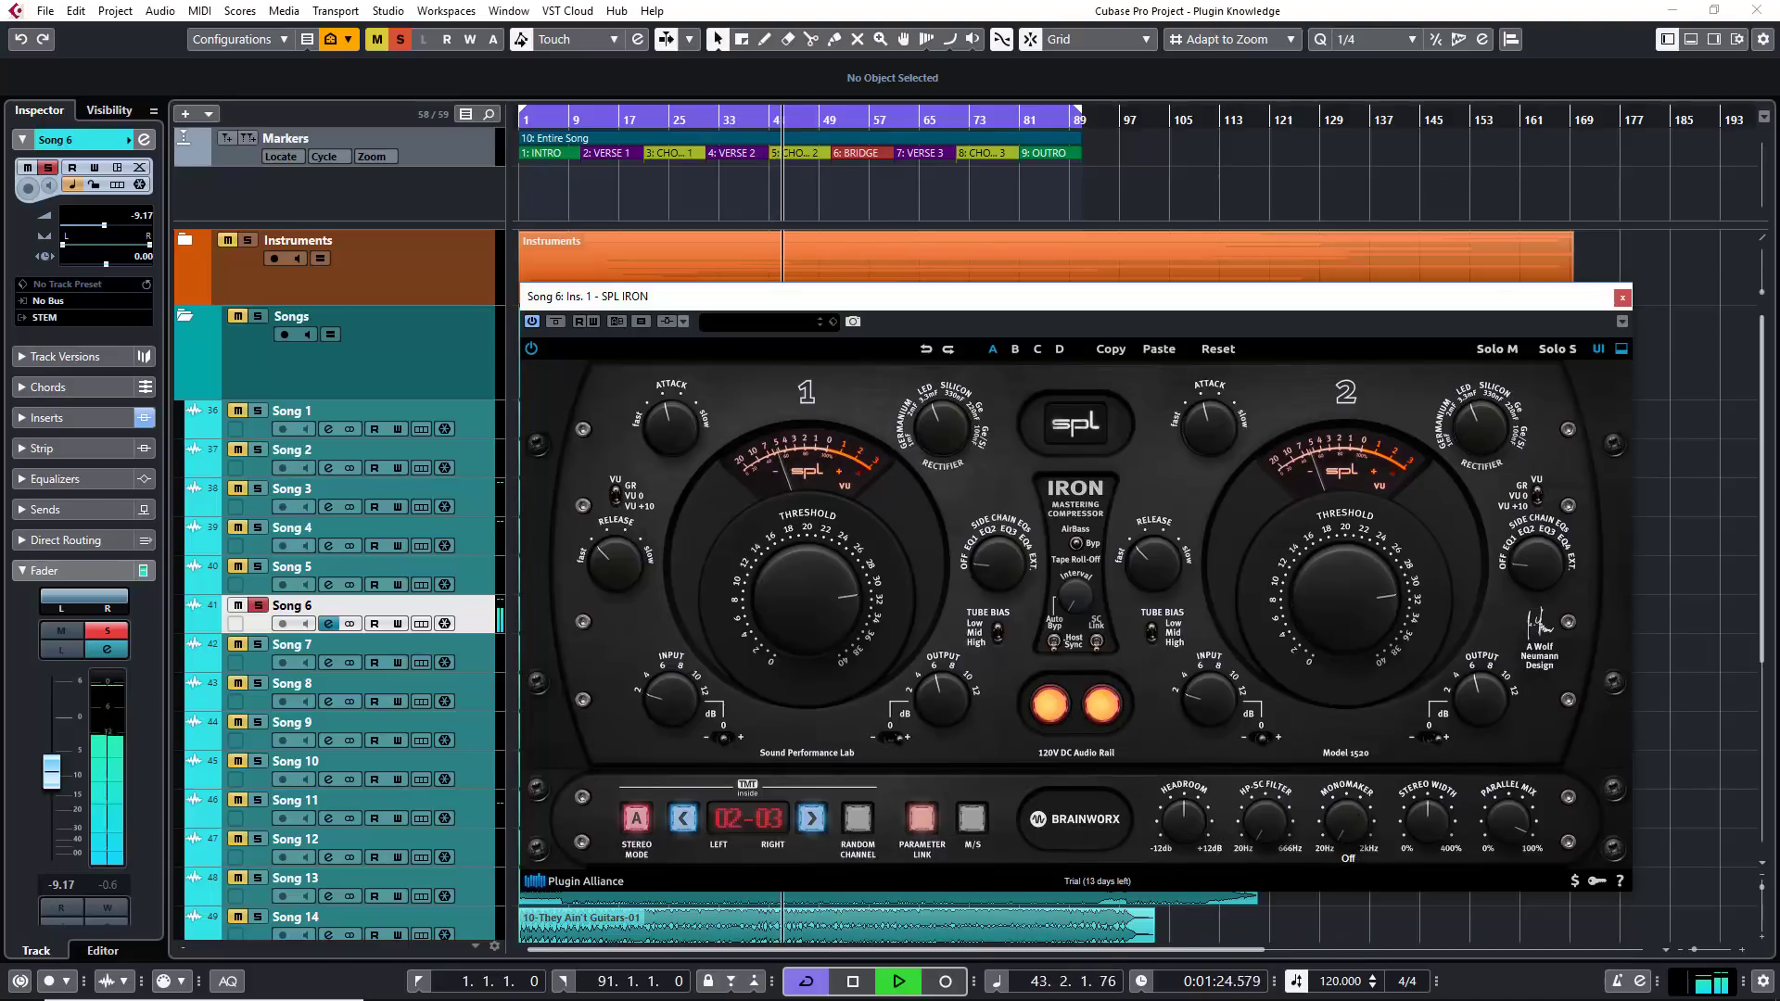
pyautogui.click(1357, 814)
pyautogui.moveTo(1357, 814); pyautogui.dragTo(1322, 872)
pyautogui.press('space')
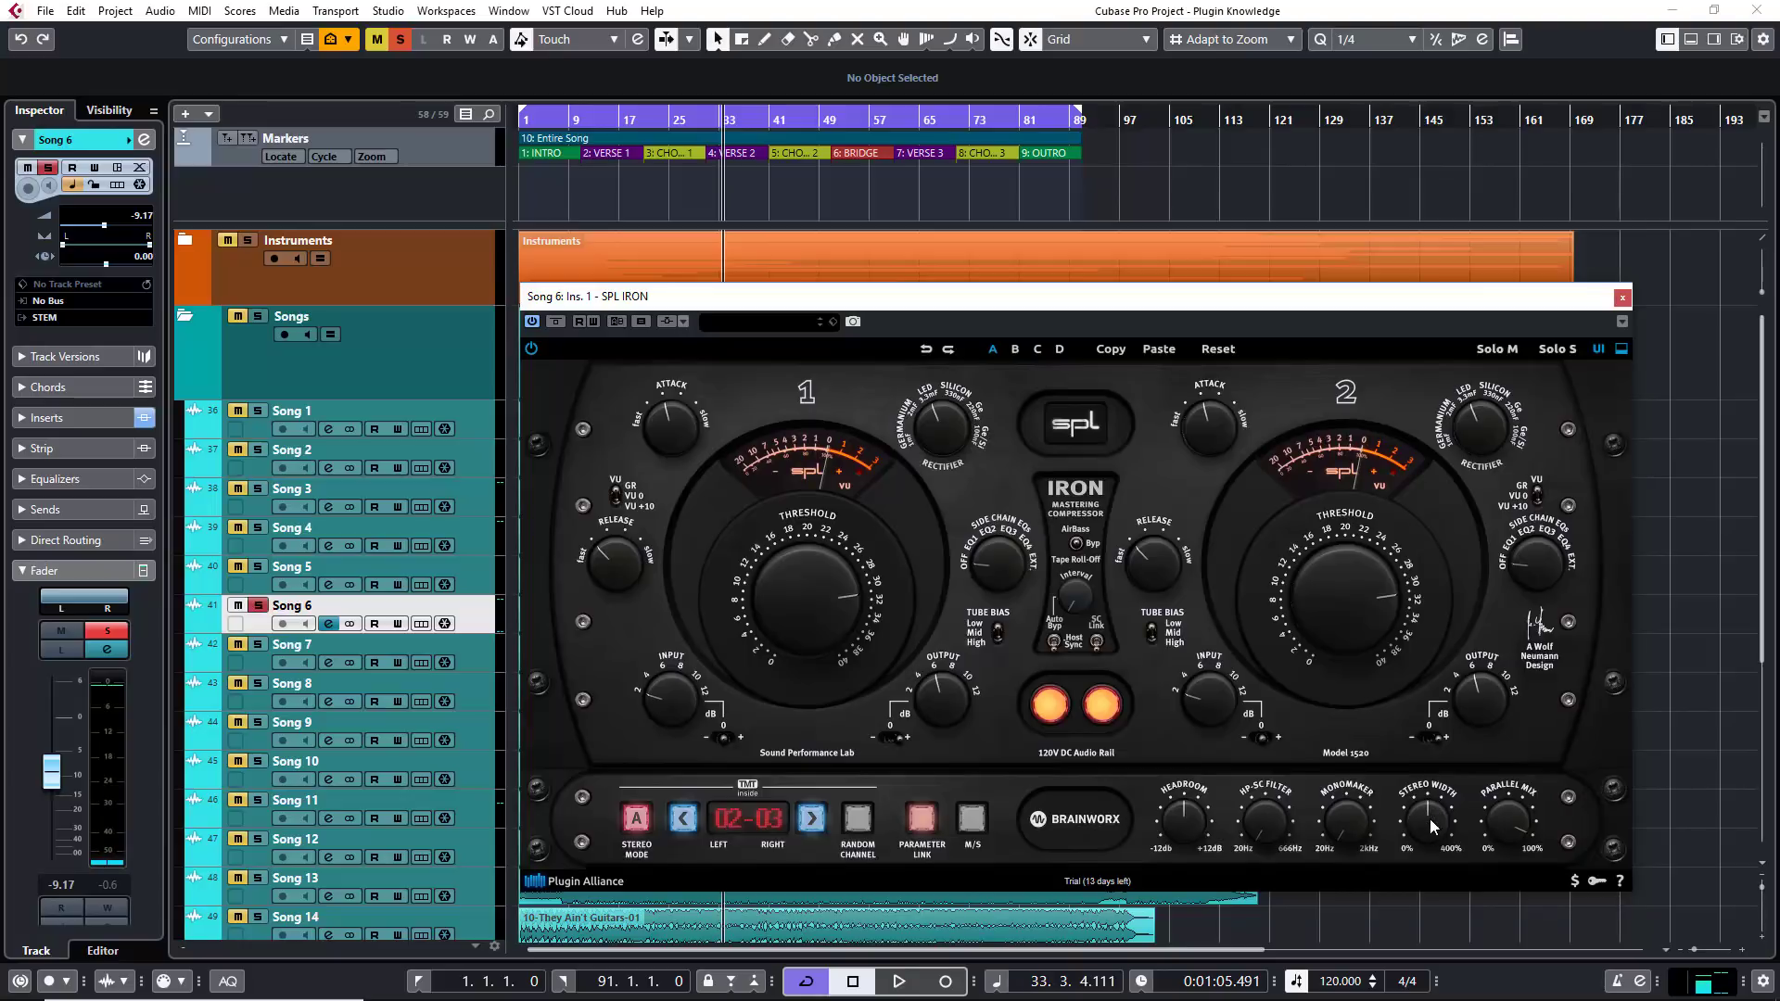
# Audition Stereo Width during playback, widened to about 162% and narrowed to about 2%, then restore it and stop playback.
pyautogui.press('space')
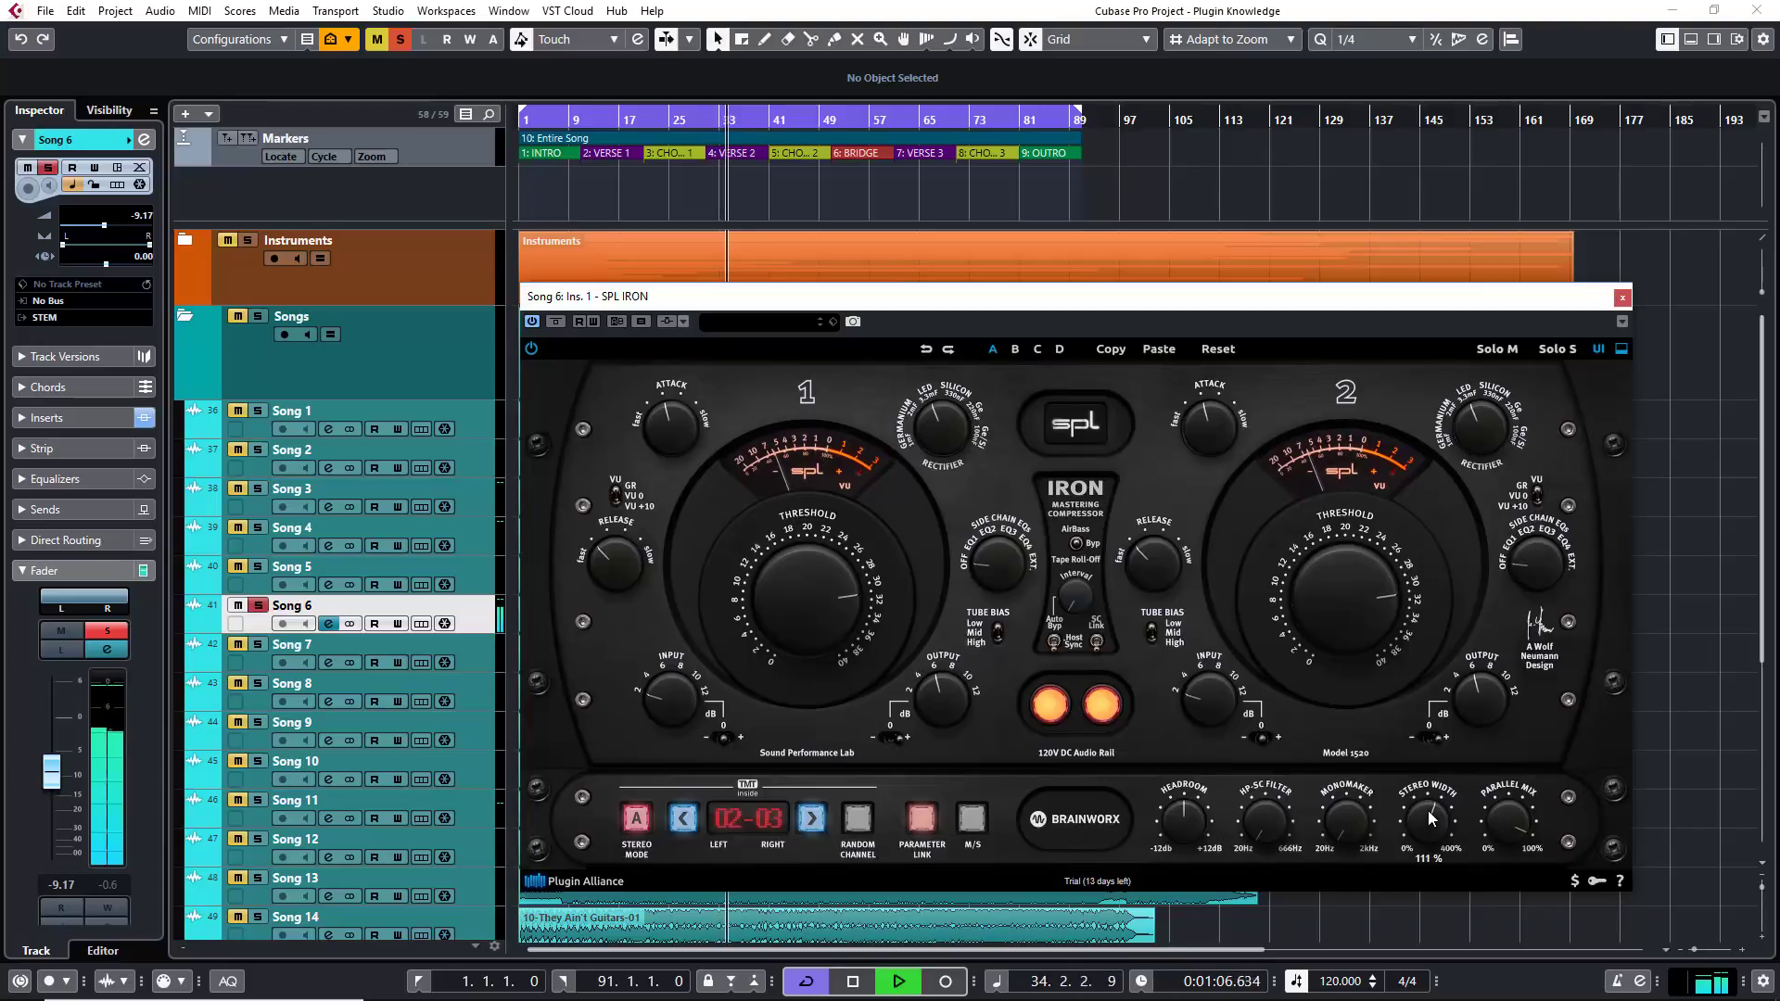
pyautogui.moveTo(1424, 821); pyautogui.dragTo(1434, 773)
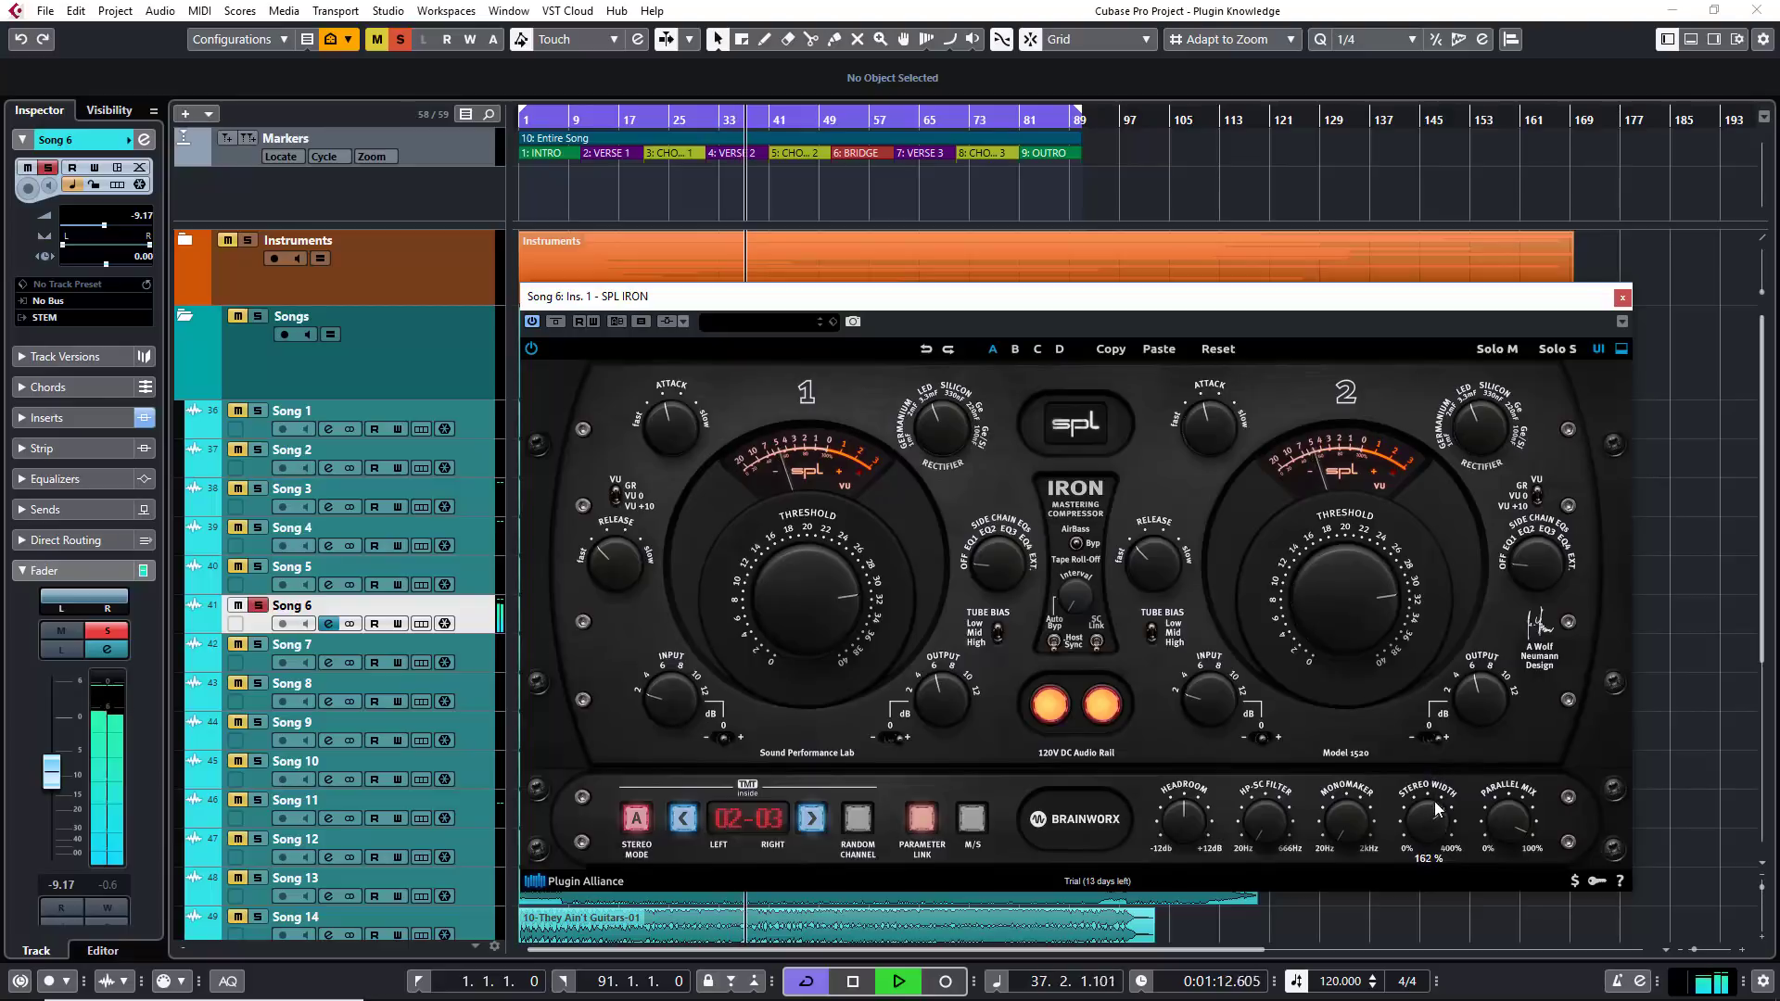
pyautogui.moveTo(1438, 822); pyautogui.dragTo(1433, 942)
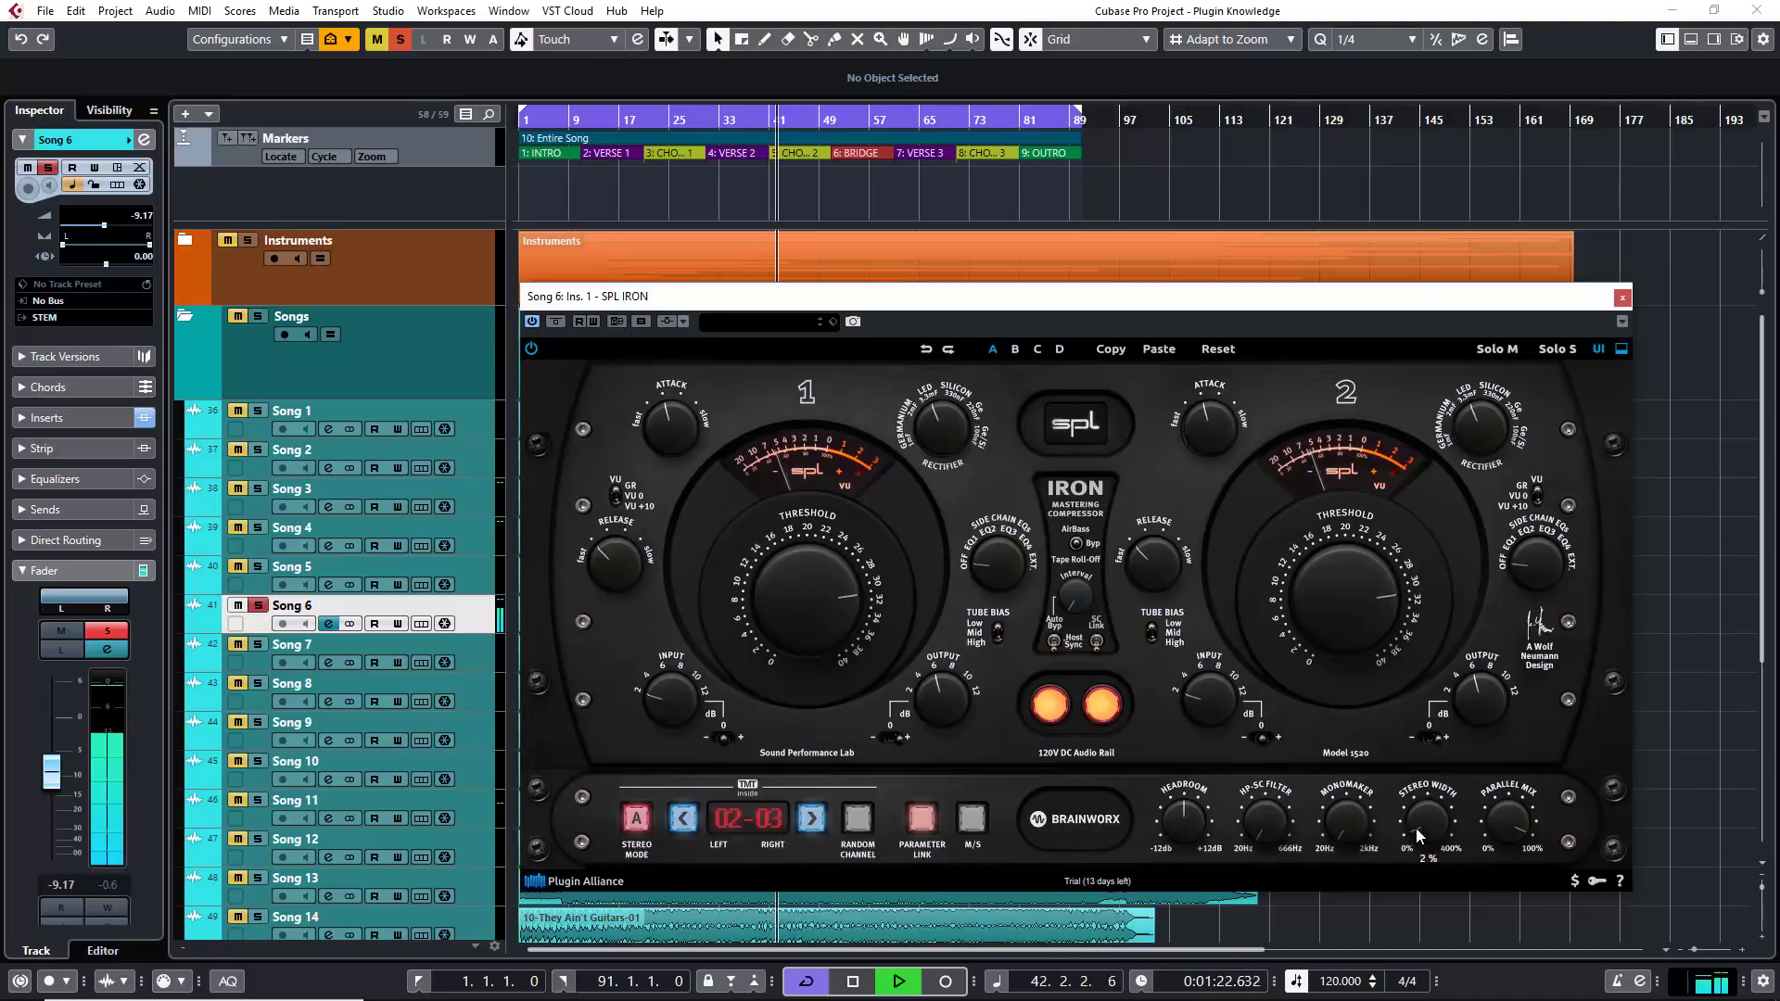
pyautogui.moveTo(1416, 838); pyautogui.dragTo(1424, 764)
pyautogui.press('space')
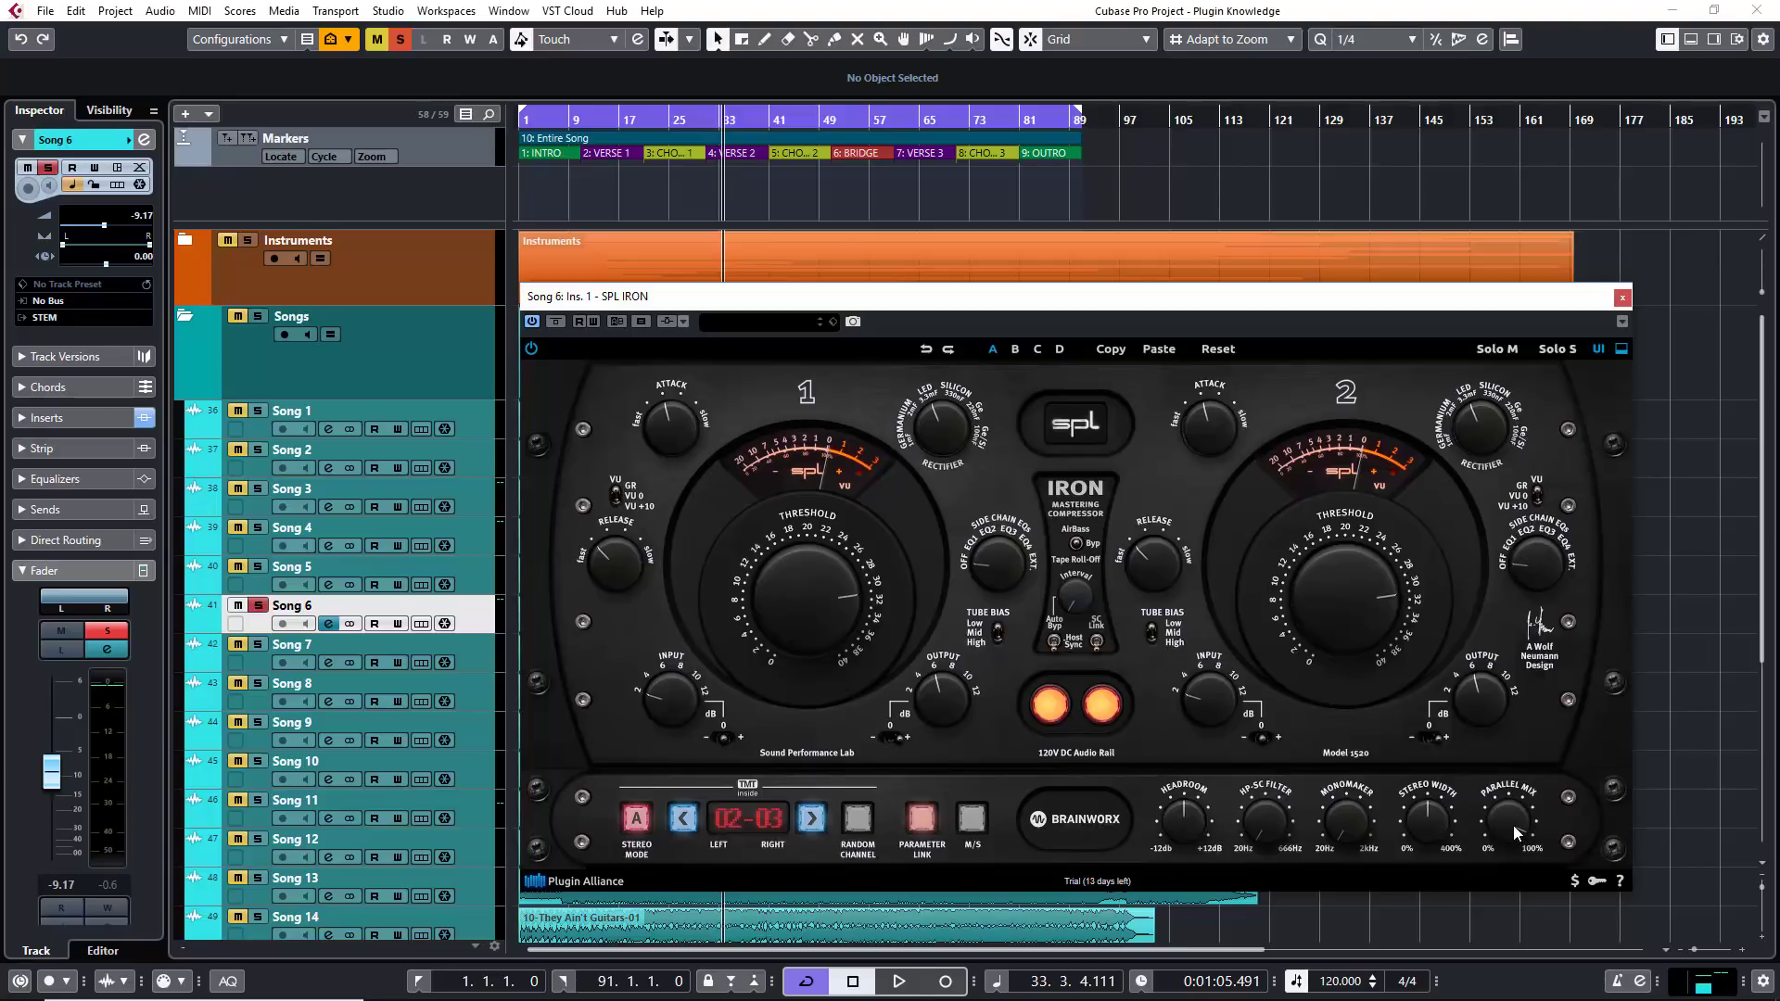
# Audition lower Parallel Mix settings during playback, then bring the mix back up to 100% and stop playback.
pyautogui.press('space')
pyautogui.moveTo(1513, 825); pyautogui.dragTo(1510, 895)
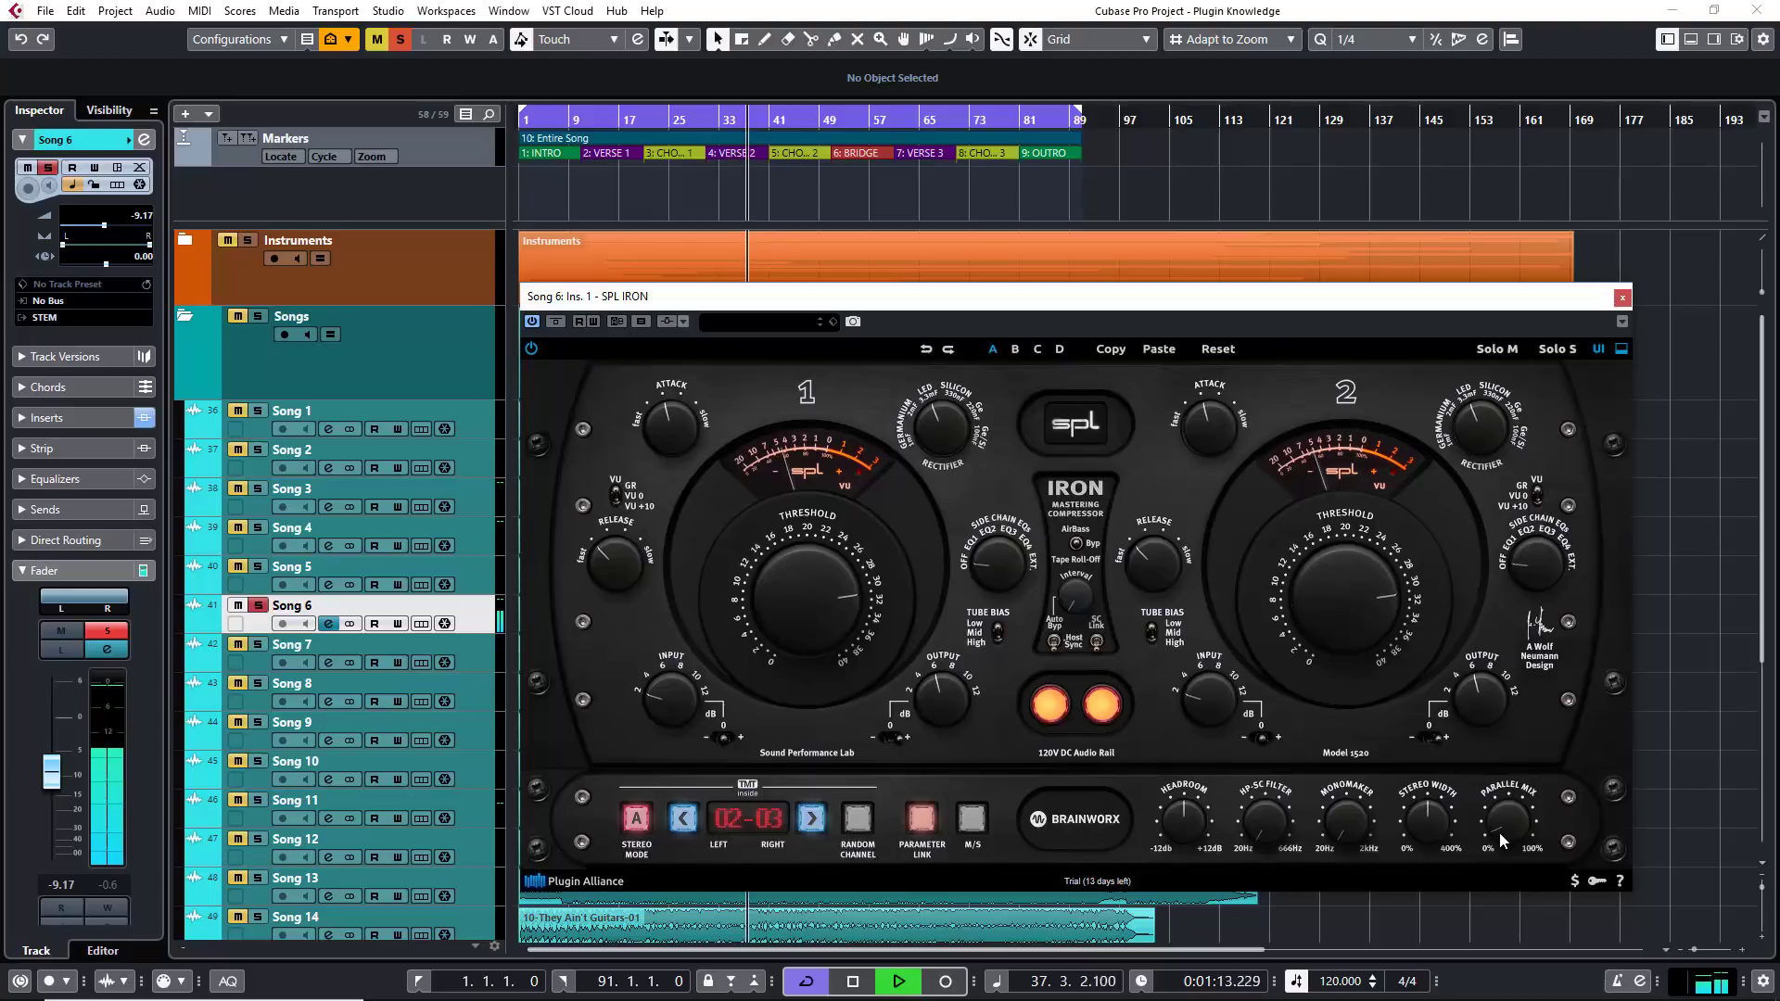
pyautogui.moveTo(1500, 833); pyautogui.dragTo(1515, 733)
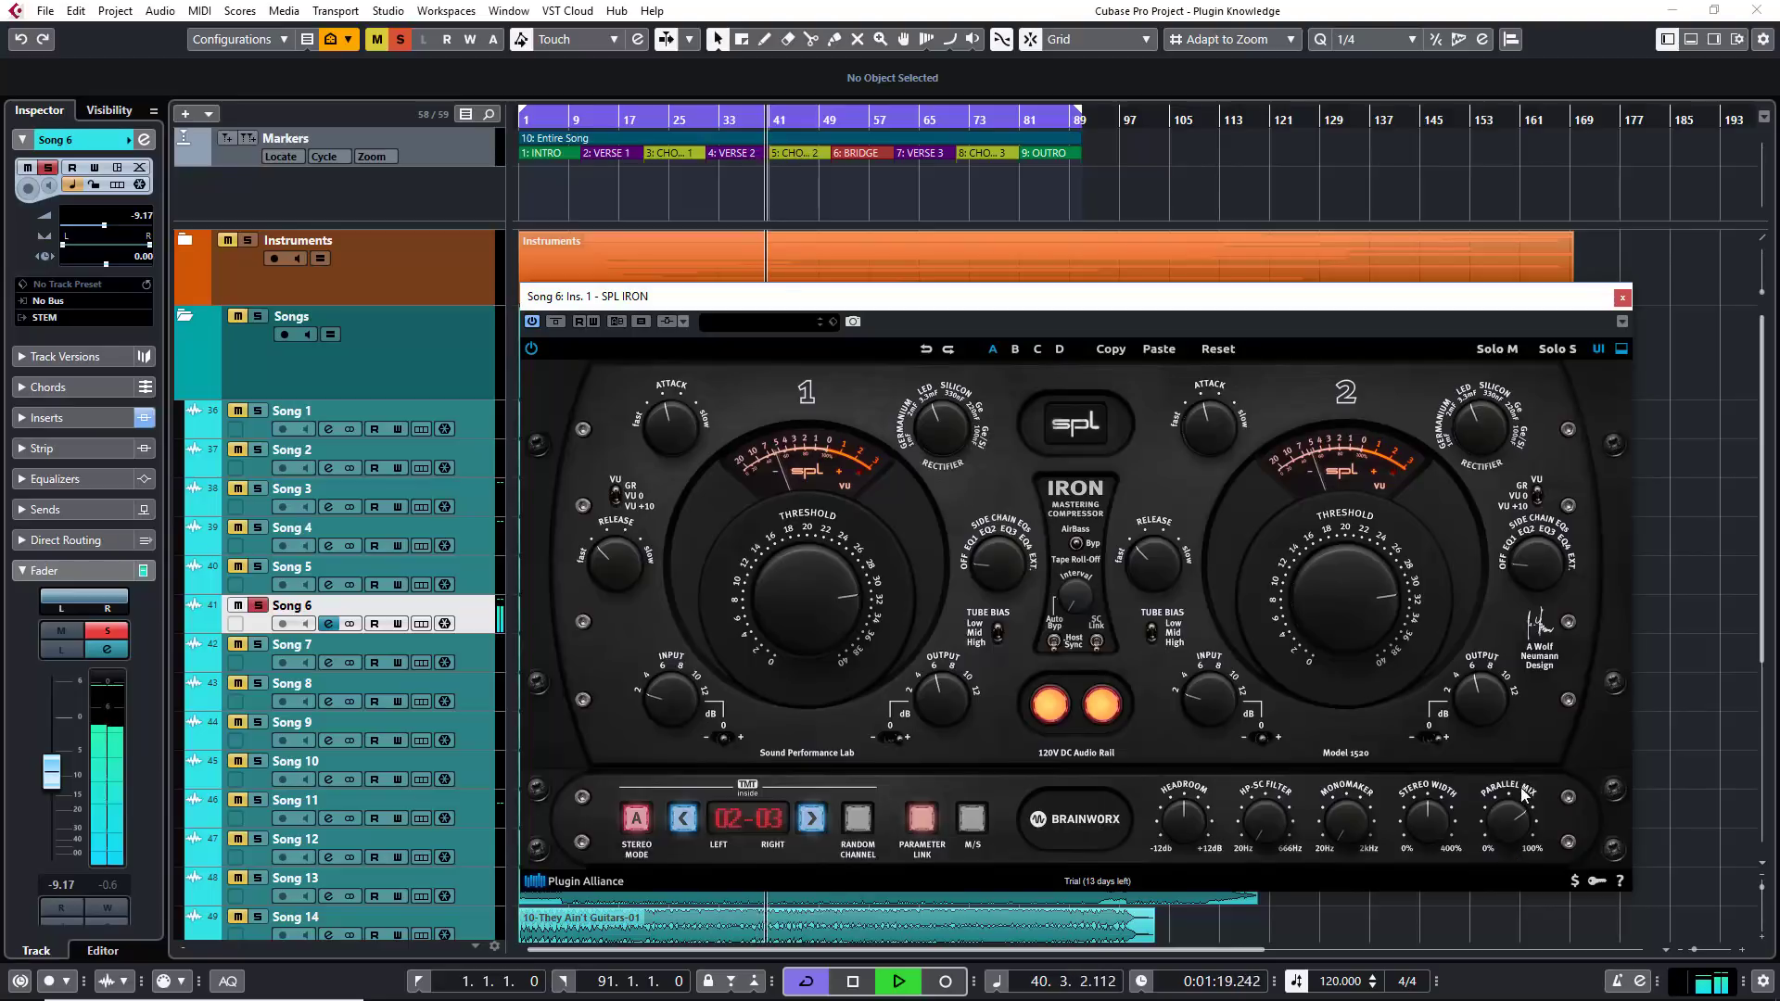
pyautogui.moveTo(1499, 825); pyautogui.dragTo(1505, 756)
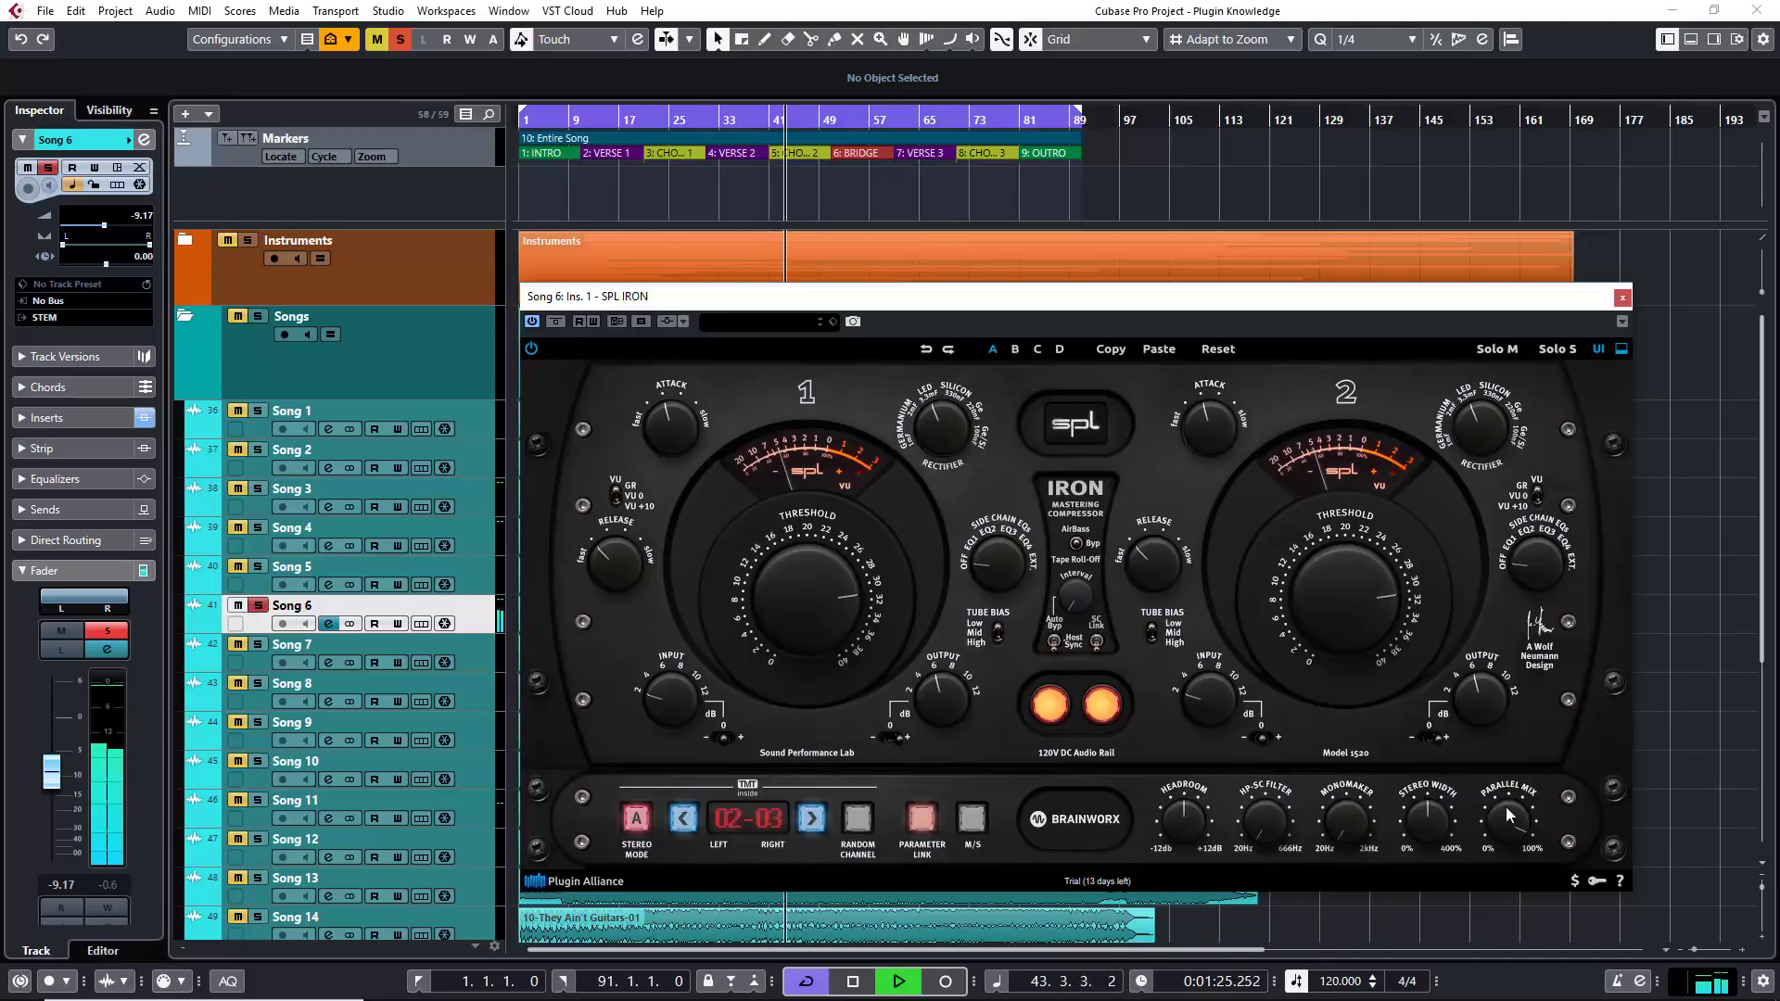
pyautogui.press('space')
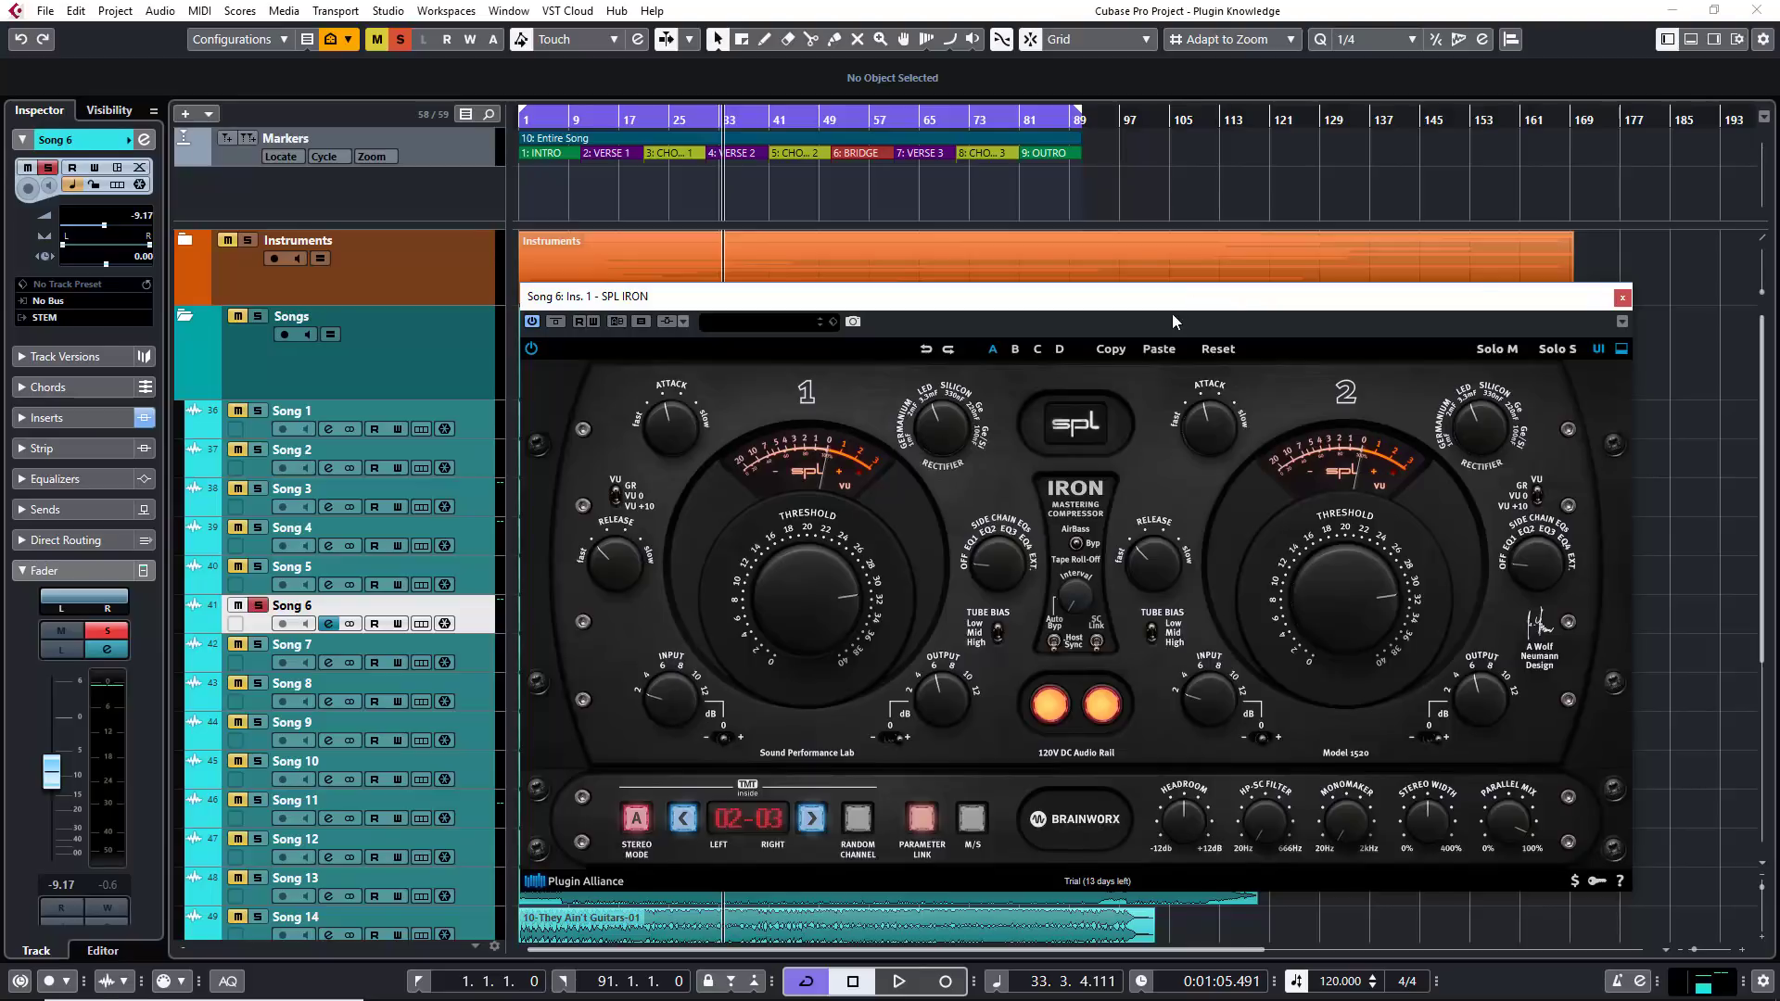
# Duplicate the Song 6 track, reposition the SPL IRON window and solo the duplicate alongside the original.
pyautogui.moveTo(1157, 307); pyautogui.dragTo(1175, 308)
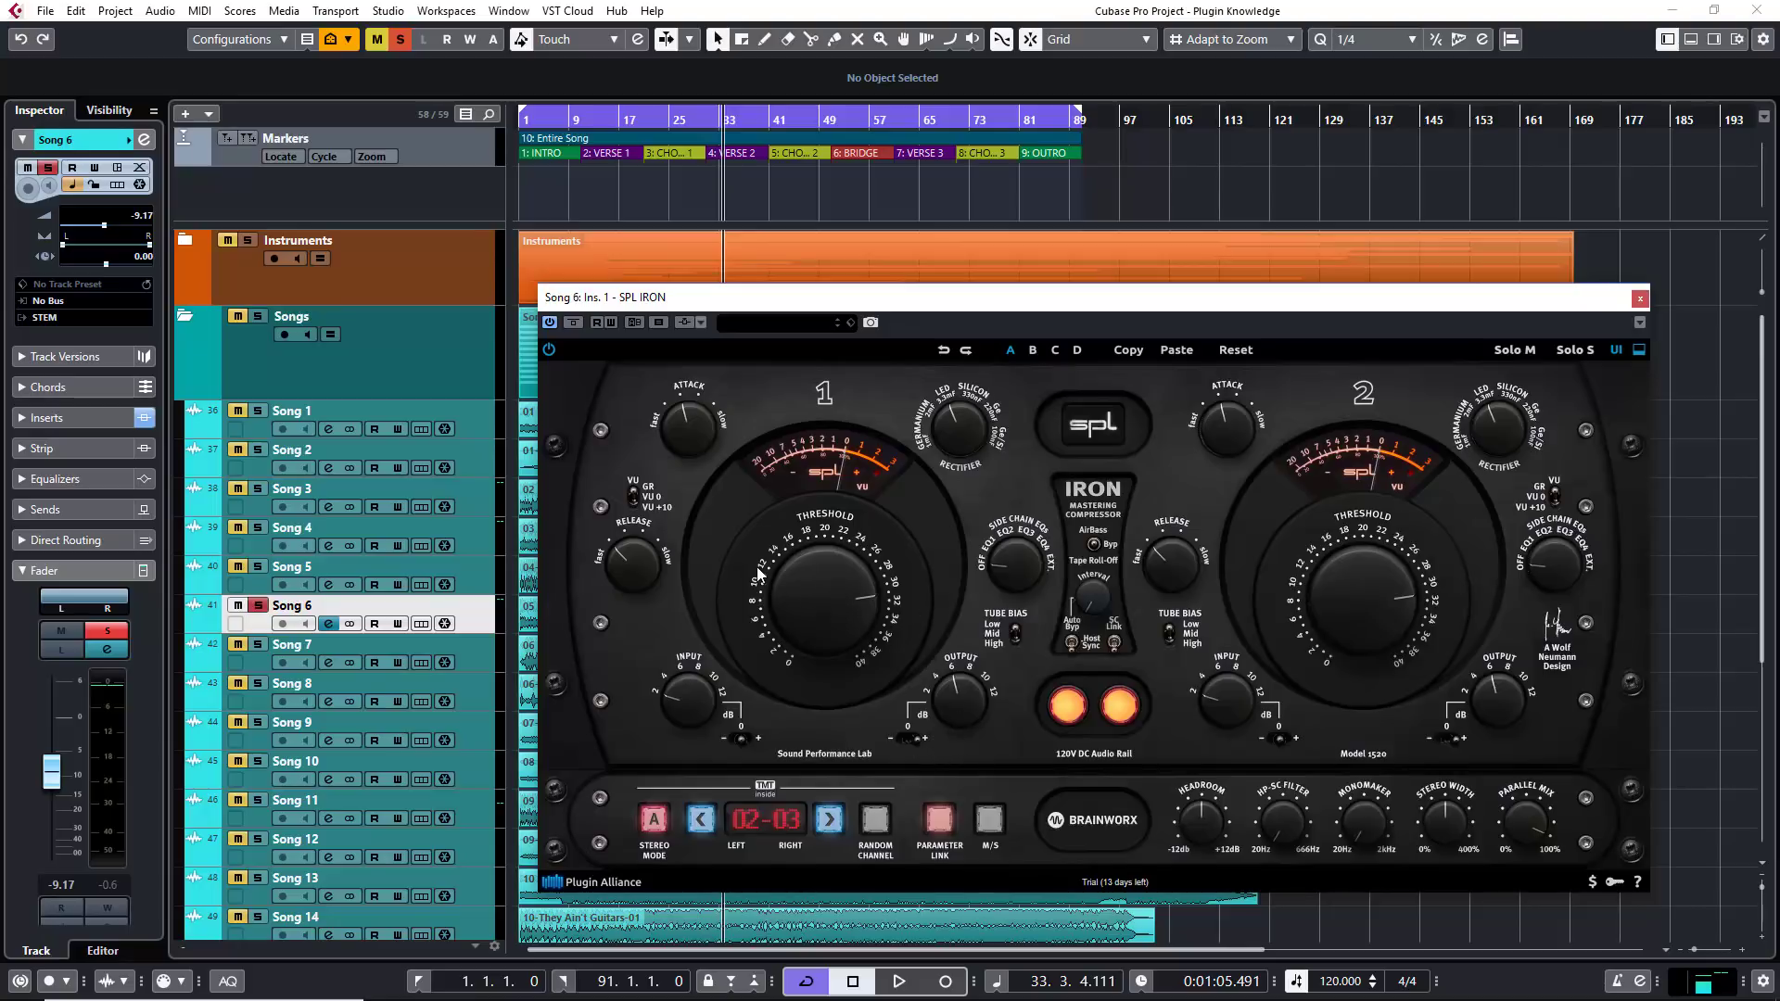
pyautogui.rightClick(484, 619)
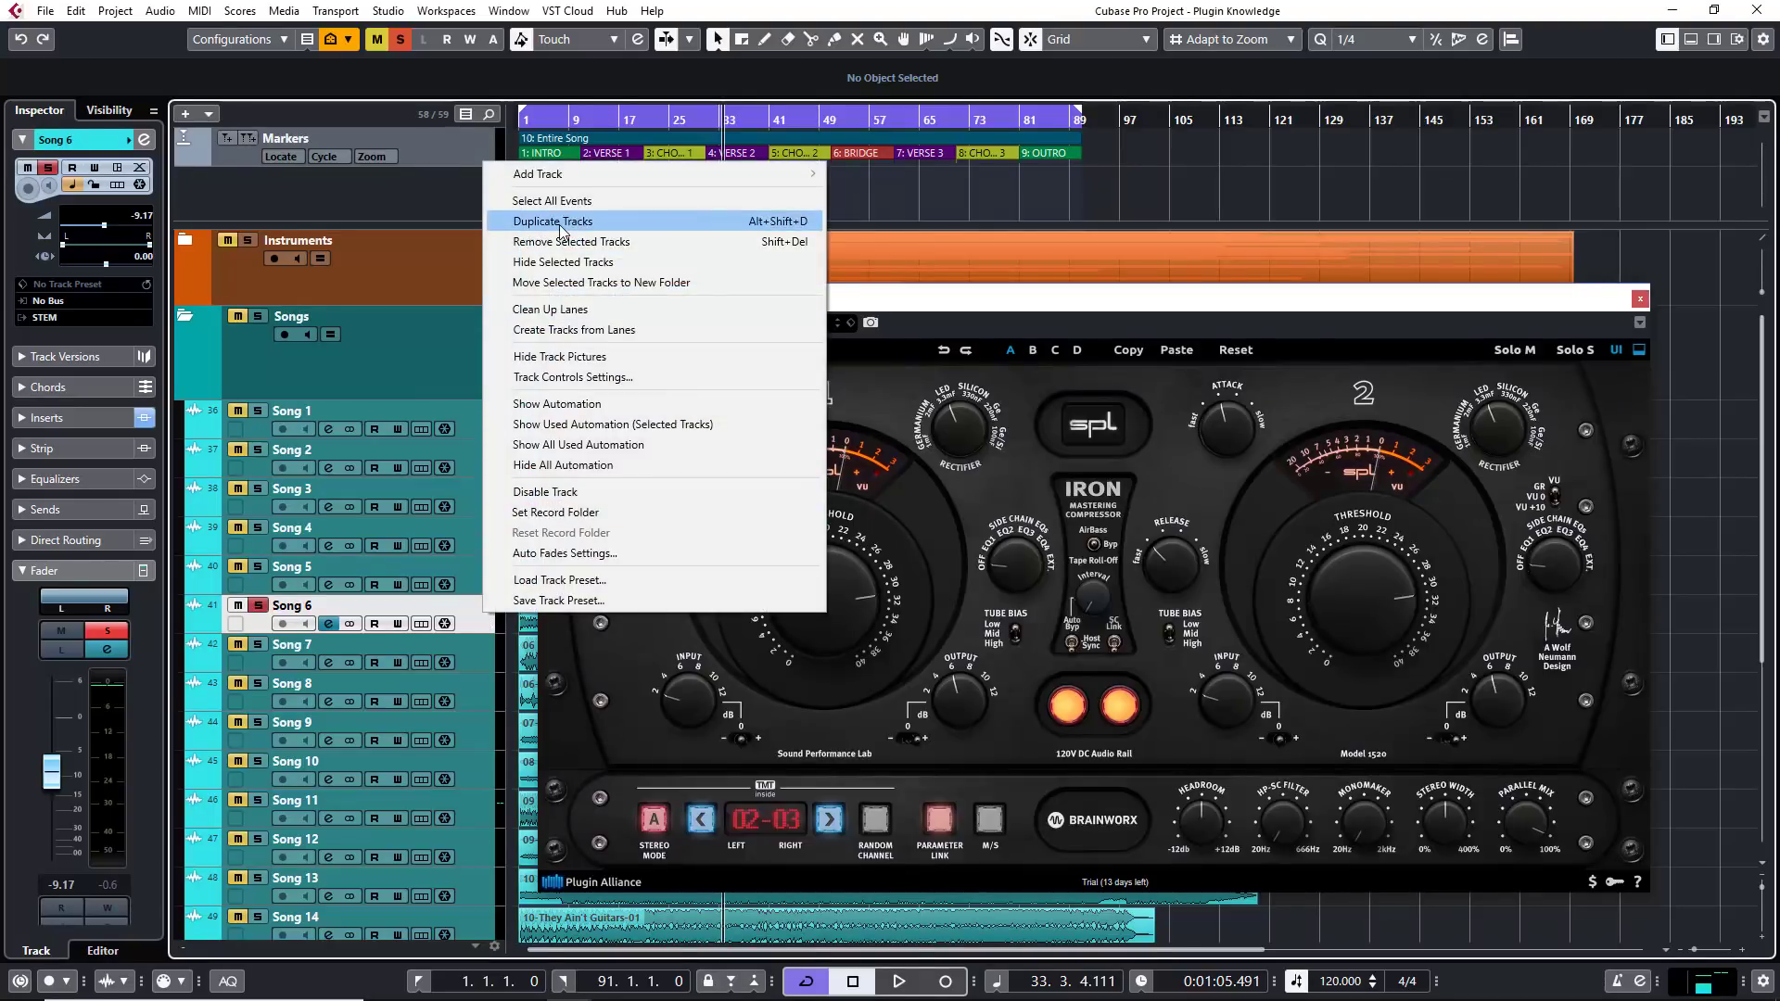
pyautogui.press('Escape')
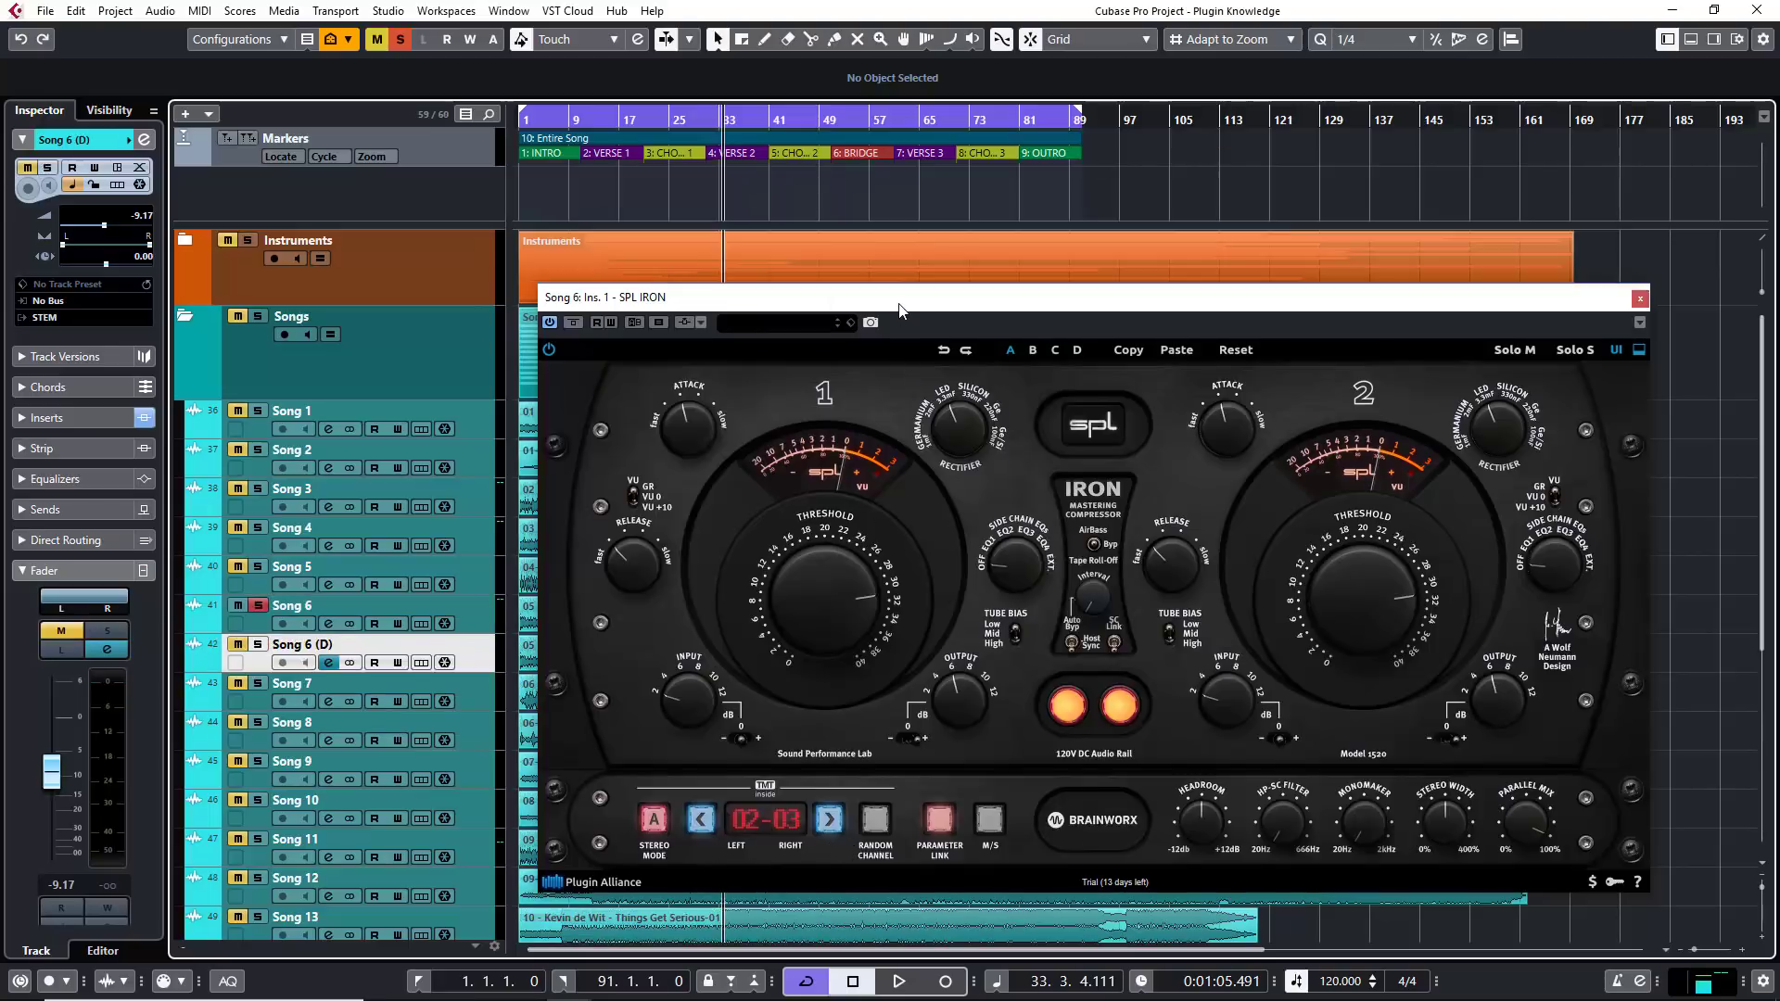
pyautogui.moveTo(900, 309); pyautogui.dragTo(916, 209)
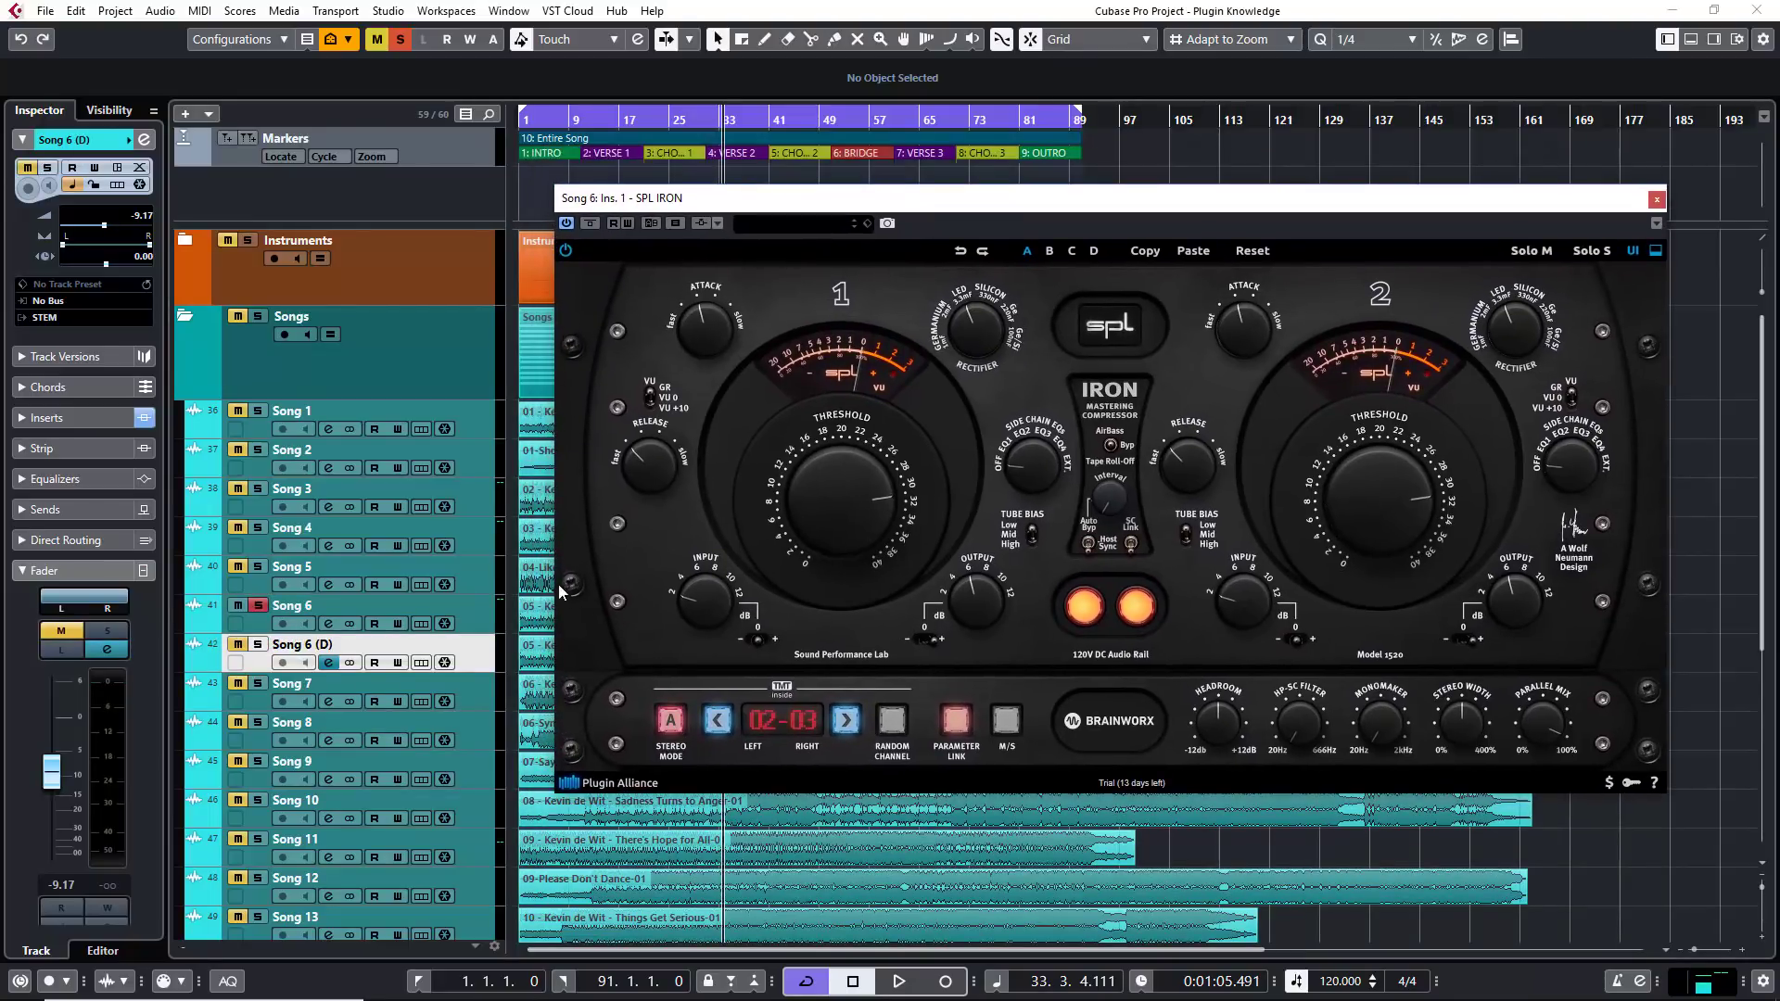
pyautogui.press('s')
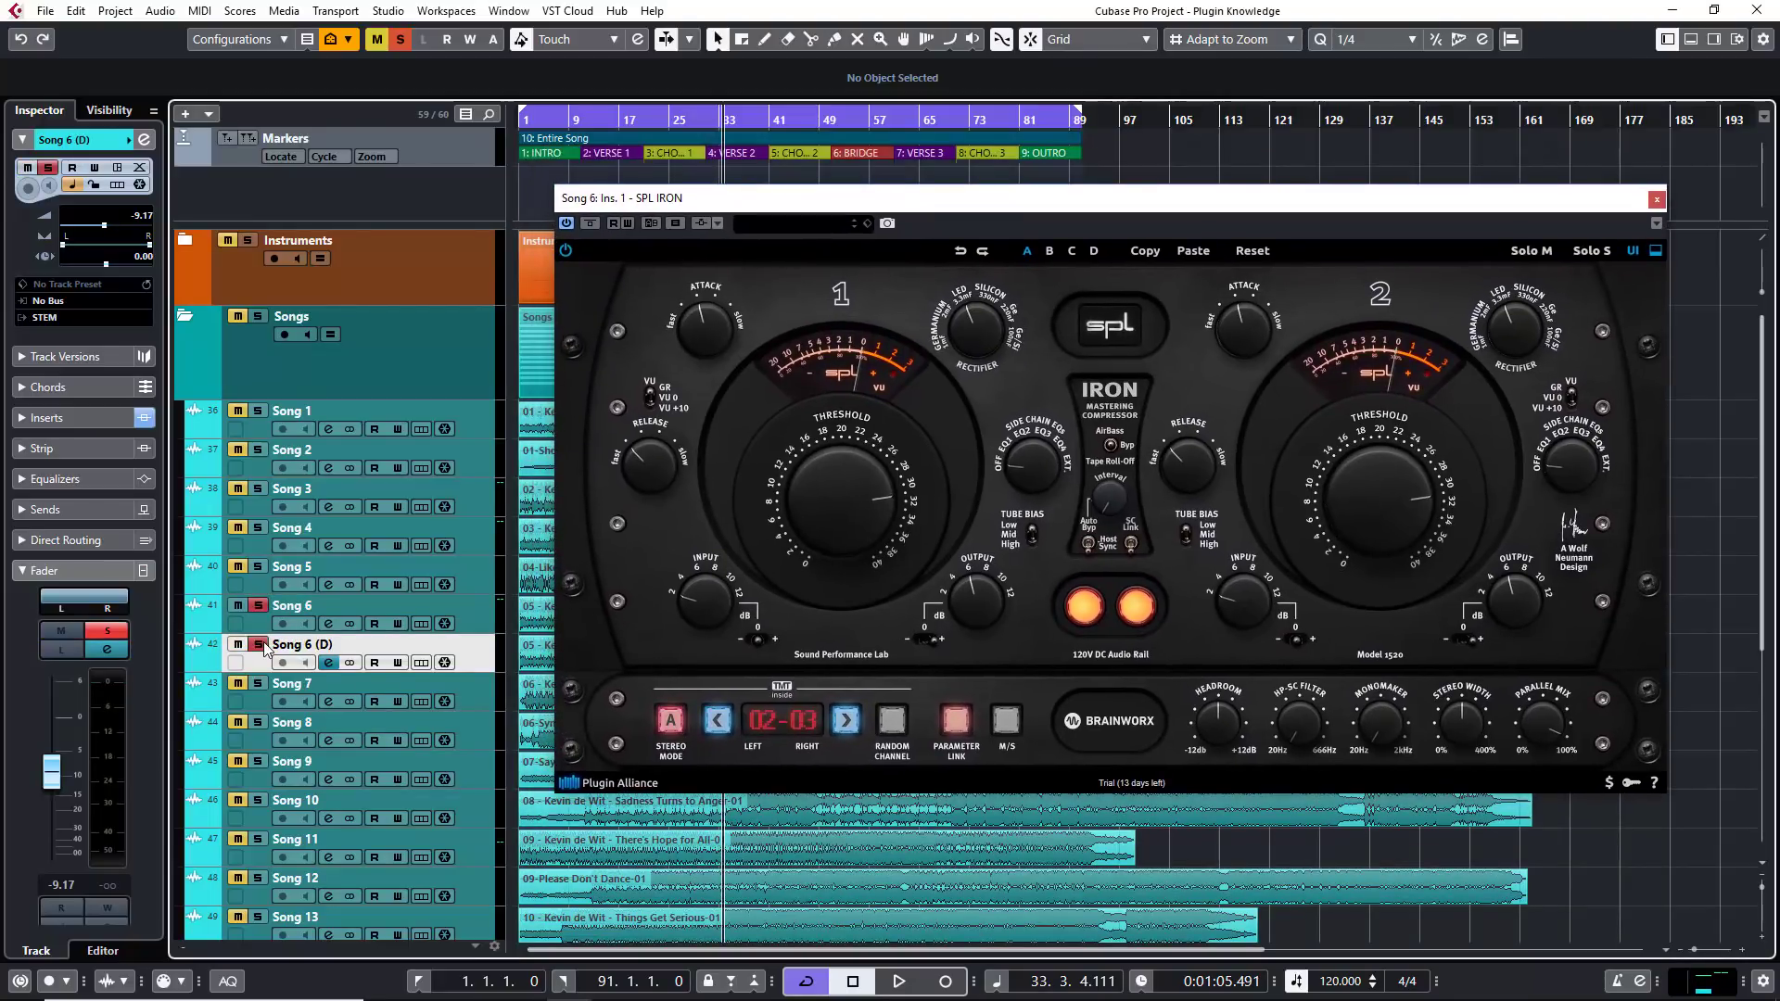
# Open SPL IRON on the Song 6 (D) track below the original's window and deactivate the plug-in on both tracks.
pyautogui.click(332, 662)
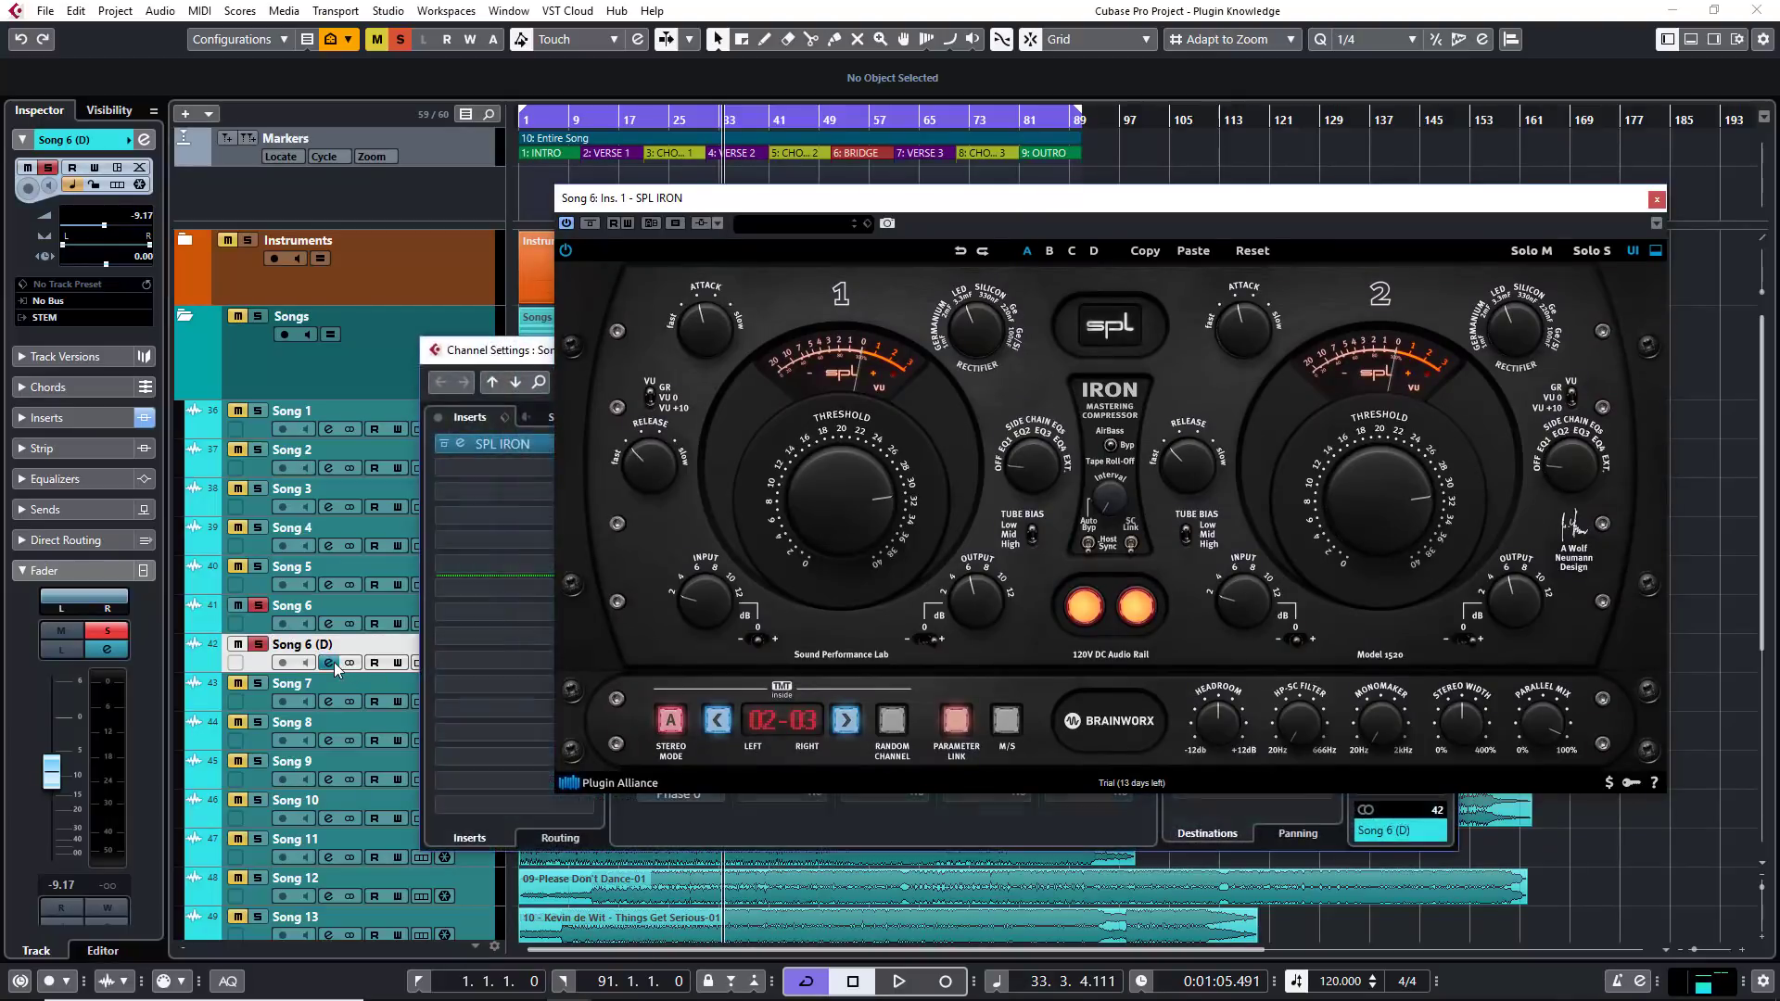
pyautogui.click(501, 443)
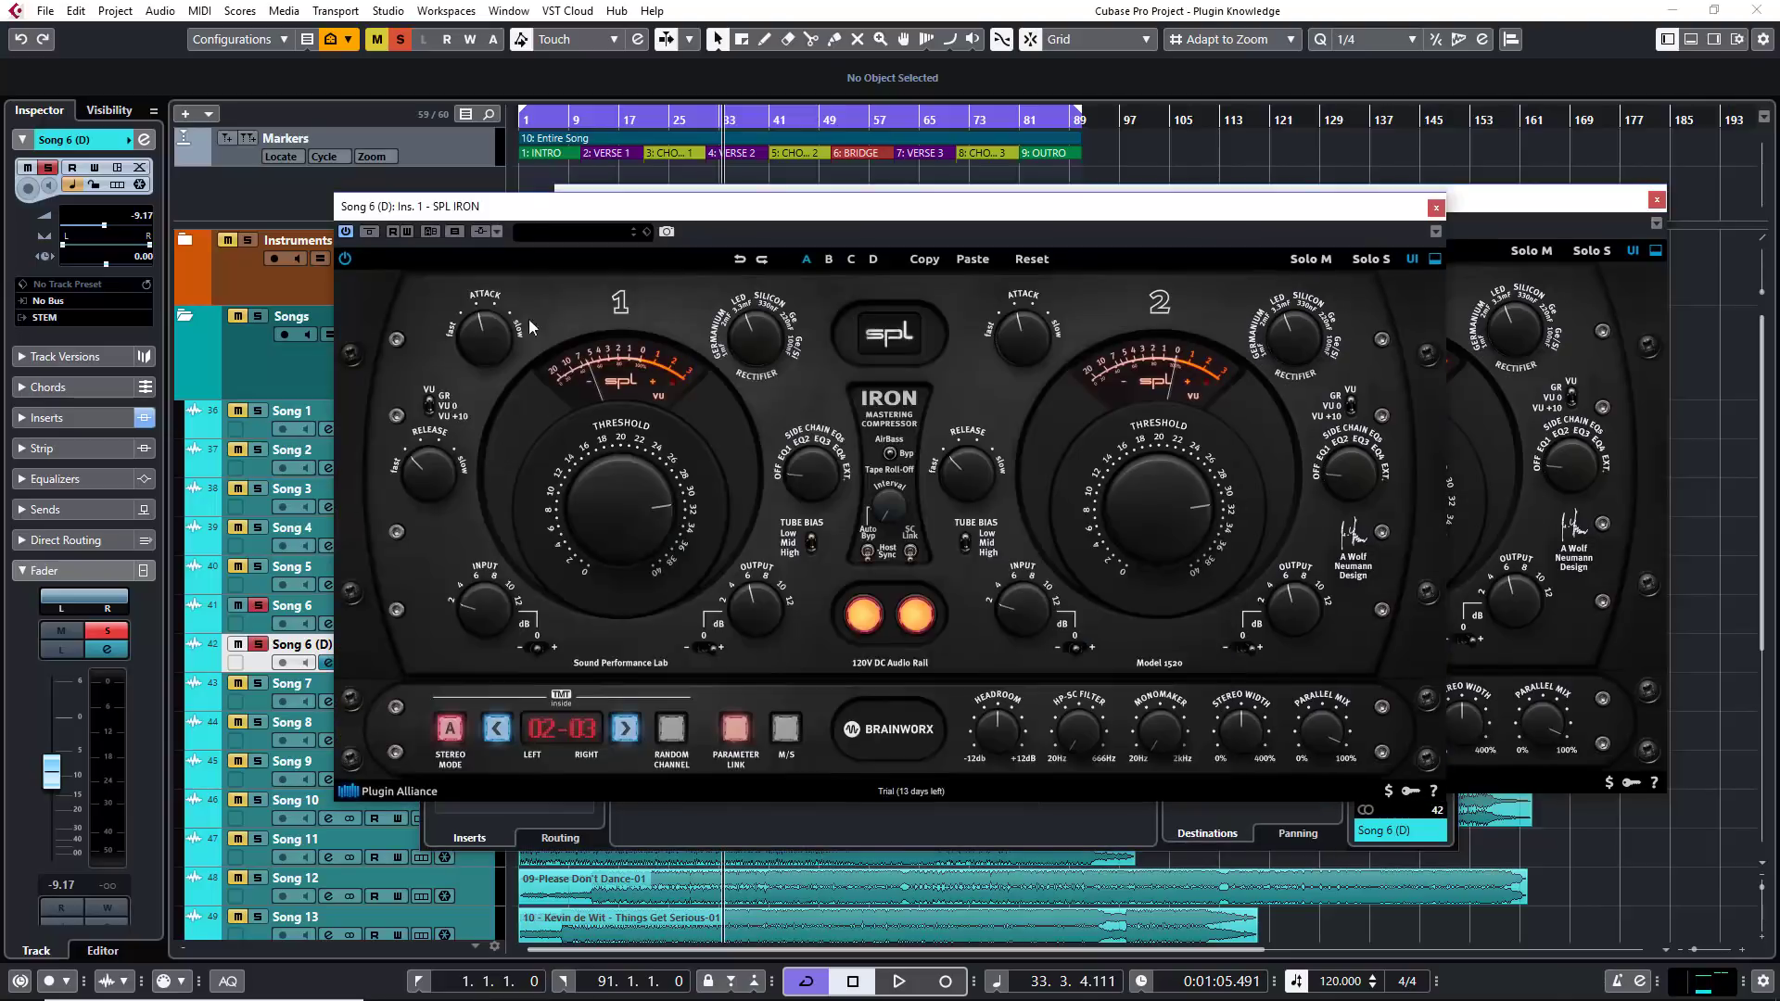
pyautogui.moveTo(555, 223); pyautogui.dragTo(778, 369)
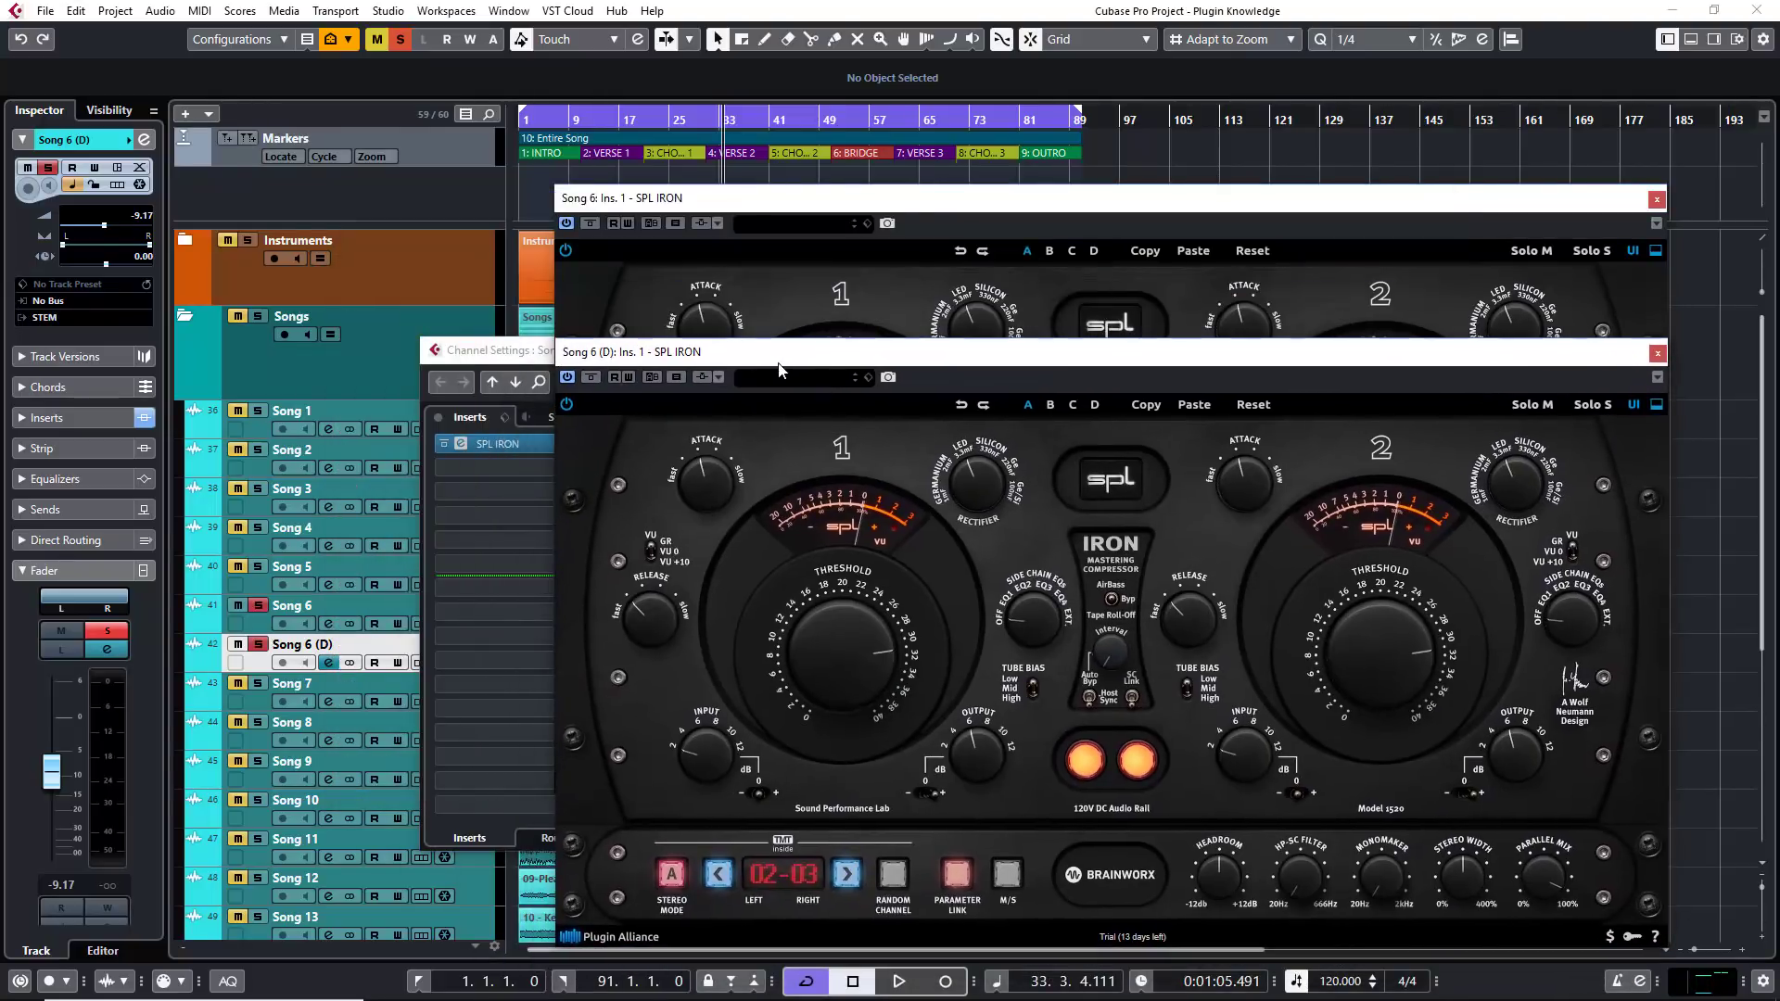
pyautogui.click(568, 378)
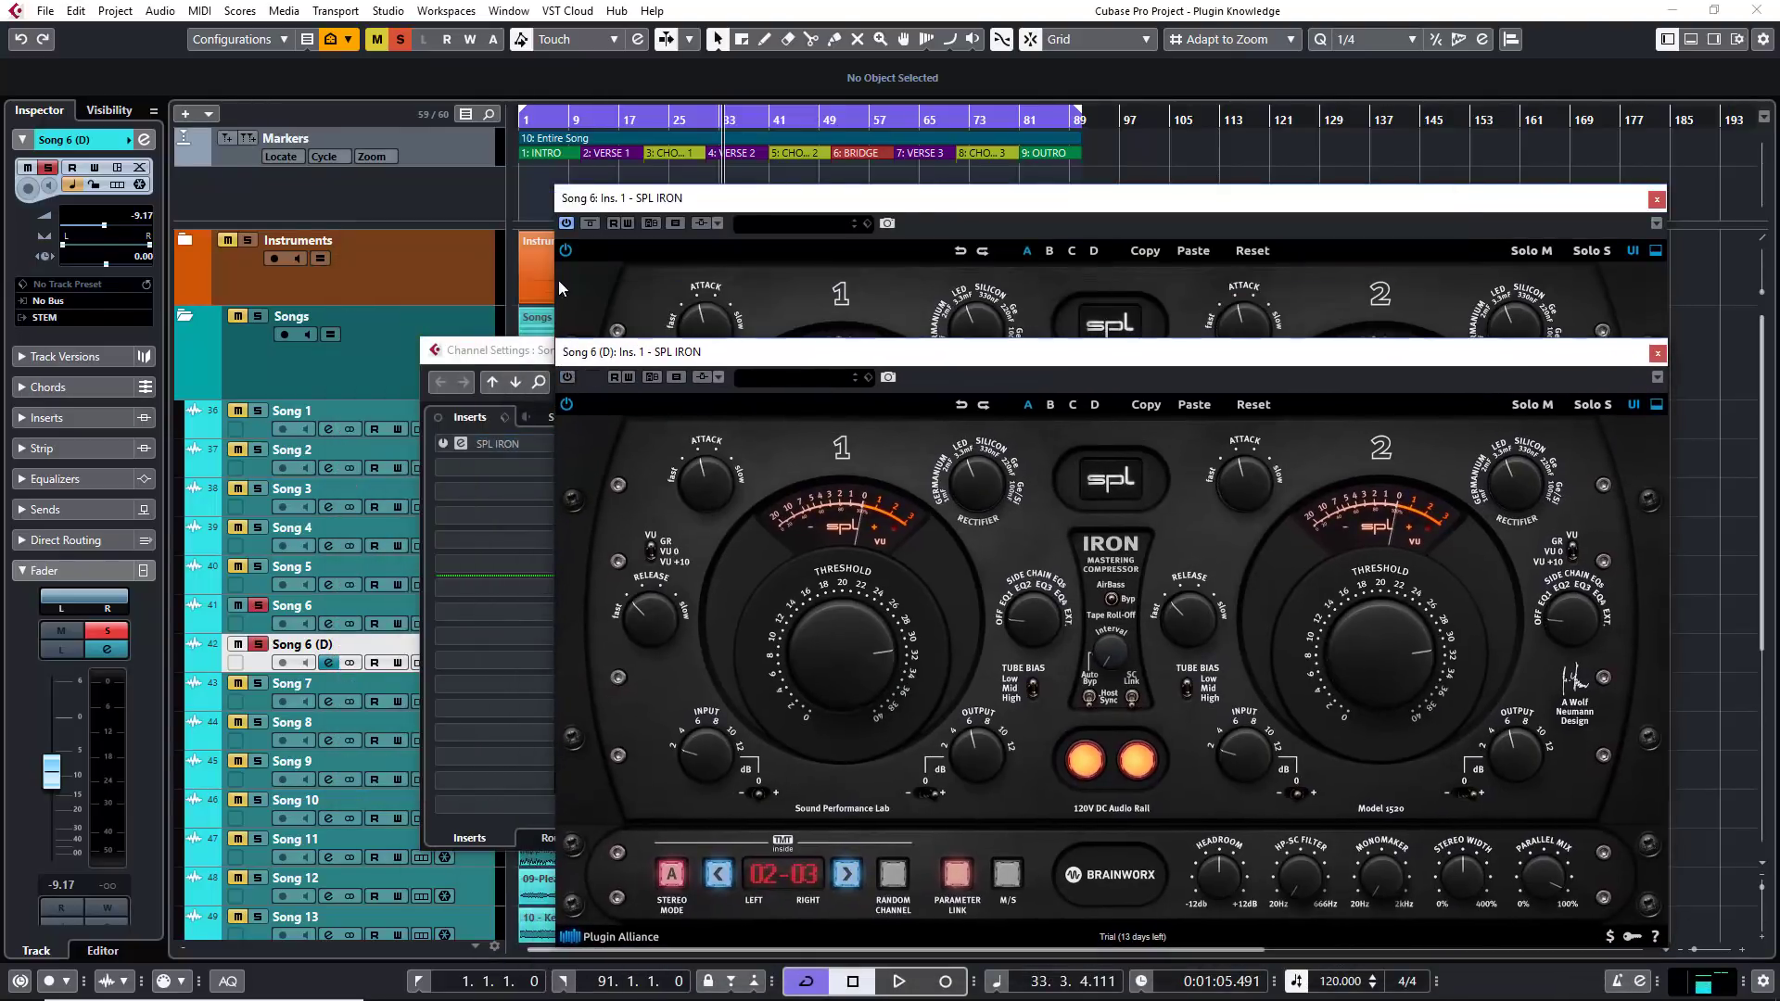
pyautogui.click(566, 223)
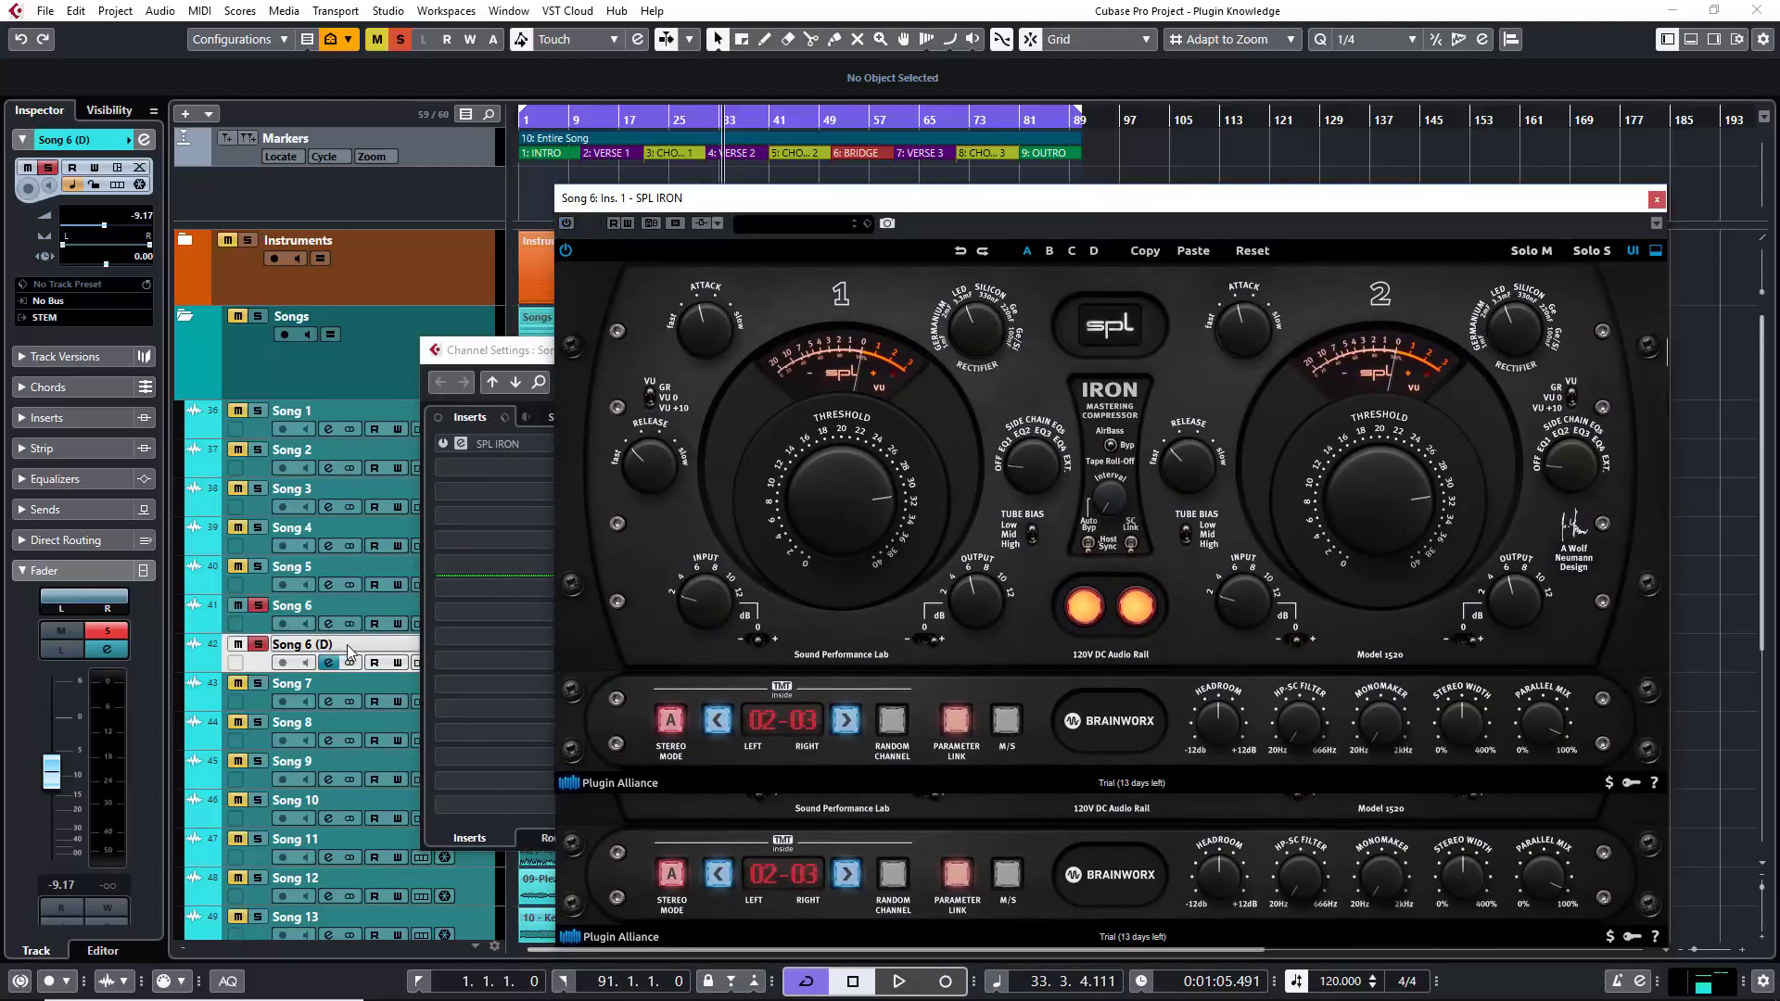
# Invert the phase of the Song 6 (D) channel to 180° and move its channel settings out of the way.
pyautogui.moveTo(503, 358); pyautogui.dragTo(236, 288)
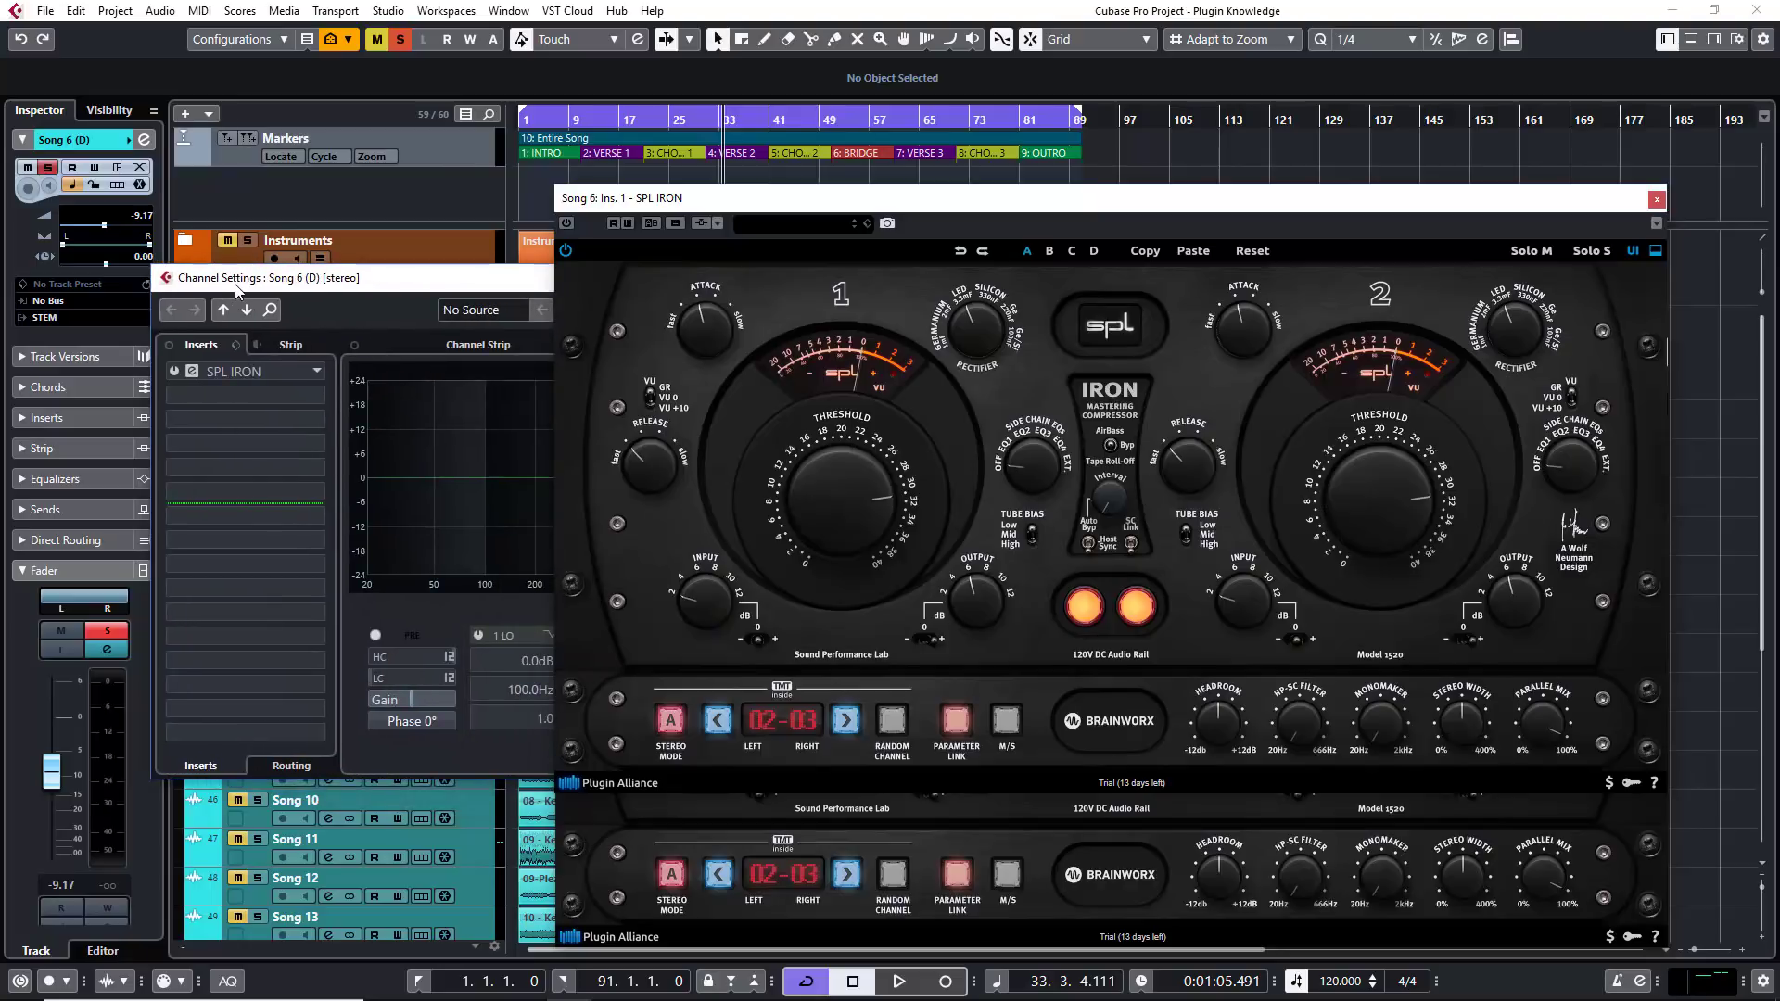
pyautogui.click(426, 725)
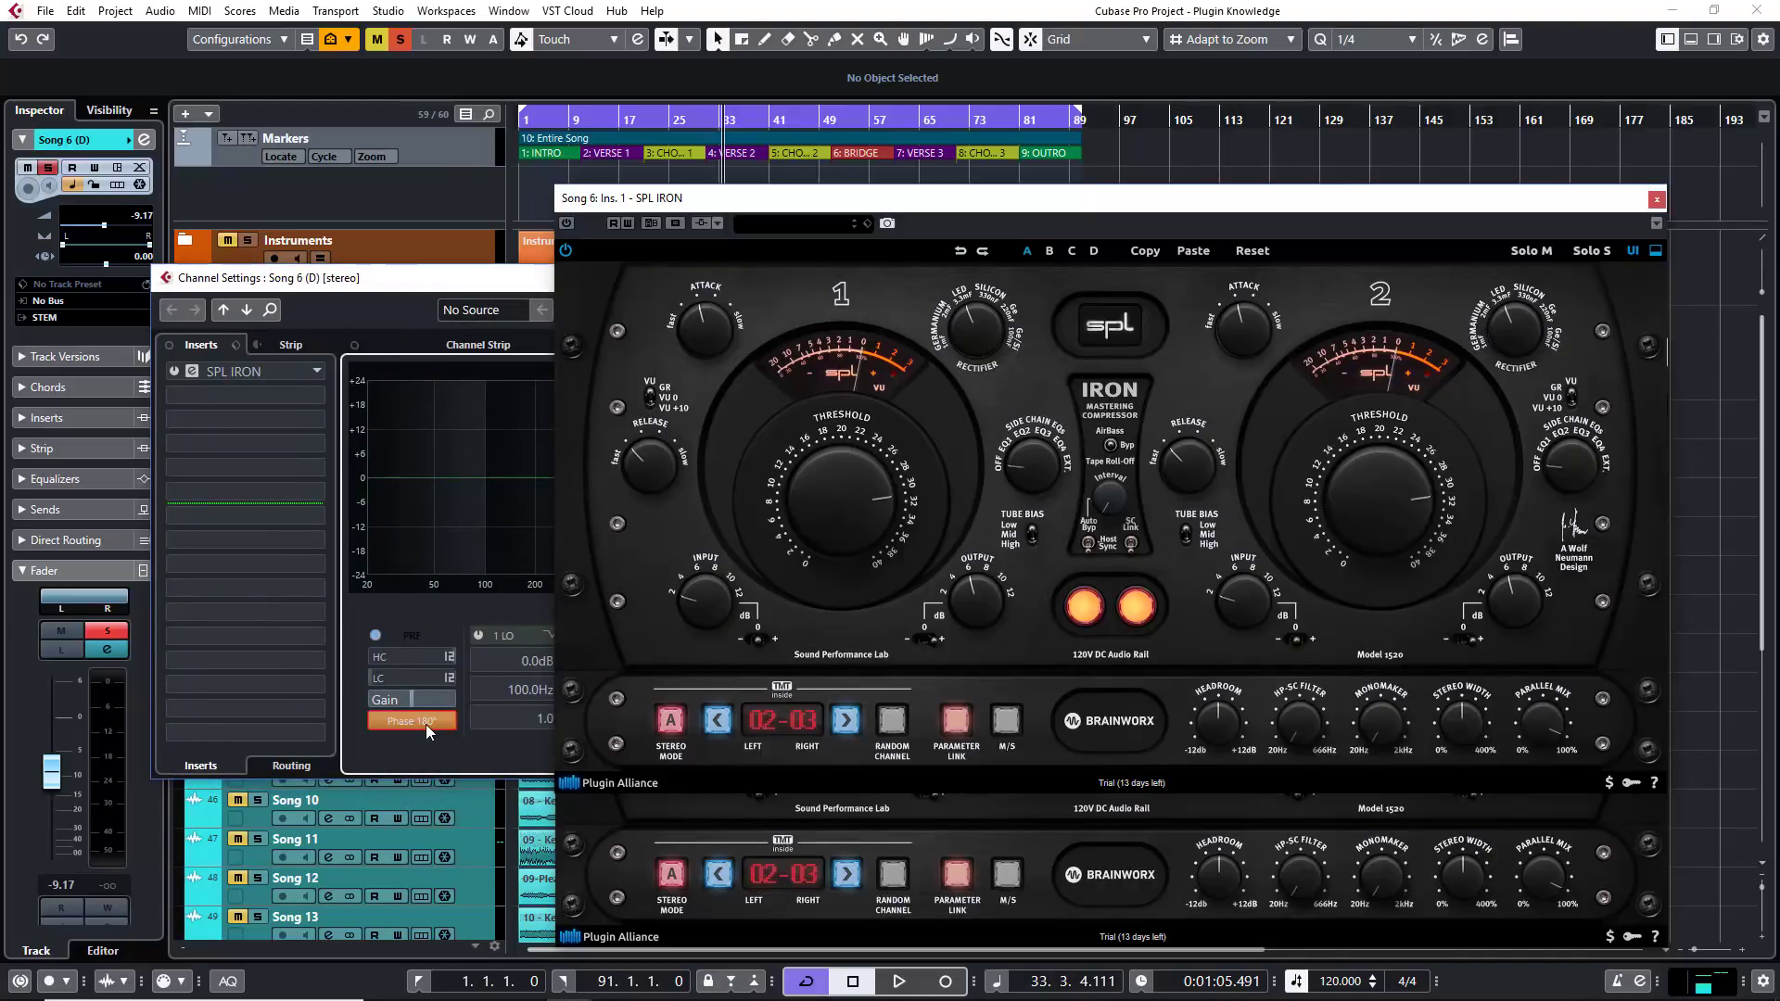
pyautogui.moveTo(415, 294); pyautogui.dragTo(767, 367)
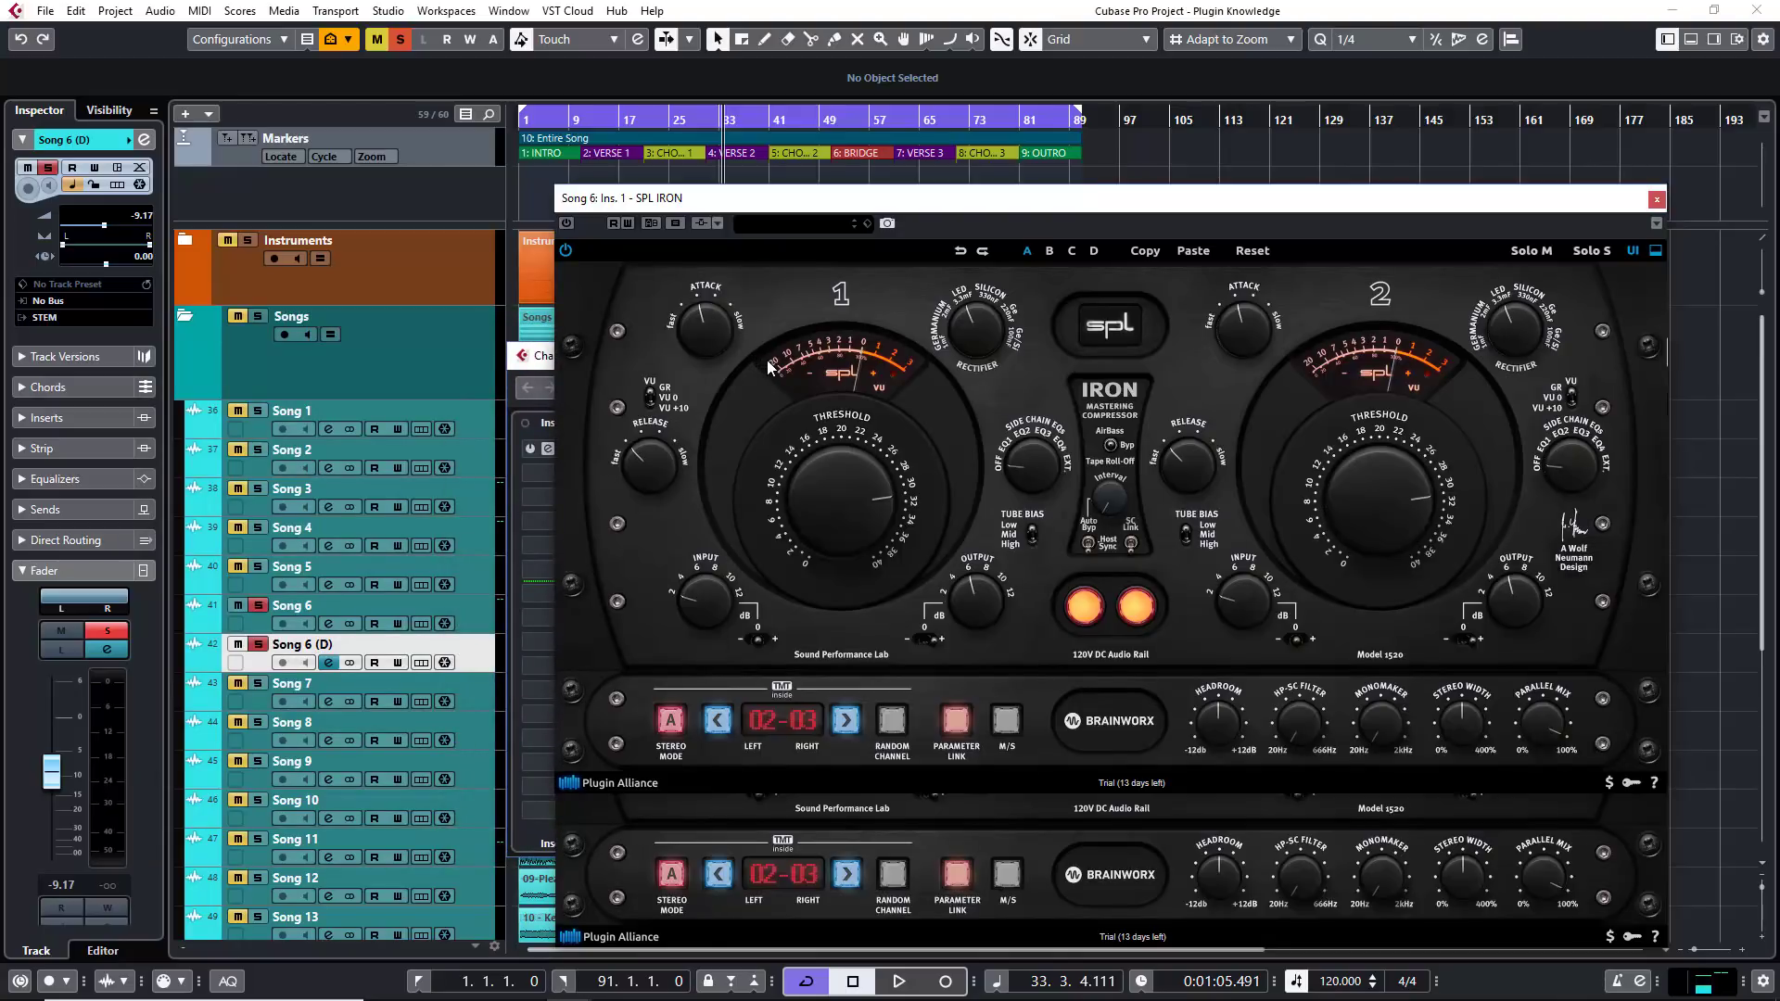
# Play both Song 6 tracks, toggle the duplicate's and the original's solo in turn, re-solo both and move Song 6's SPL IRON window up.
pyautogui.press('space')
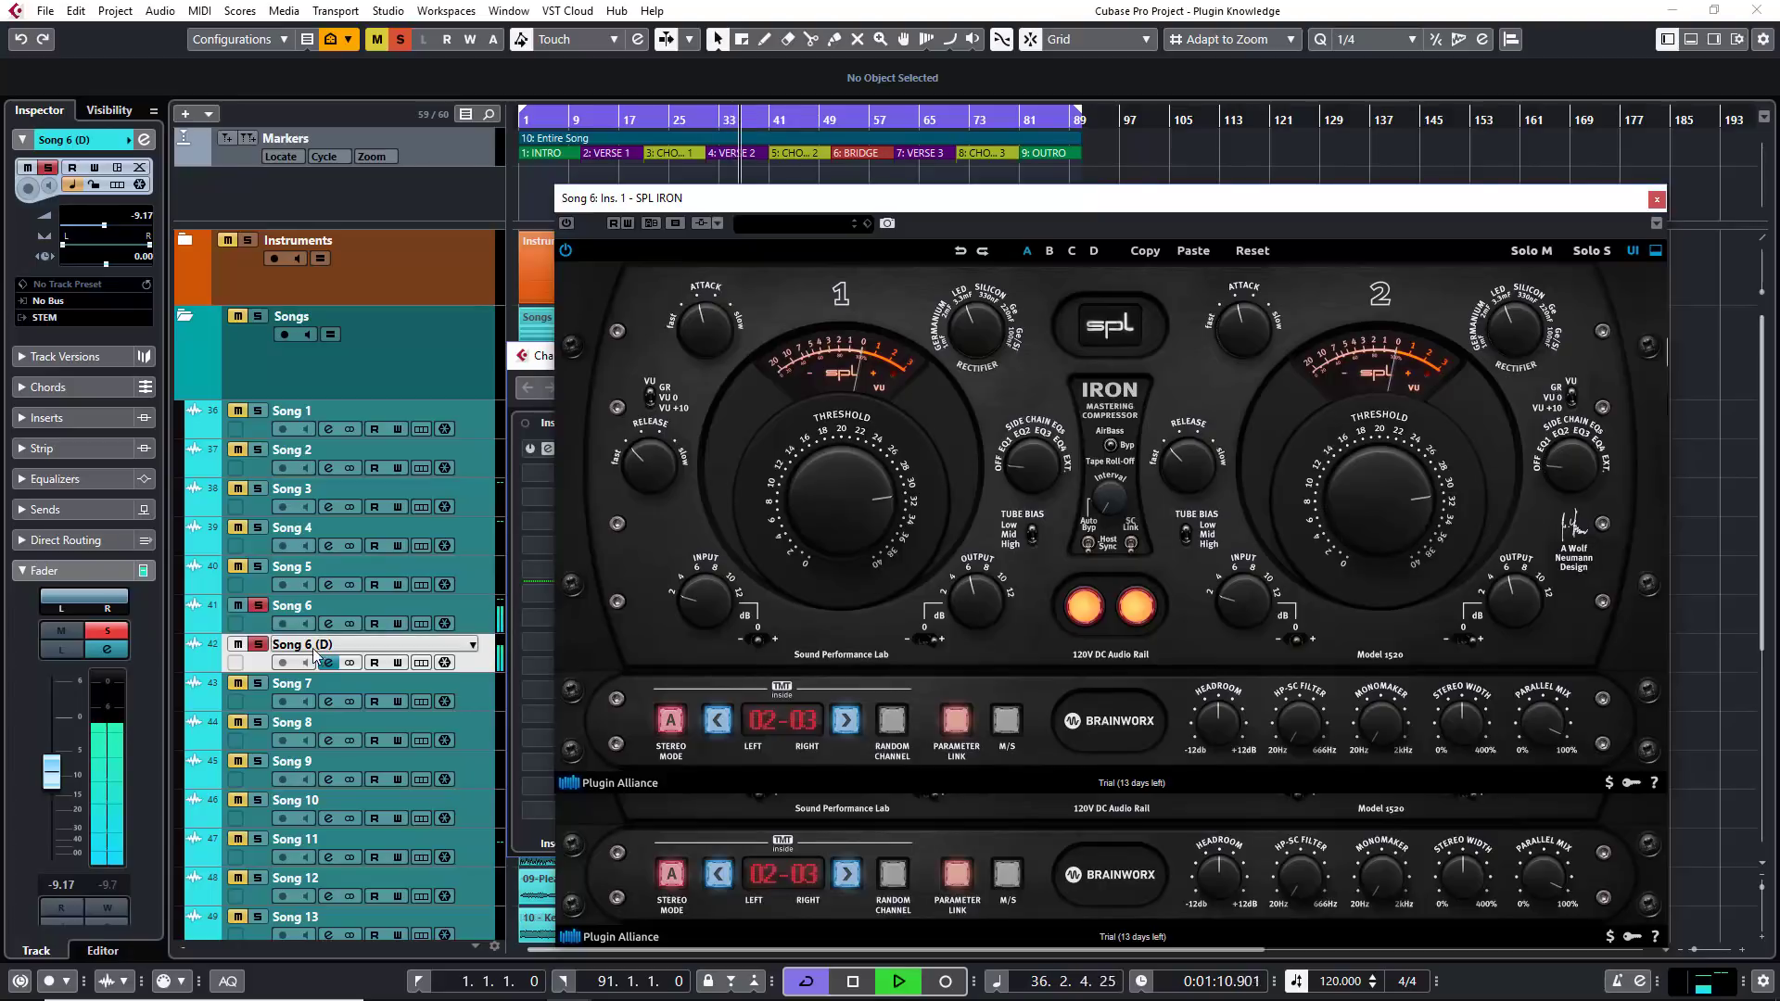
pyautogui.click(259, 645)
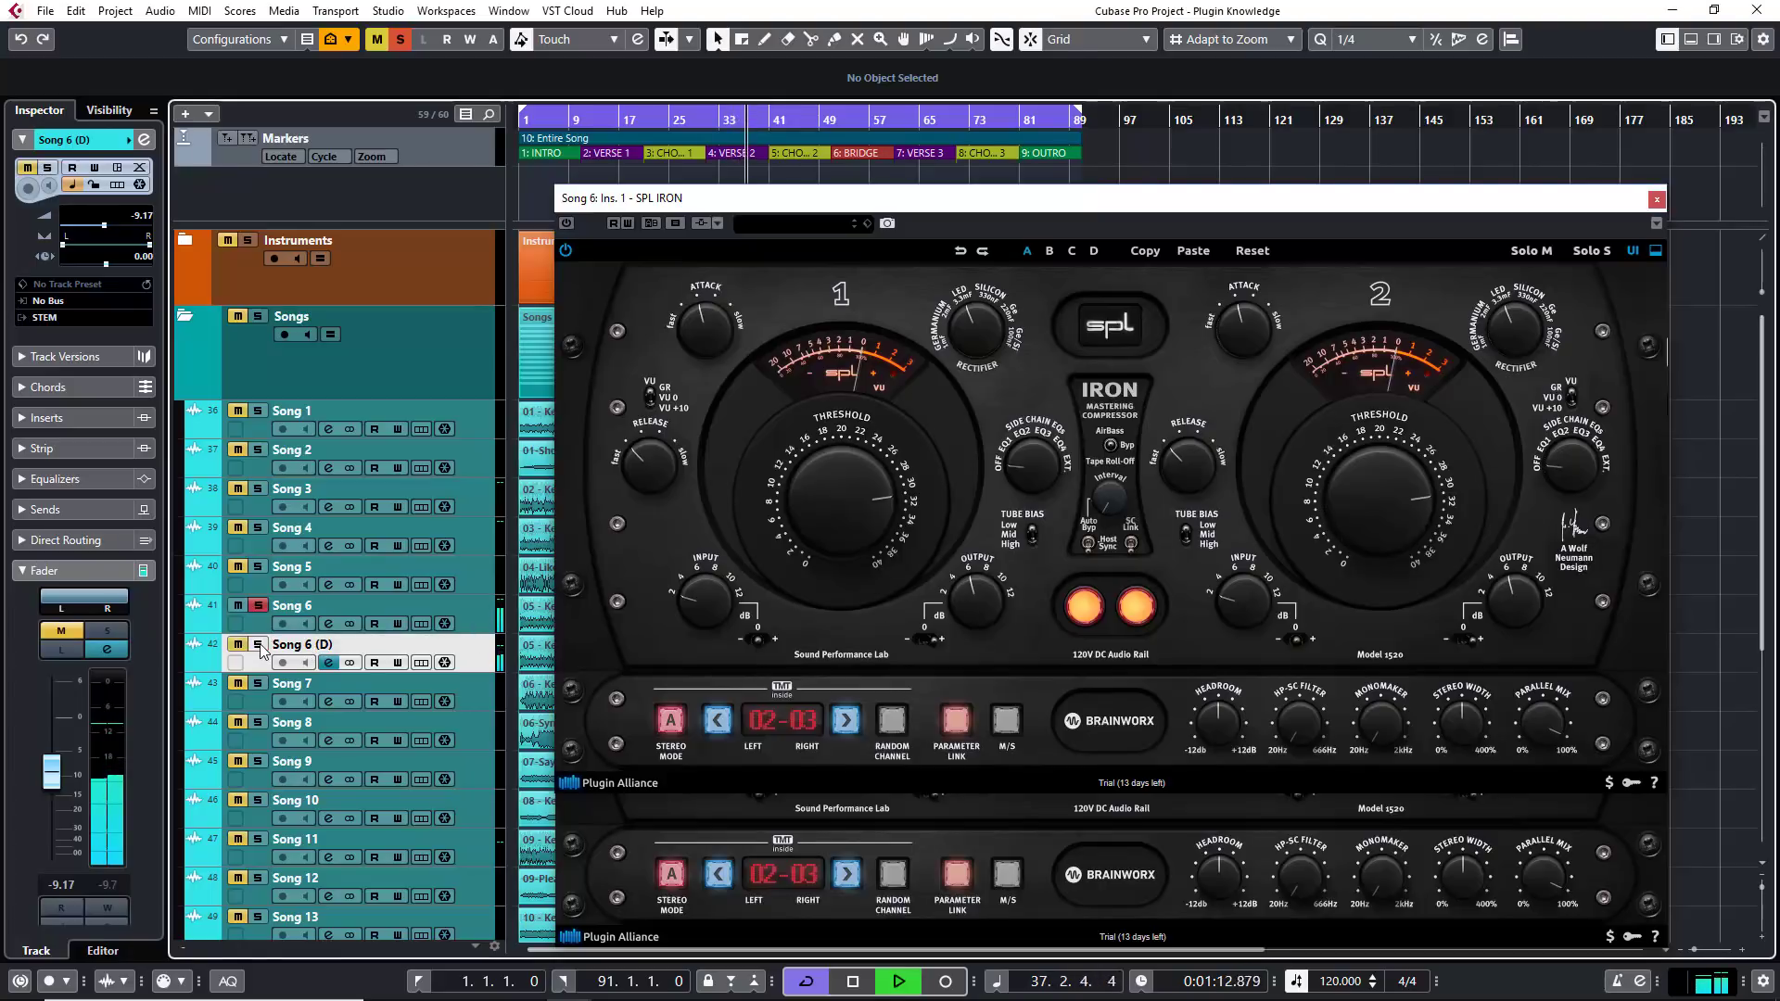
pyautogui.click(259, 646)
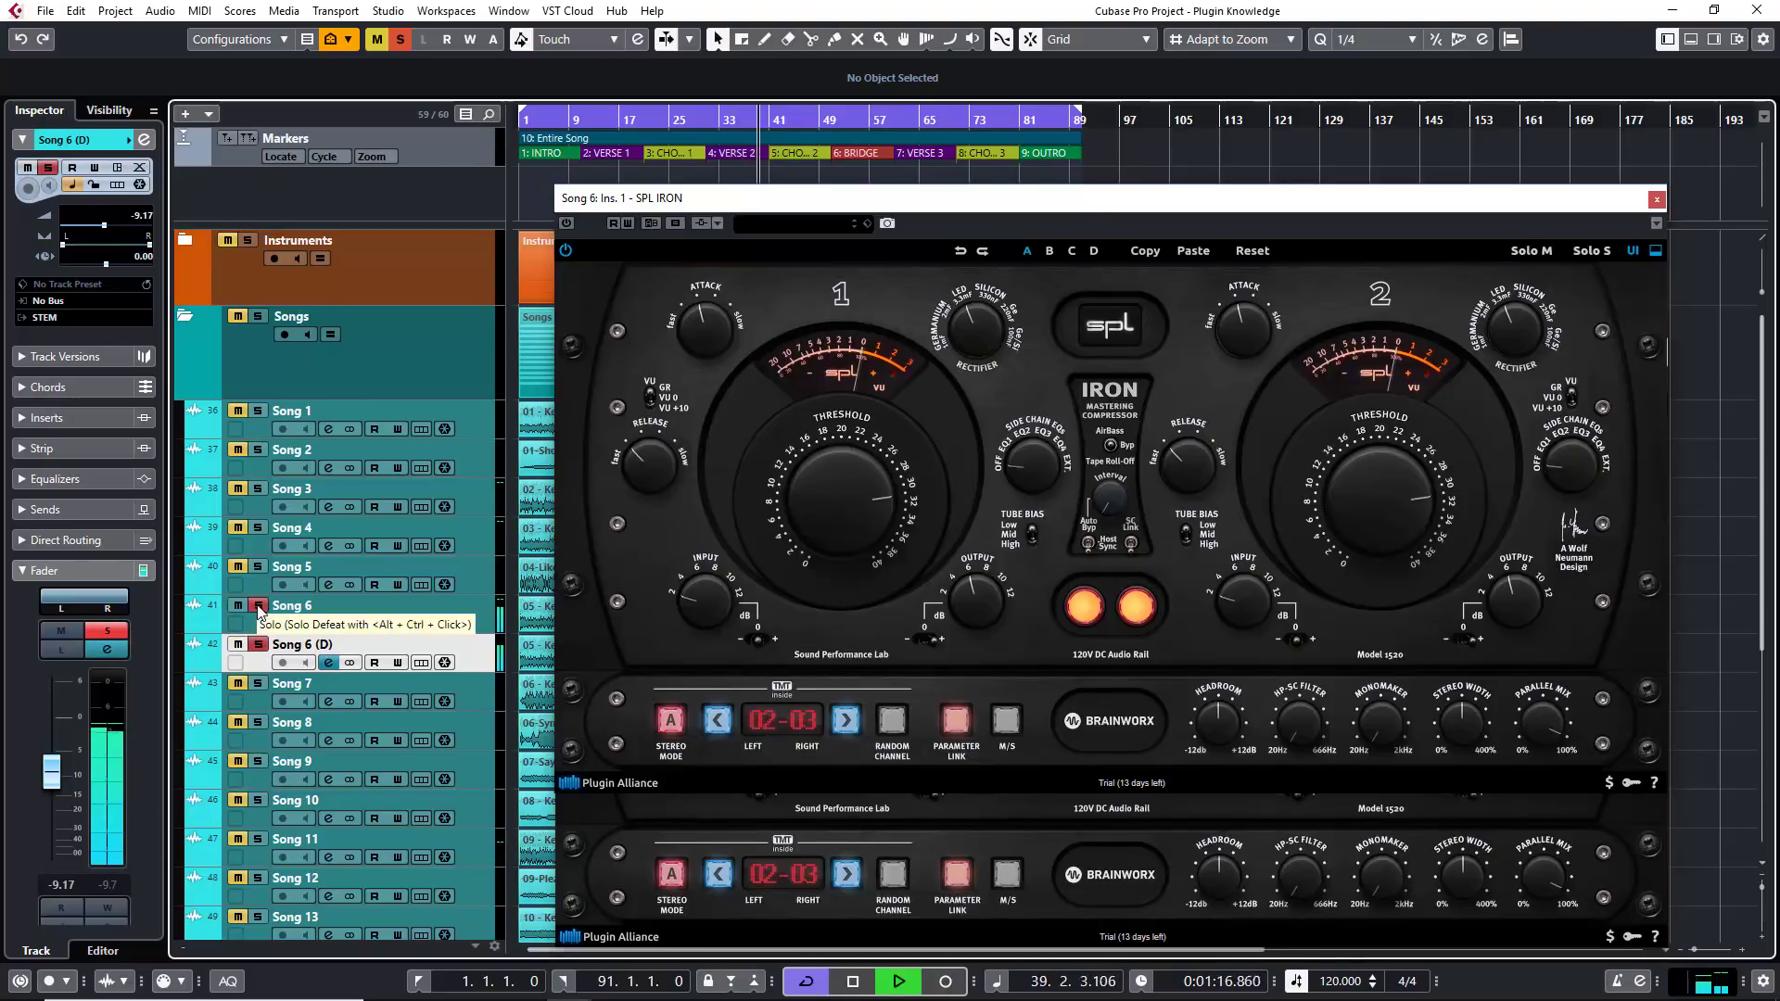
pyautogui.click(259, 607)
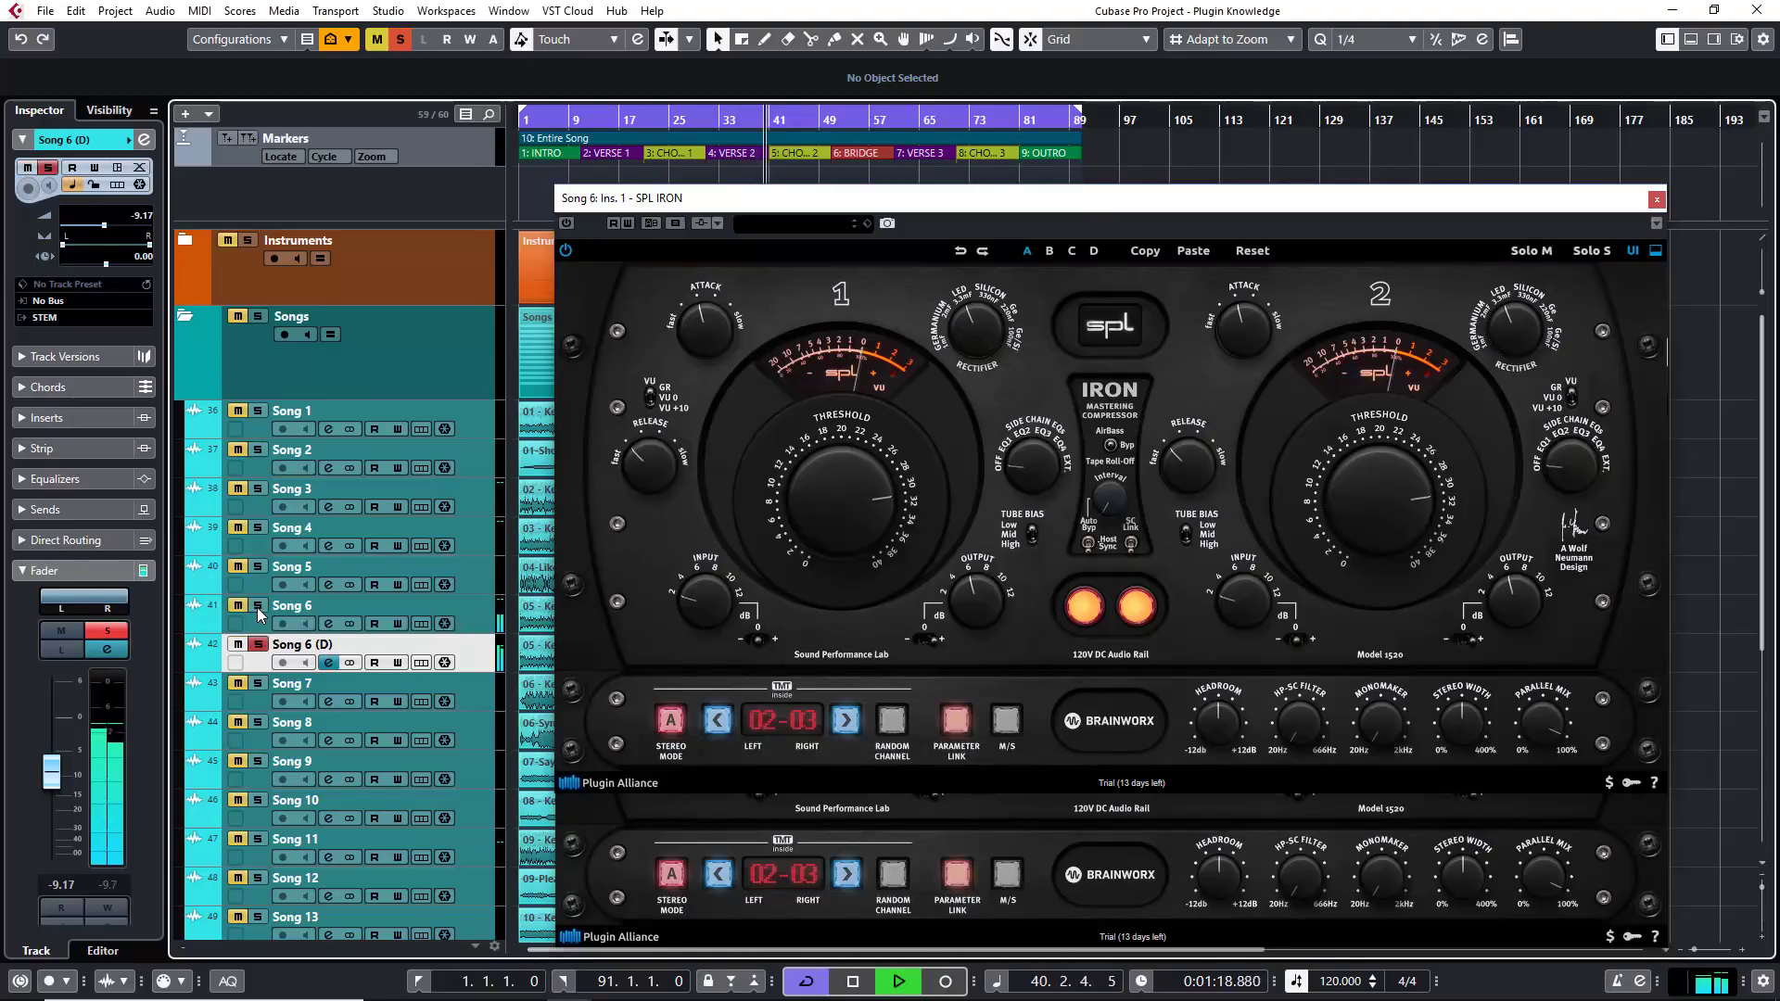
pyautogui.click(258, 607)
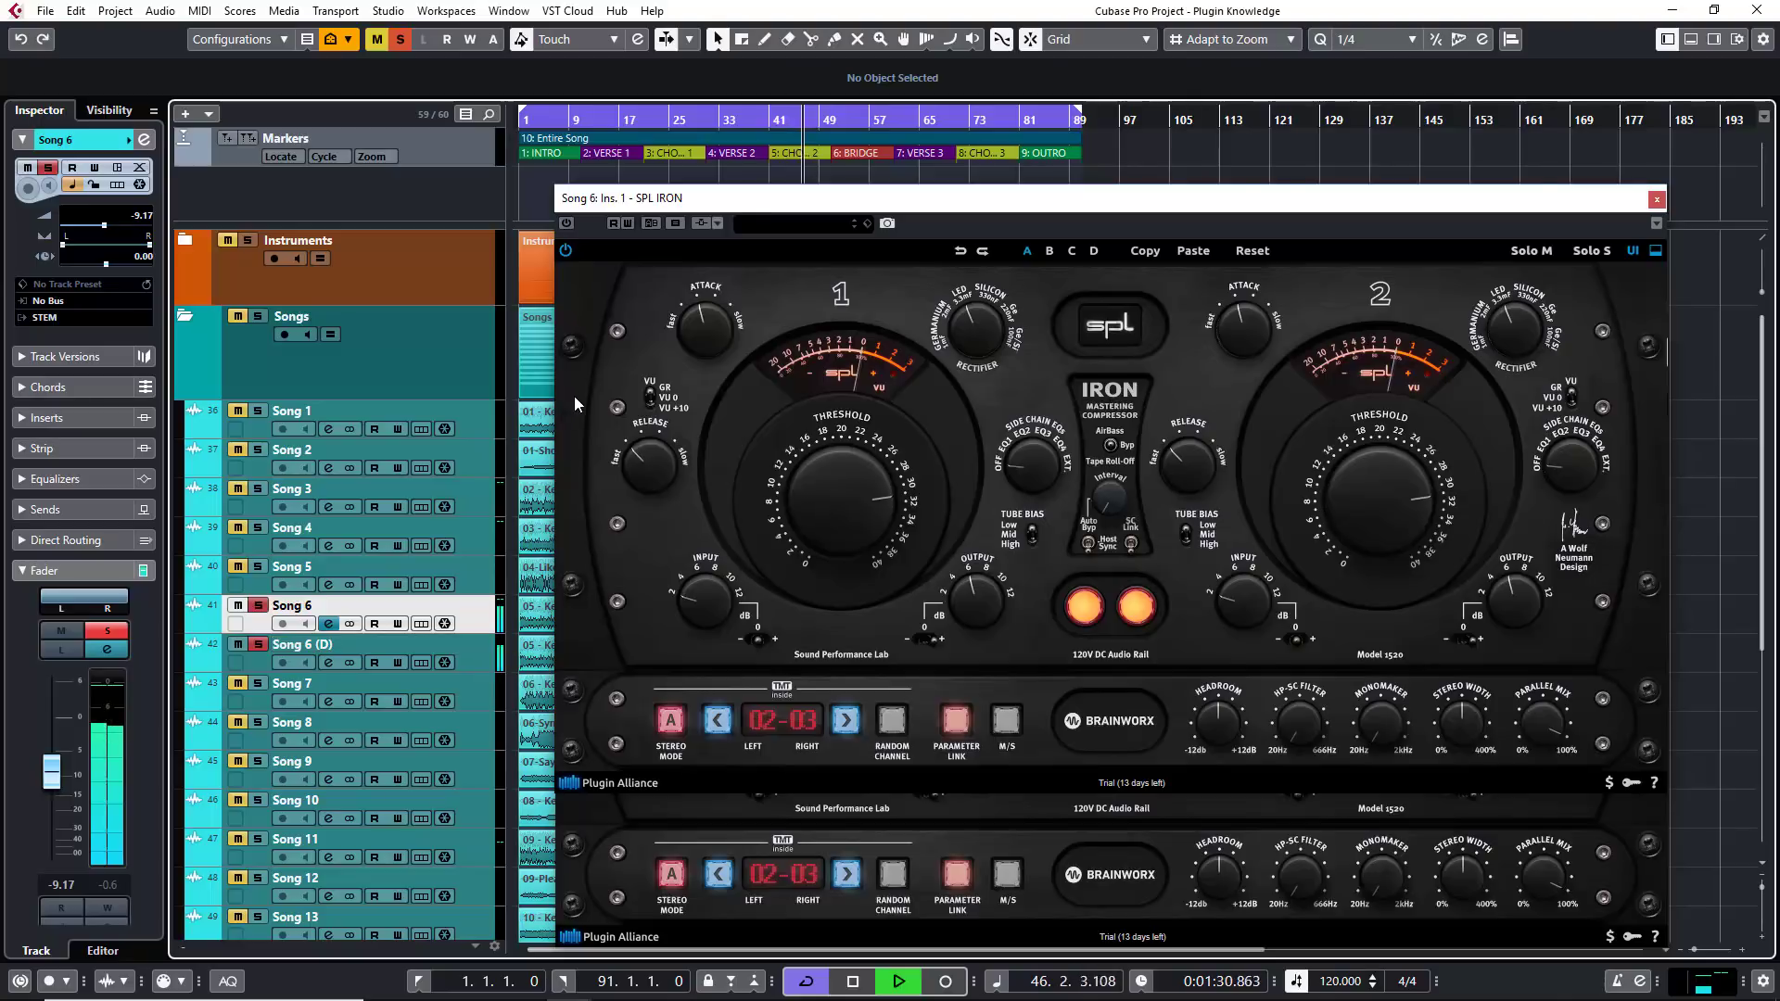
pyautogui.moveTo(751, 210); pyautogui.dragTo(655, 70)
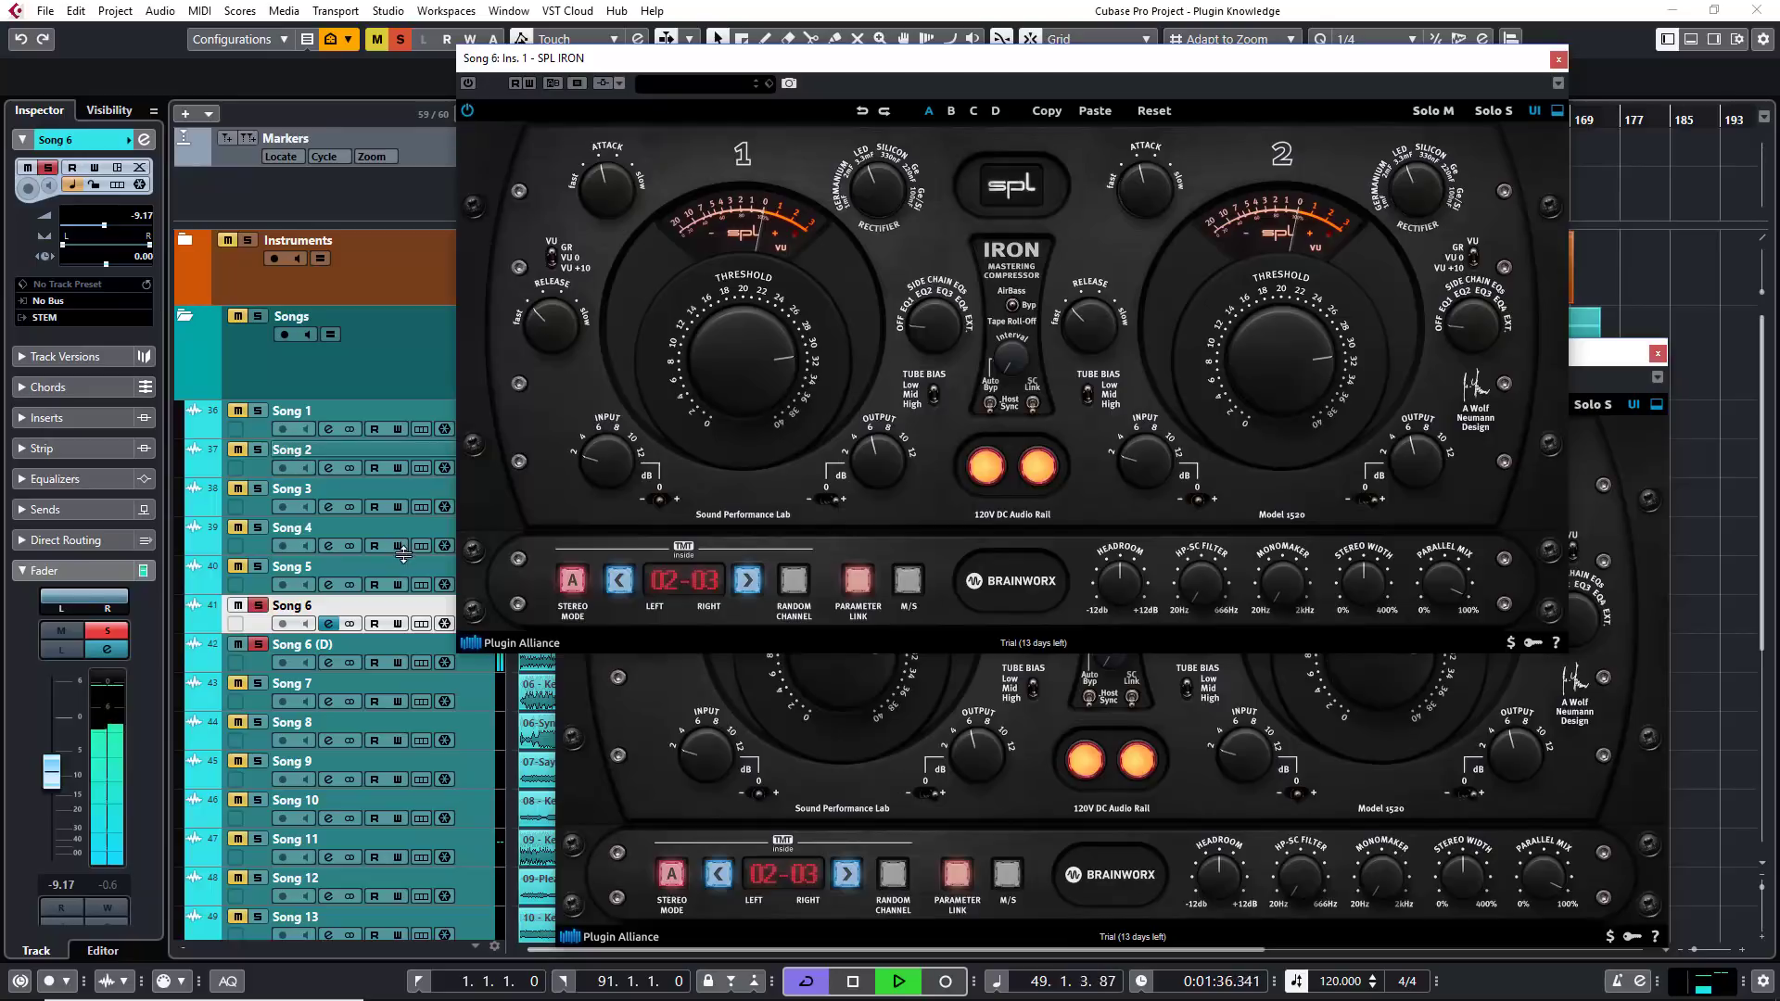
# Stop playback, reactivate SPL IRON on Song 6 and Song 6 (D), and align the duplicate's plug-in window beneath the original's.
pyautogui.press('space')
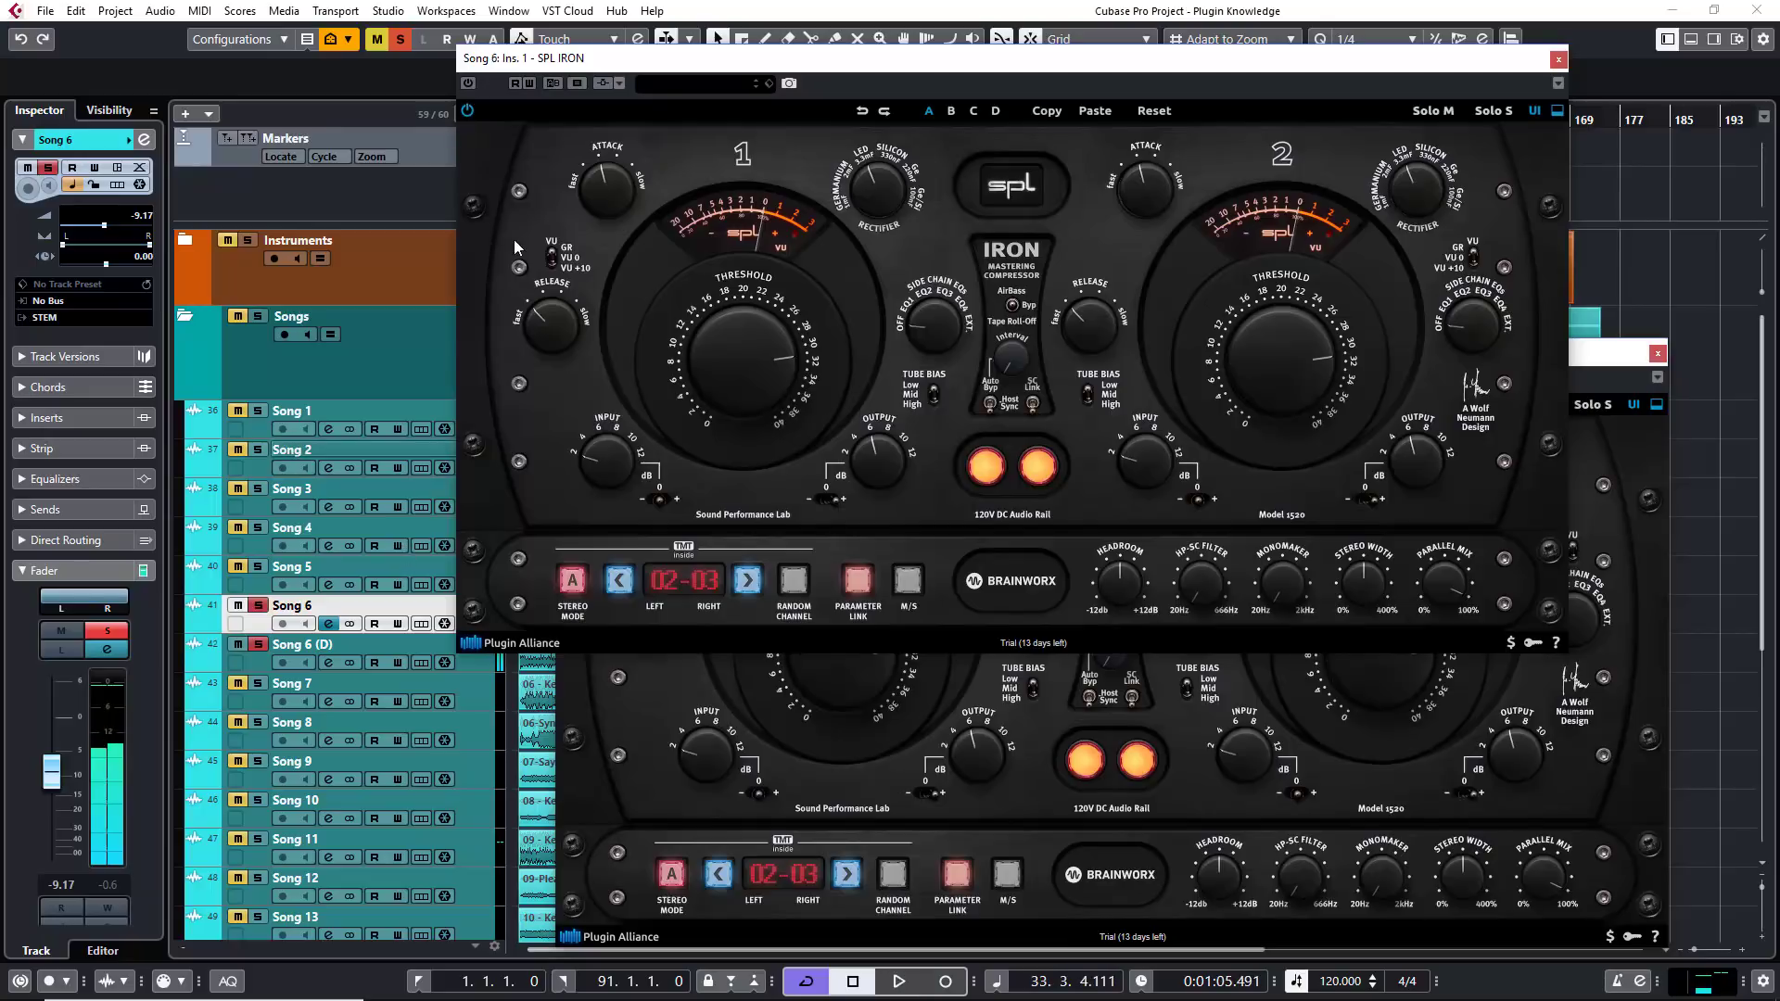
pyautogui.click(465, 85)
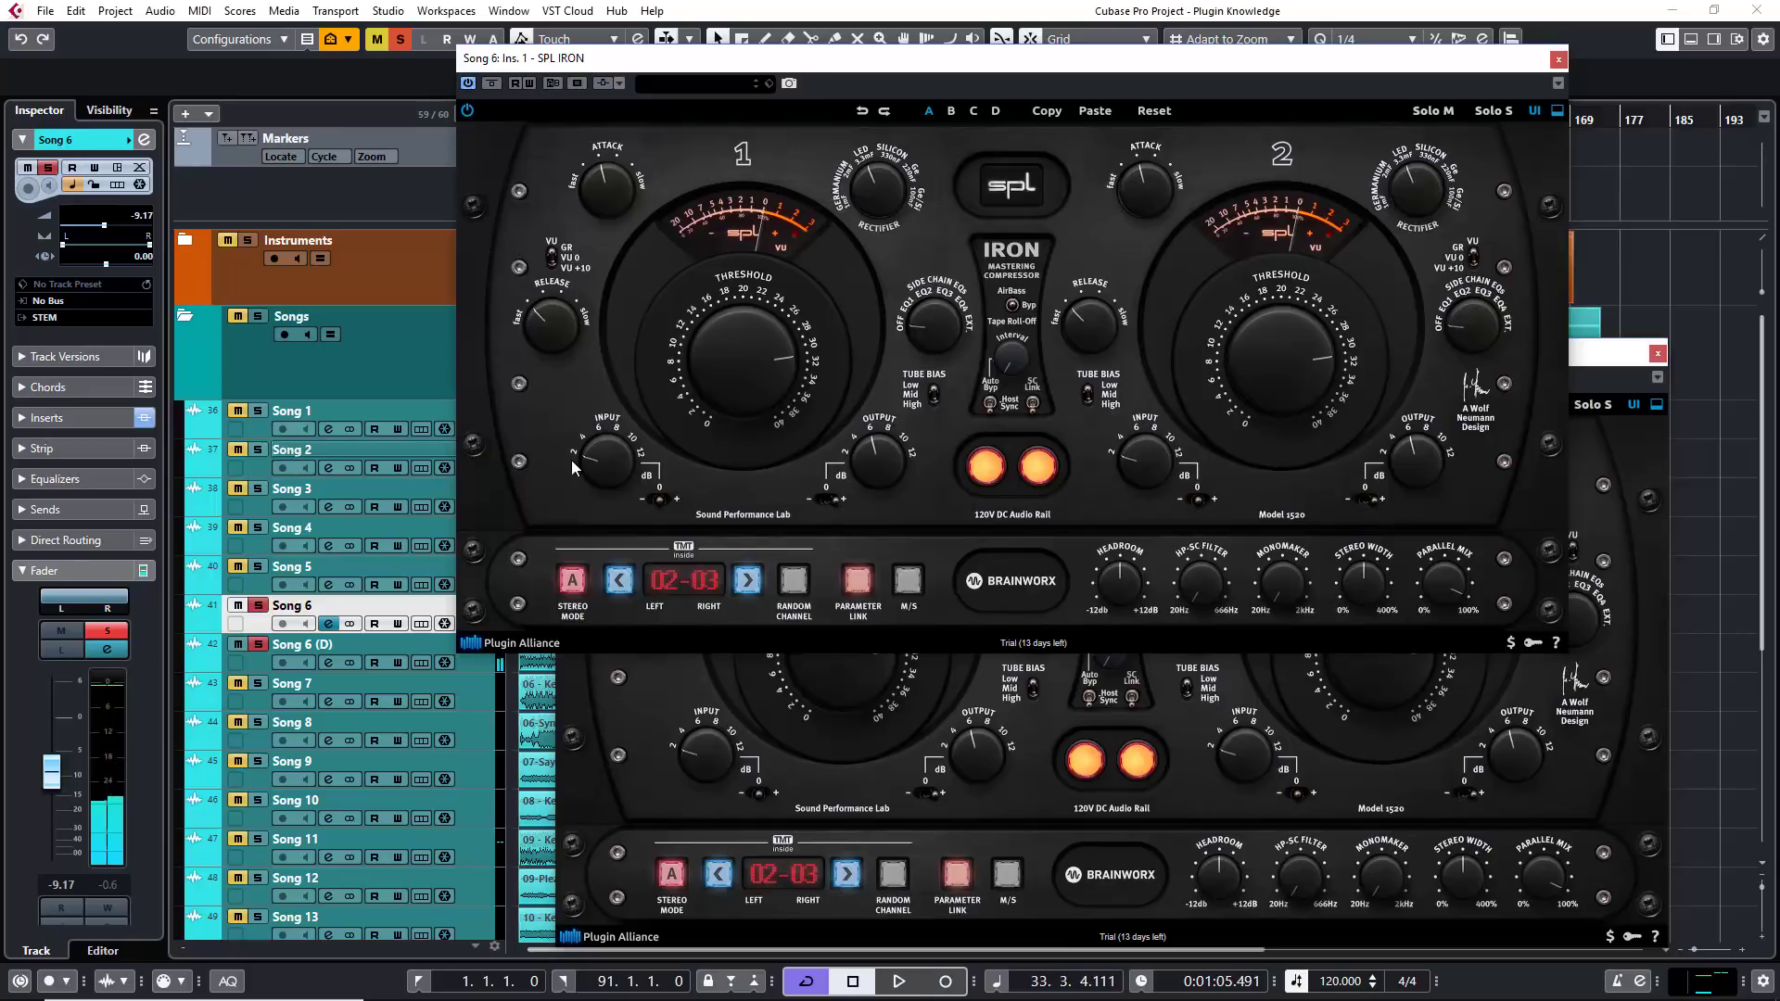
pyautogui.click(630, 736)
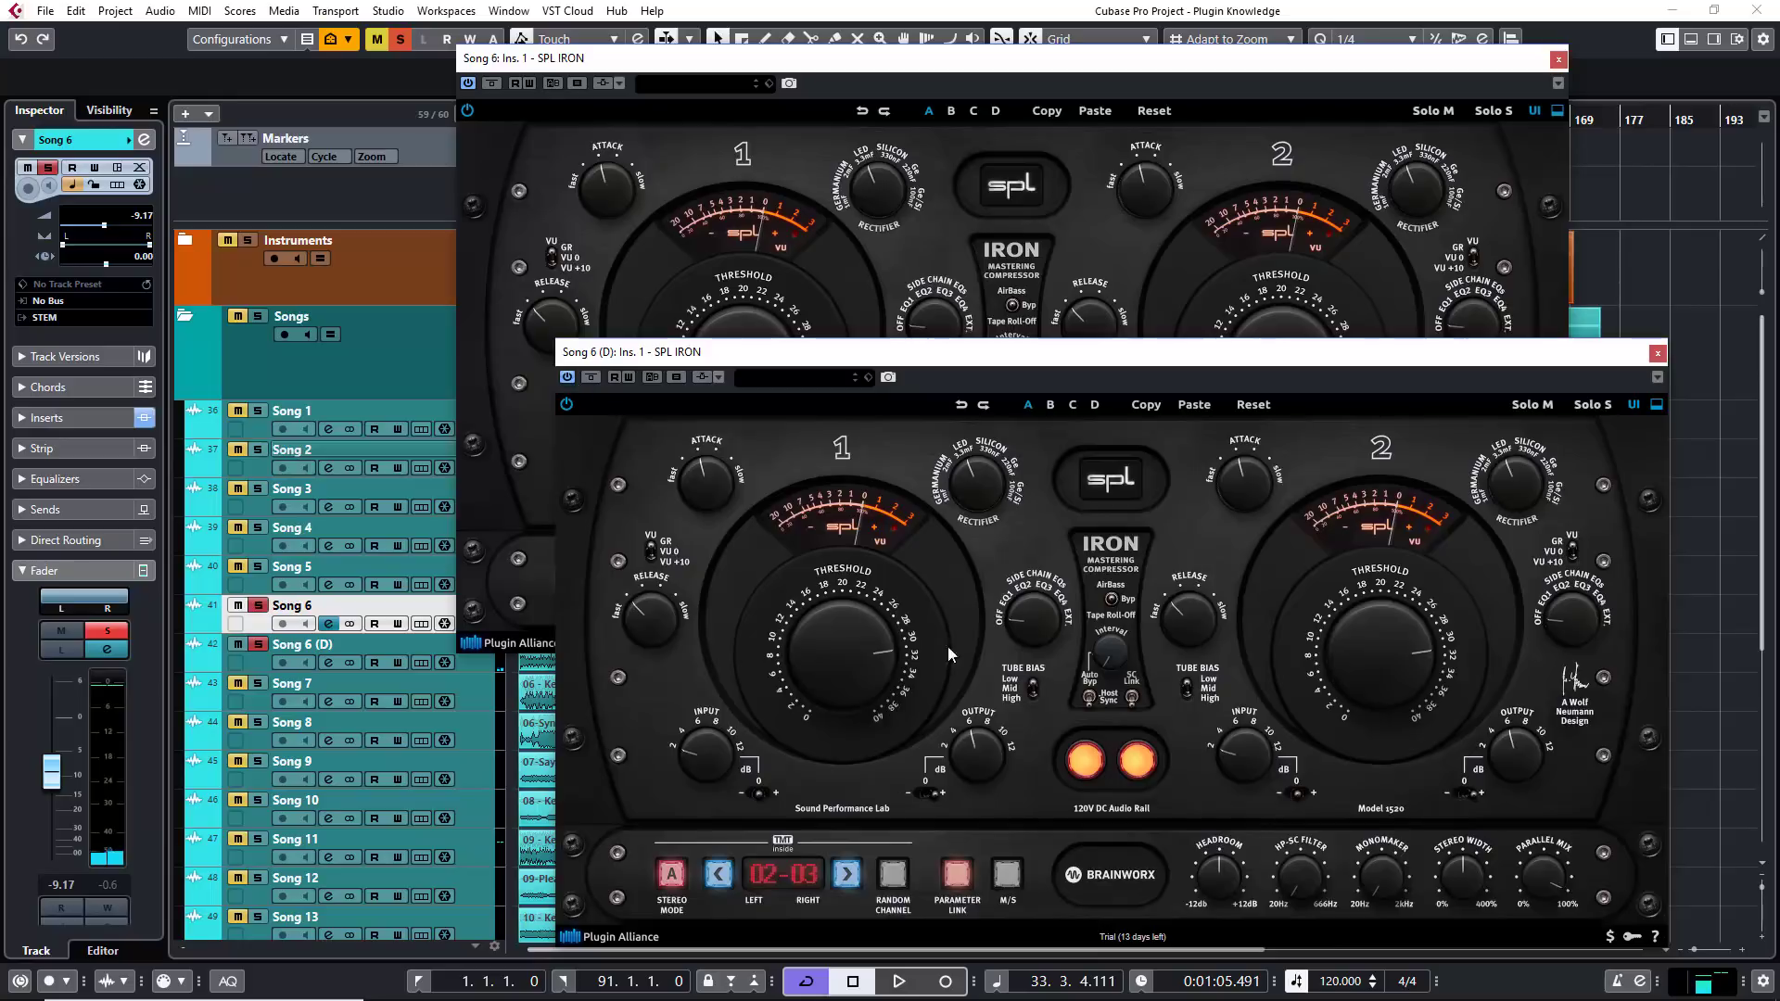
pyautogui.moveTo(1070, 359); pyautogui.dragTo(988, 342)
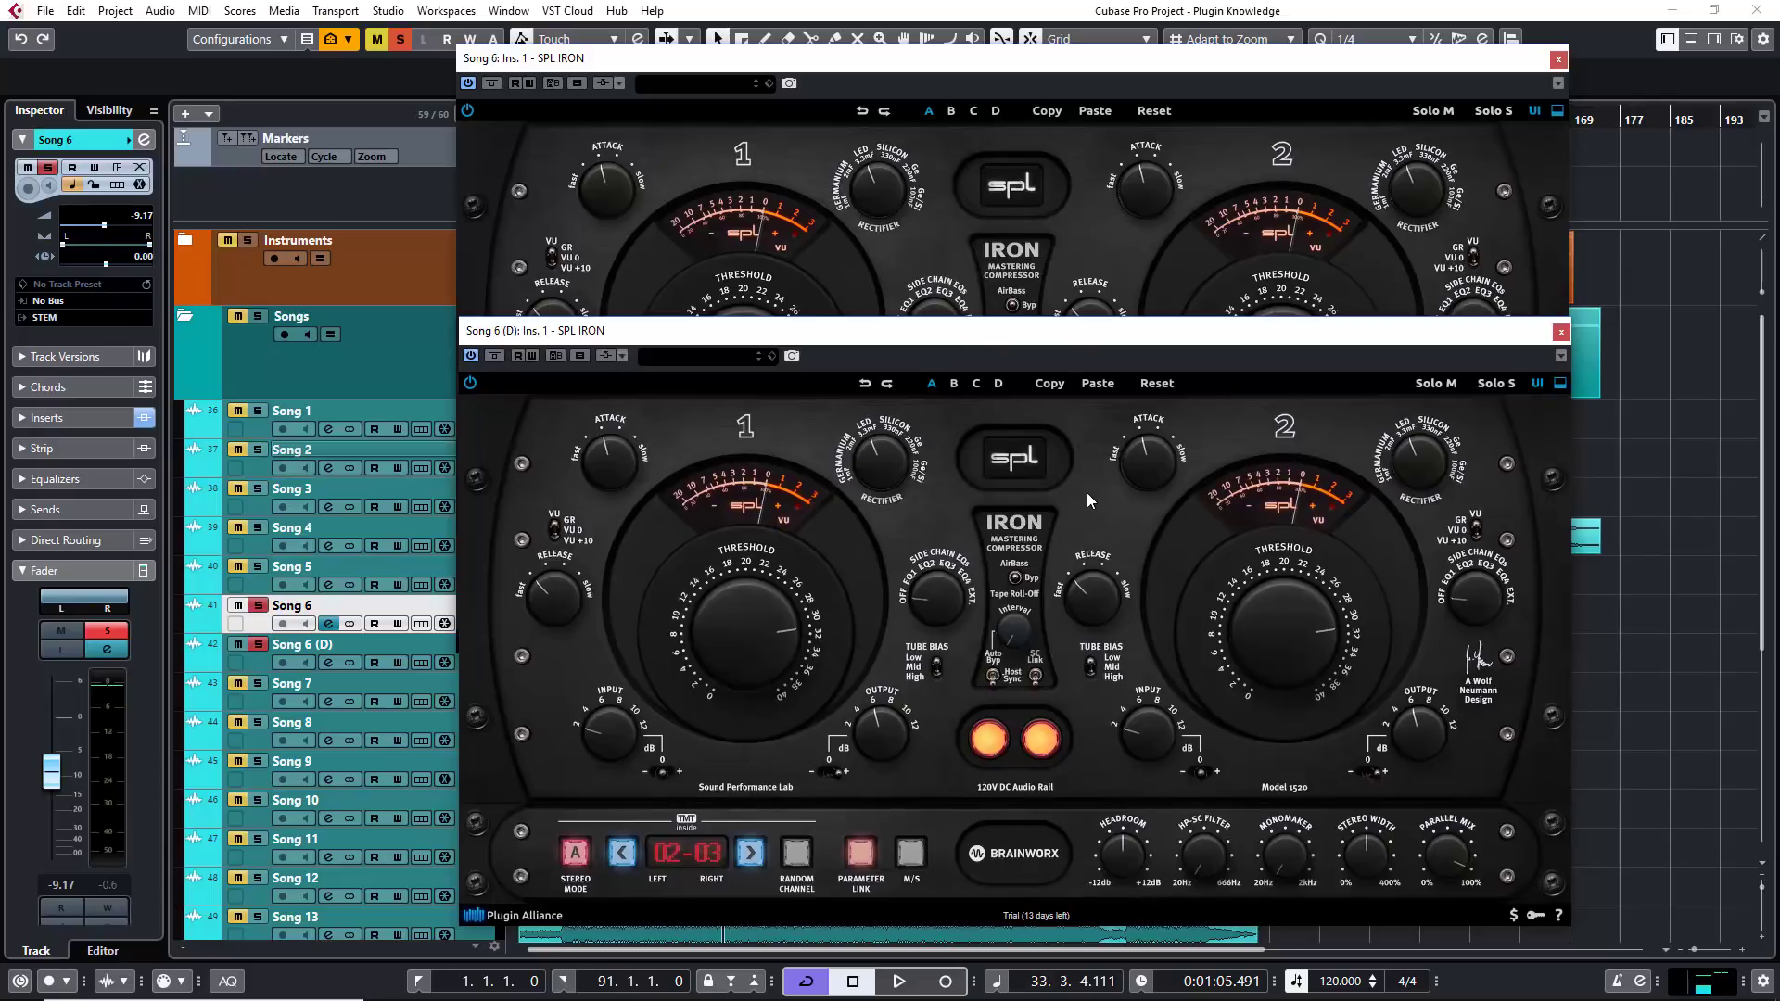
# Play both tracks with SPL IRON active, spread the two plug-in windows apart so both TMT sections show, and stop playback.
pyautogui.press('space')
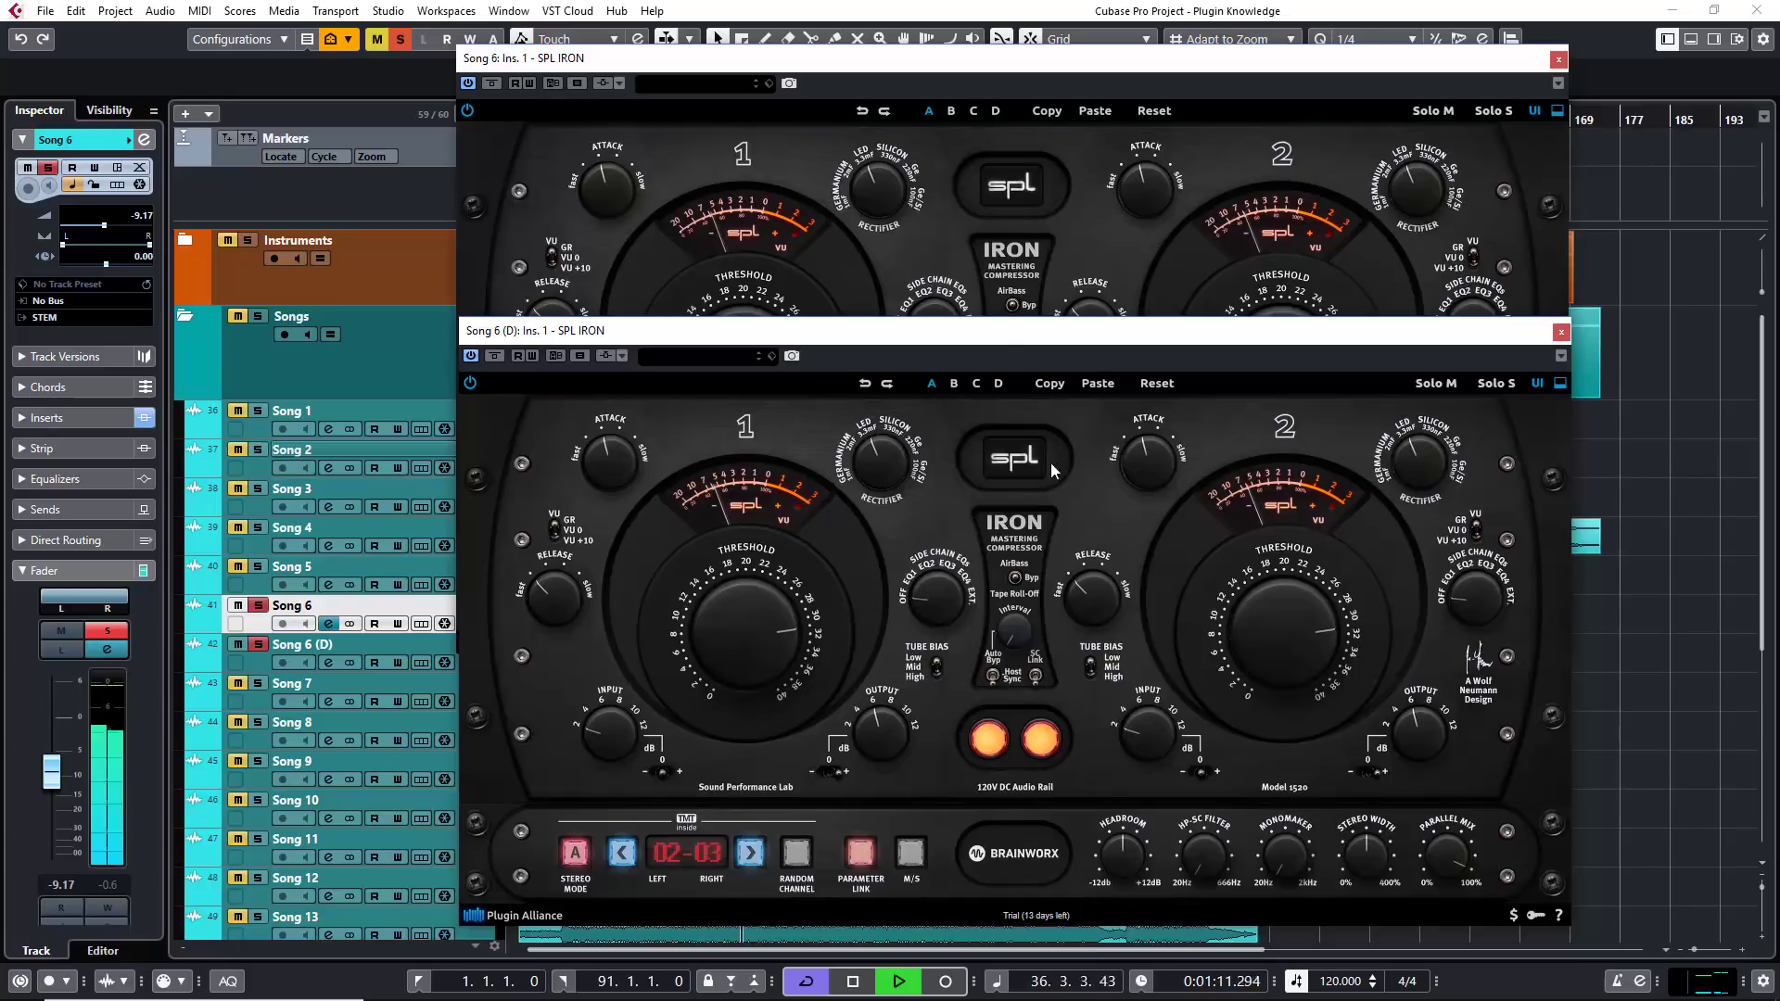
pyautogui.moveTo(1016, 336)
pyautogui.mouseDown()
pyautogui.moveTo(1033, 426)
pyautogui.moveTo(1307, 326)
pyautogui.moveTo(1479, 301)
pyautogui.moveTo(1544, 320)
pyautogui.moveTo(1044, 291)
pyautogui.moveTo(1014, 326)
pyautogui.mouseUp()
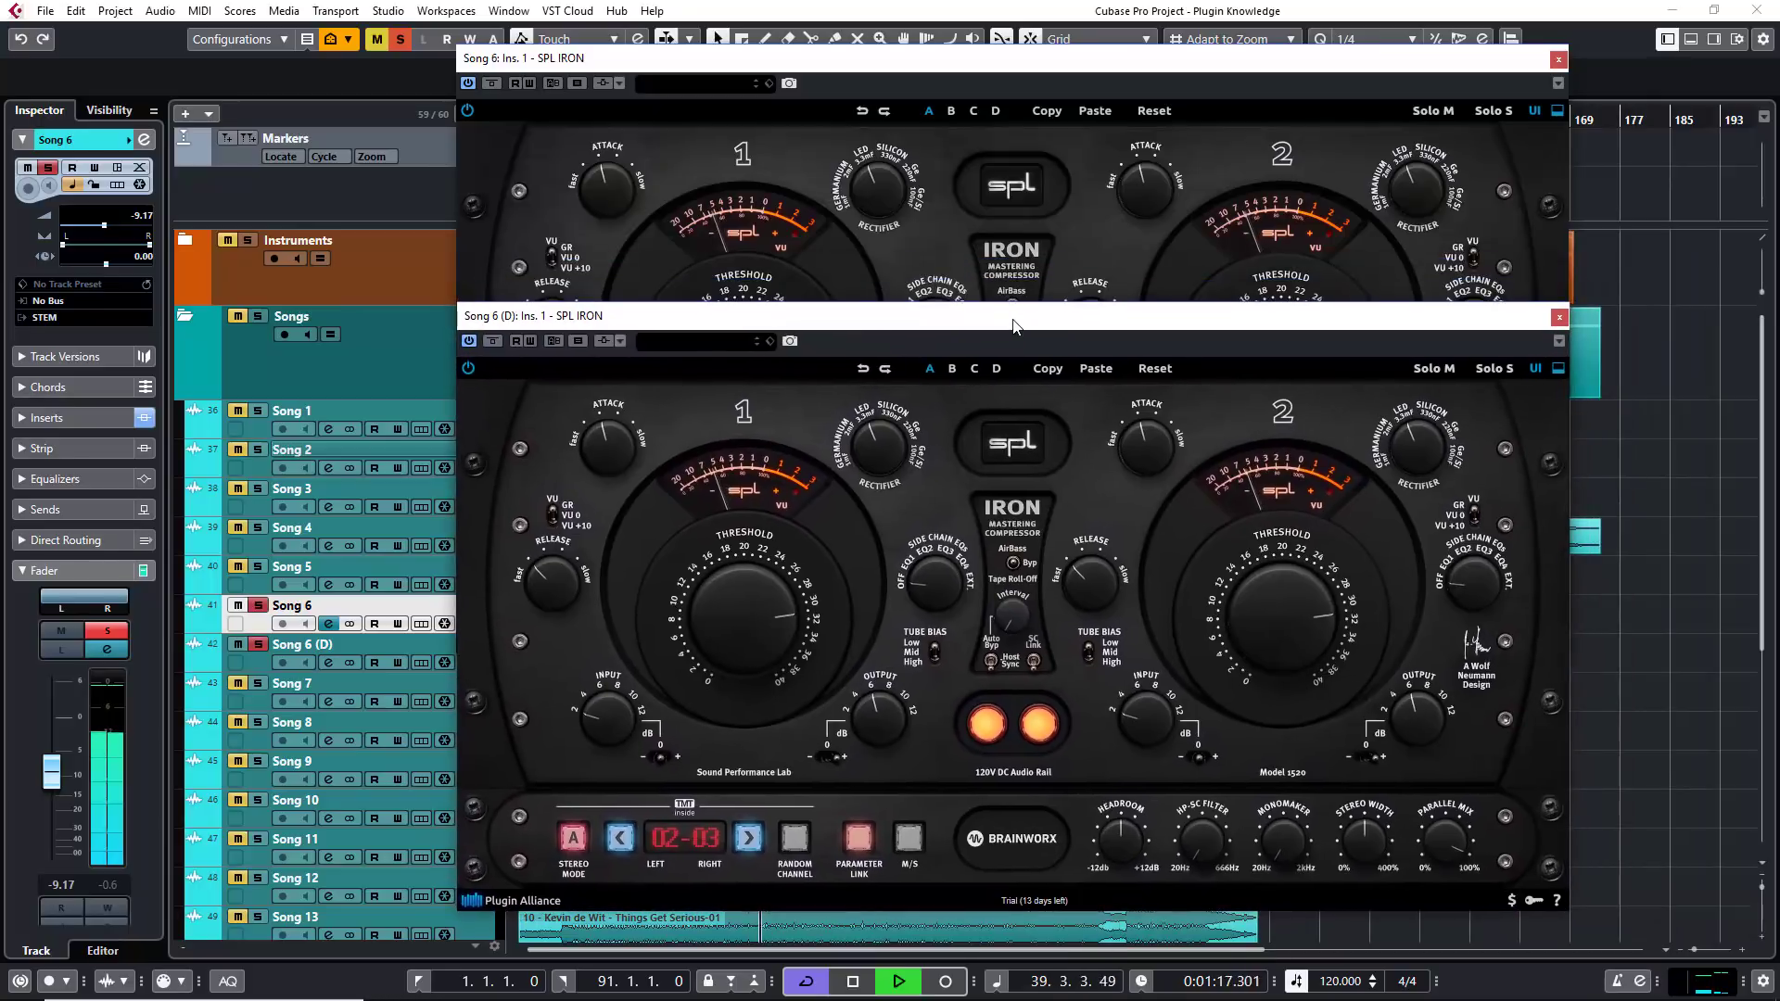
pyautogui.moveTo(999, 62); pyautogui.dragTo(543, 28)
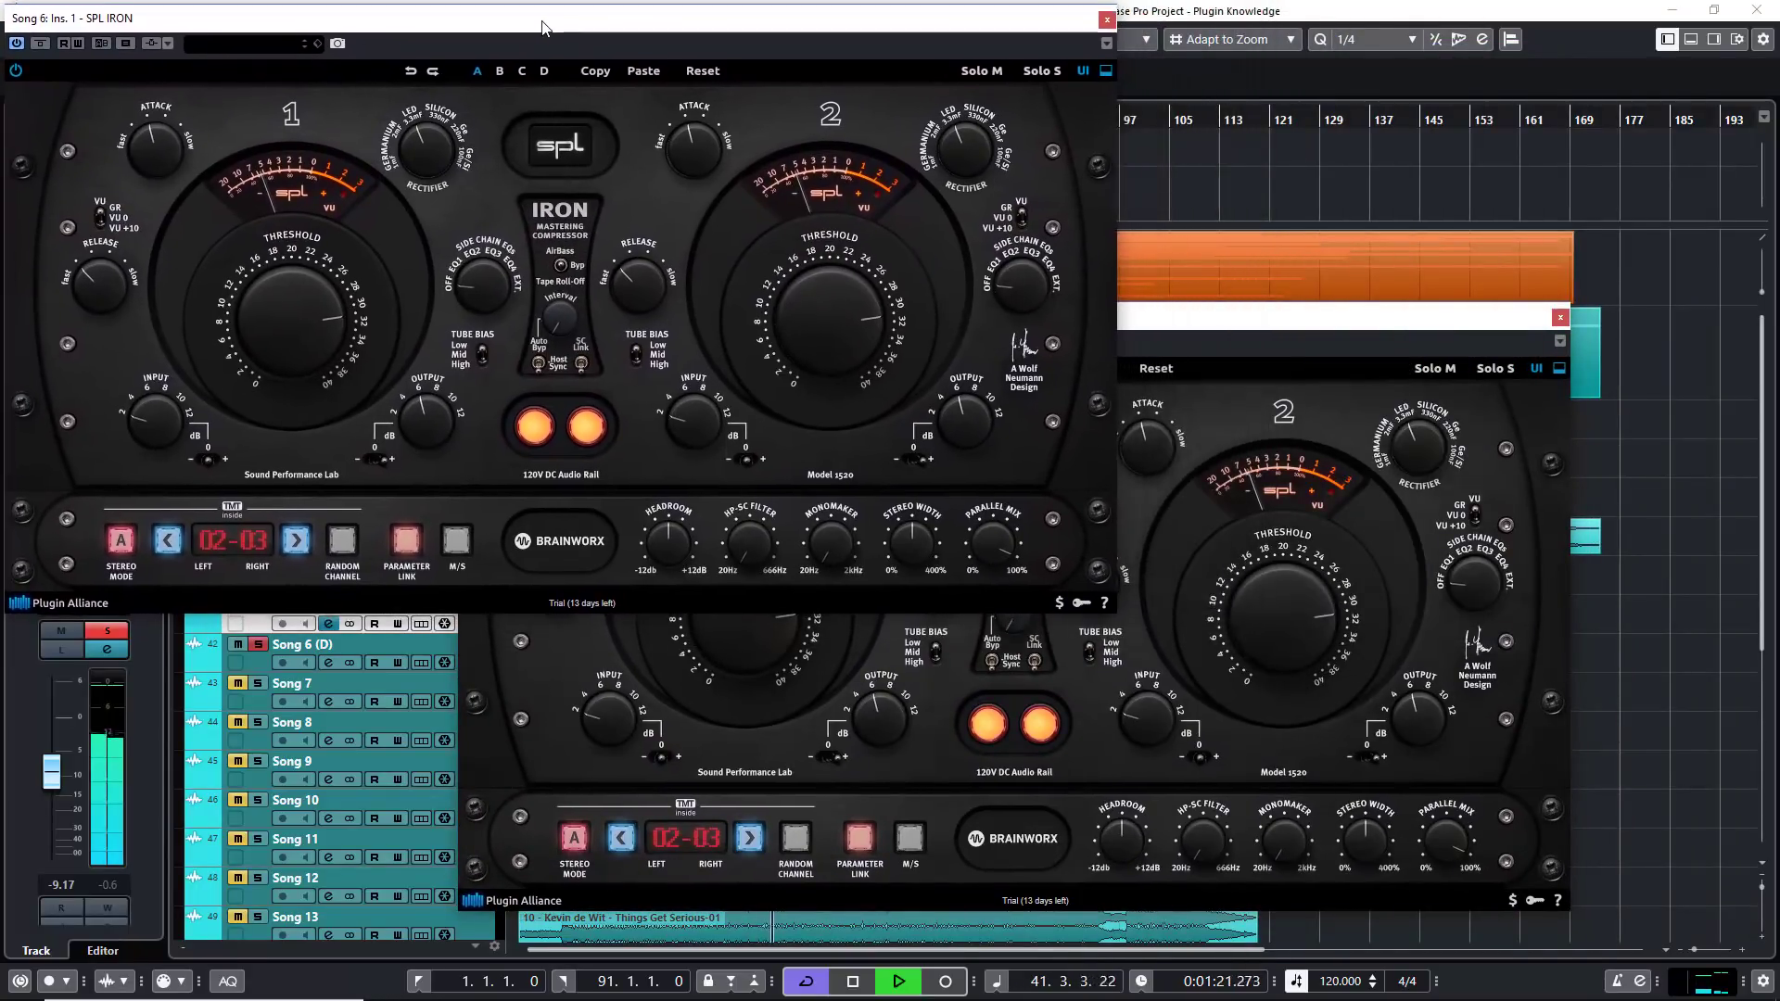
pyautogui.moveTo(1156, 324); pyautogui.dragTo(1320, 407)
pyautogui.moveTo(1315, 390)
pyautogui.mouseDown()
pyautogui.moveTo(1307, 416)
pyautogui.moveTo(1306, 362)
pyautogui.mouseUp()
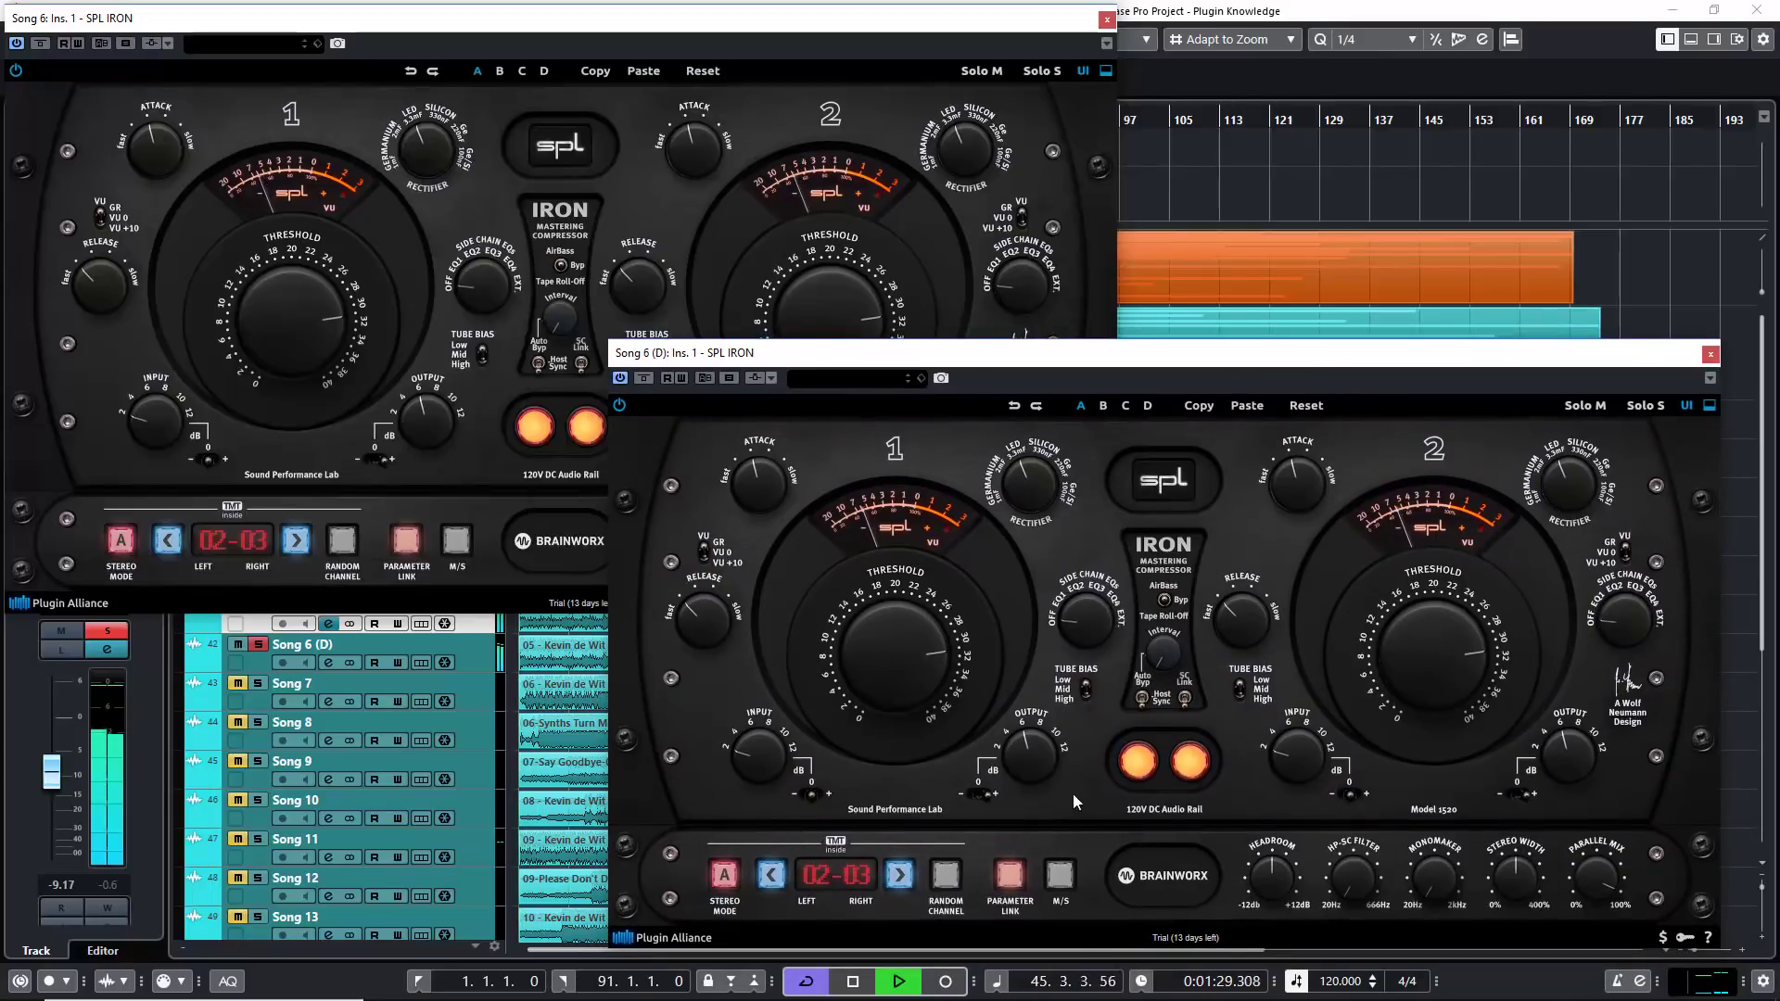
pyautogui.press('space')
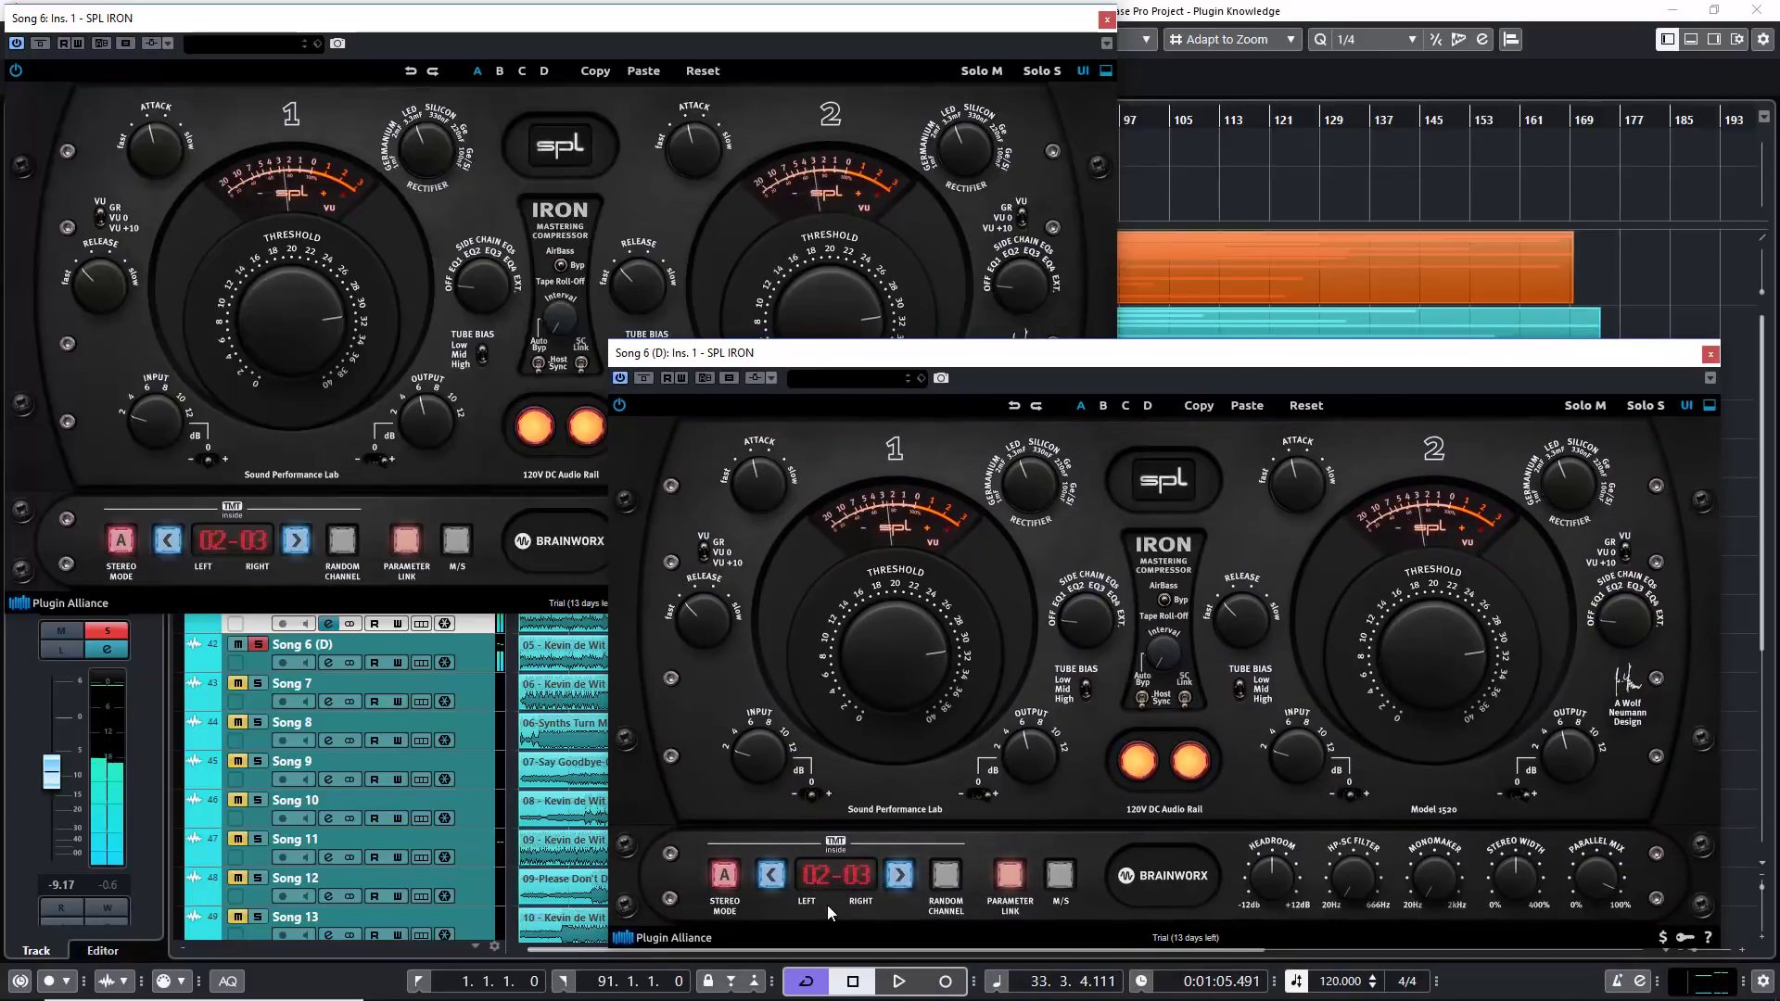
# Audition both SPL IRON instances in stereo mode D, stop playback, and return both to stereo mode A.
pyautogui.click(725, 880)
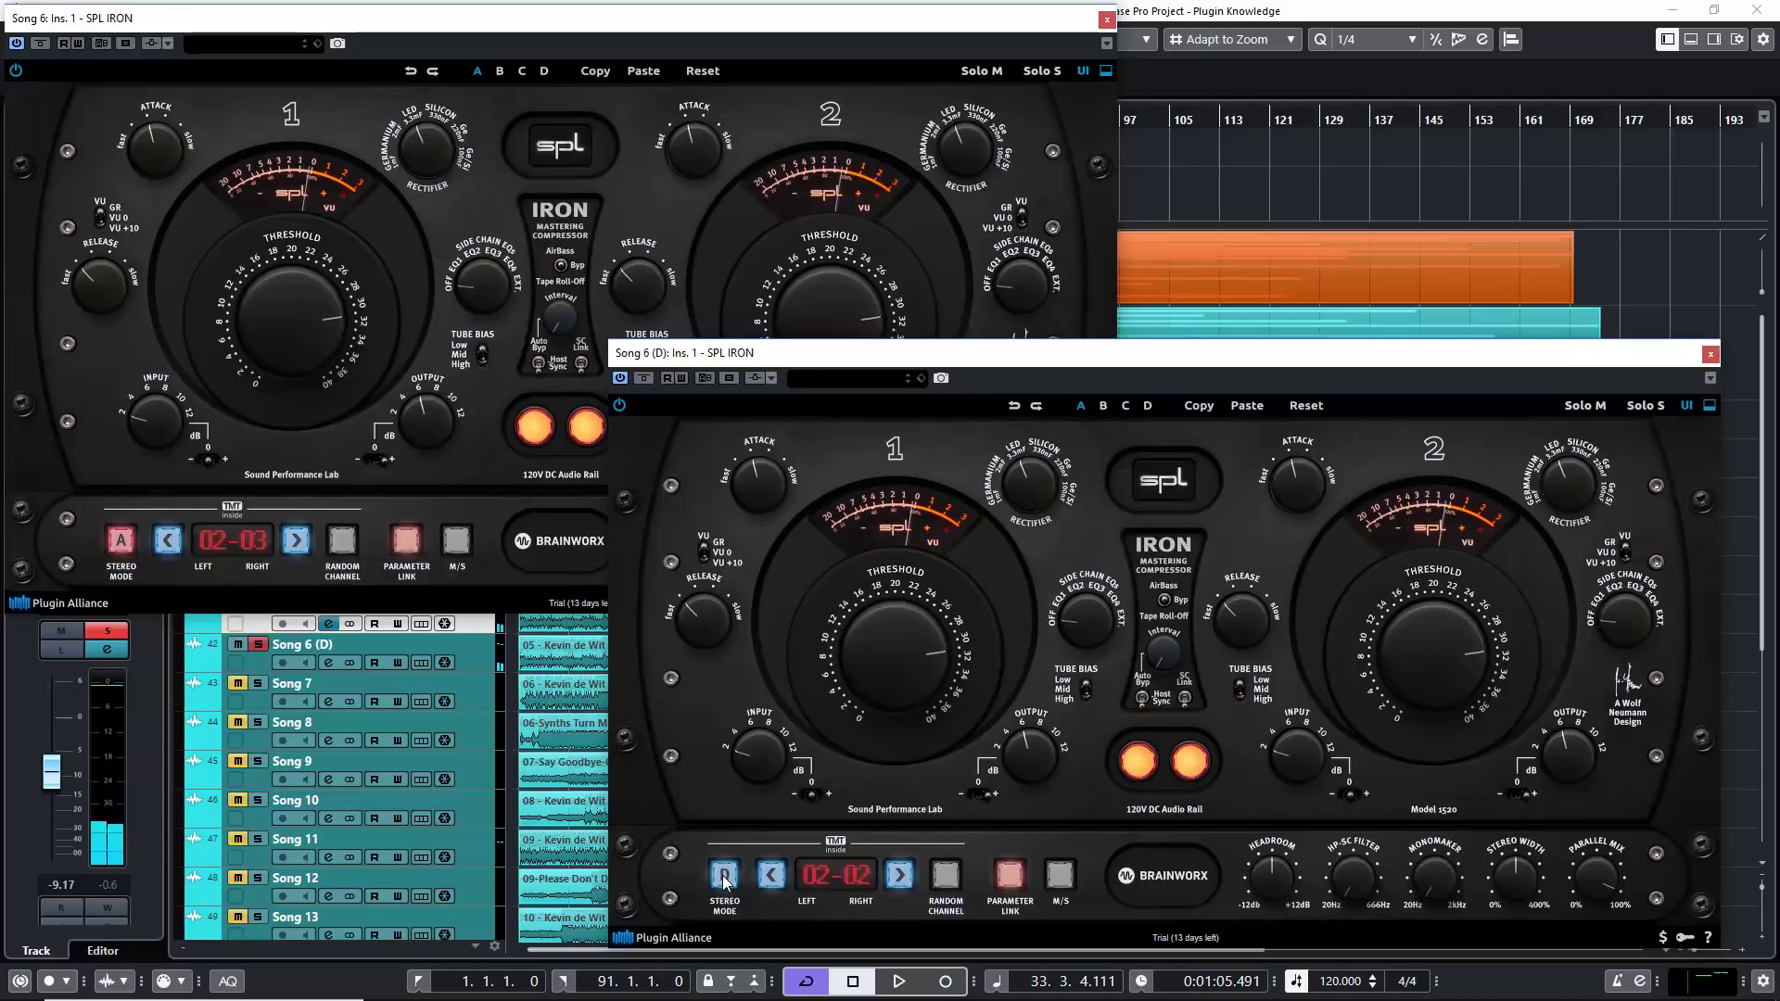
pyautogui.click(130, 546)
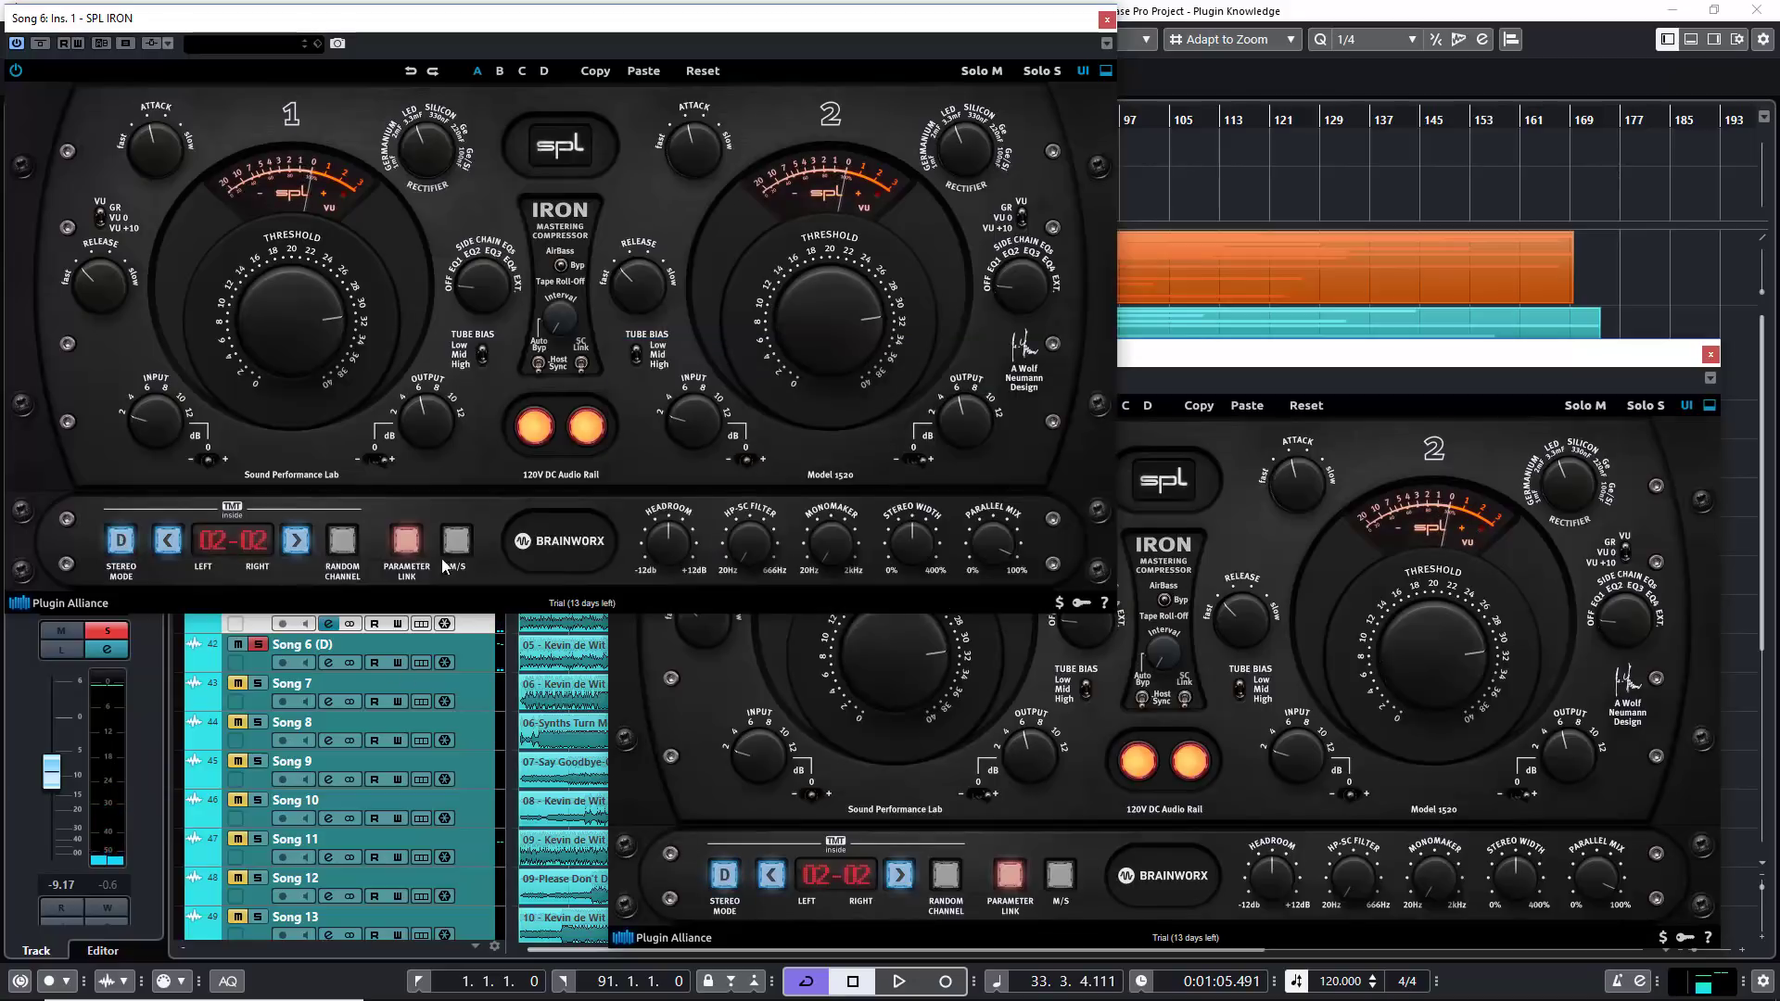
pyautogui.press('space')
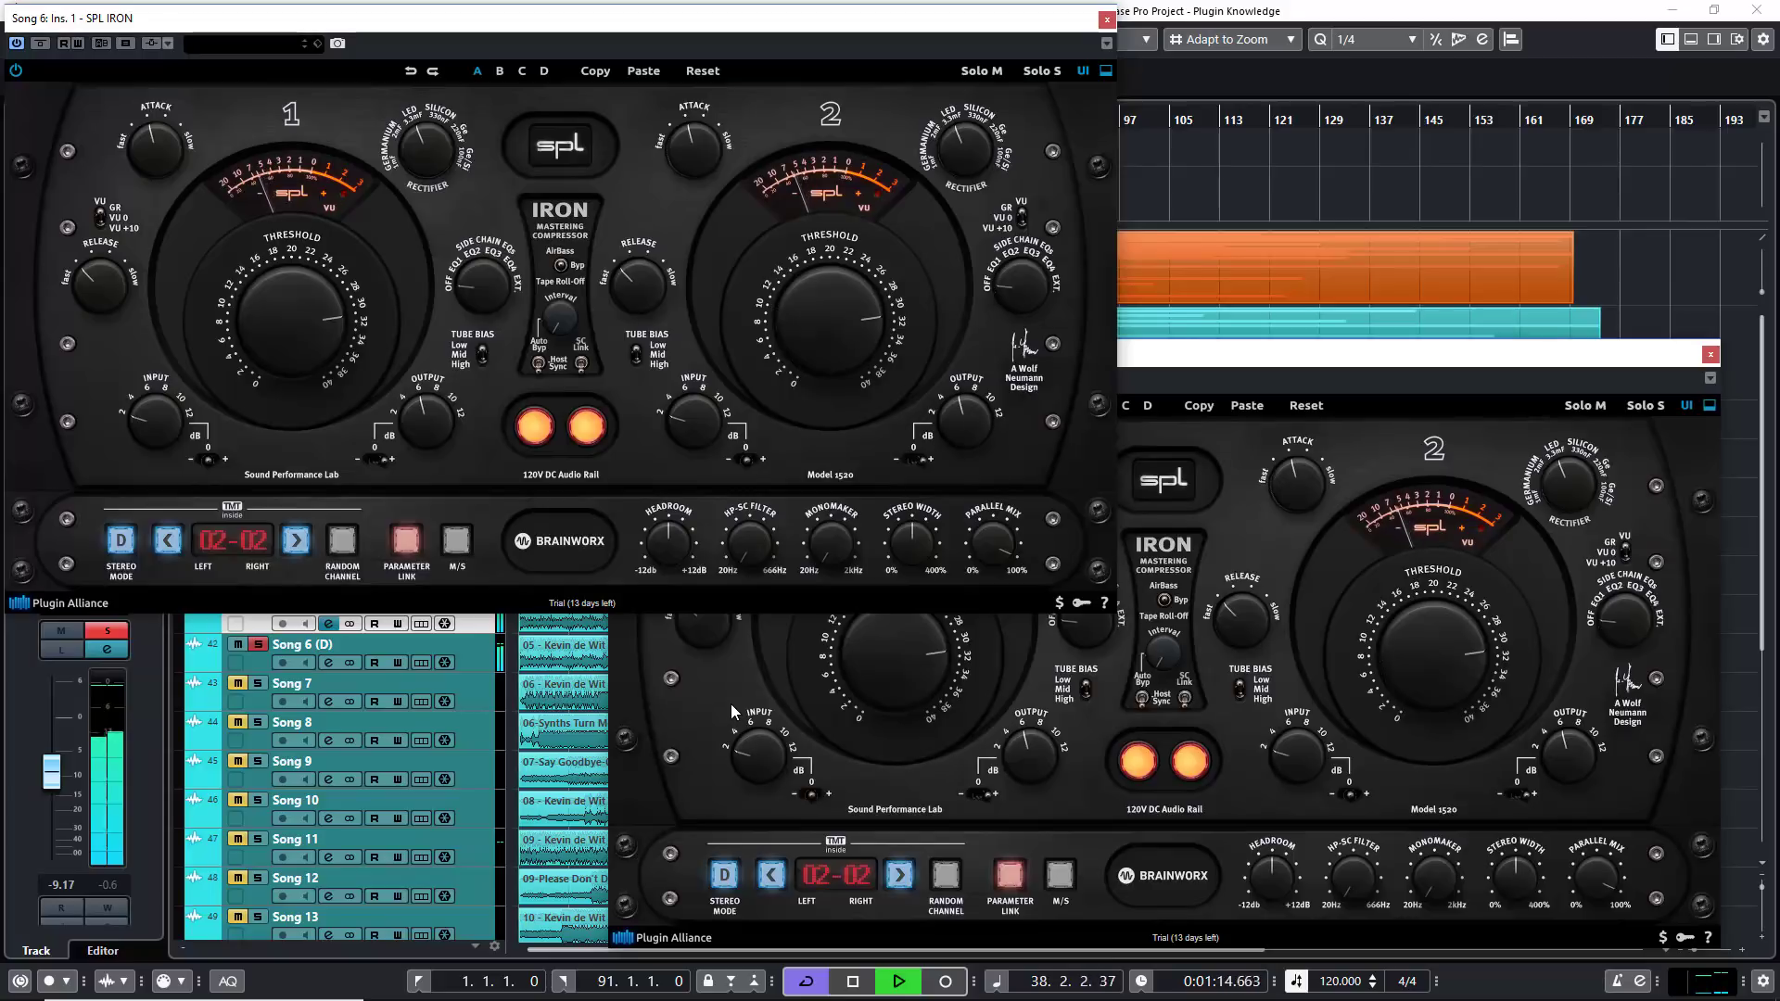
pyautogui.press('space')
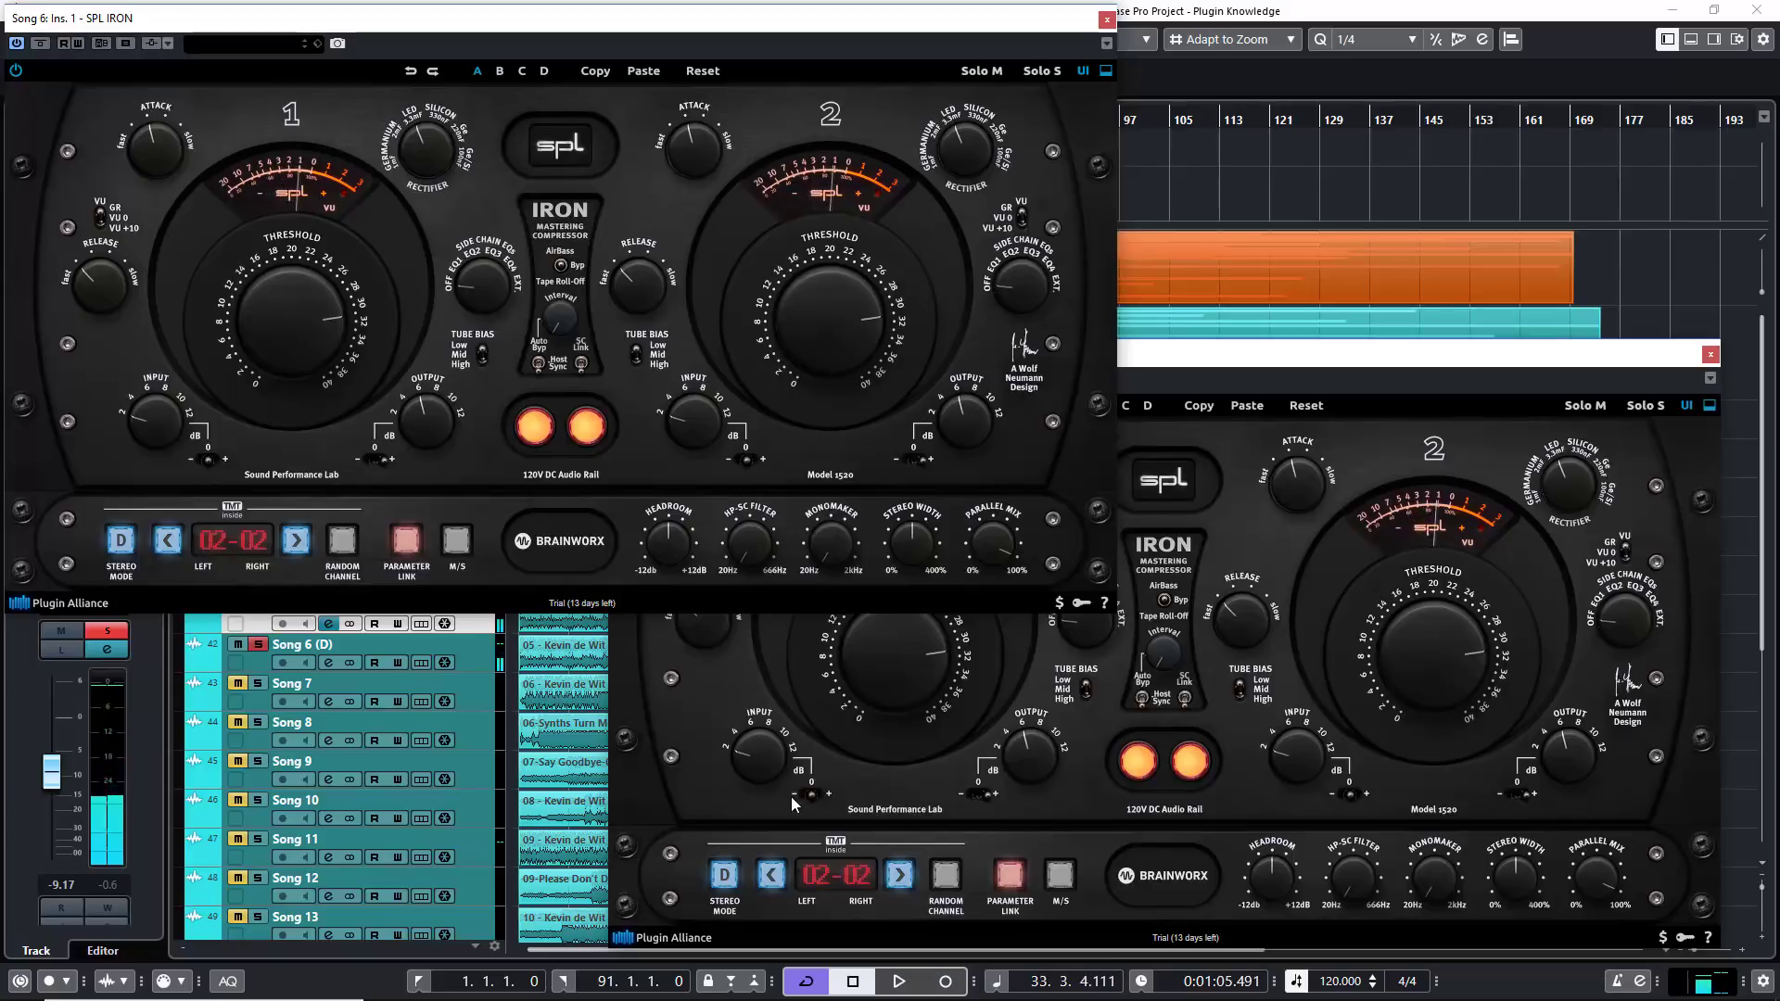
pyautogui.click(724, 875)
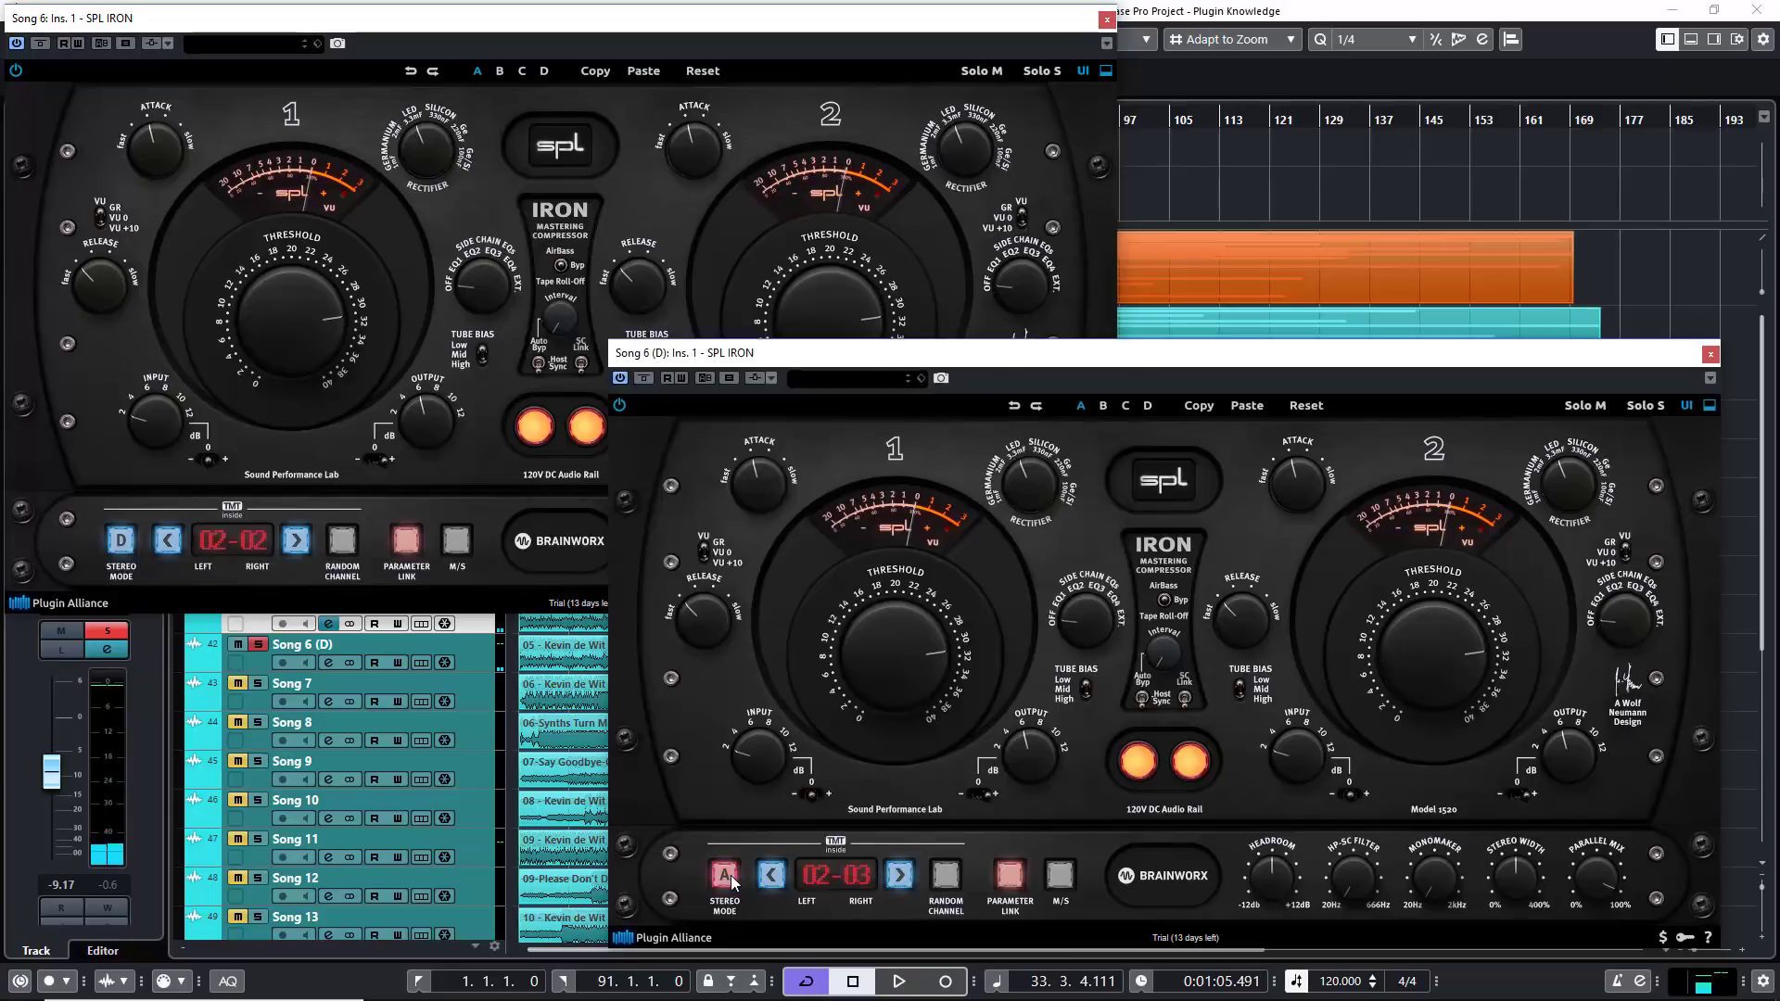
pyautogui.click(121, 541)
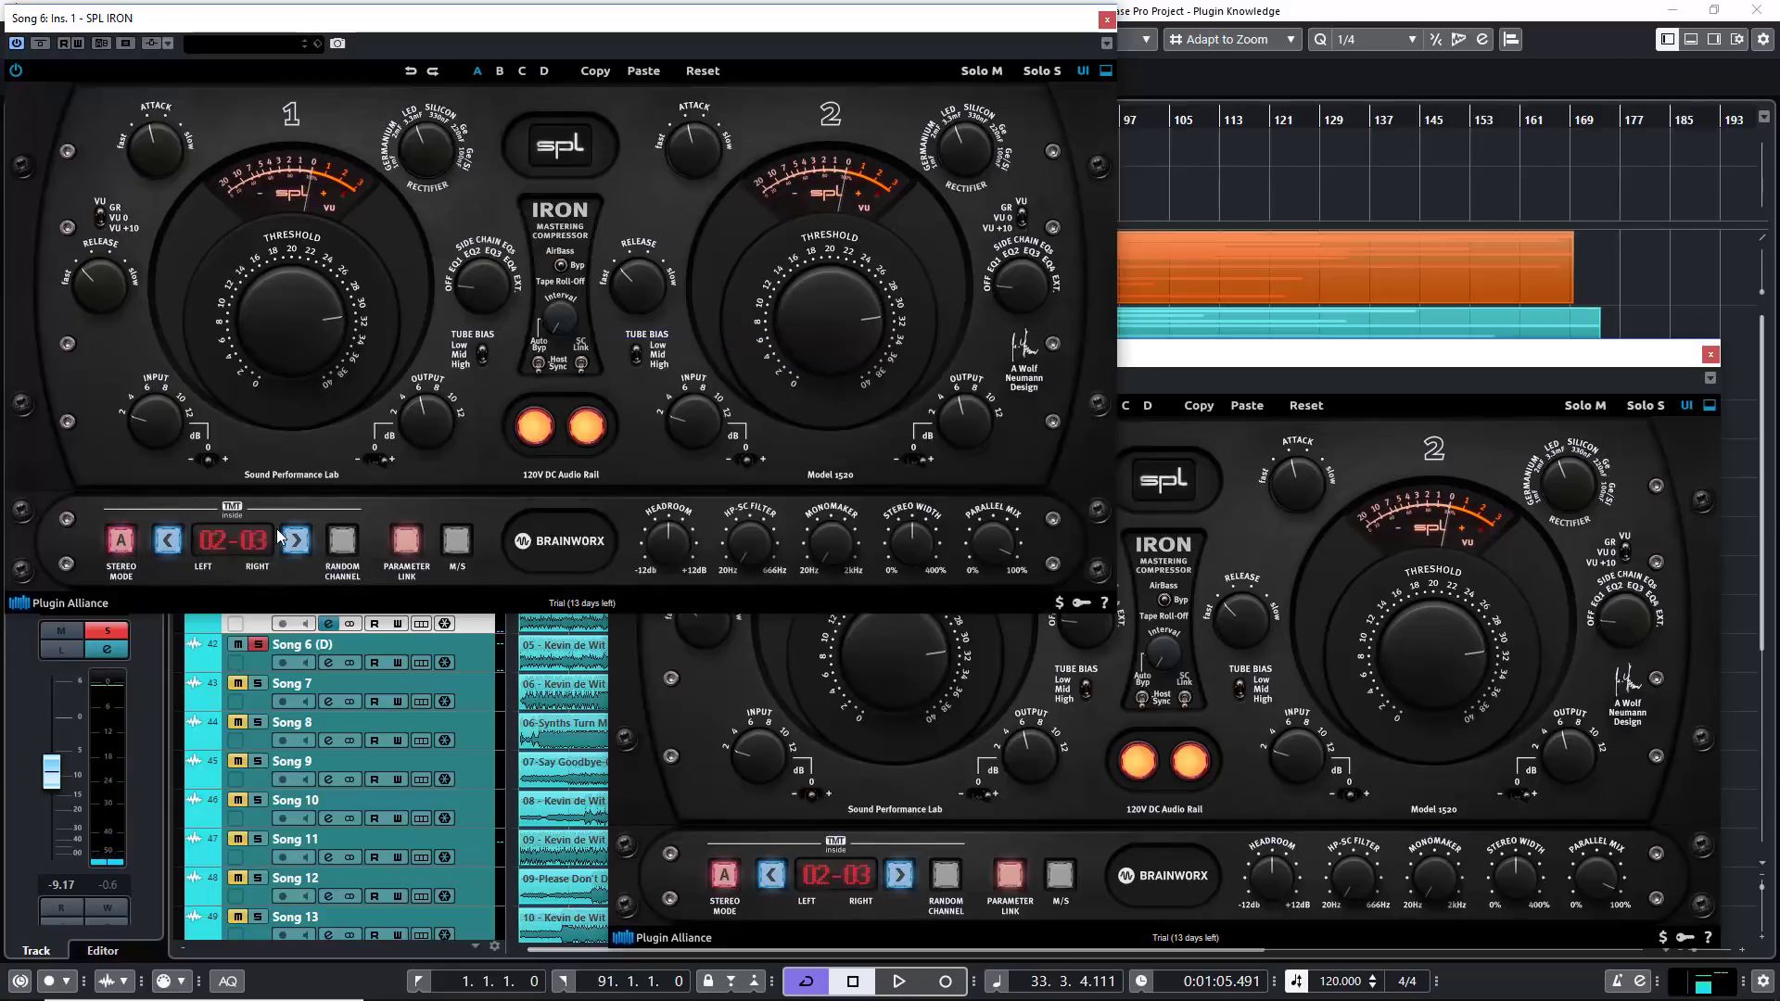
# Play the tracks while repeatedly choosing random TMT channel pairs in Song 6's SPL IRON, including 17-18, 14-15, 06-07, 08-09 and 11-12.
pyautogui.click(342, 542)
pyautogui.press('space')
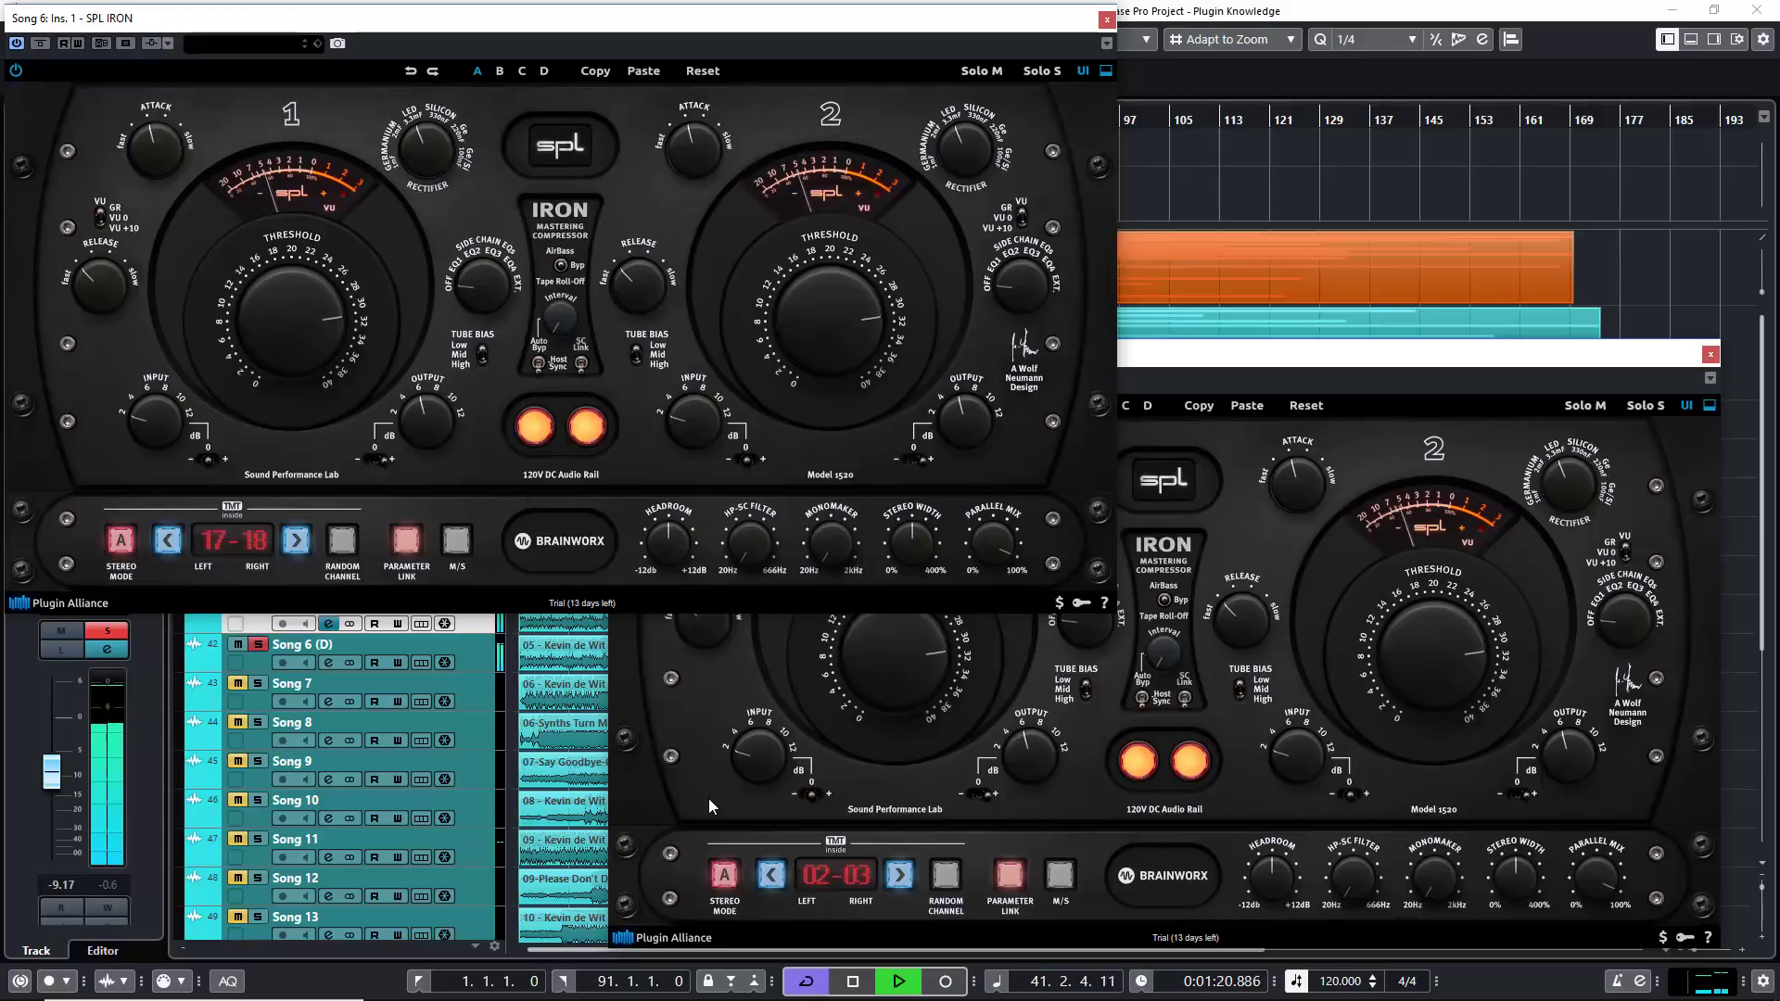
pyautogui.click(346, 545)
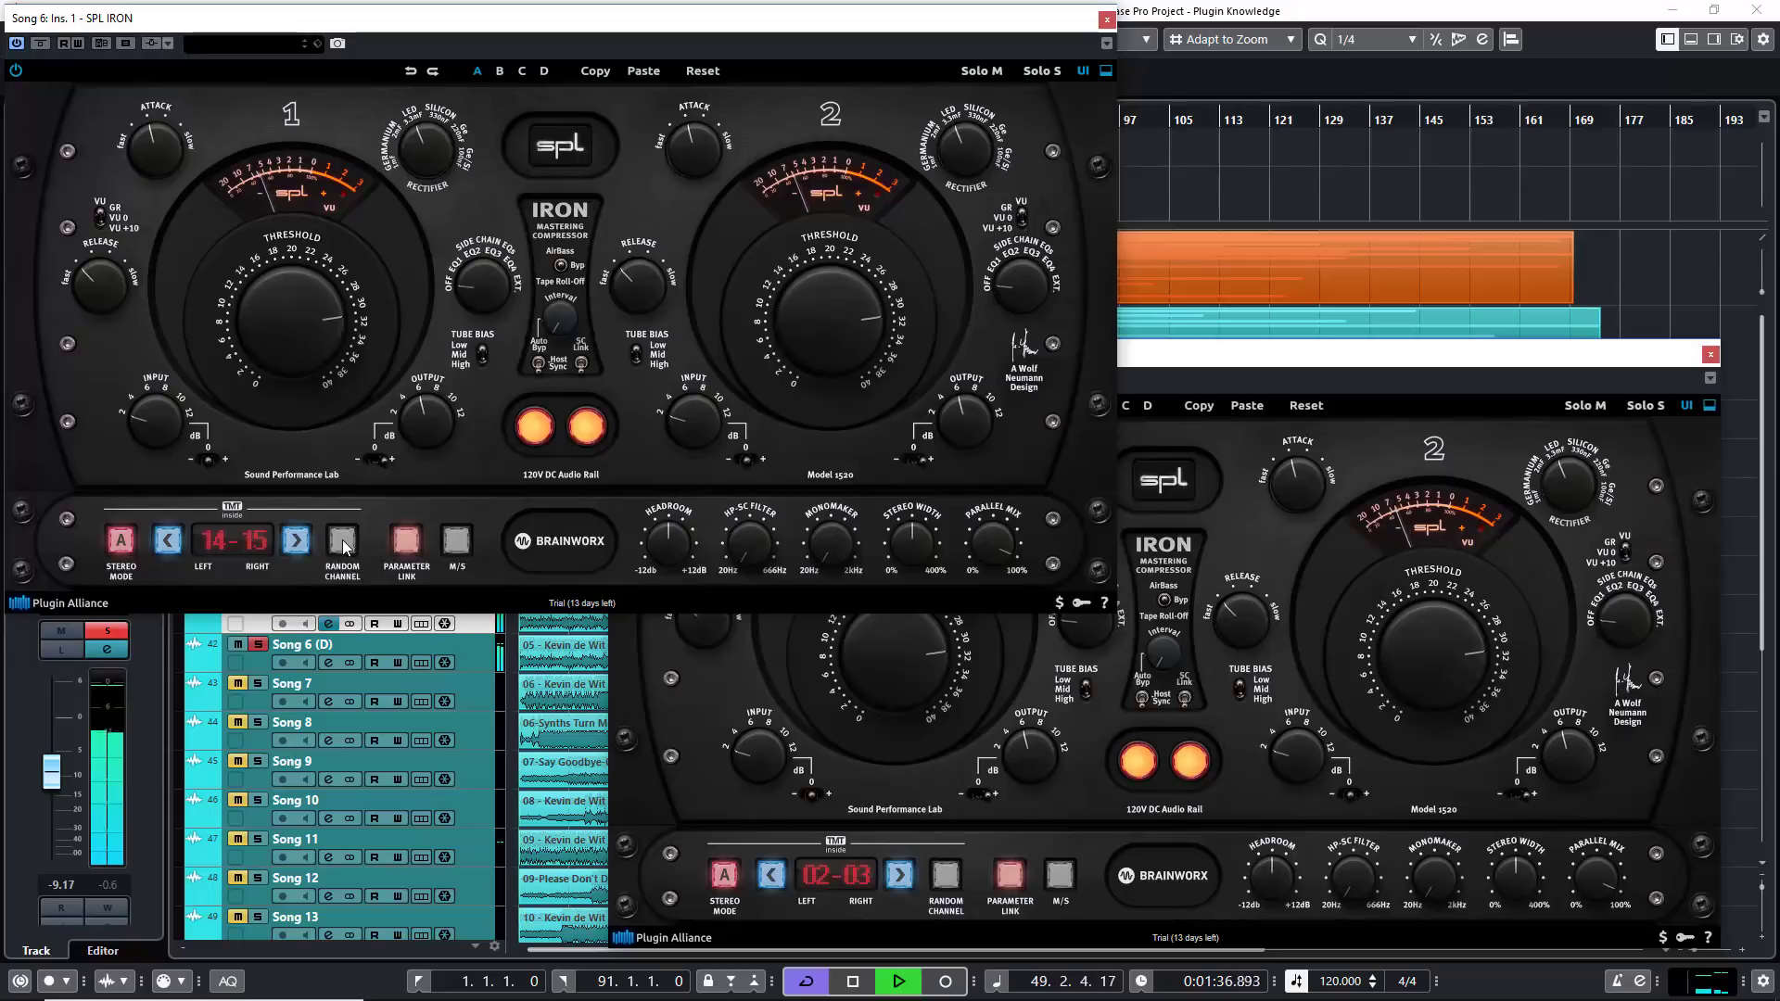
pyautogui.click(345, 548)
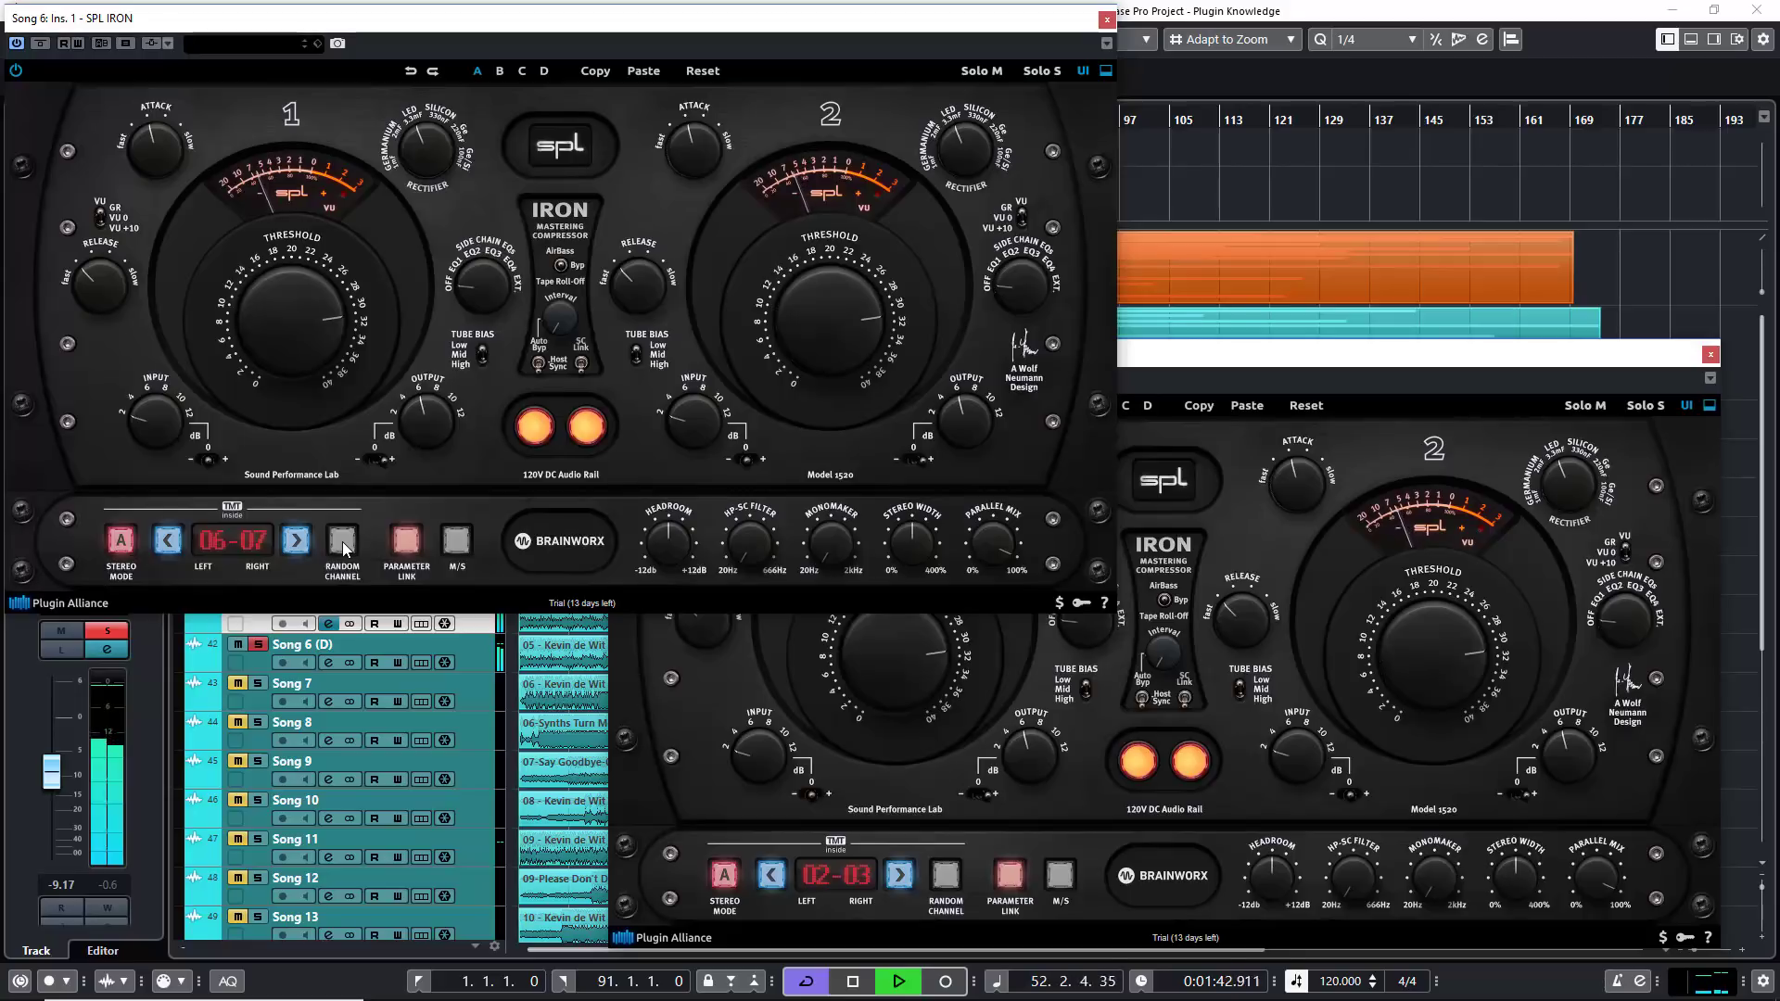
pyautogui.click(345, 548)
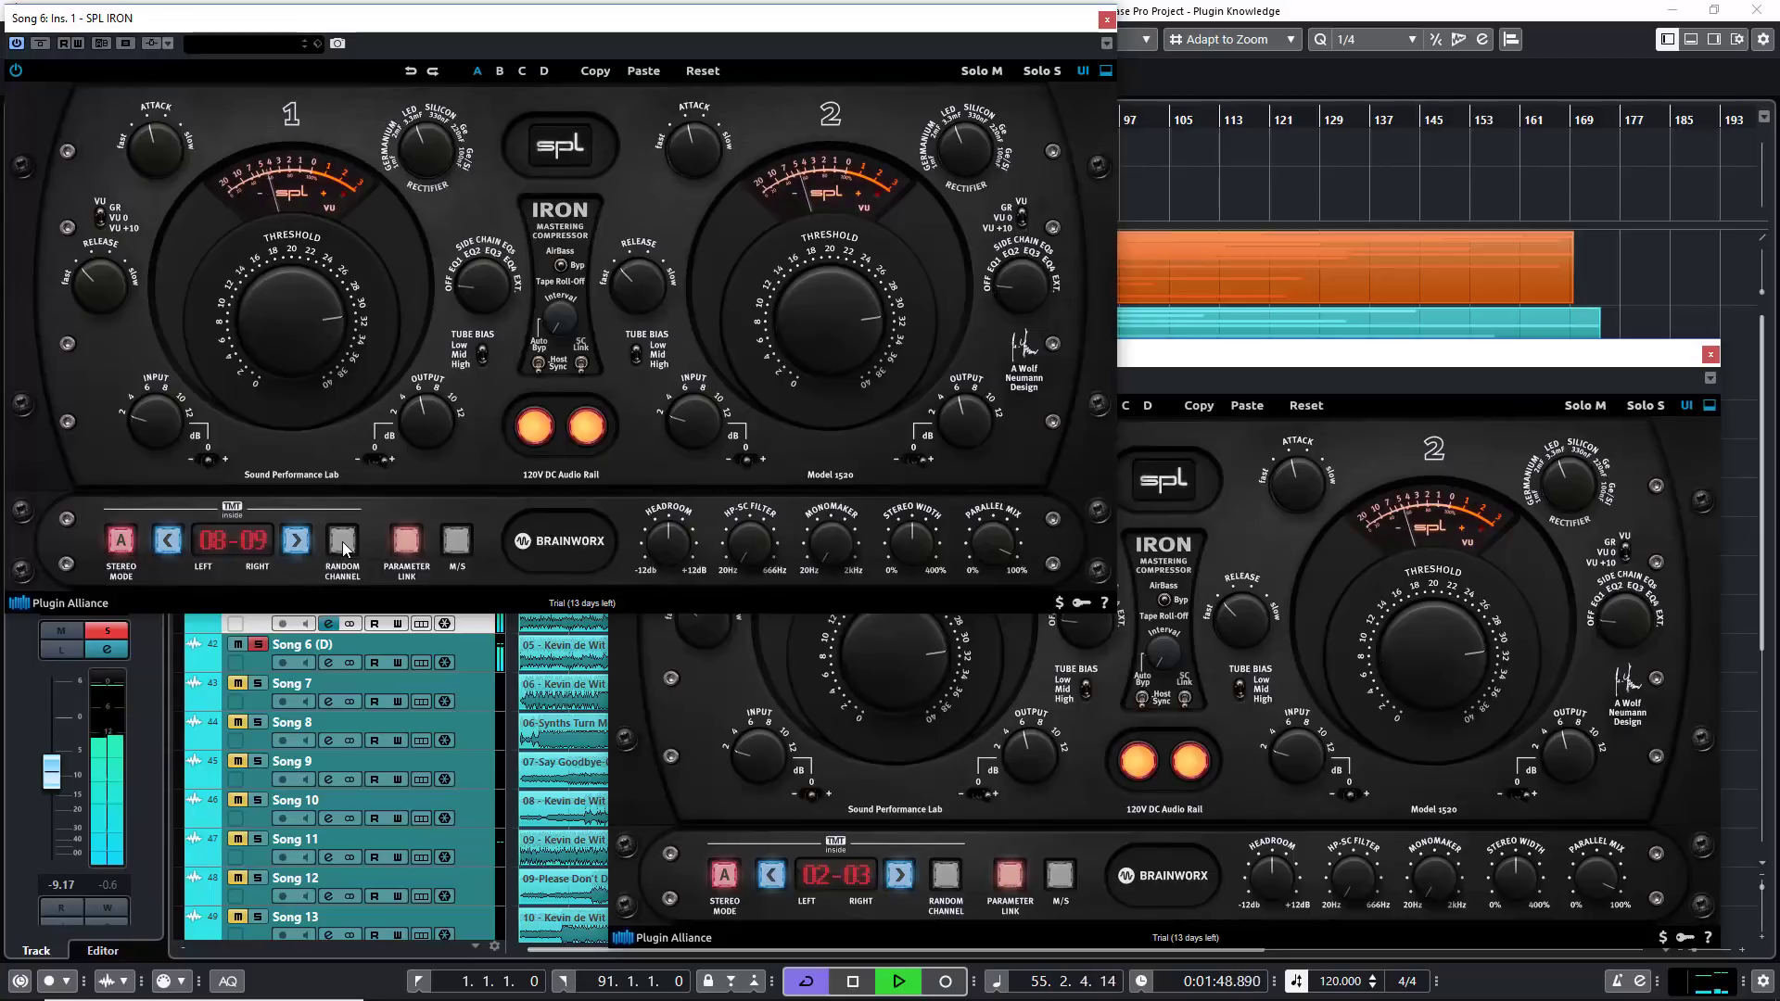
pyautogui.click(343, 545)
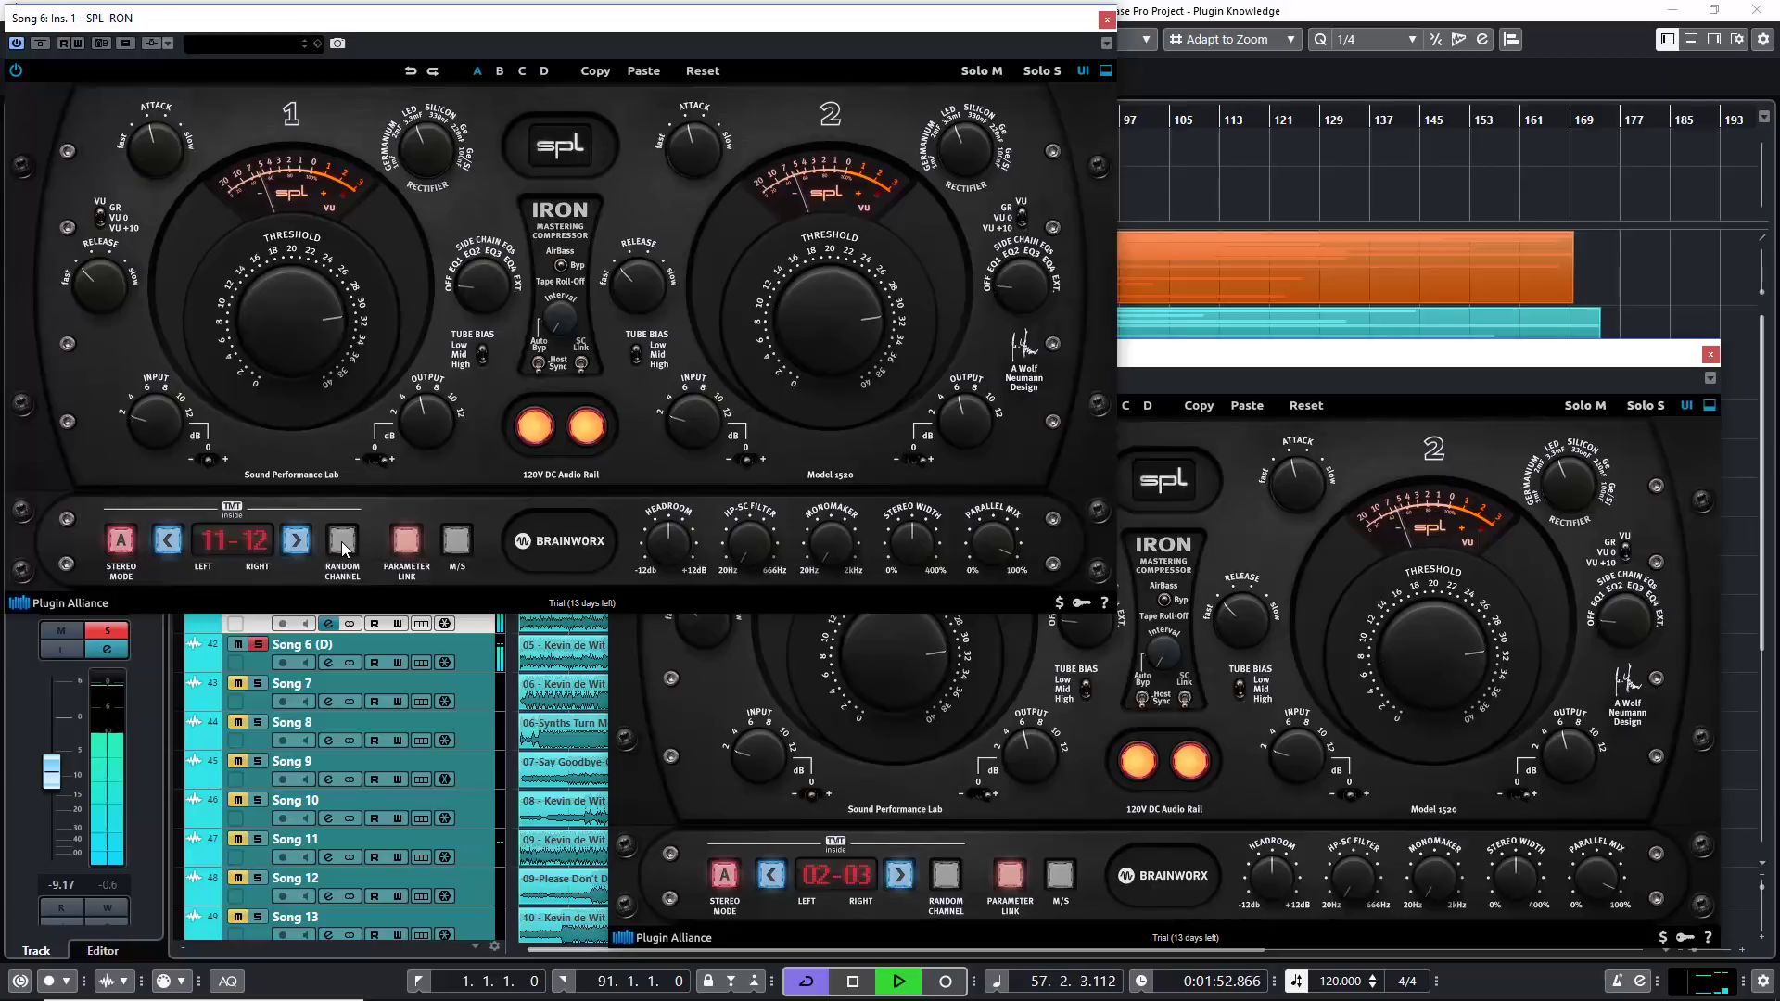
pyautogui.click(343, 545)
# Switch both SPL IRON instances to stereo mode D and set Song 6 (D)'s TMT channels to 01-01.
pyautogui.click(121, 540)
pyautogui.click(724, 874)
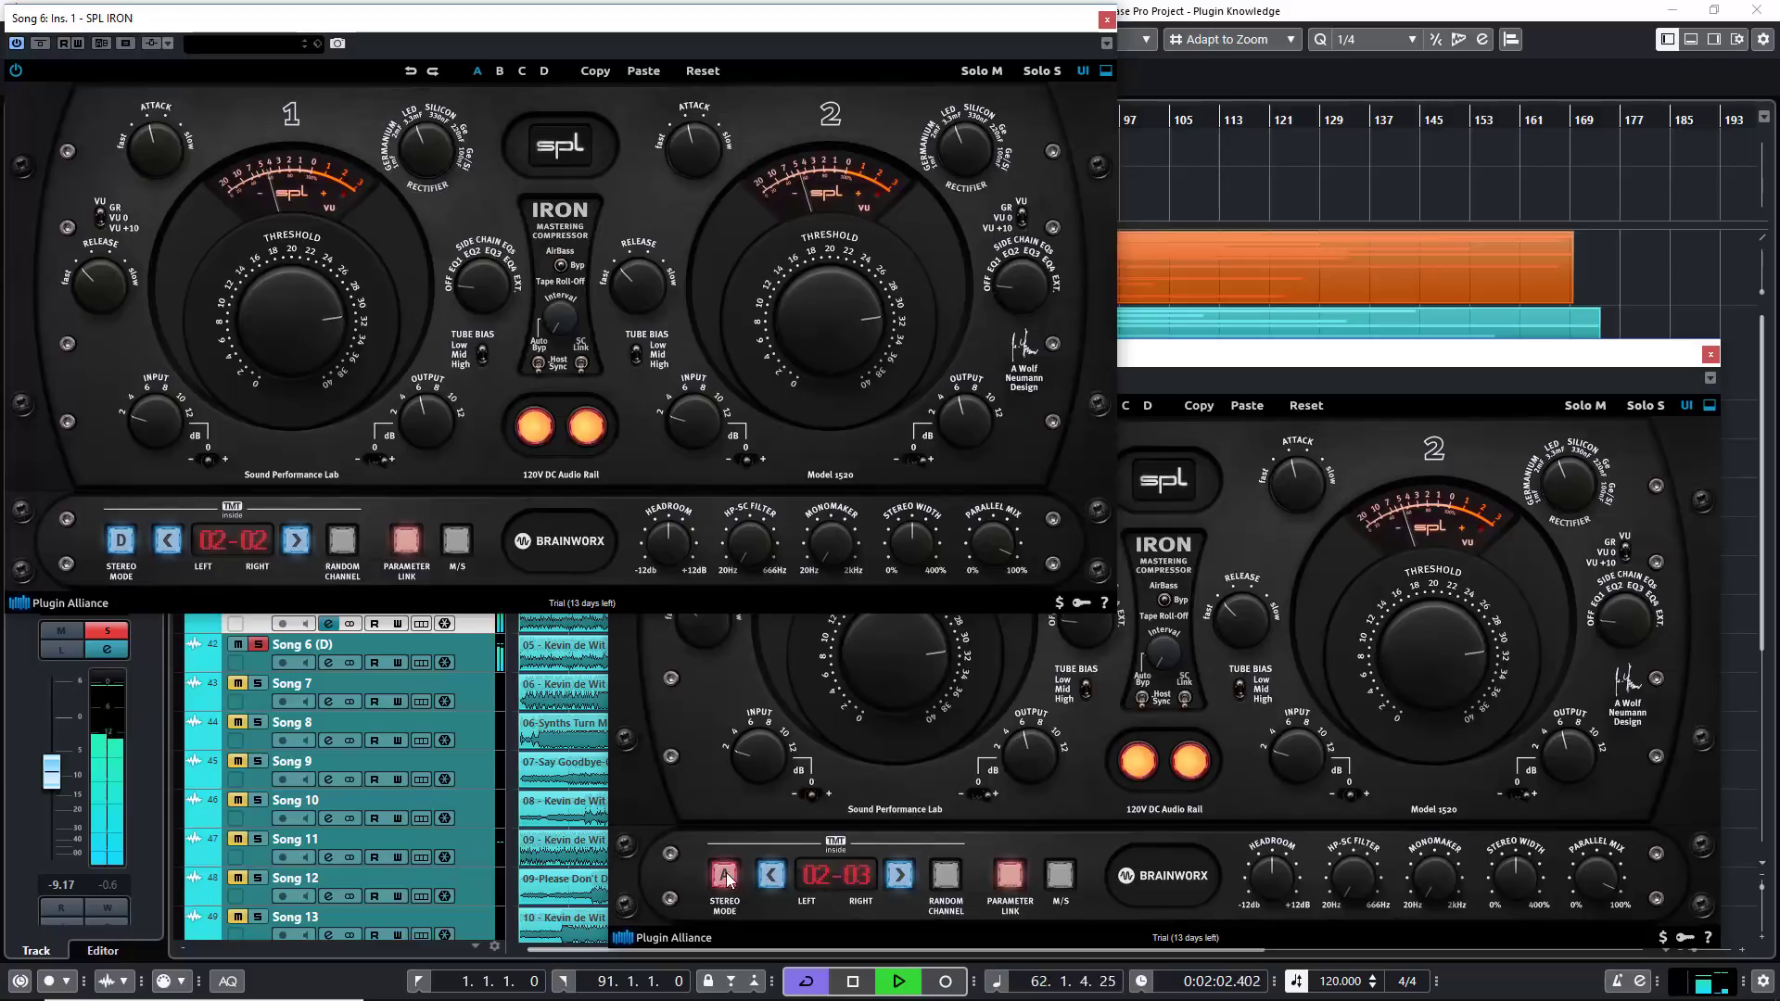
pyautogui.click(774, 876)
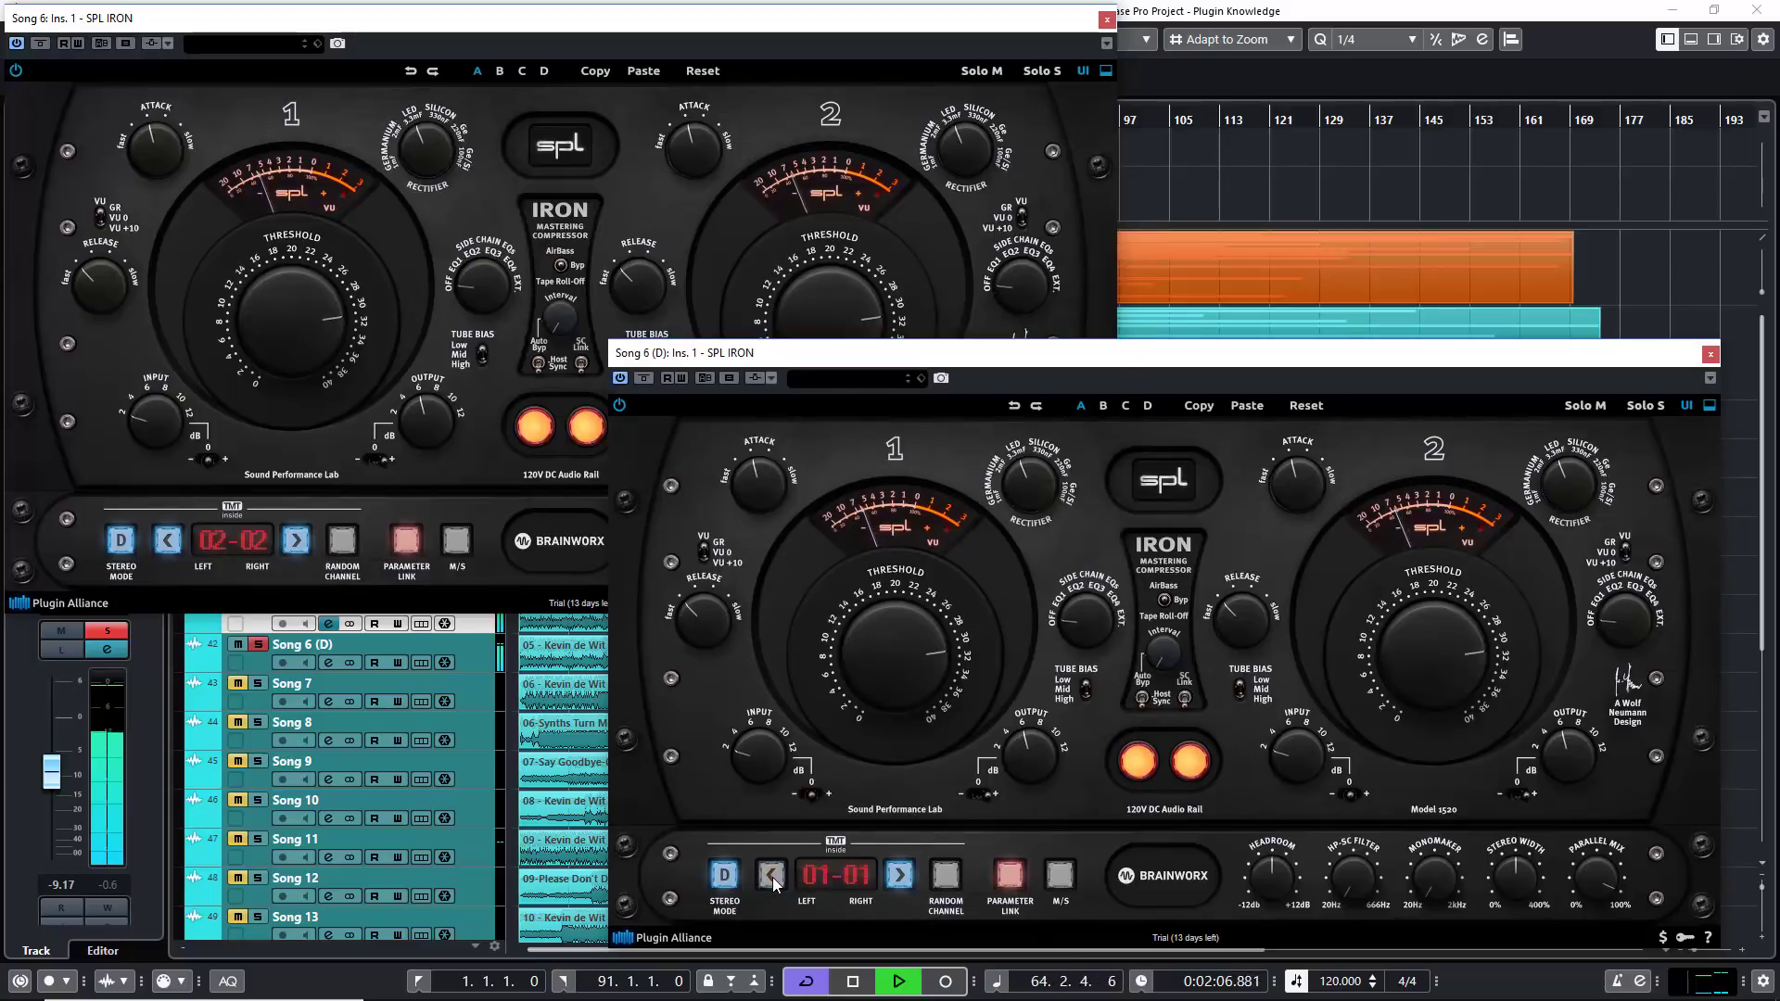
# Advance Song 6 (D)'s TMT channels step by step to 07-07 while listening, and stop playback.
pyautogui.click(899, 885)
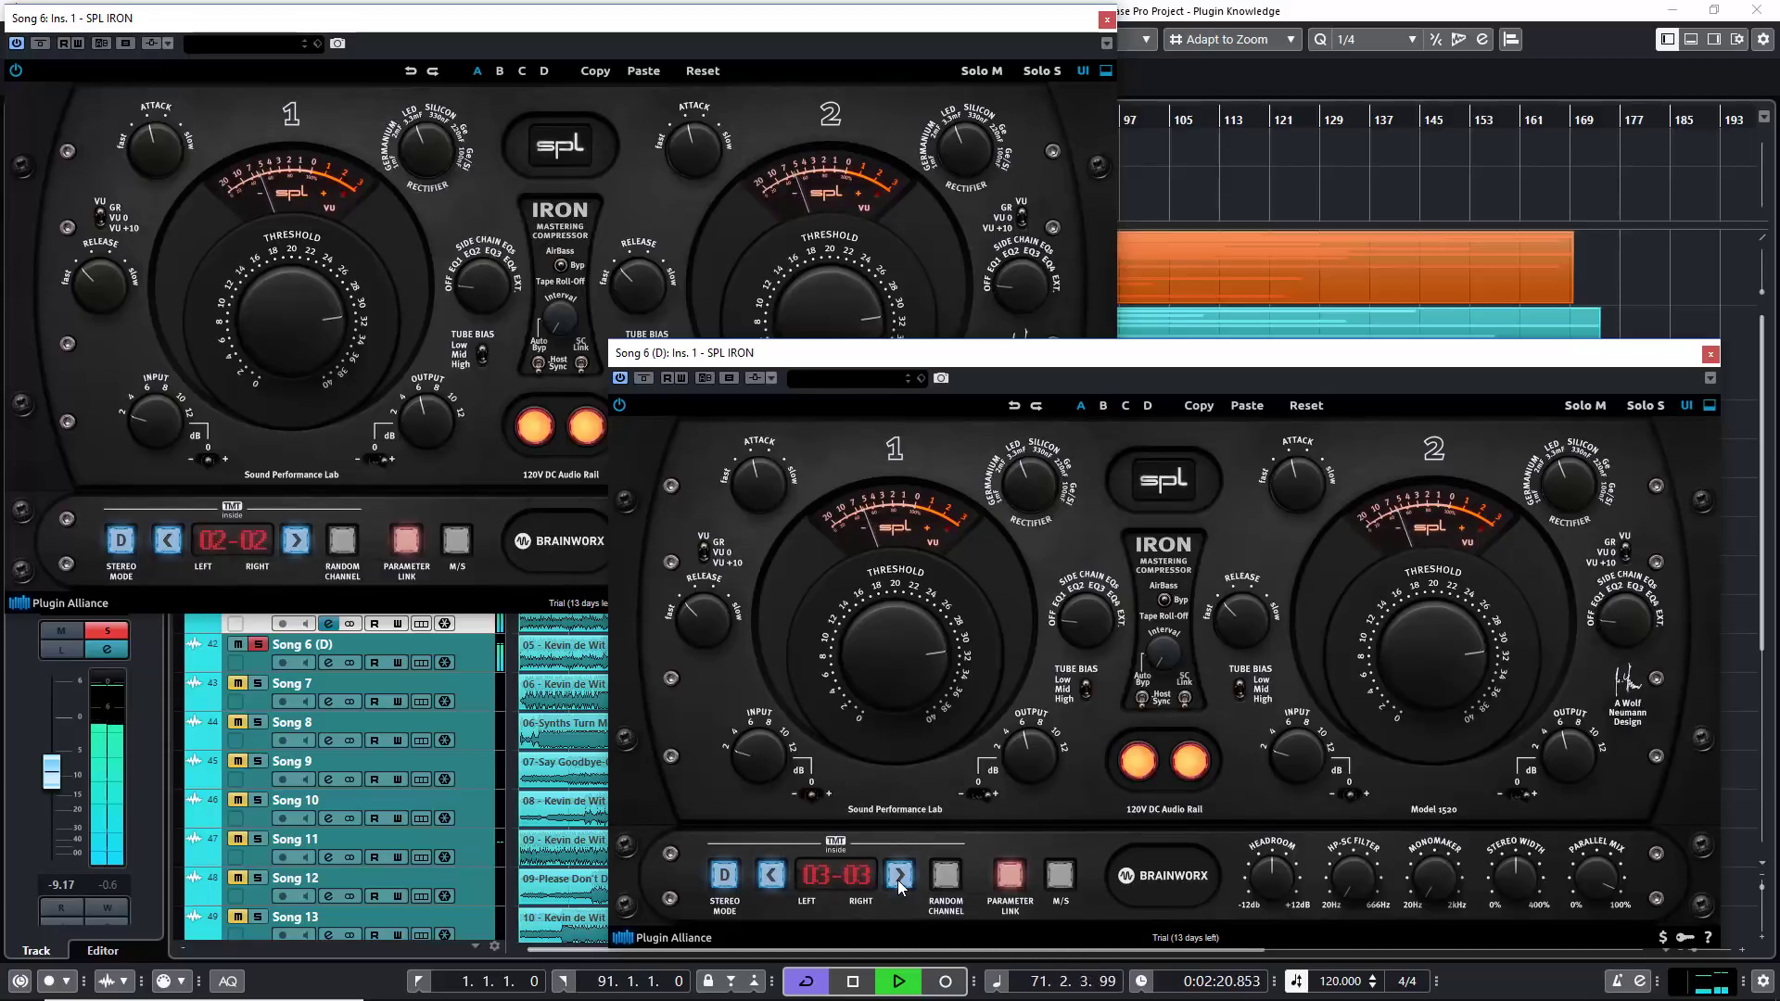
pyautogui.click(898, 883)
pyautogui.click(898, 882)
pyautogui.click(898, 882)
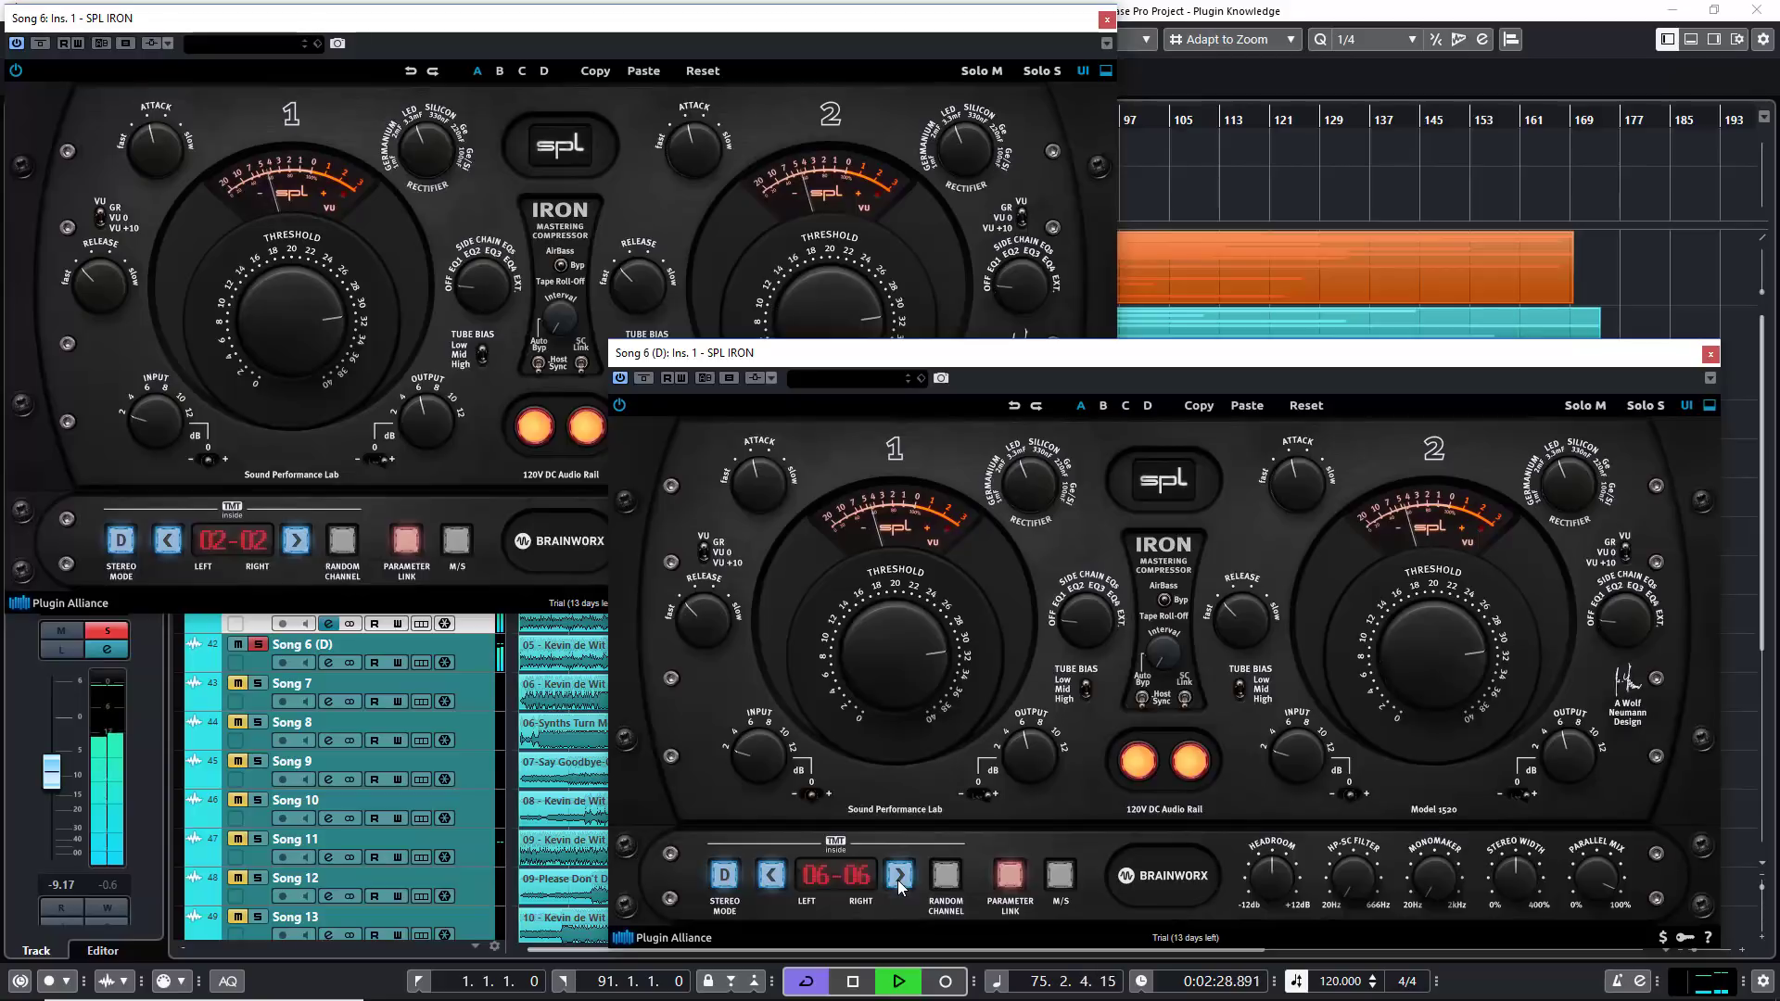
pyautogui.click(898, 883)
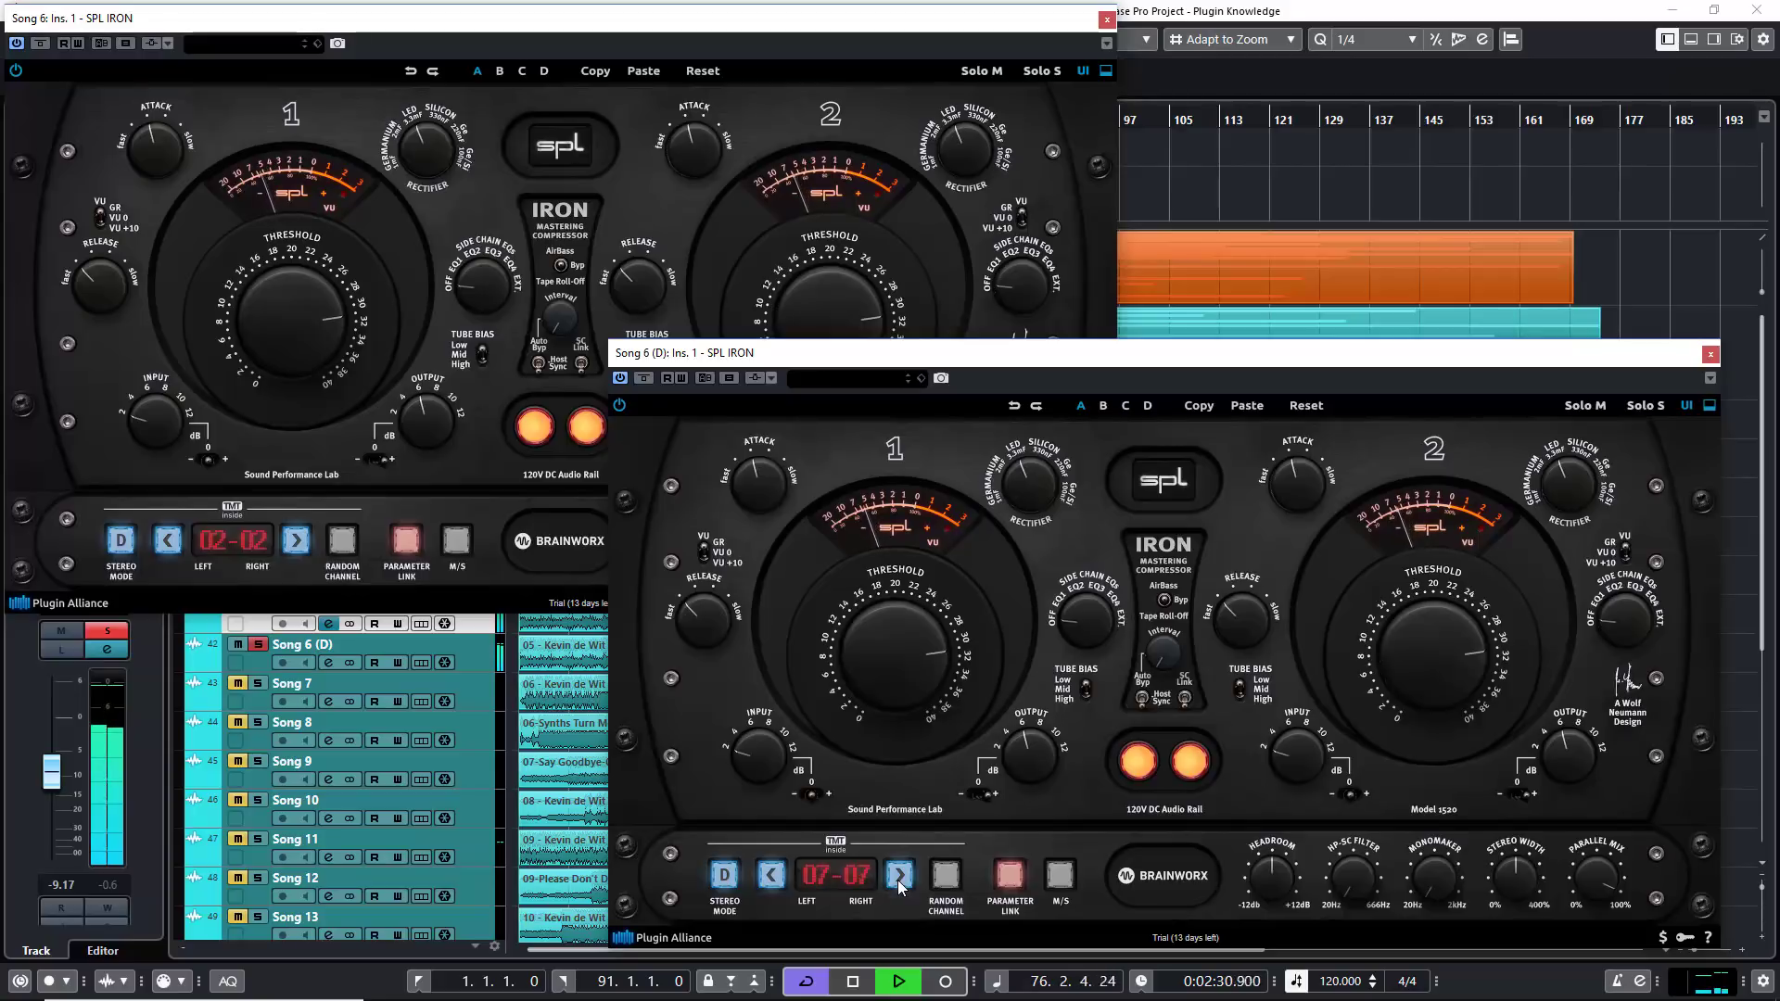
pyautogui.press('space')
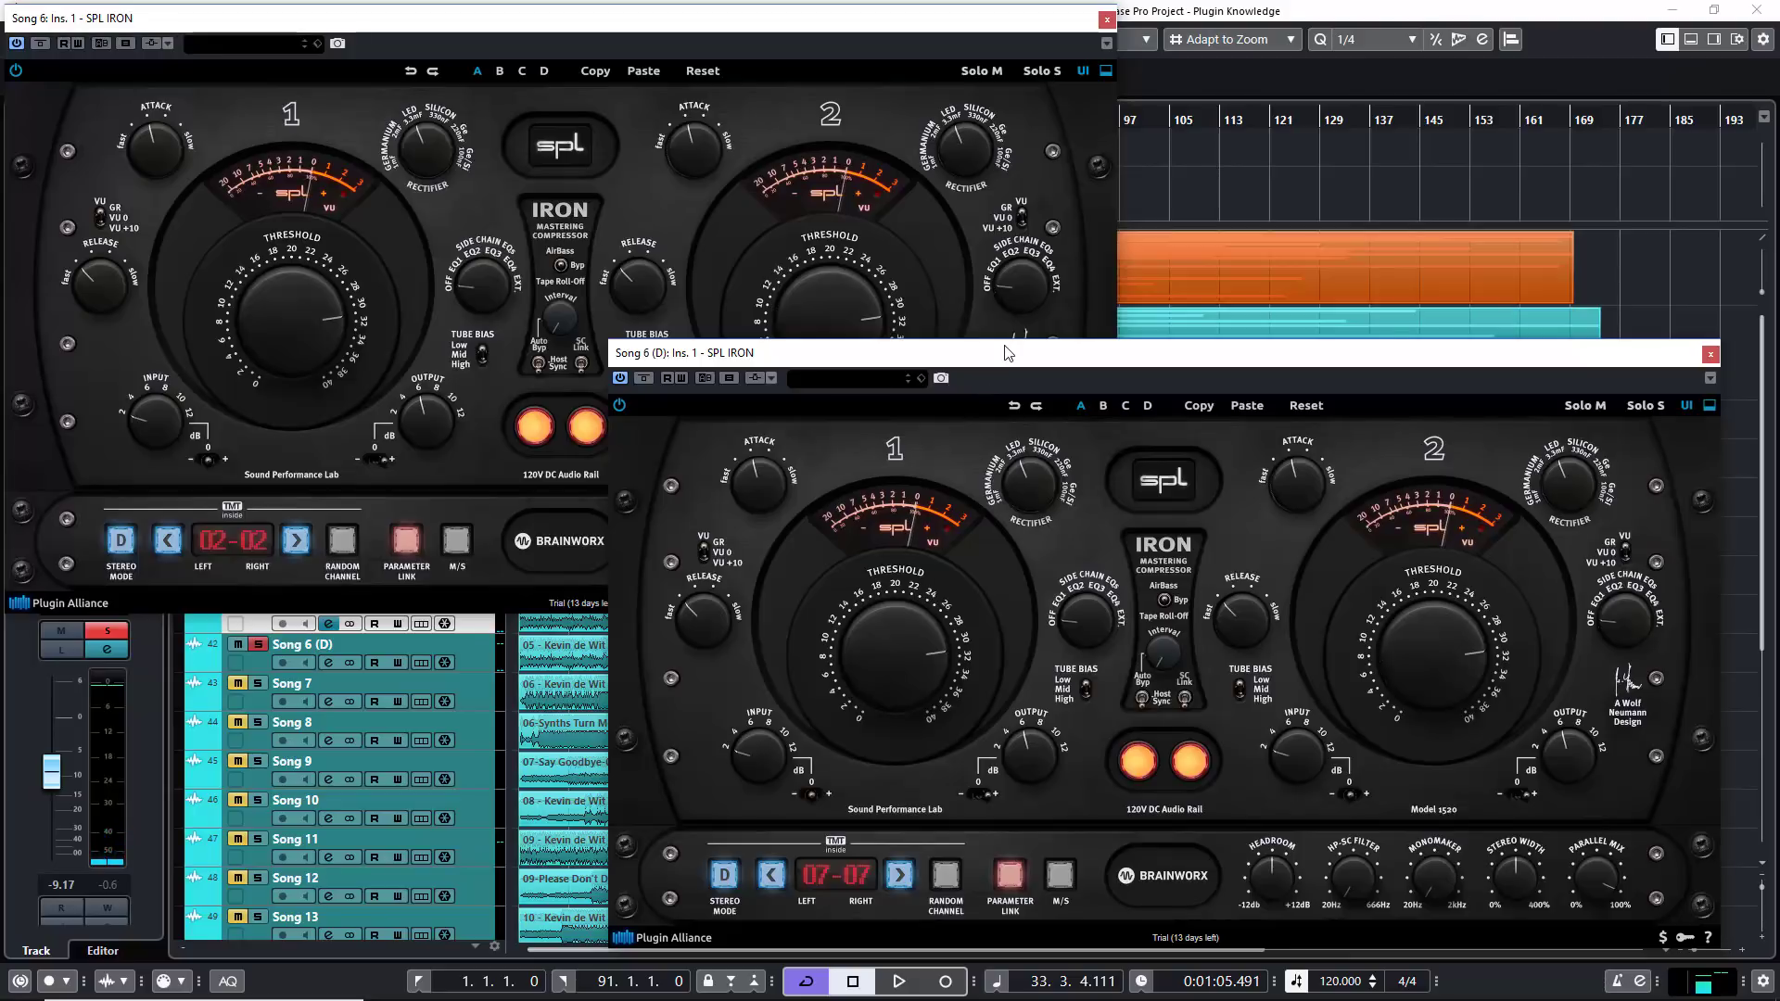
# Move Song 6 (D)'s SPL IRON window up and switch both instances back to stereo mode A.
pyautogui.moveTo(1007, 357); pyautogui.dragTo(974, 303)
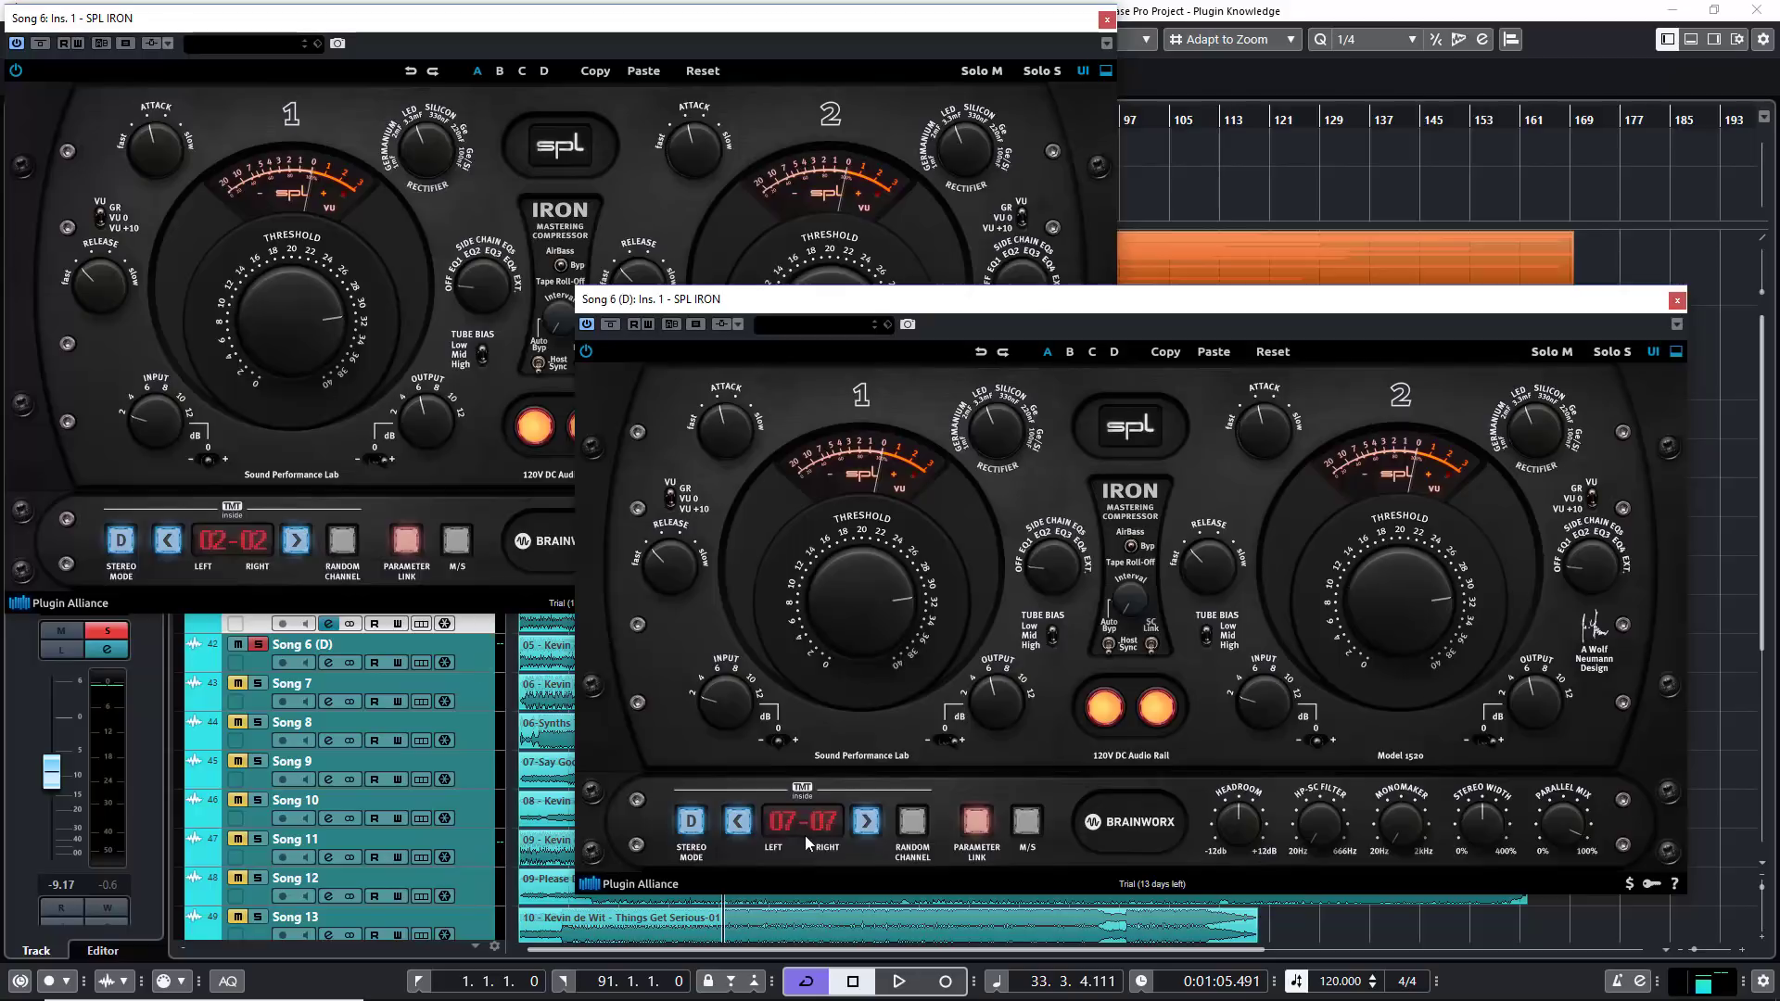
pyautogui.click(693, 823)
pyautogui.click(120, 541)
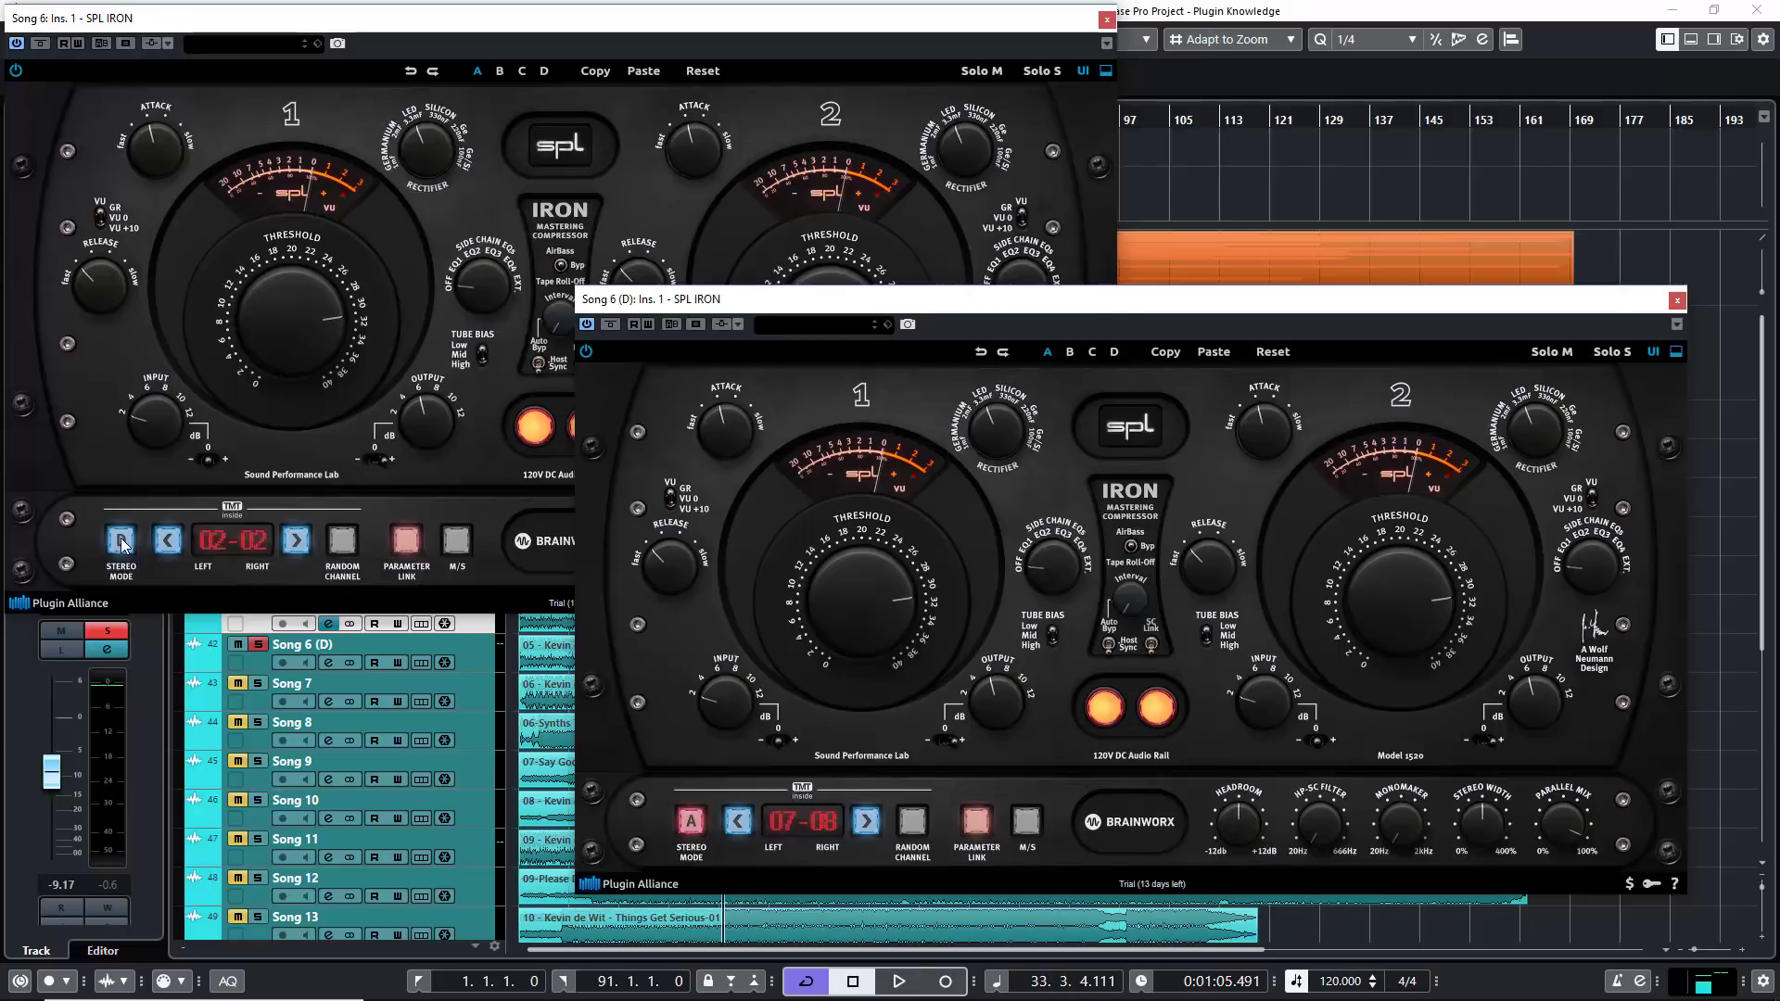